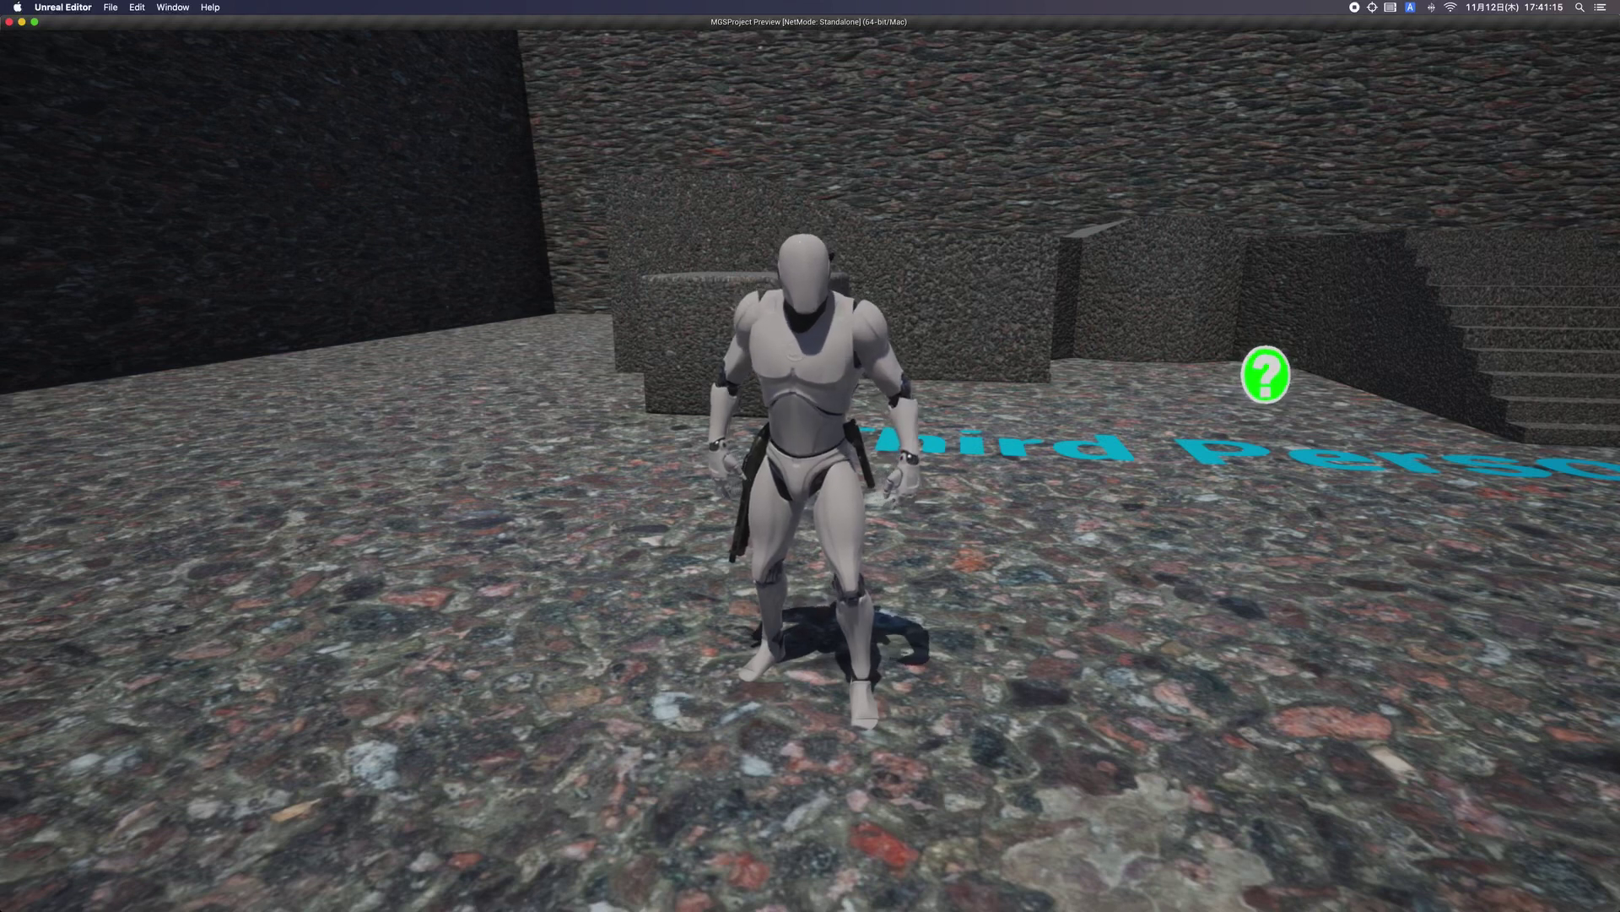
# Run the character right and draw the rifle, swap to the pistol and back, then run forward and left.
pyautogui.press('d')
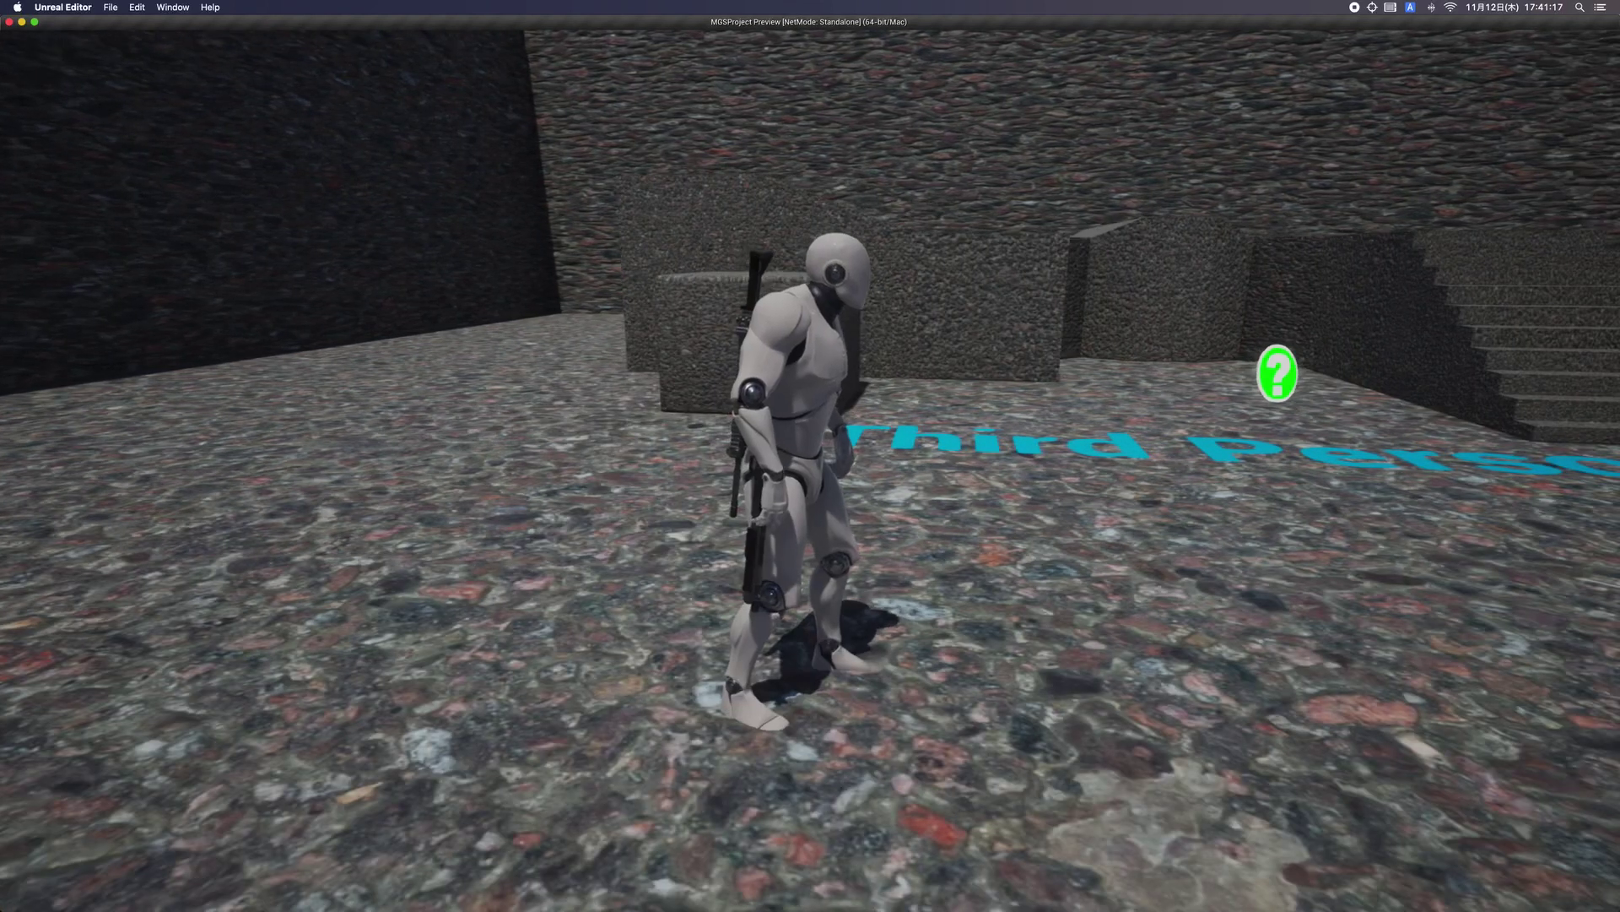
pyautogui.press('e')
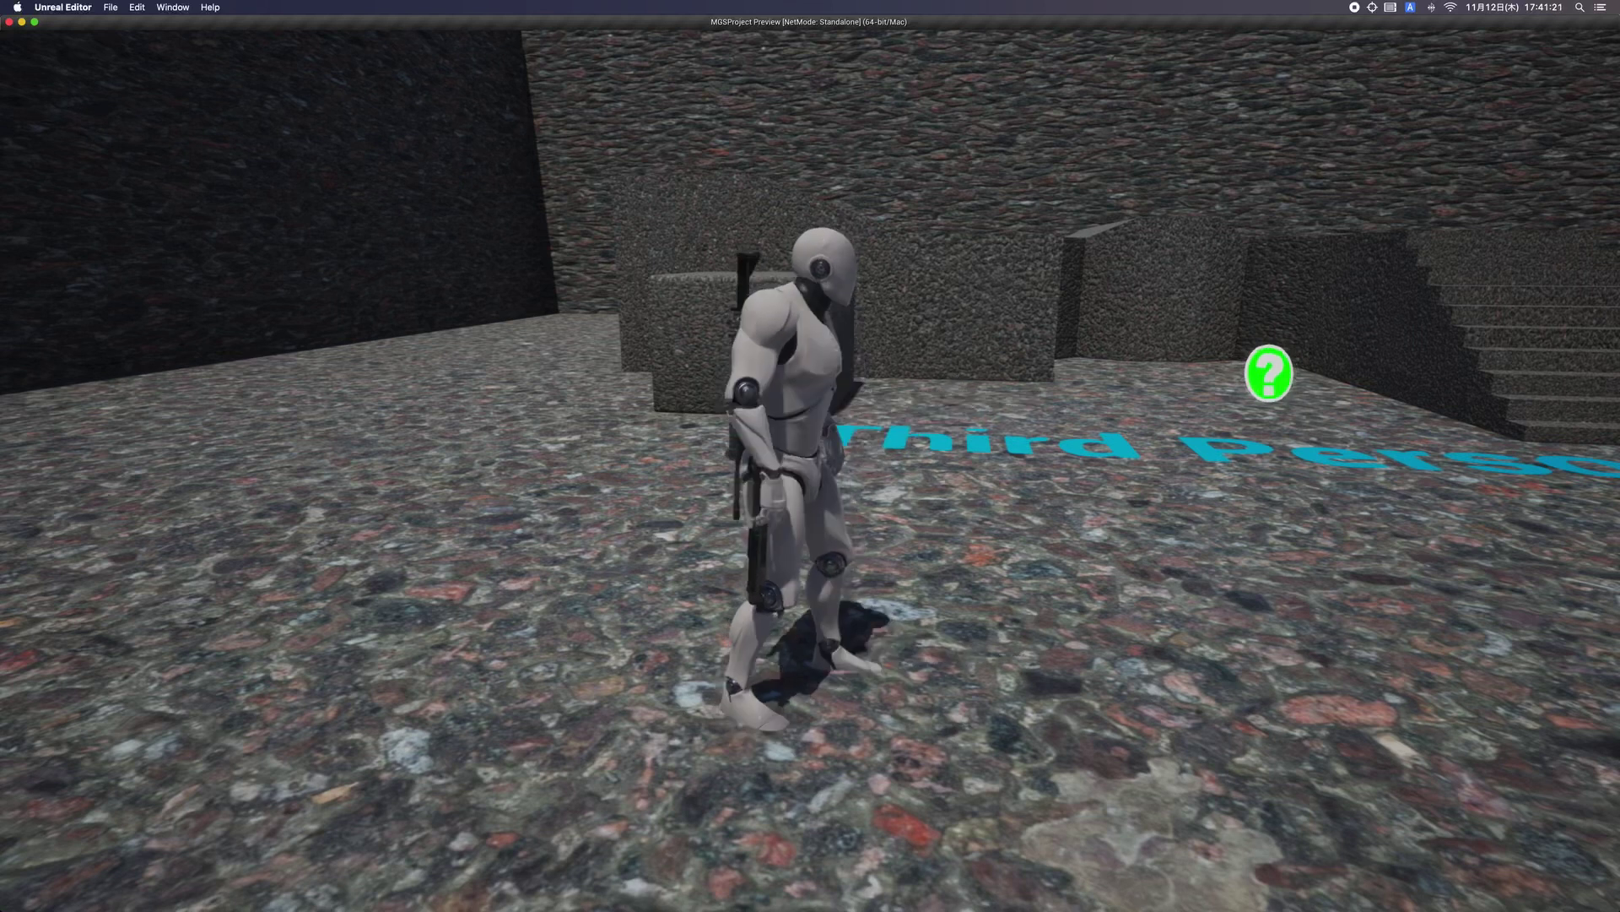
pyautogui.press('2')
pyautogui.press('1')
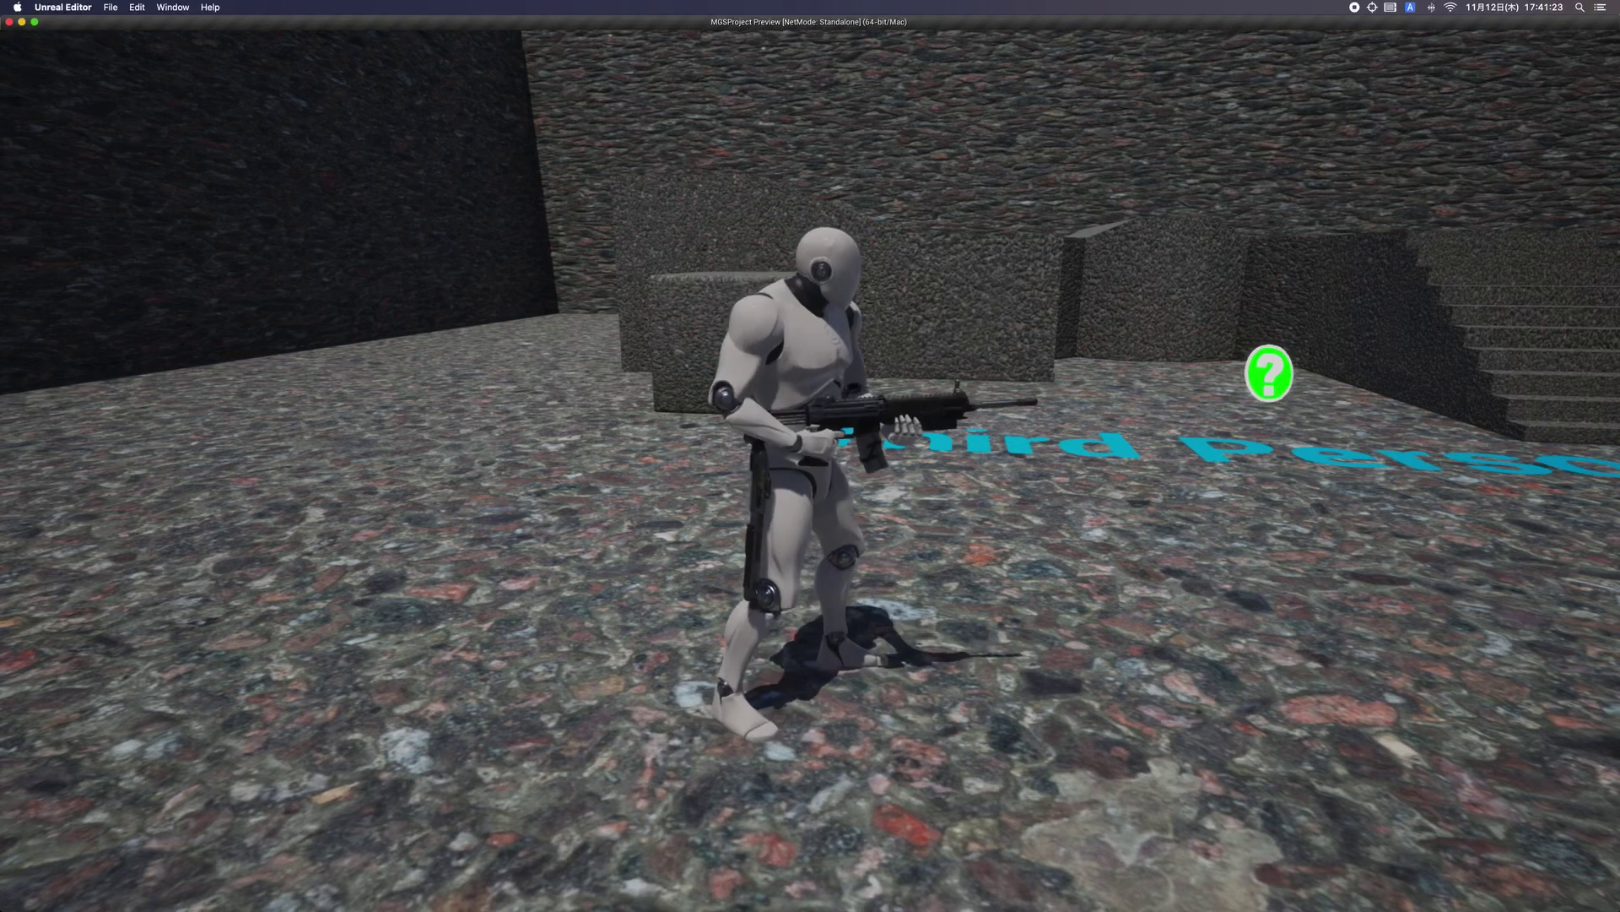
pyautogui.press('w')
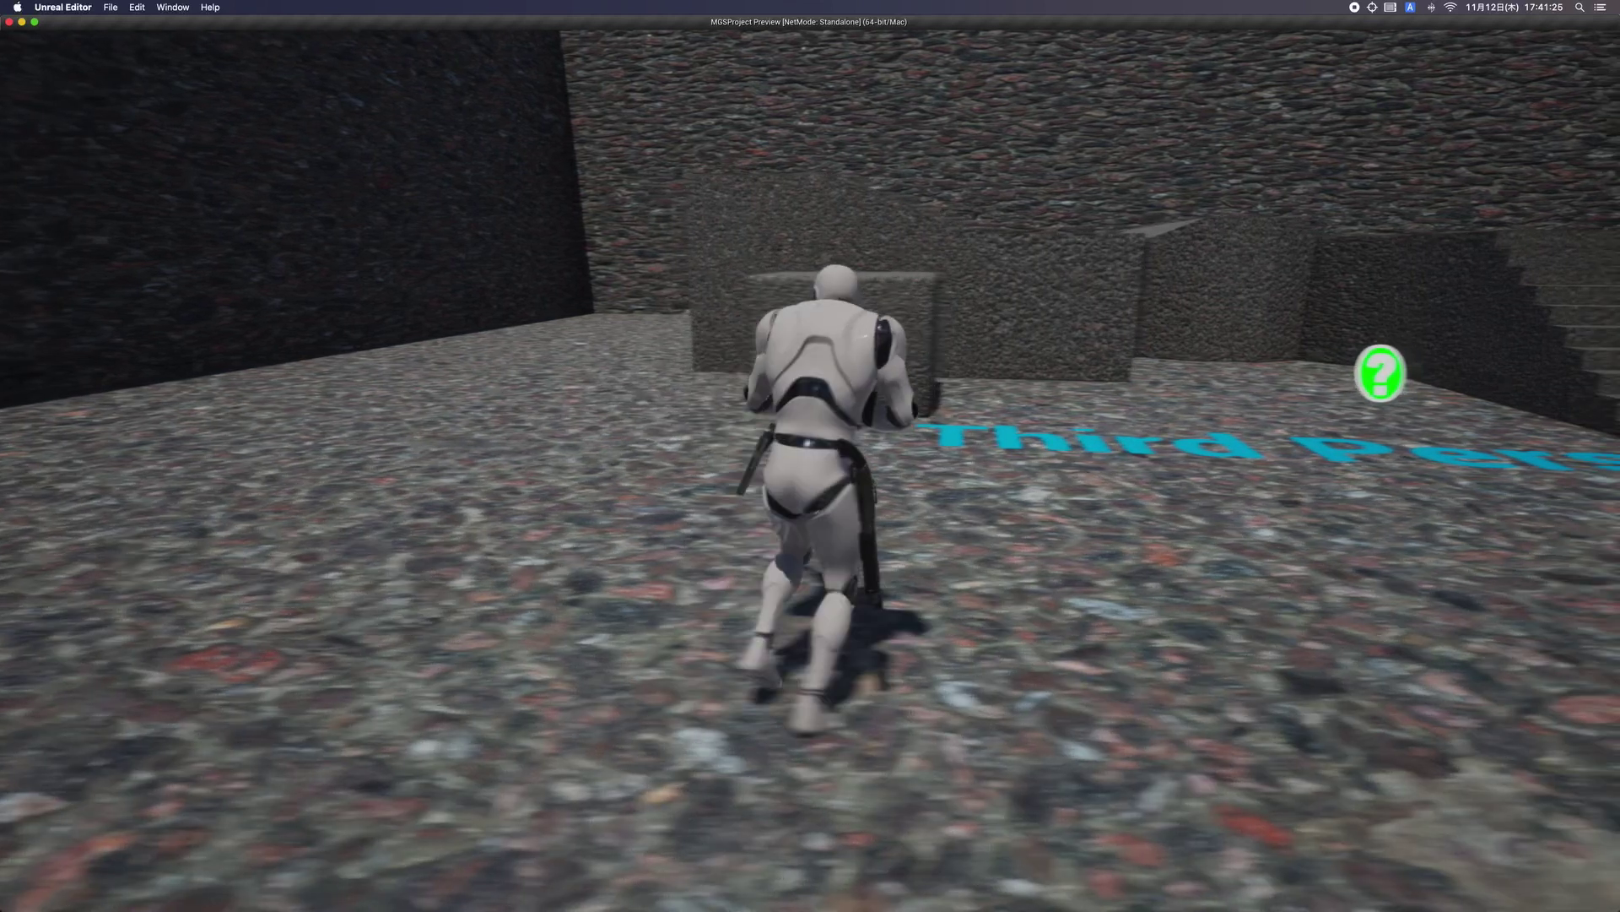
pyautogui.press('a')
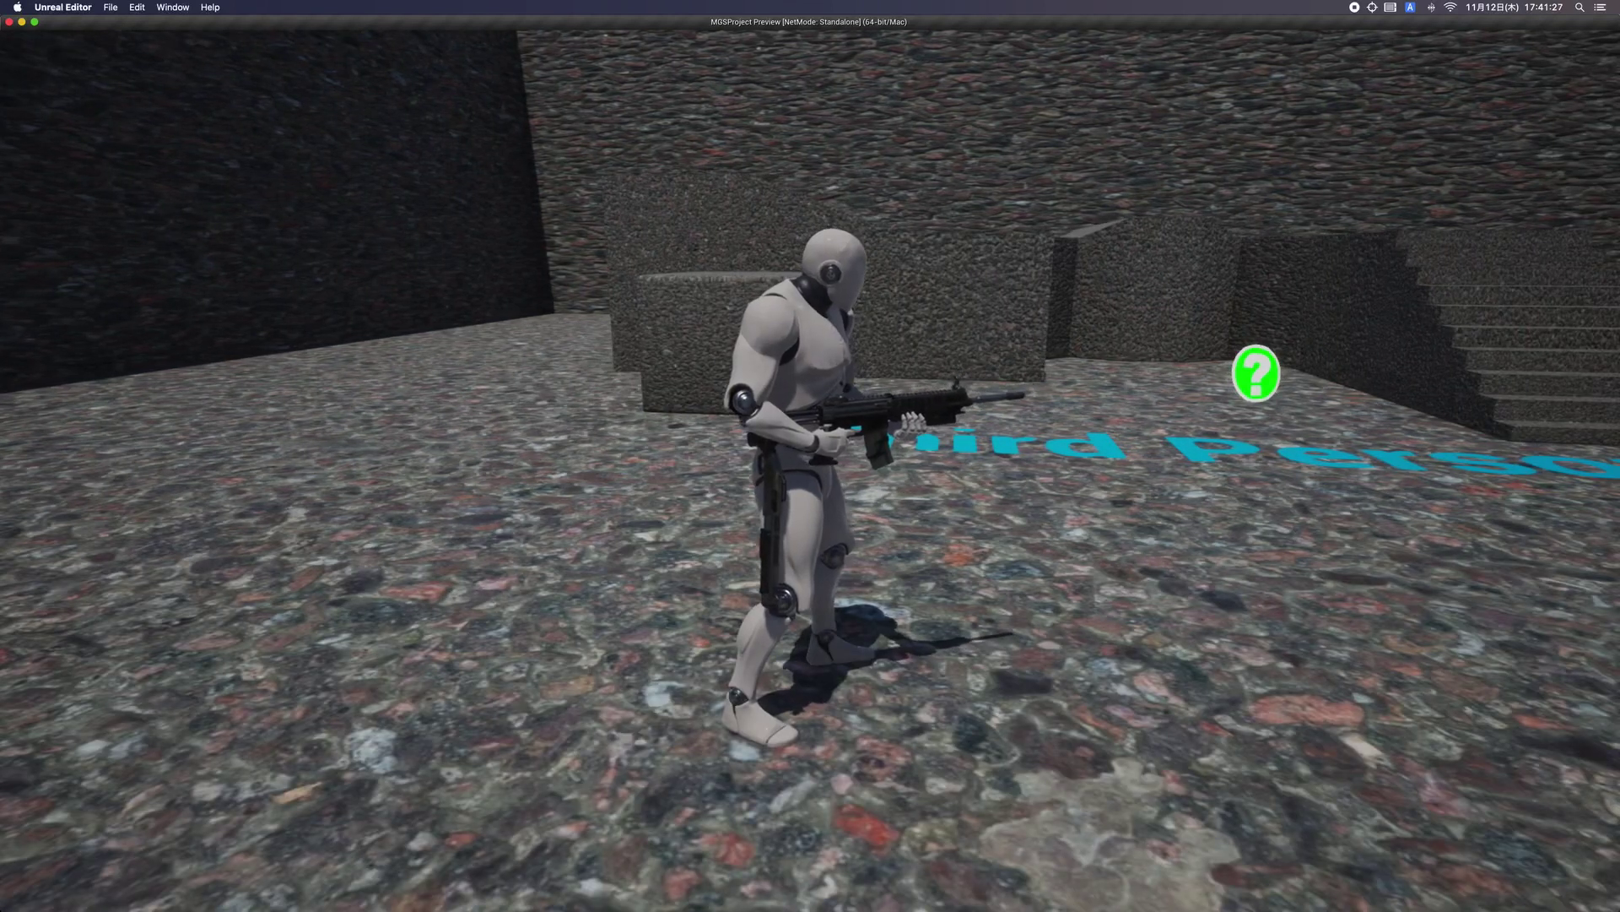
# Fire the rifle four times, scattering spent casings across the floor.
pyautogui.click(810, 456)
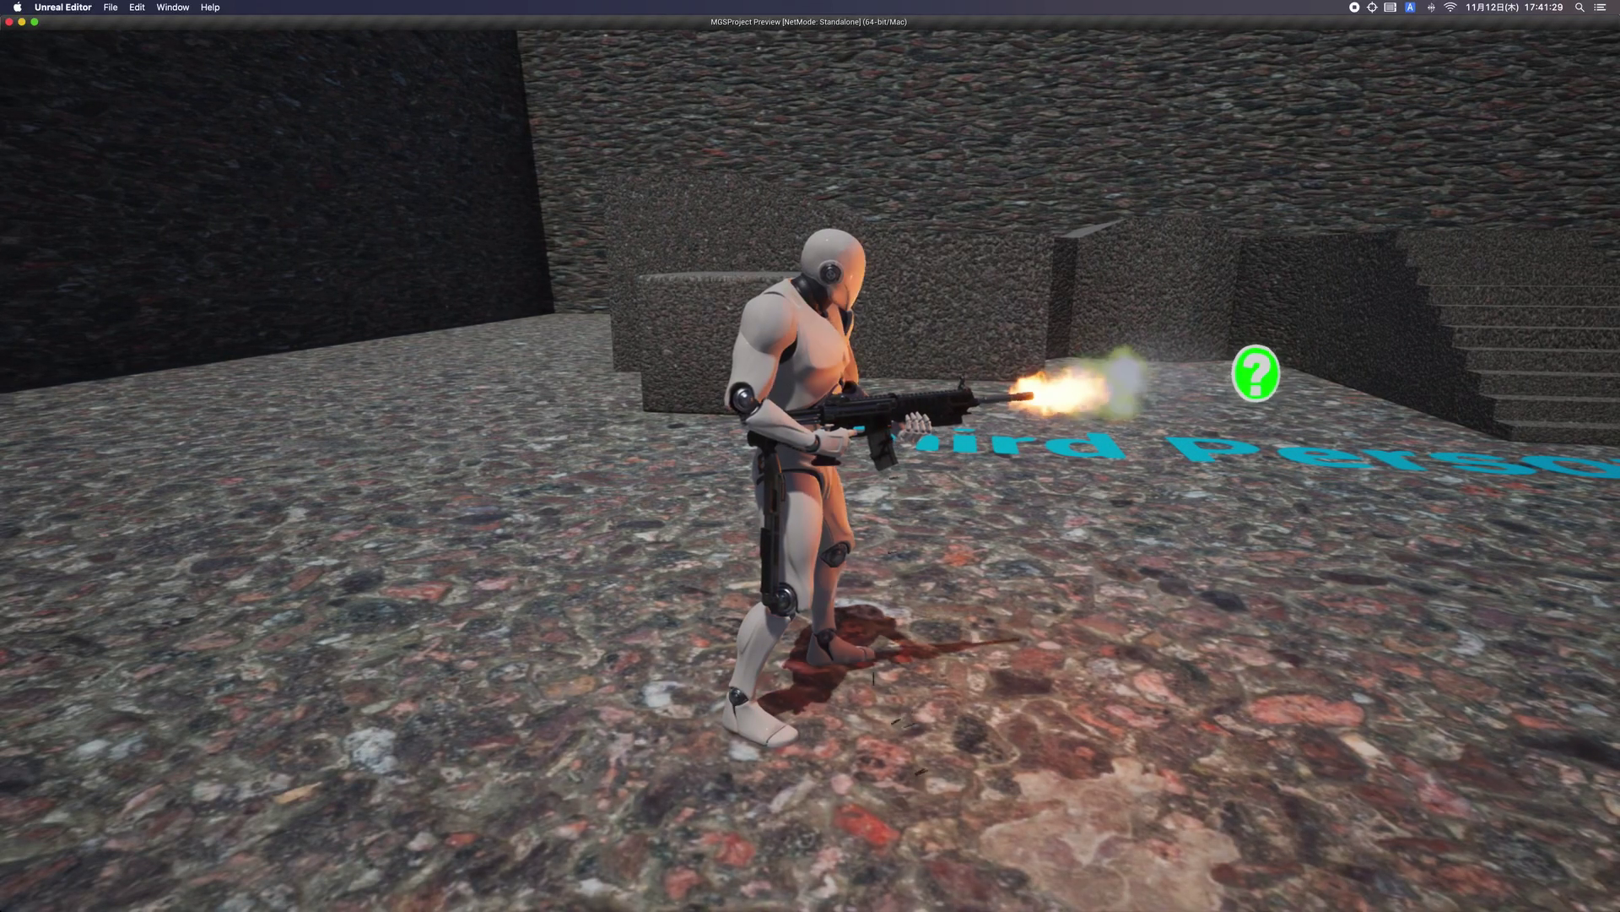
pyautogui.click(811, 456)
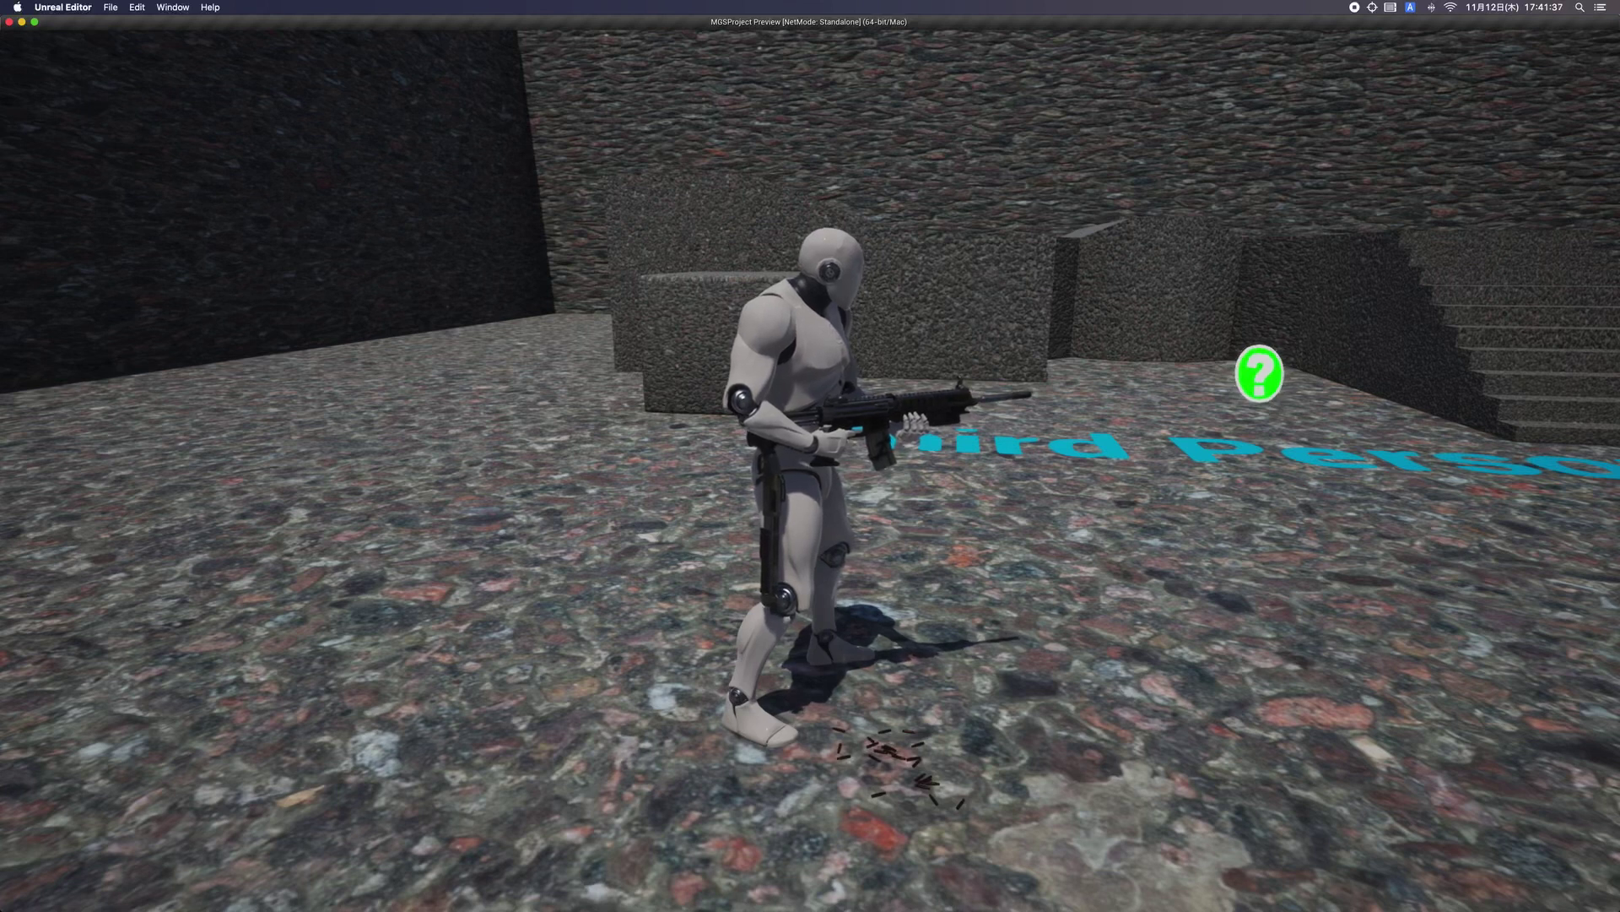
pyautogui.click(810, 456)
pyautogui.click(811, 455)
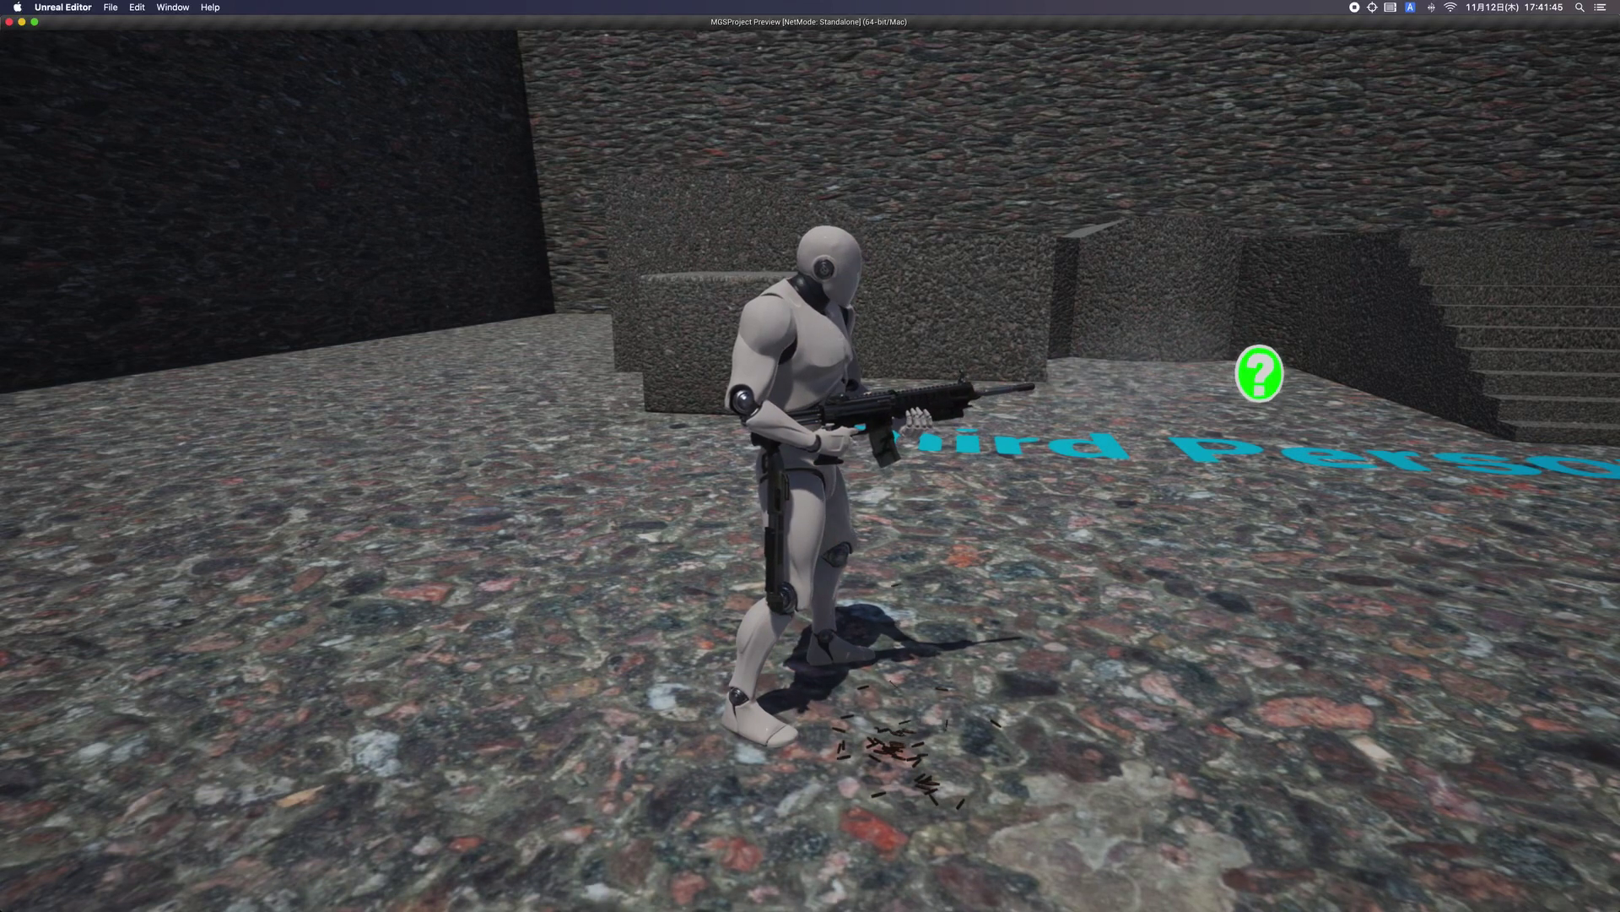
# Fire the shotgun while running right, then switch to the pistol and fire it twice.
pyautogui.press('2')
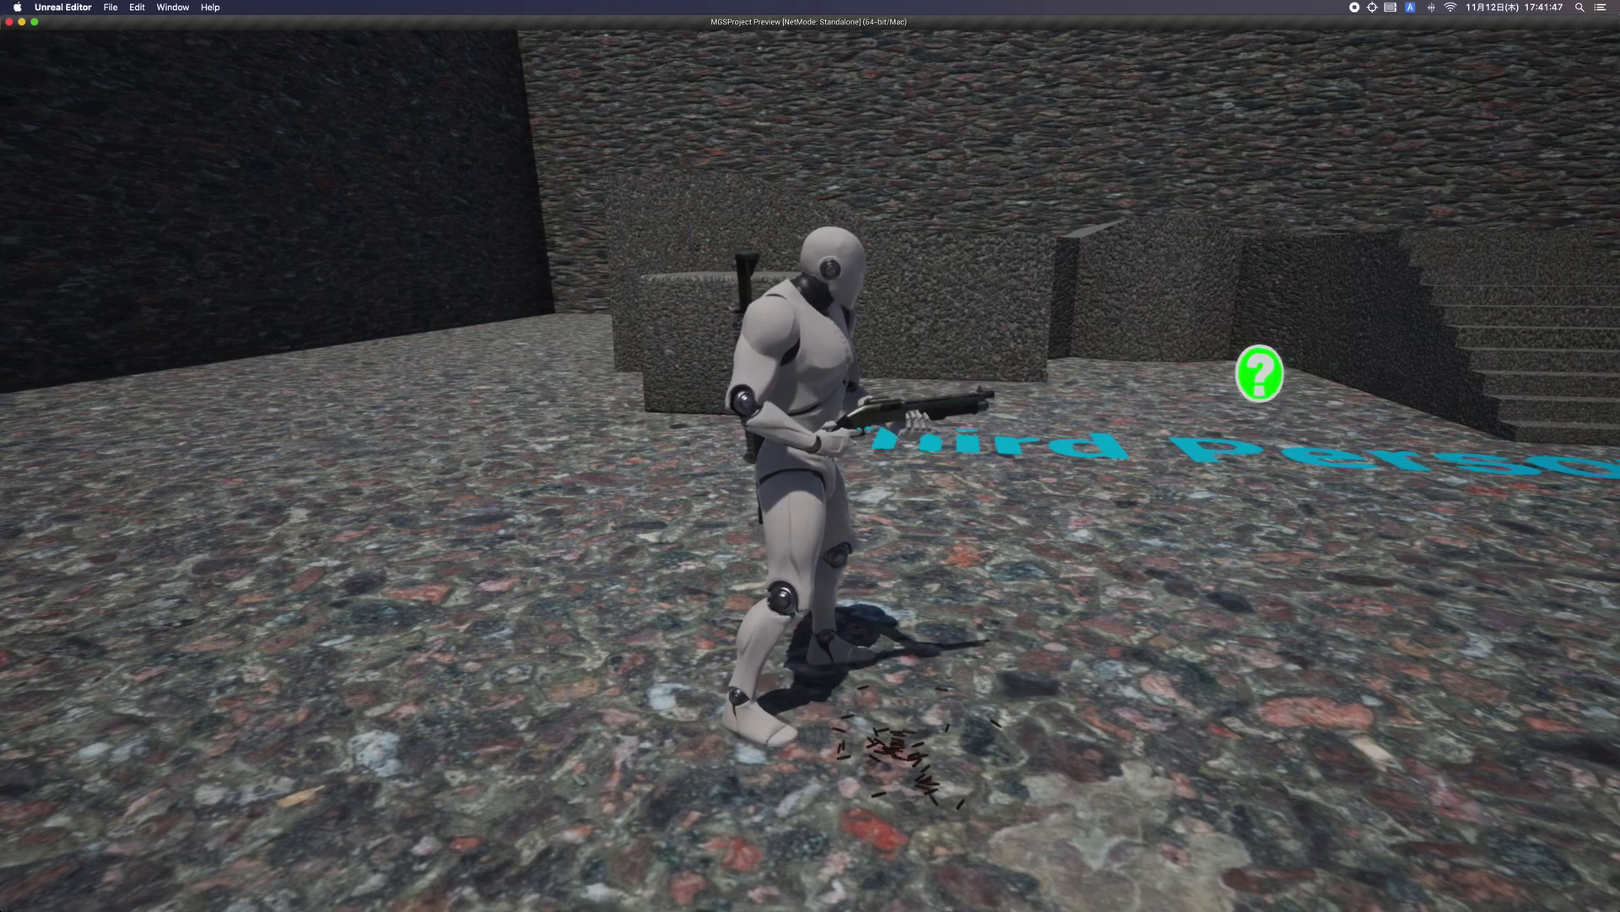
pyautogui.click(810, 456)
pyautogui.press('d')
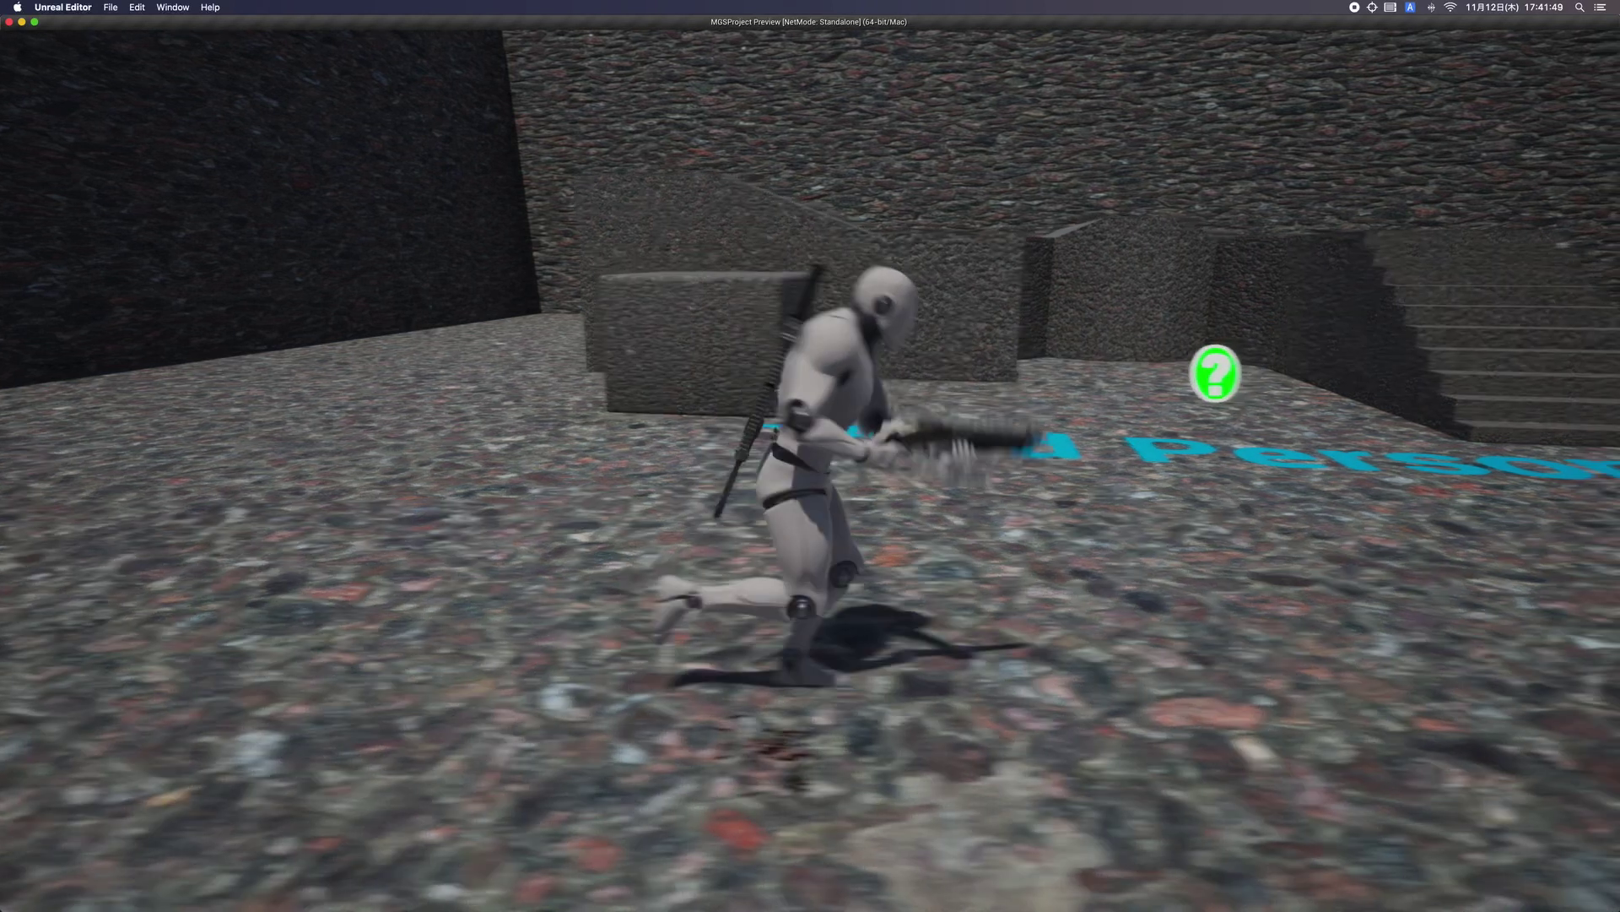
pyautogui.click(810, 456)
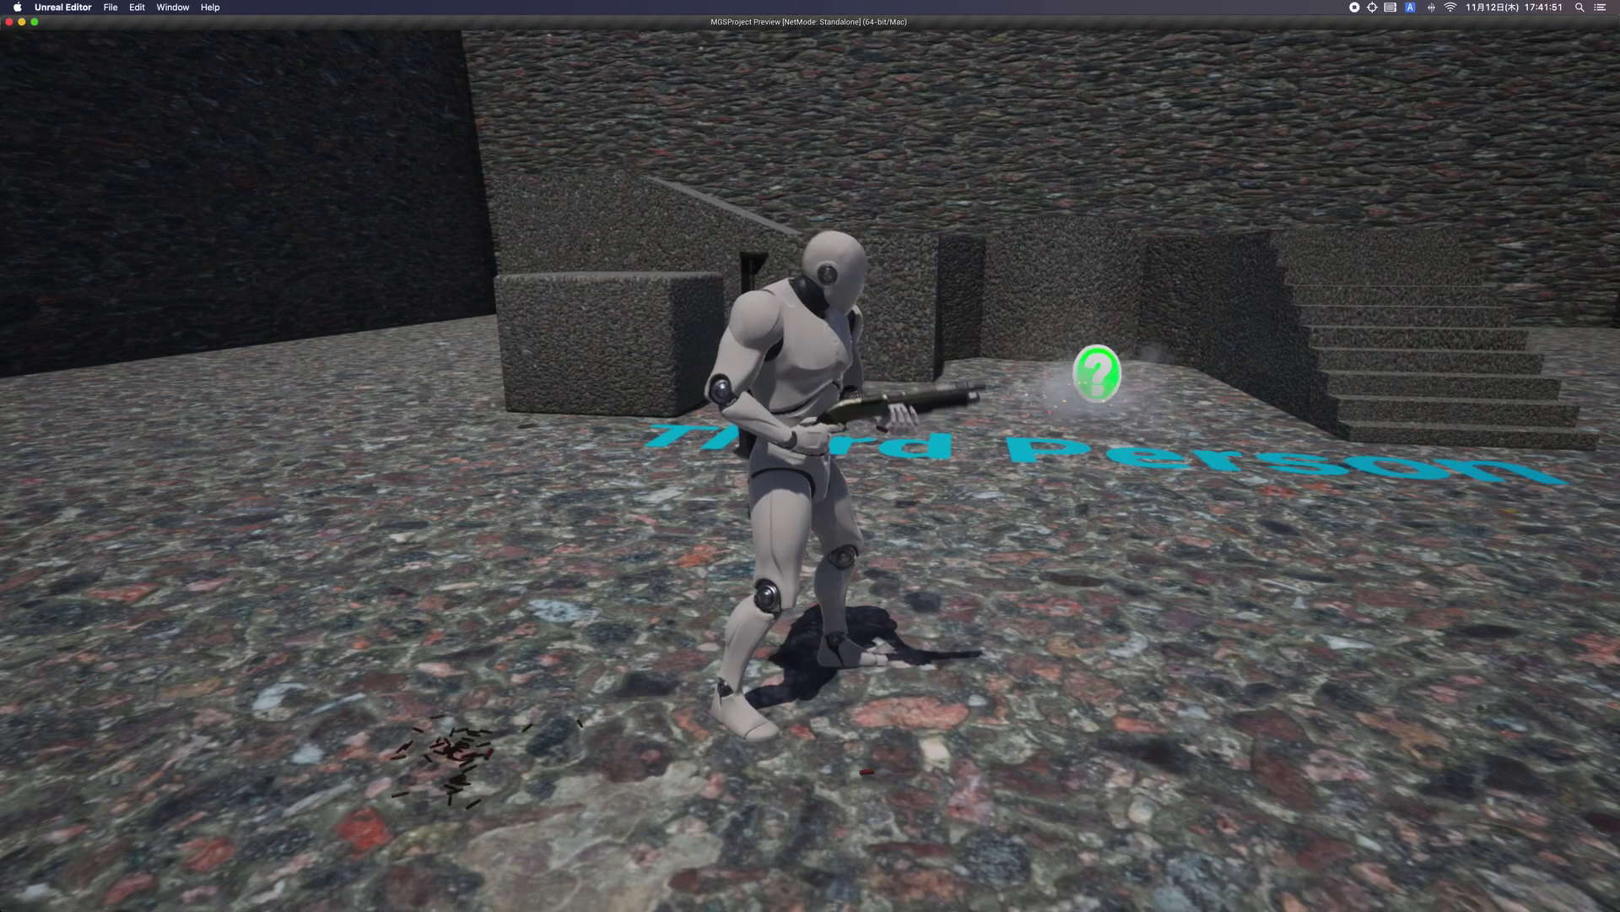
pyautogui.press('3')
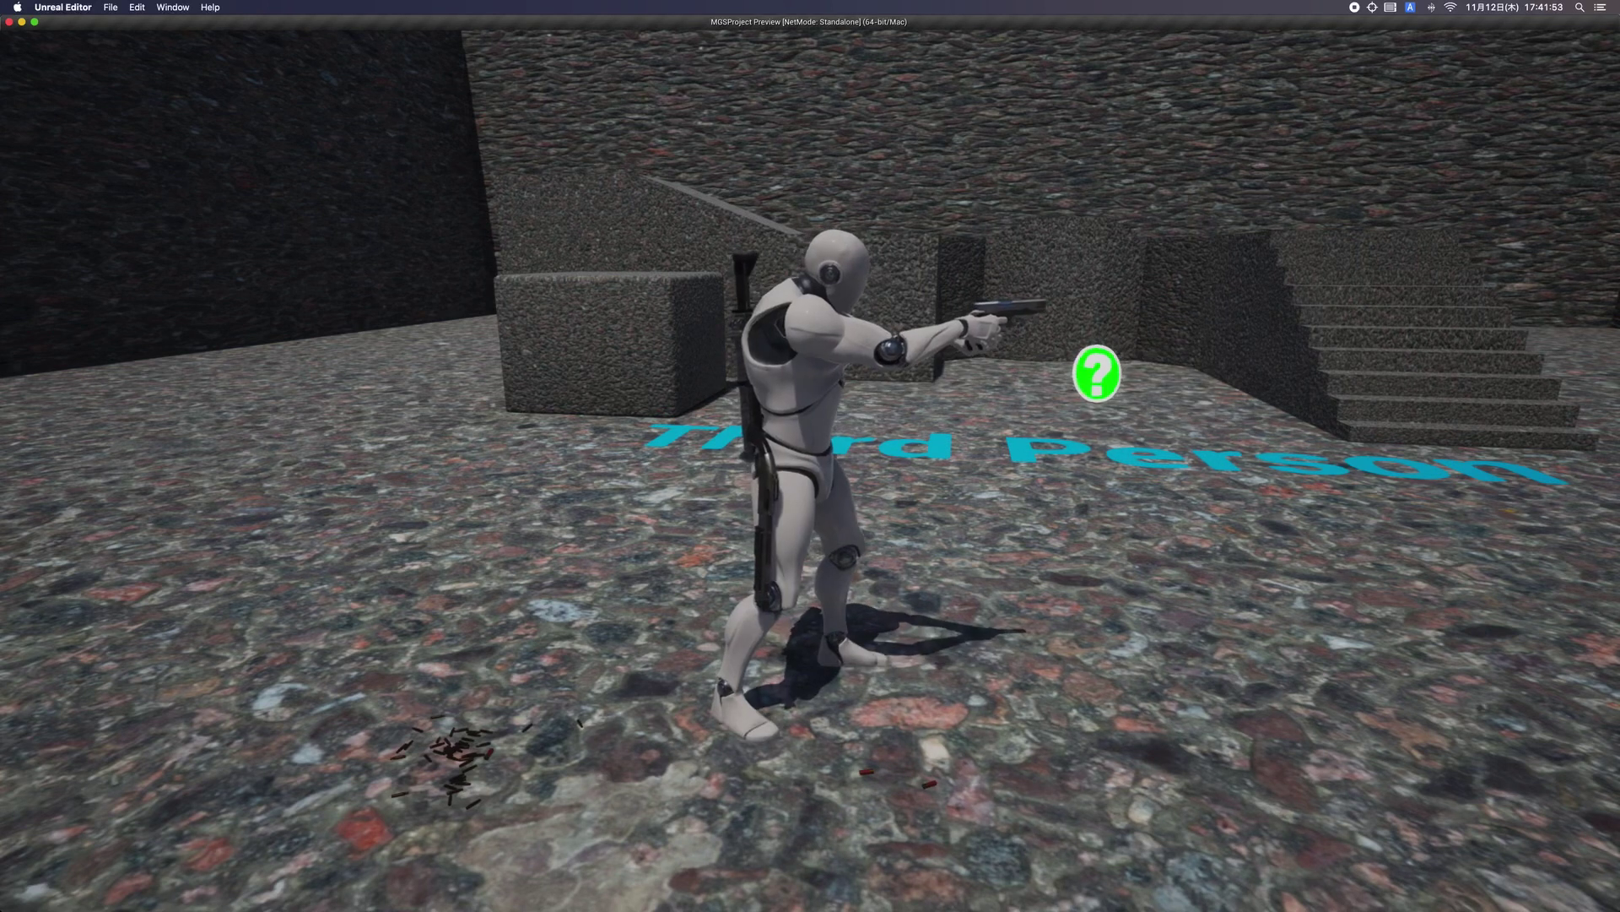
pyautogui.click(810, 456)
pyautogui.click(810, 456)
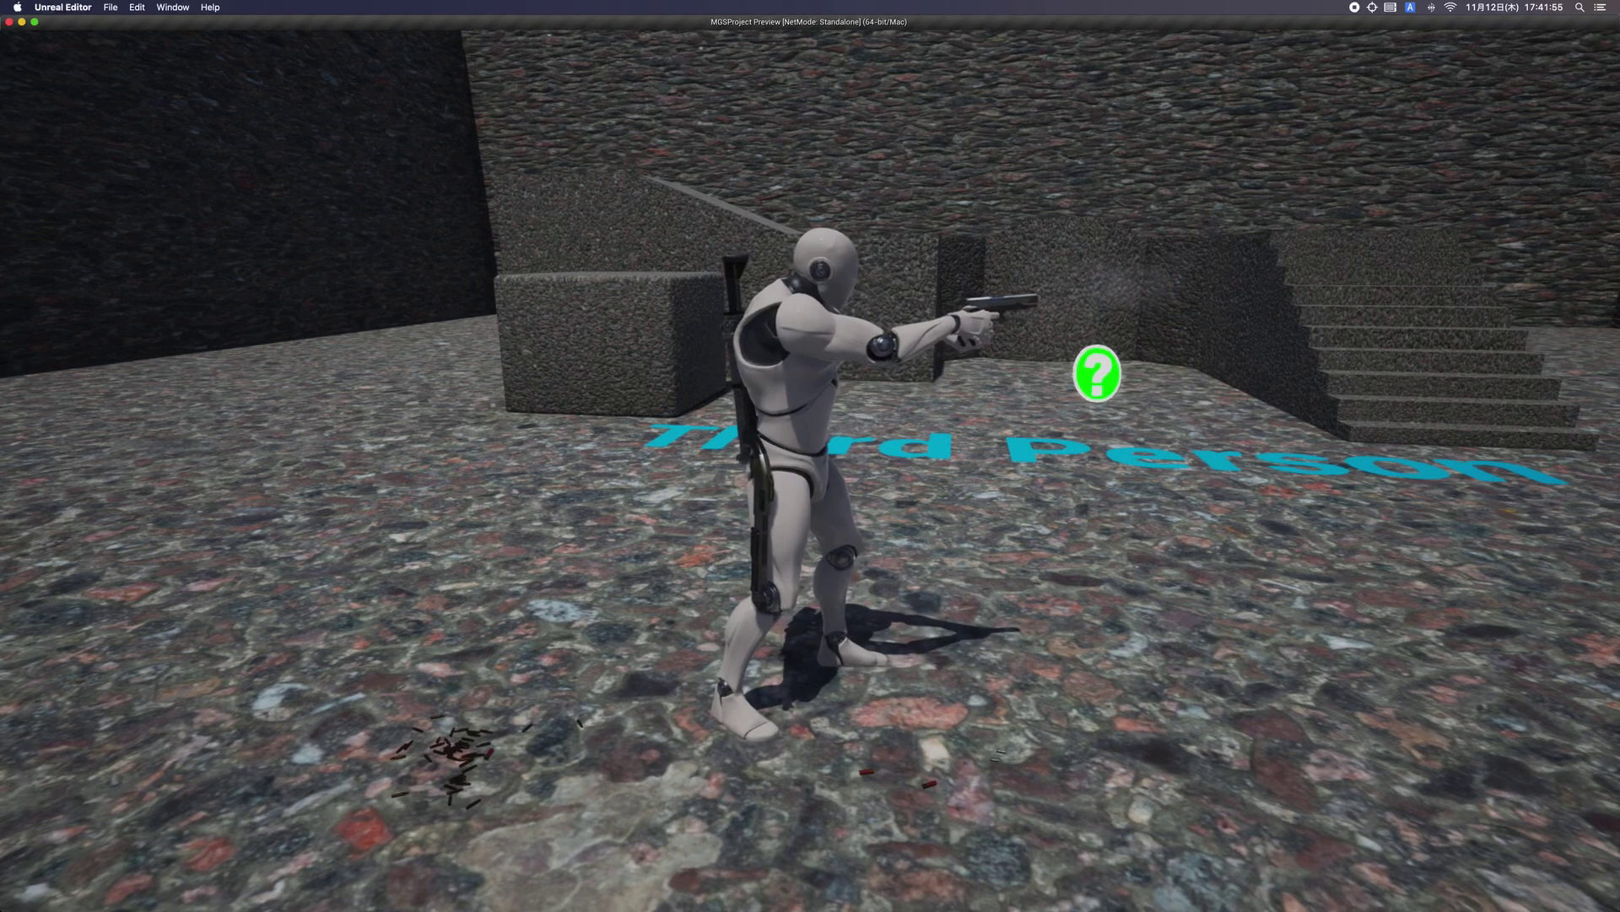
pyautogui.press('a')
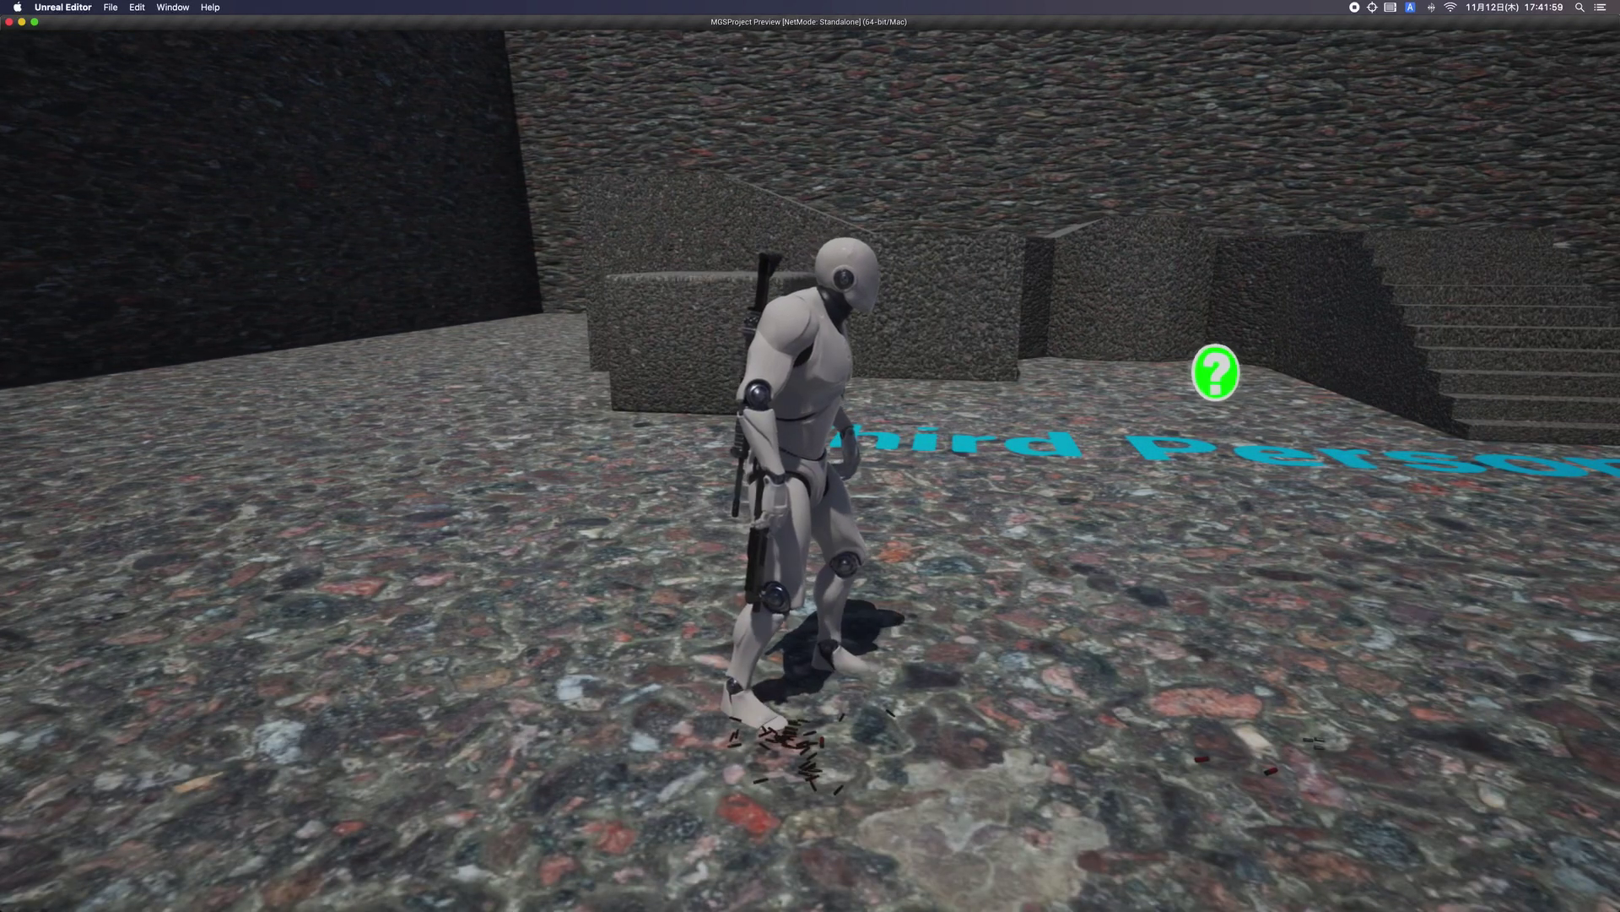
# Fire two bursts from the assault rifle, then fire the pistol over the shoulder.
pyautogui.press('1')
pyautogui.click(810, 456)
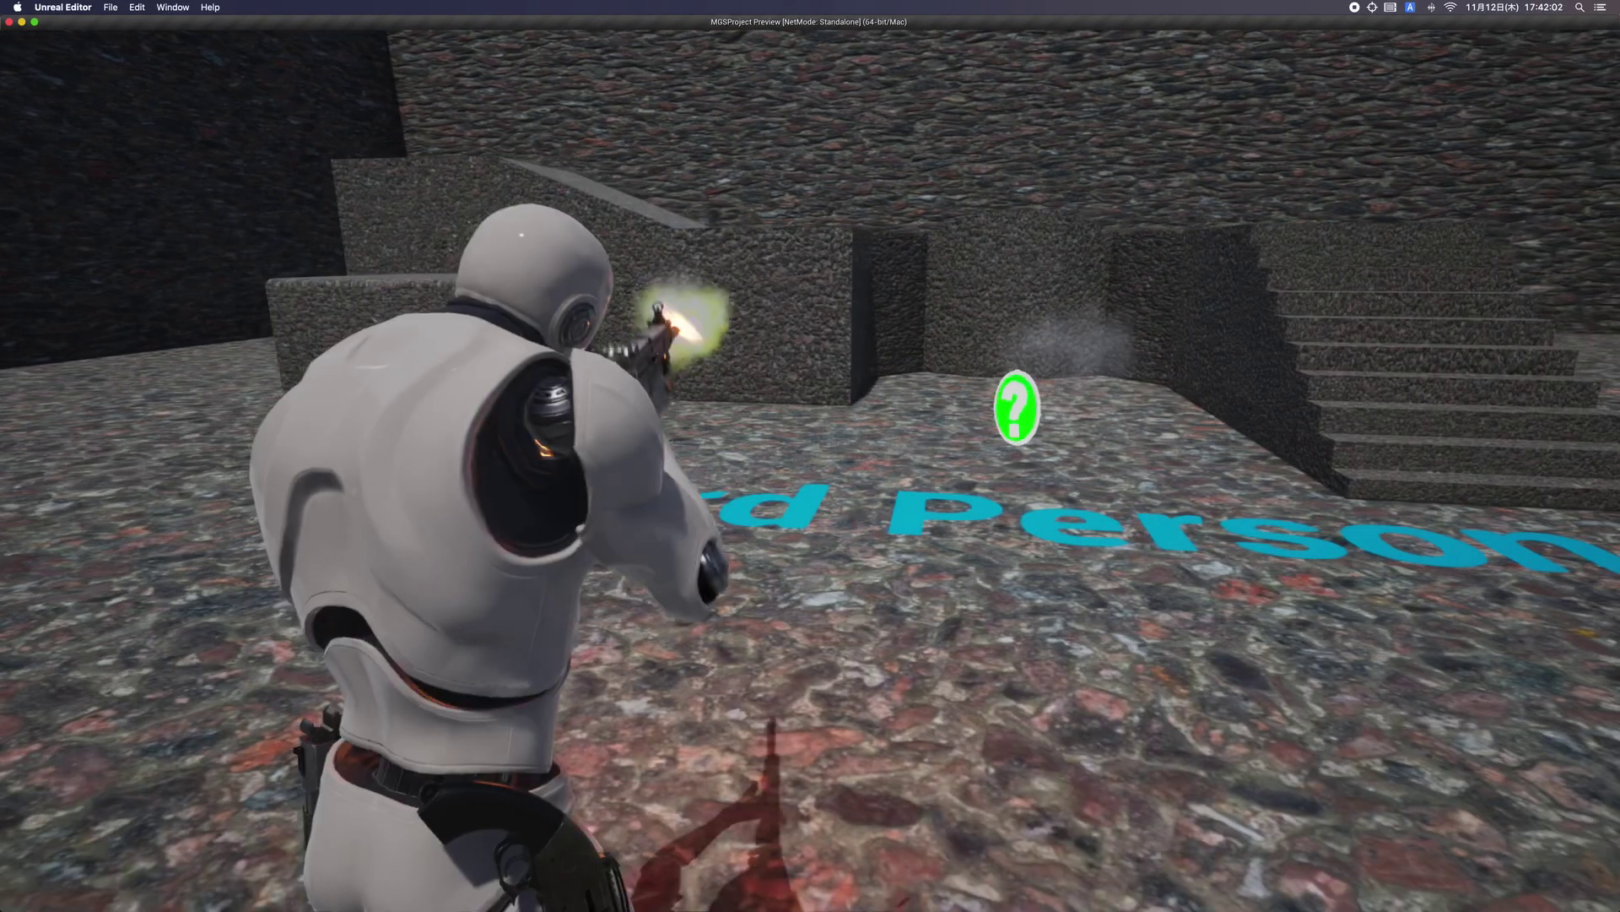
pyautogui.click(811, 456)
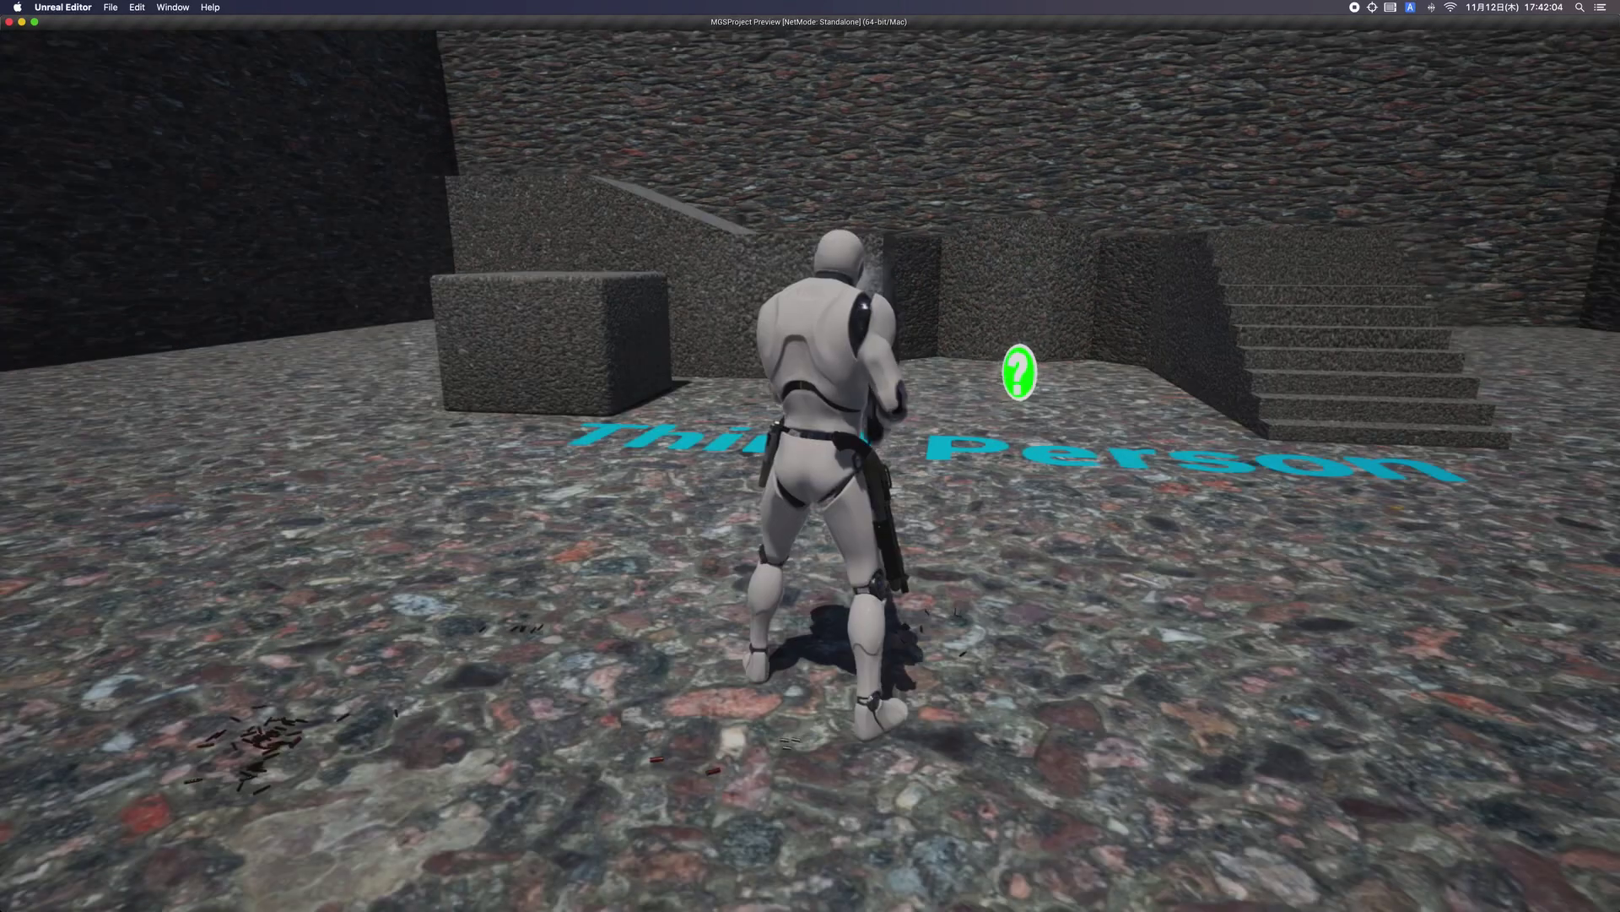
pyautogui.press('2')
pyautogui.click(810, 456)
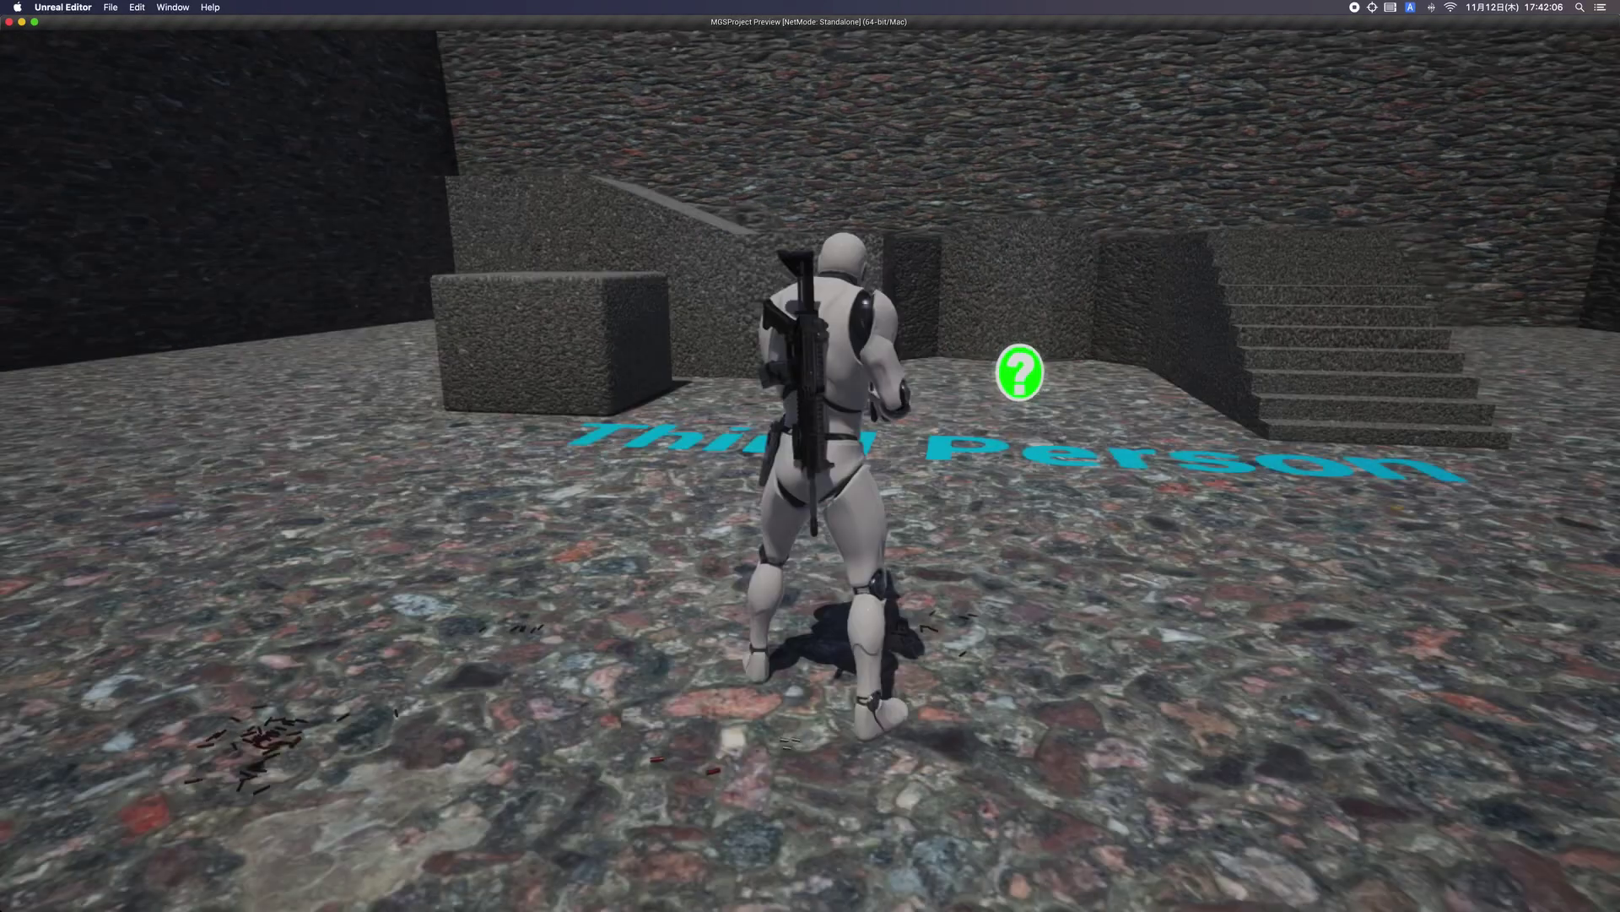
pyautogui.press('a')
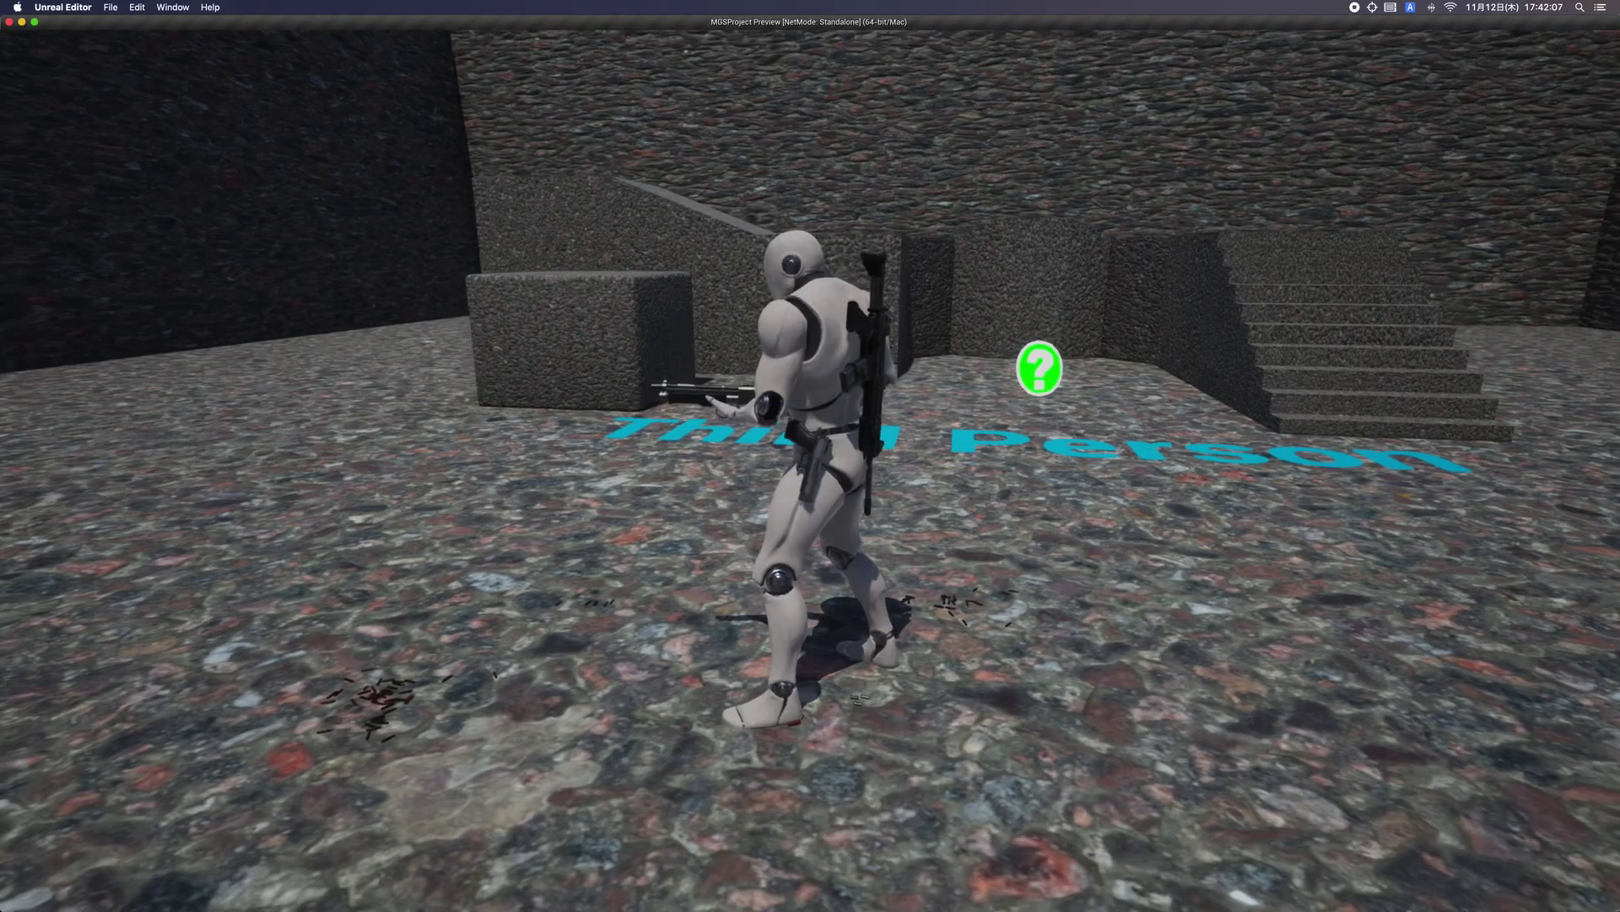
# Fire the assault rifle twice, then switch to the shotgun and fire it three times.
pyautogui.press('1')
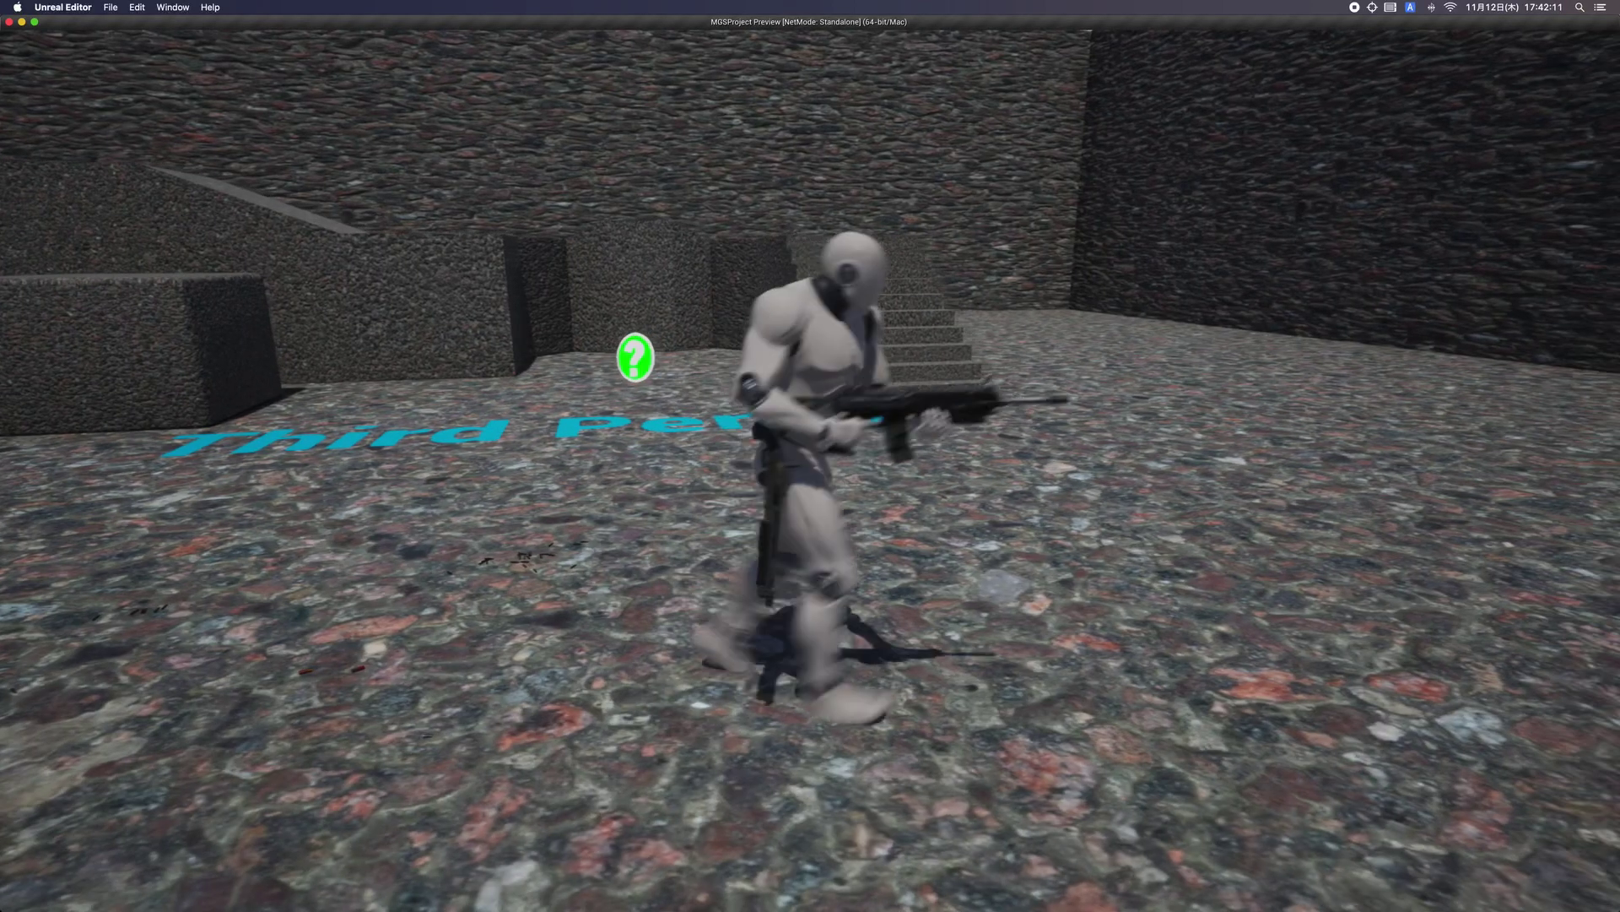
pyautogui.click(810, 456)
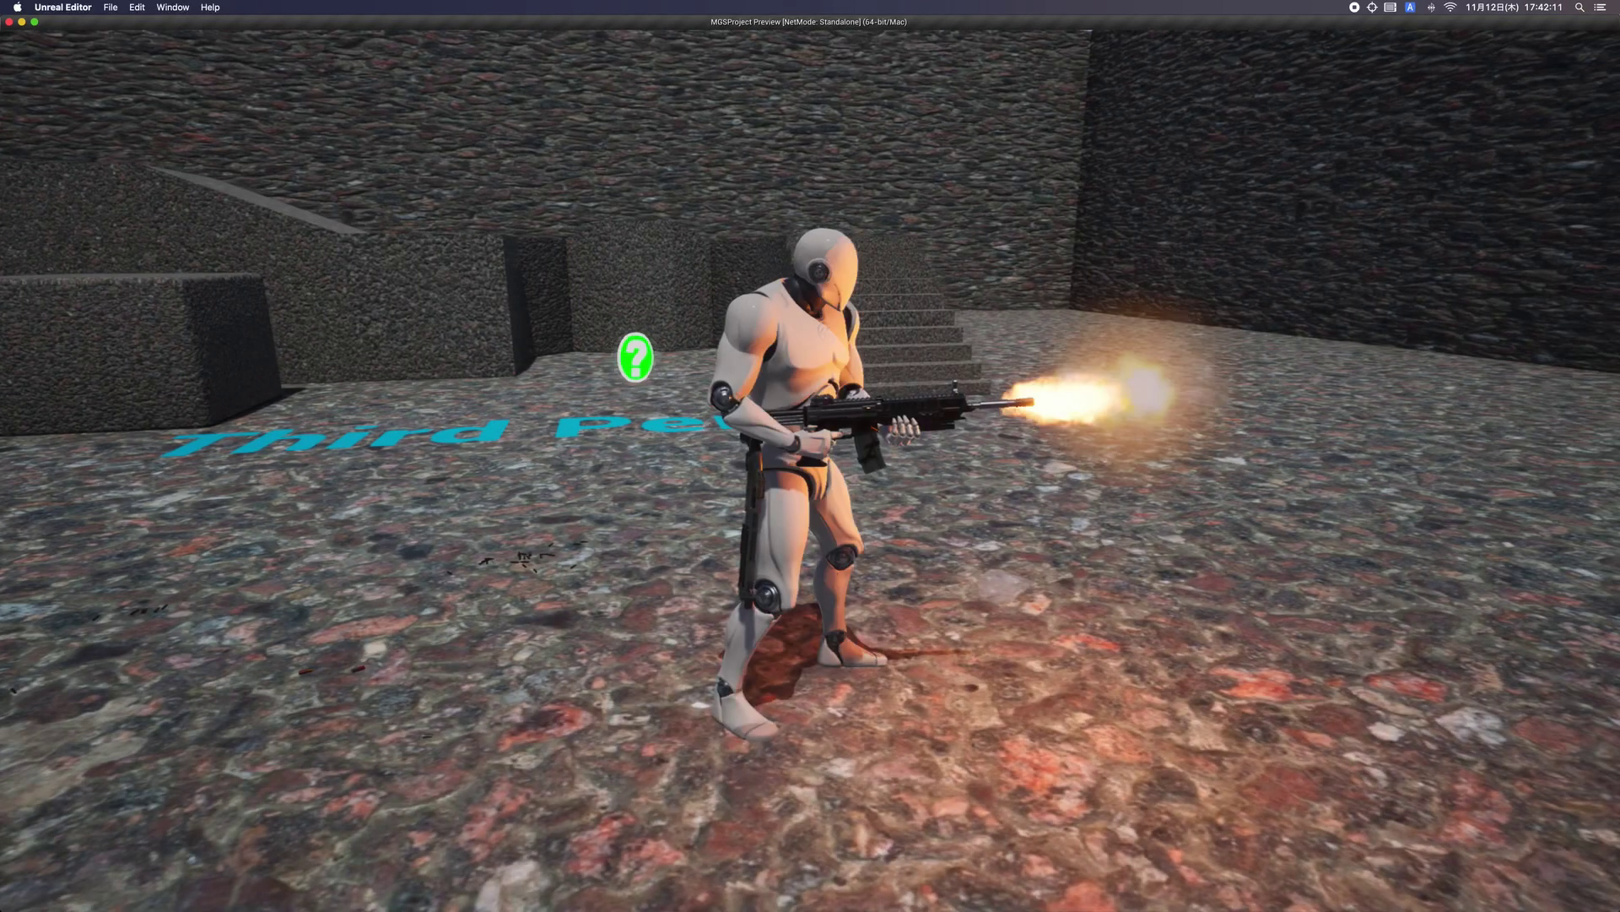
pyautogui.click(810, 455)
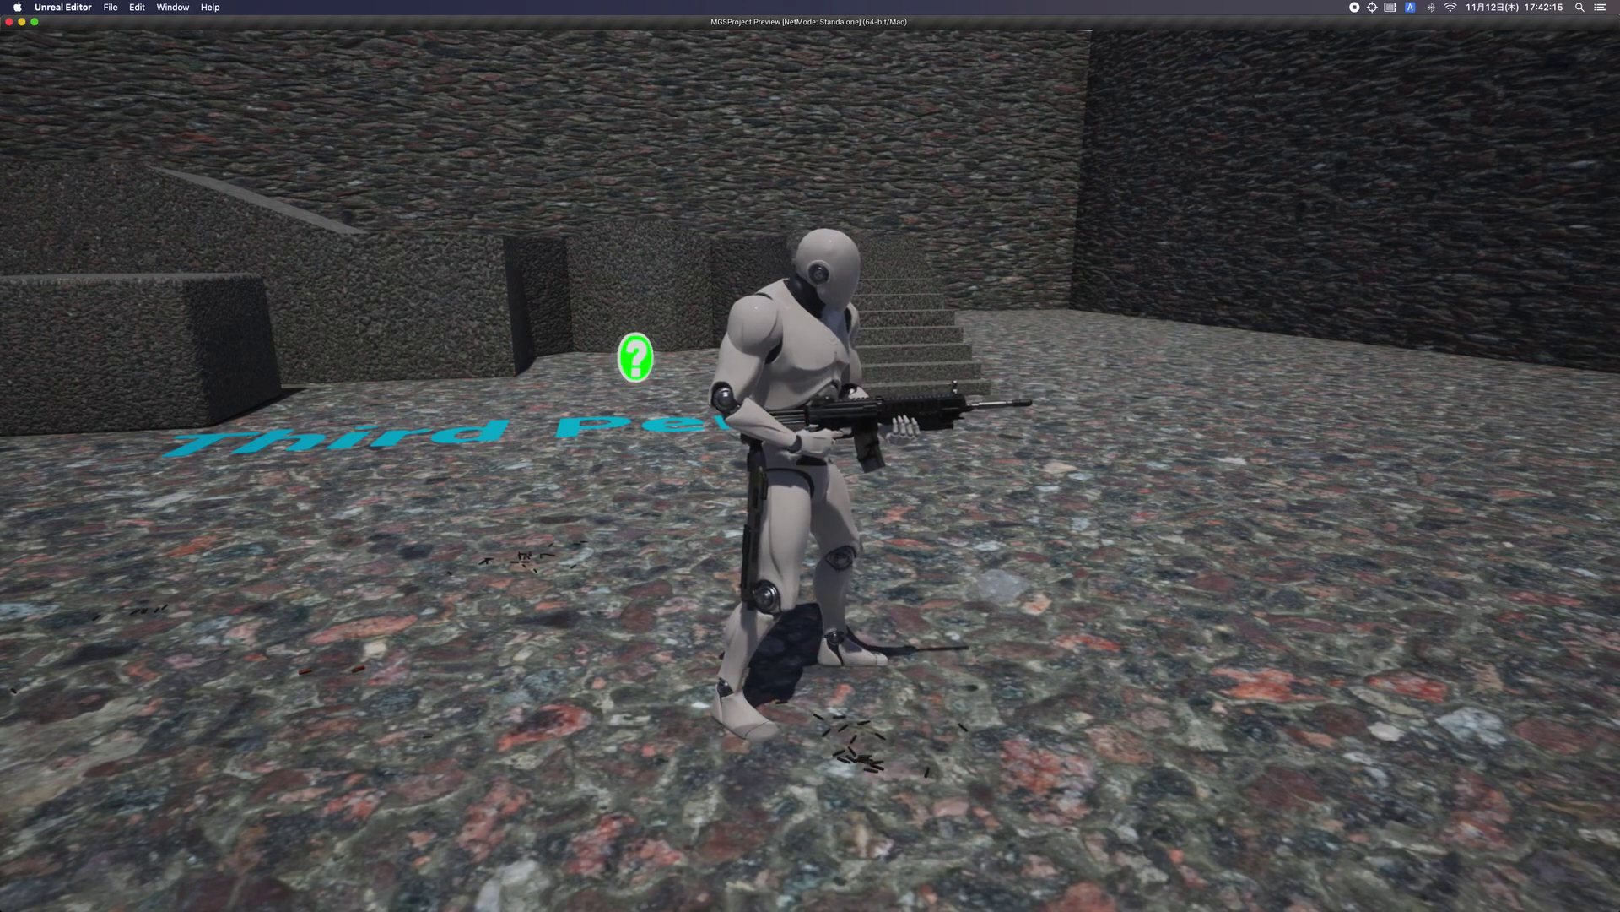
pyautogui.press('2')
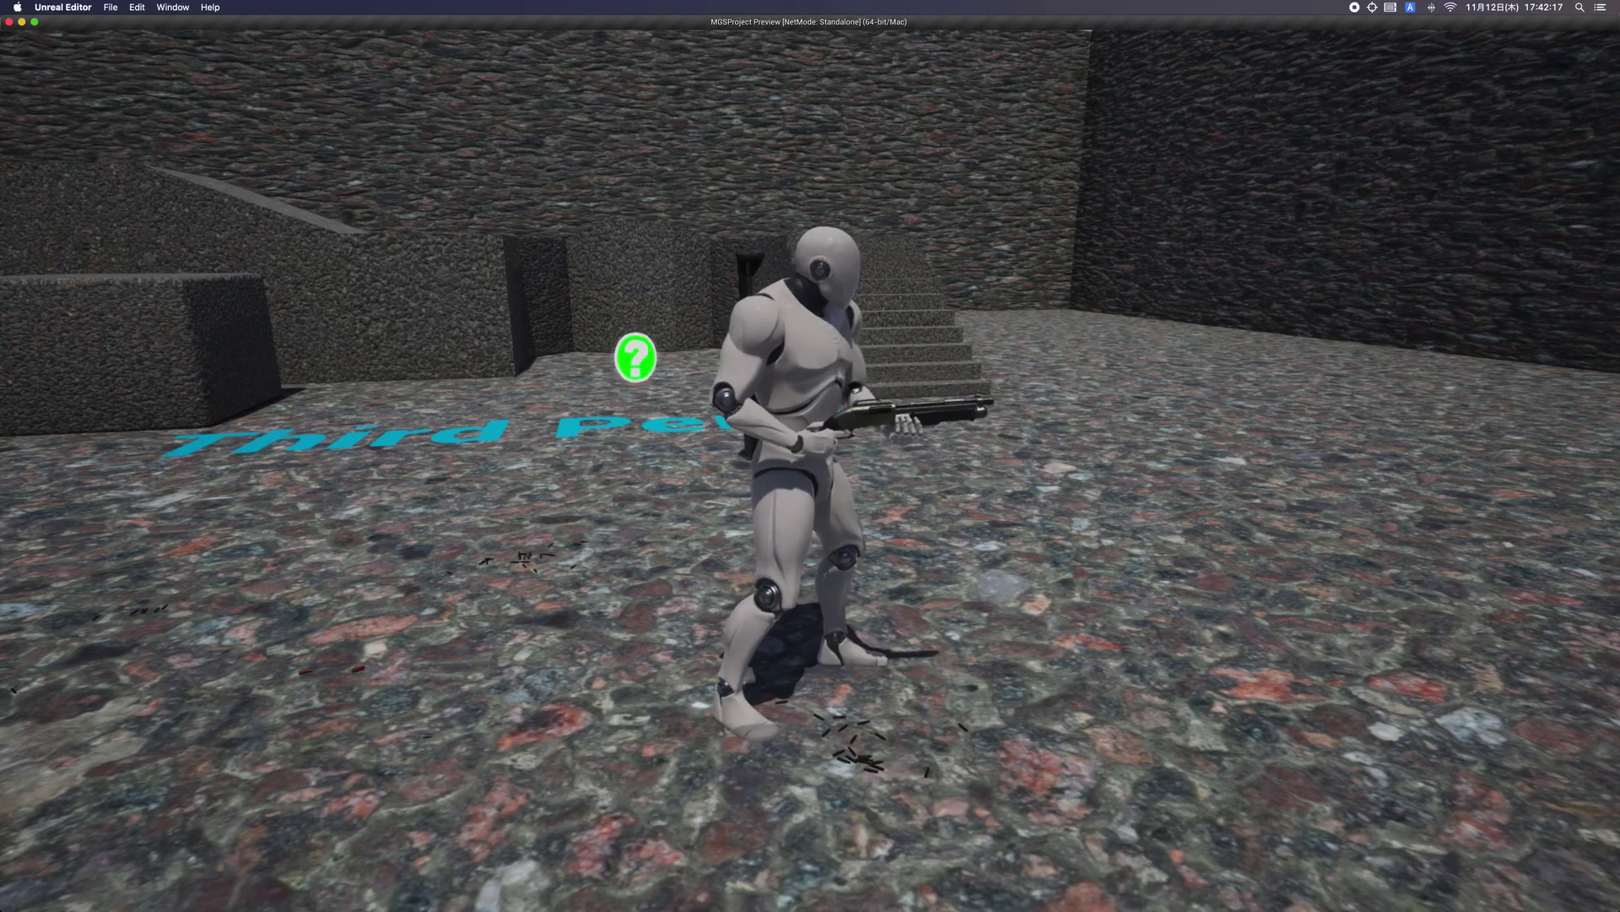
pyautogui.click(810, 456)
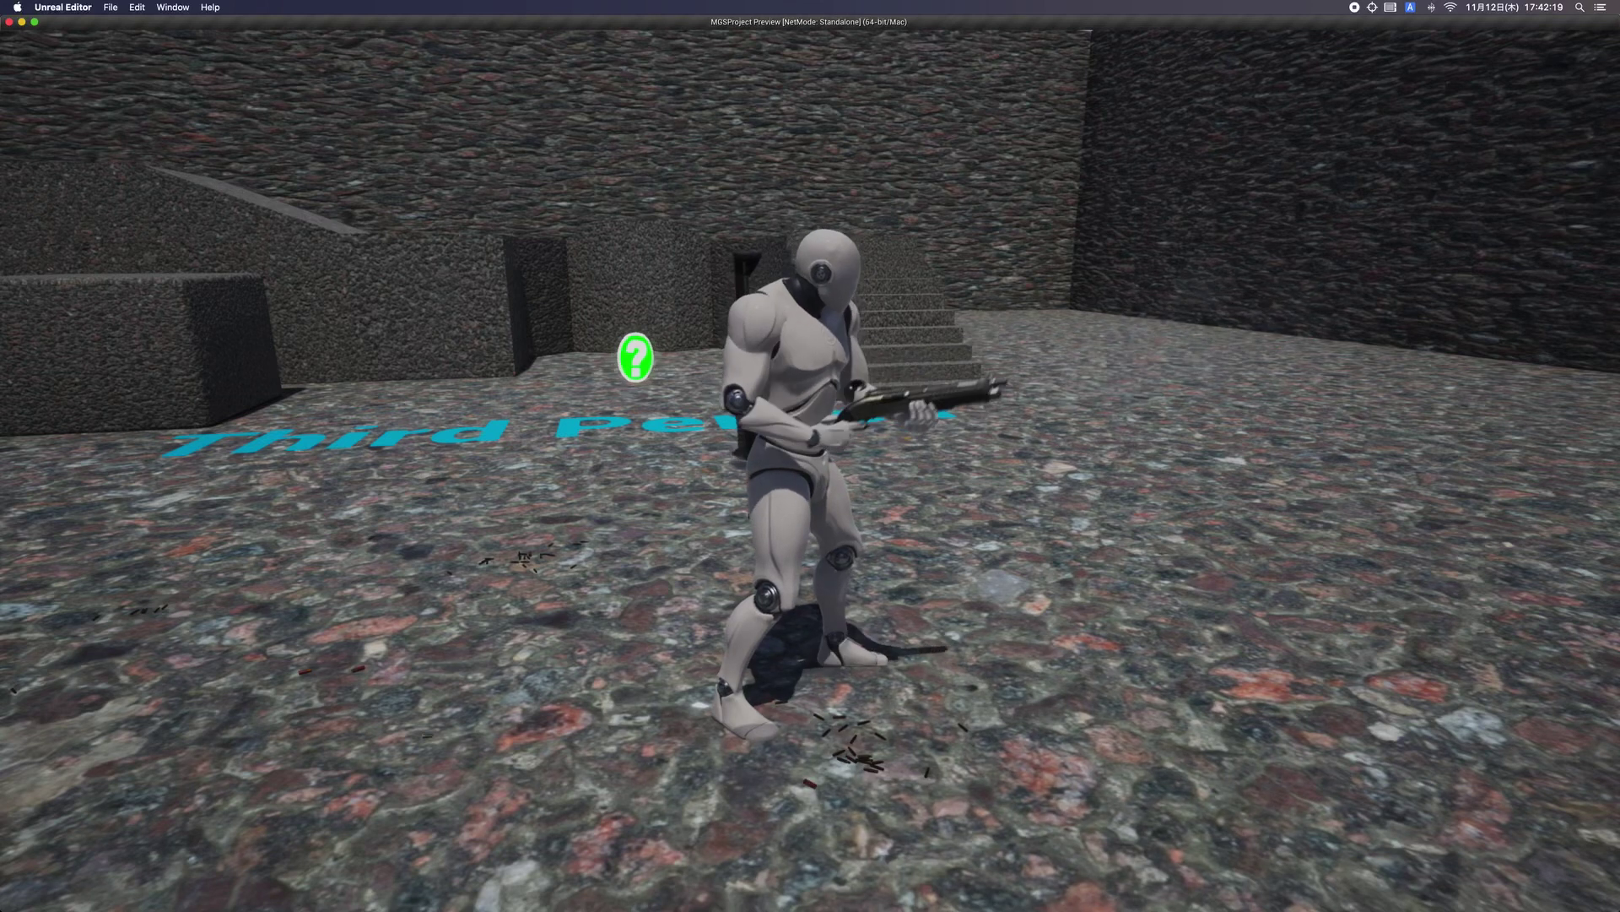
pyautogui.click(811, 456)
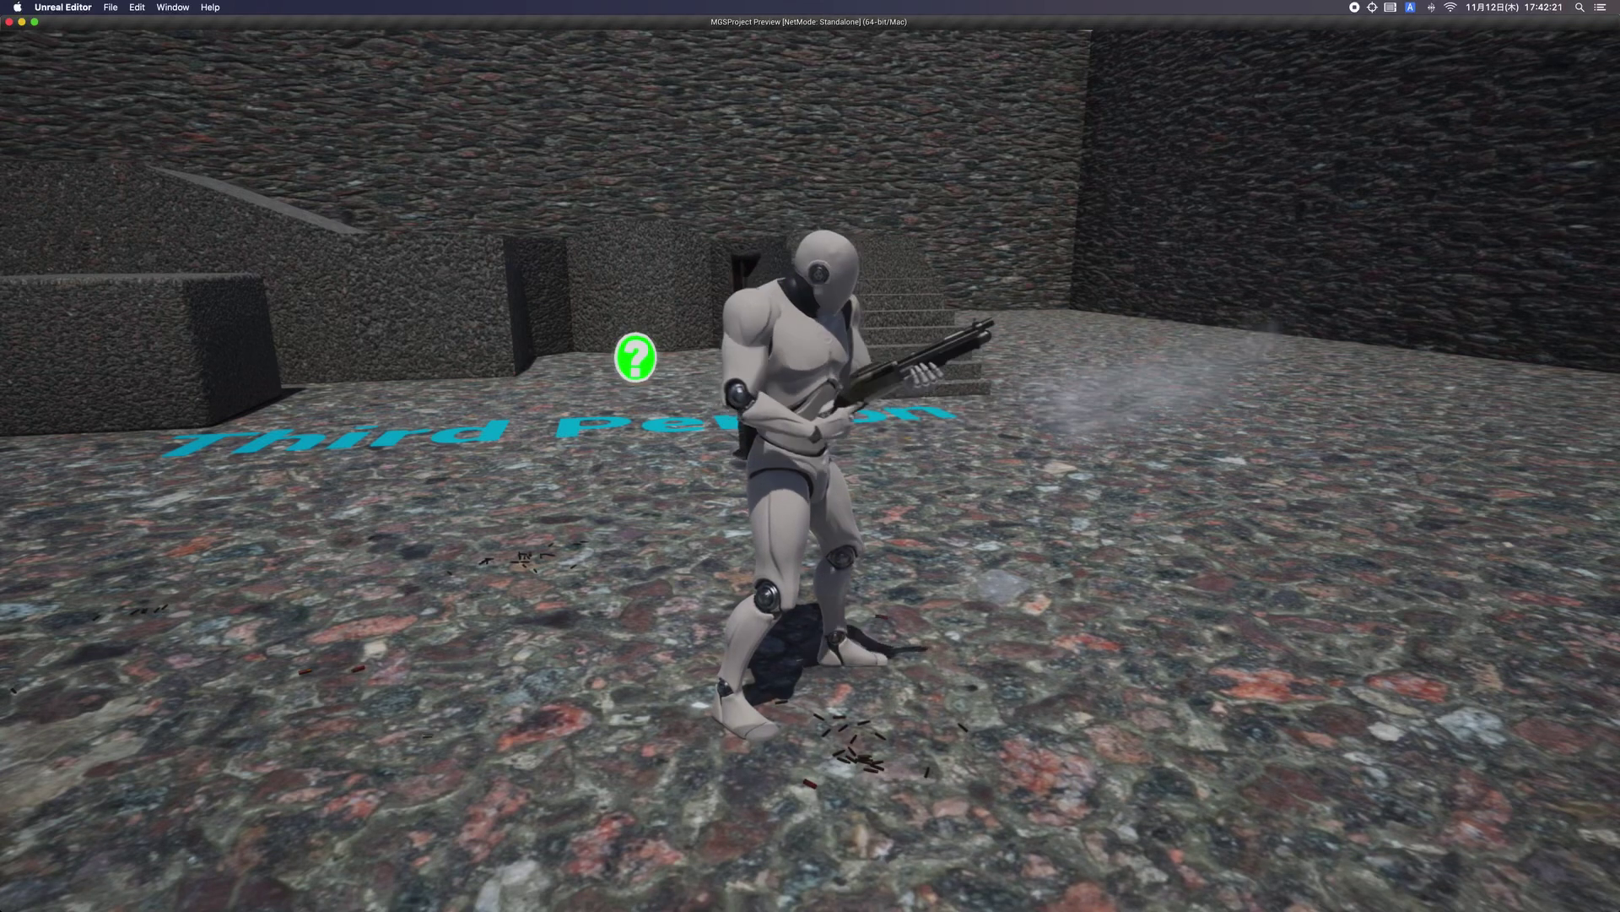
pyautogui.click(810, 456)
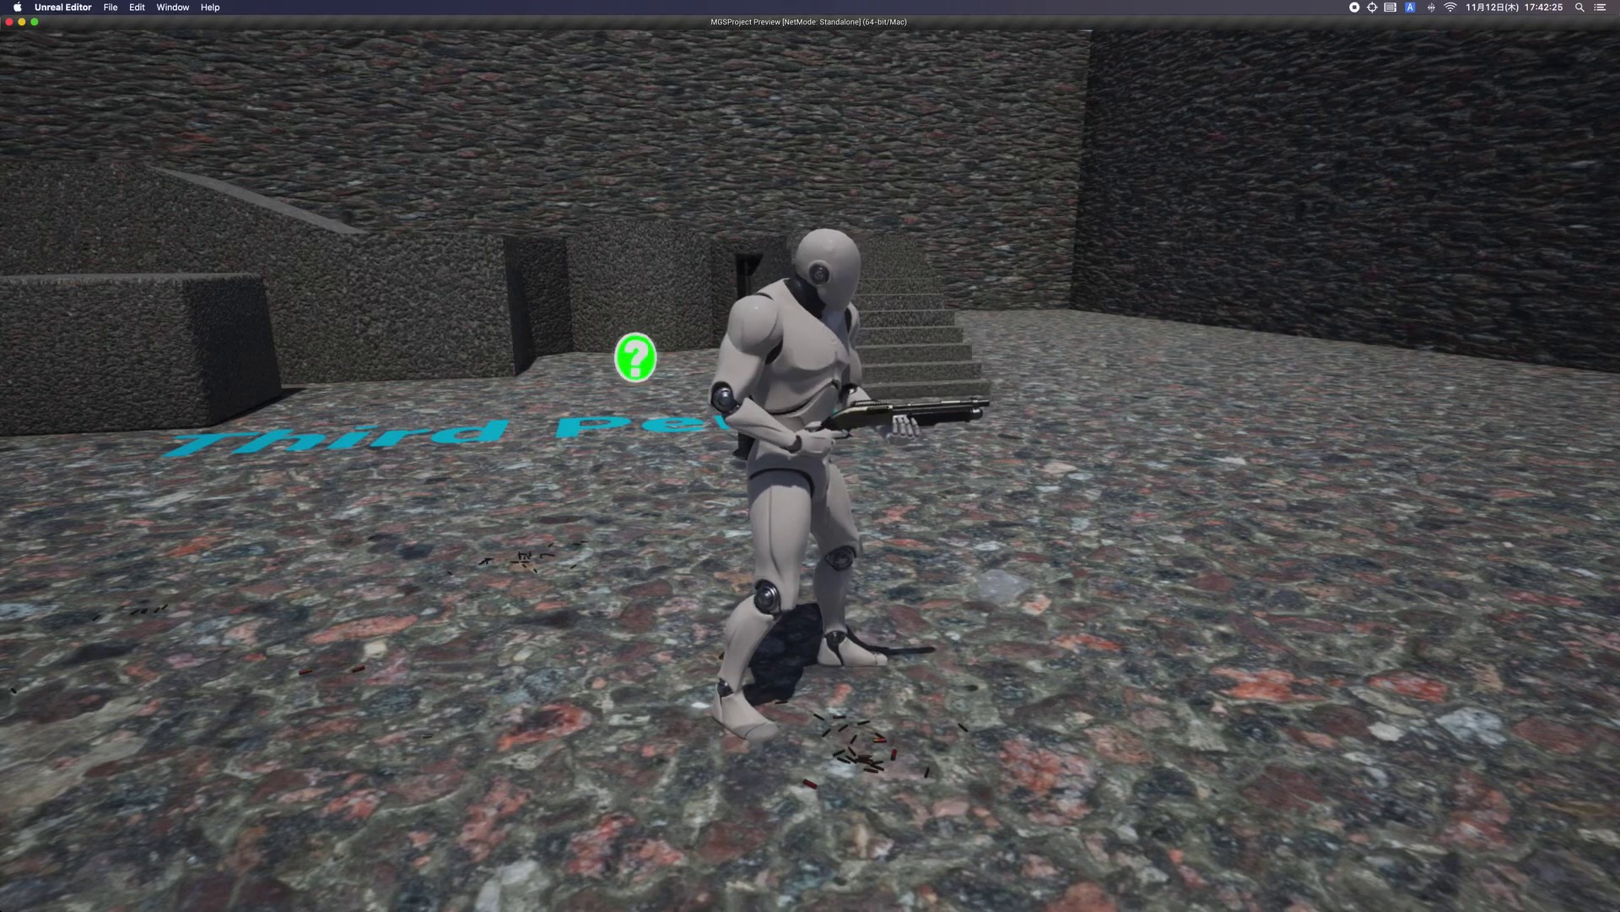
# Run the mannequin up the stairs, across the landing, back over the stone floor and up again.
pyautogui.press('a')
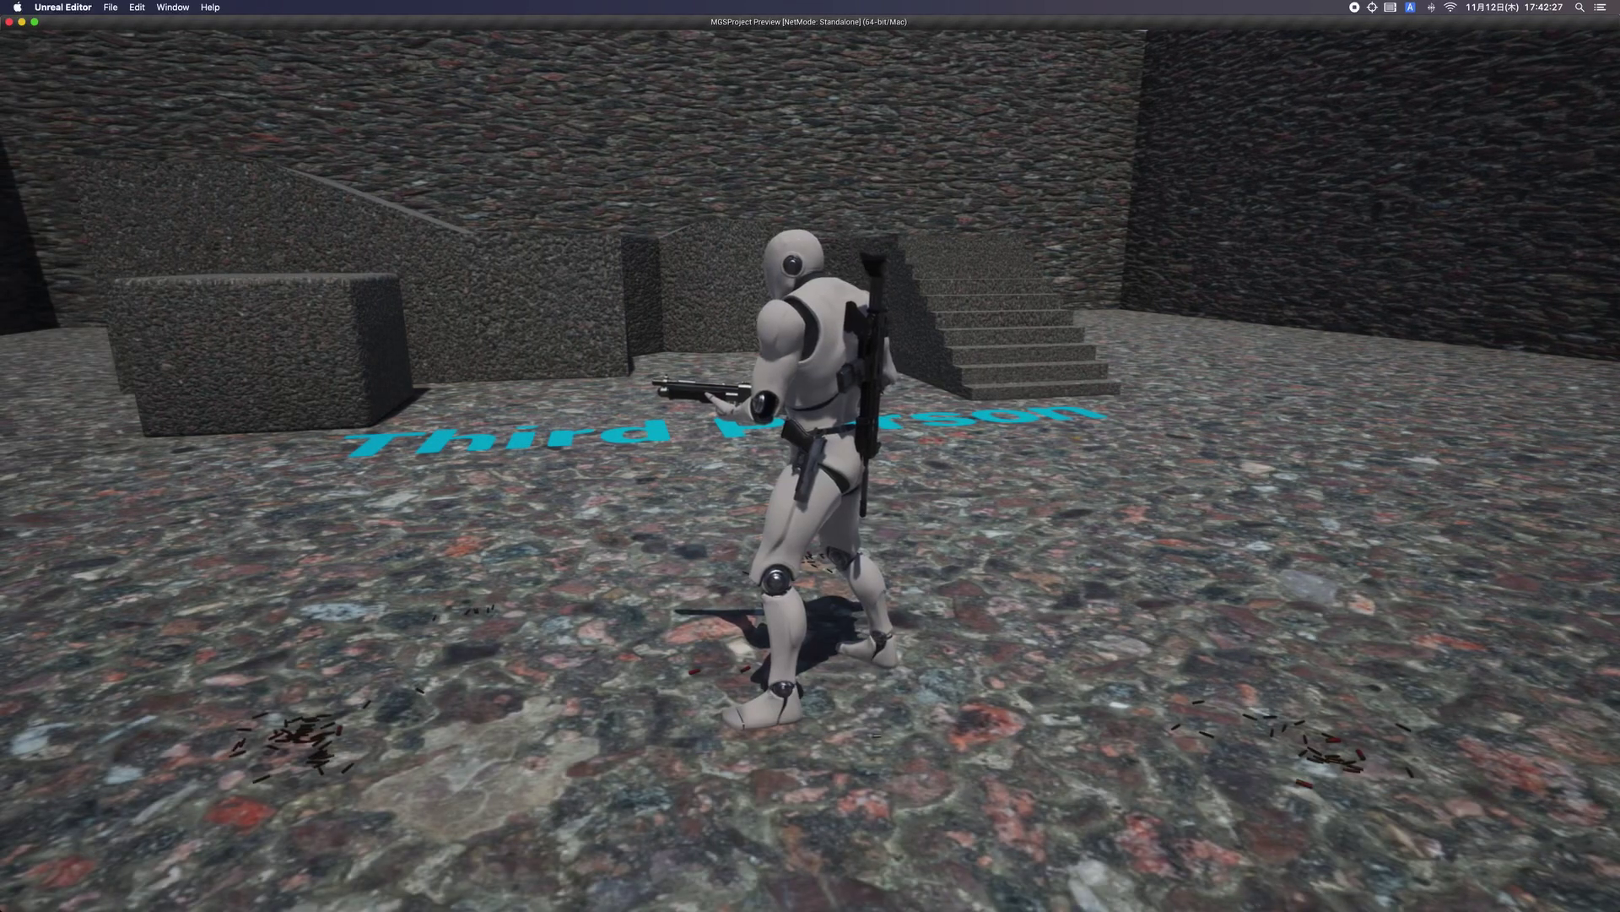
pyautogui.press('w')
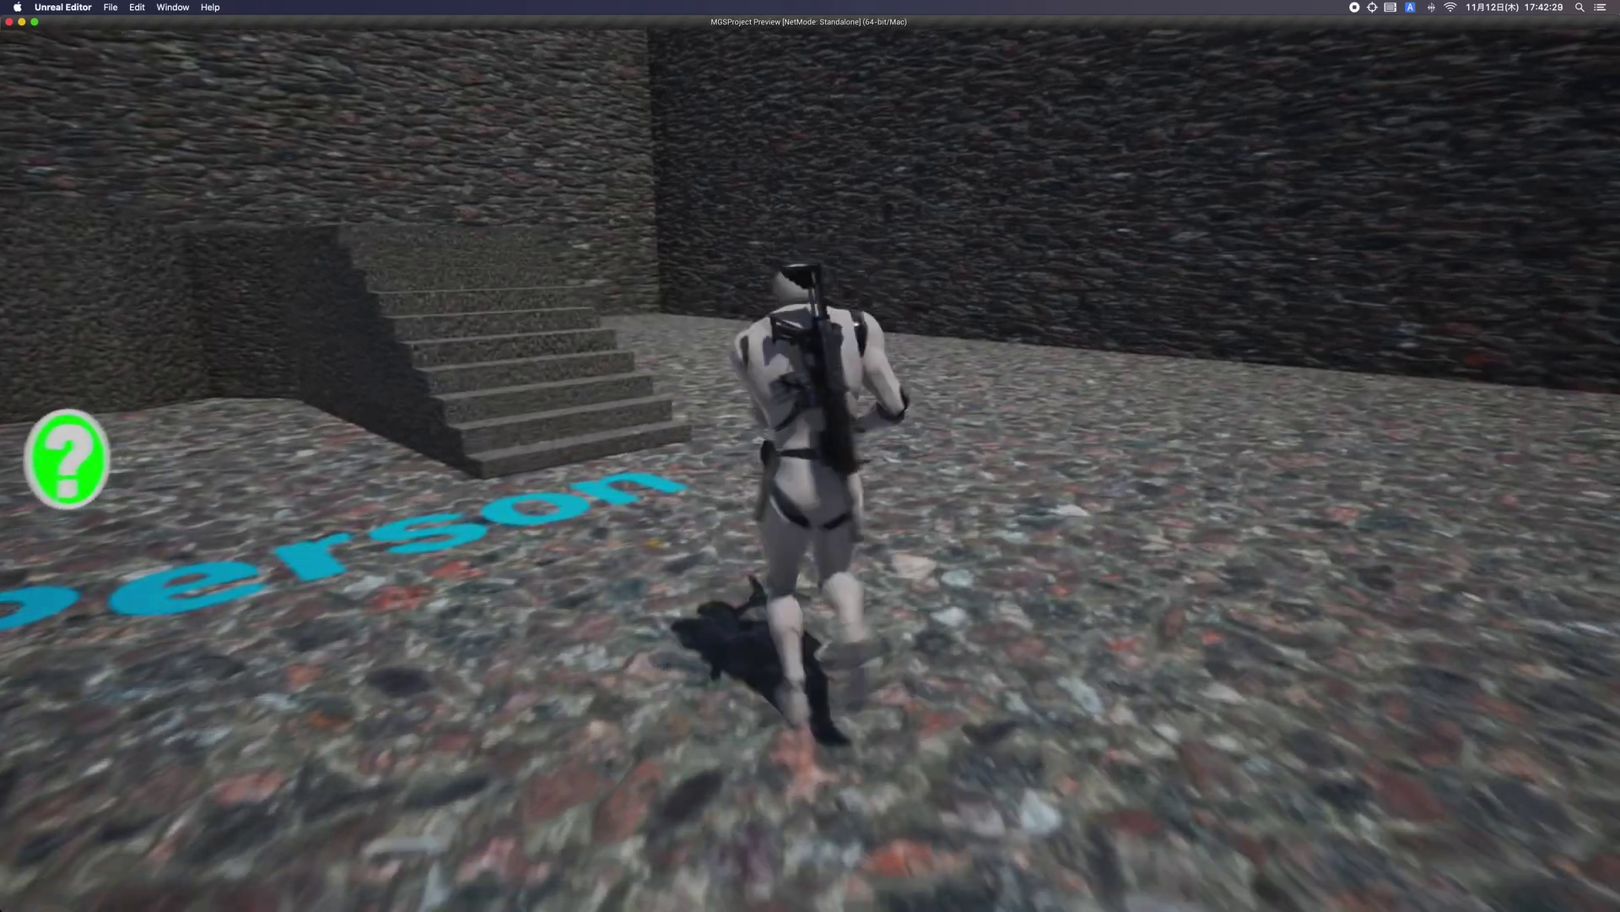
pyautogui.press('w')
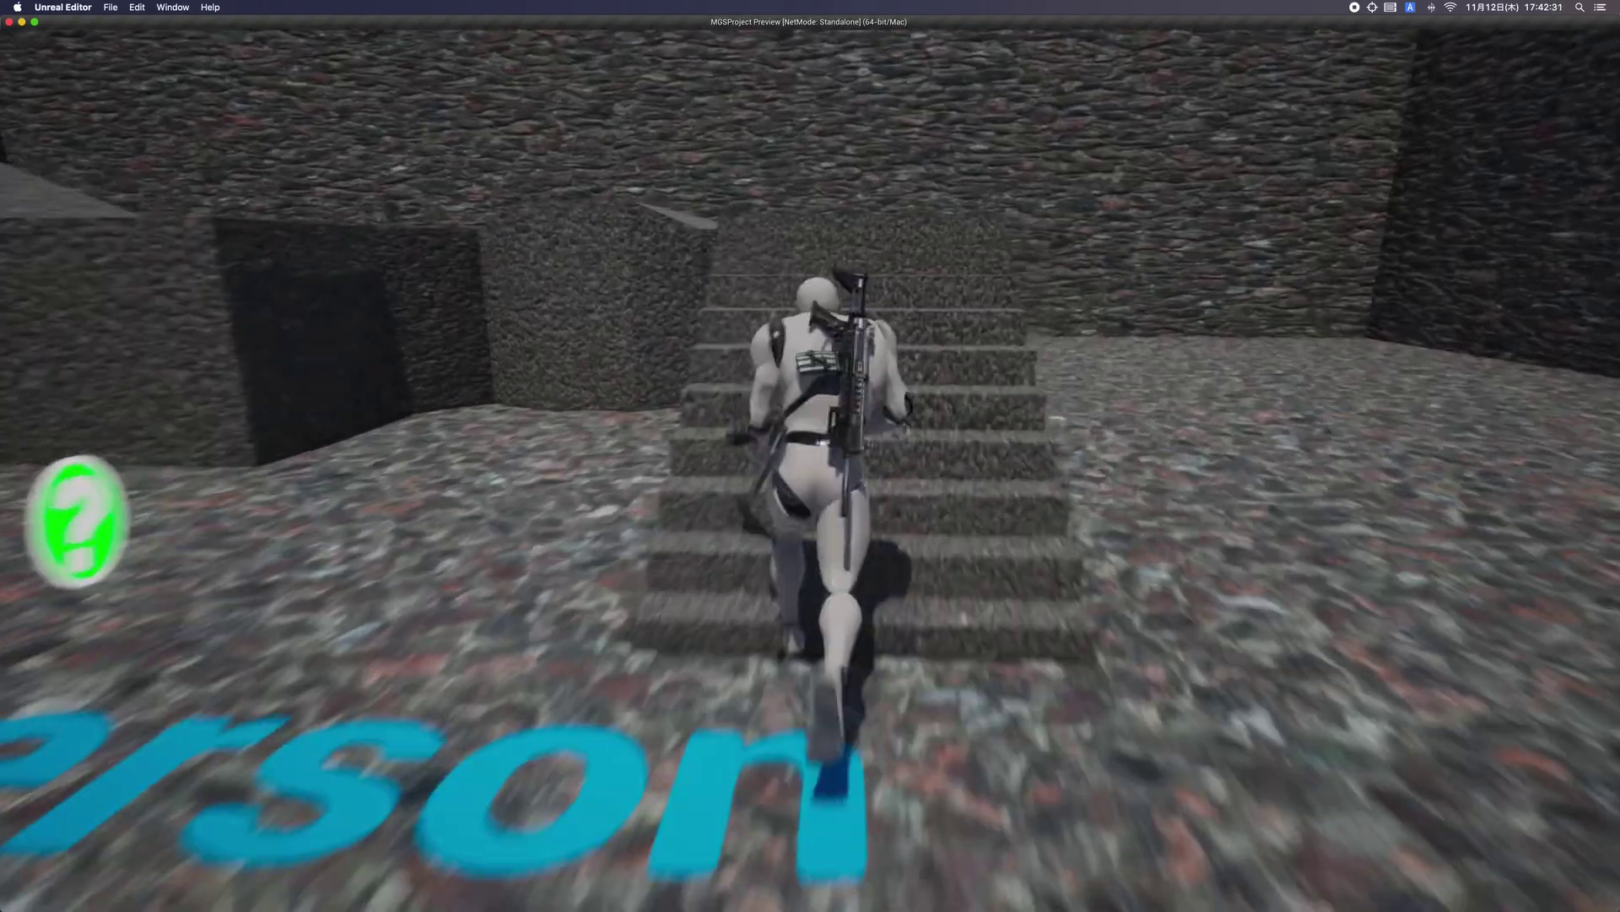
pyautogui.press('a')
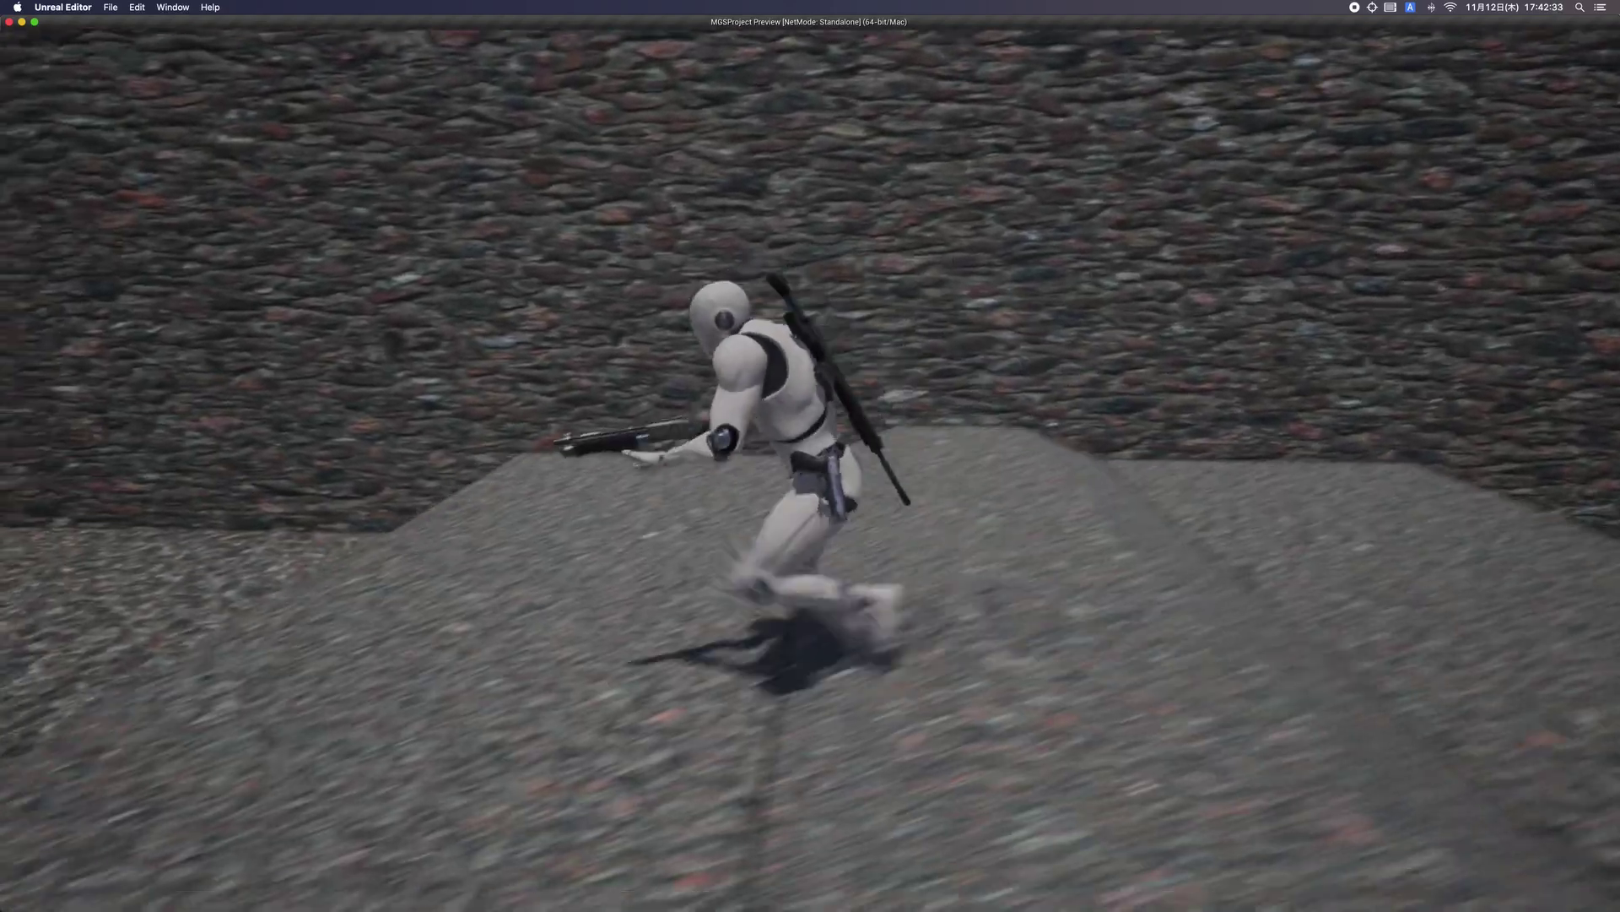
pyautogui.press('s')
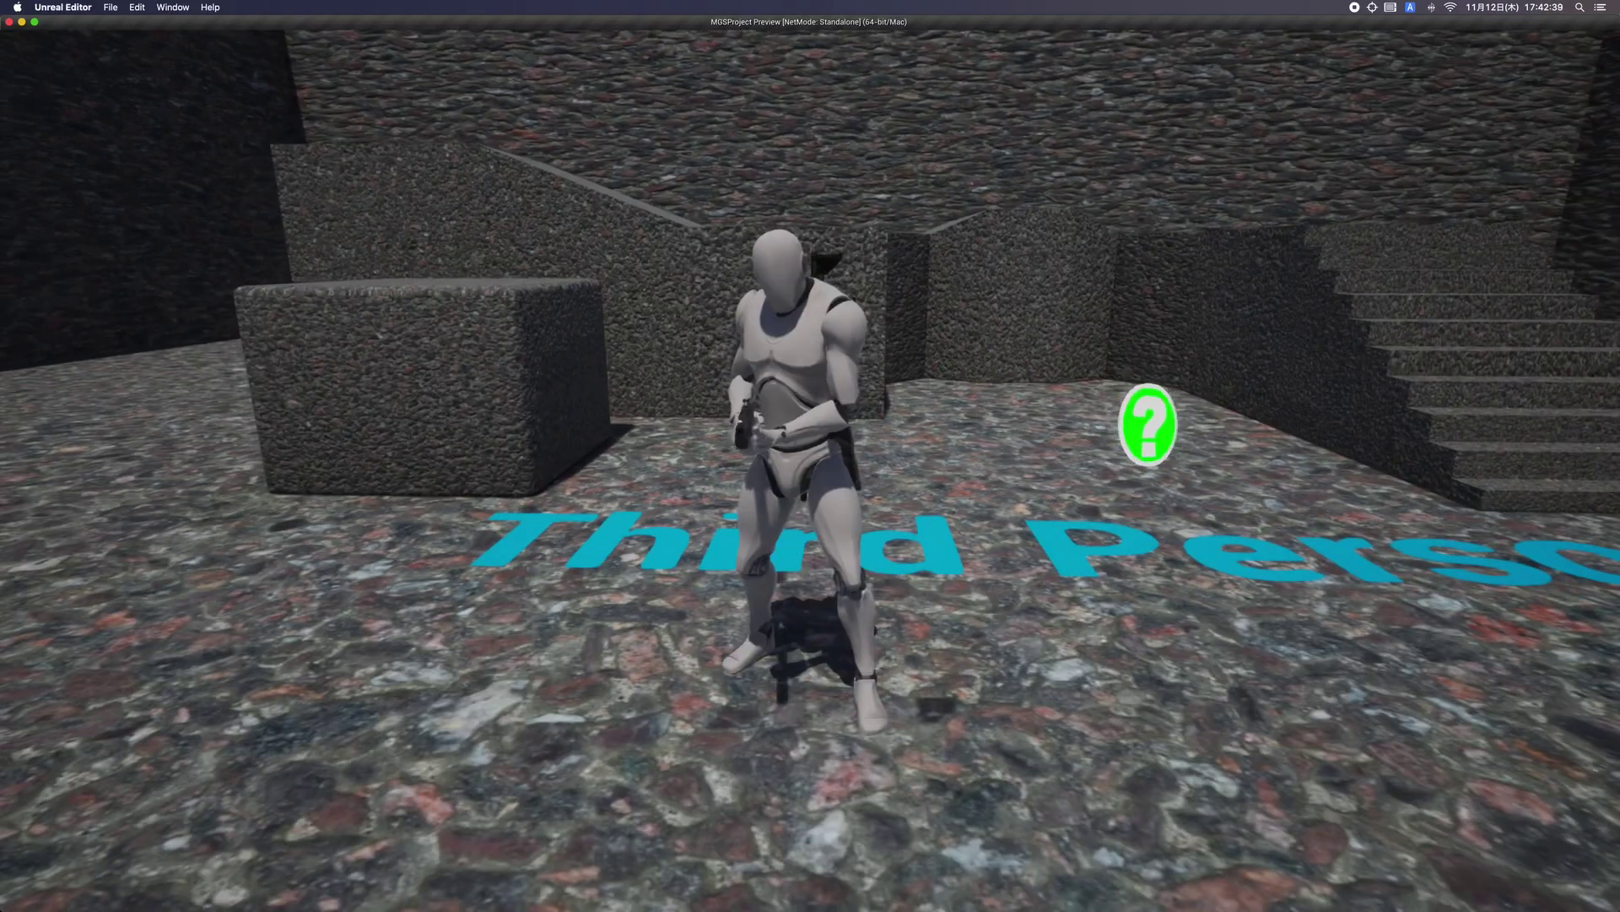
pyautogui.press('d')
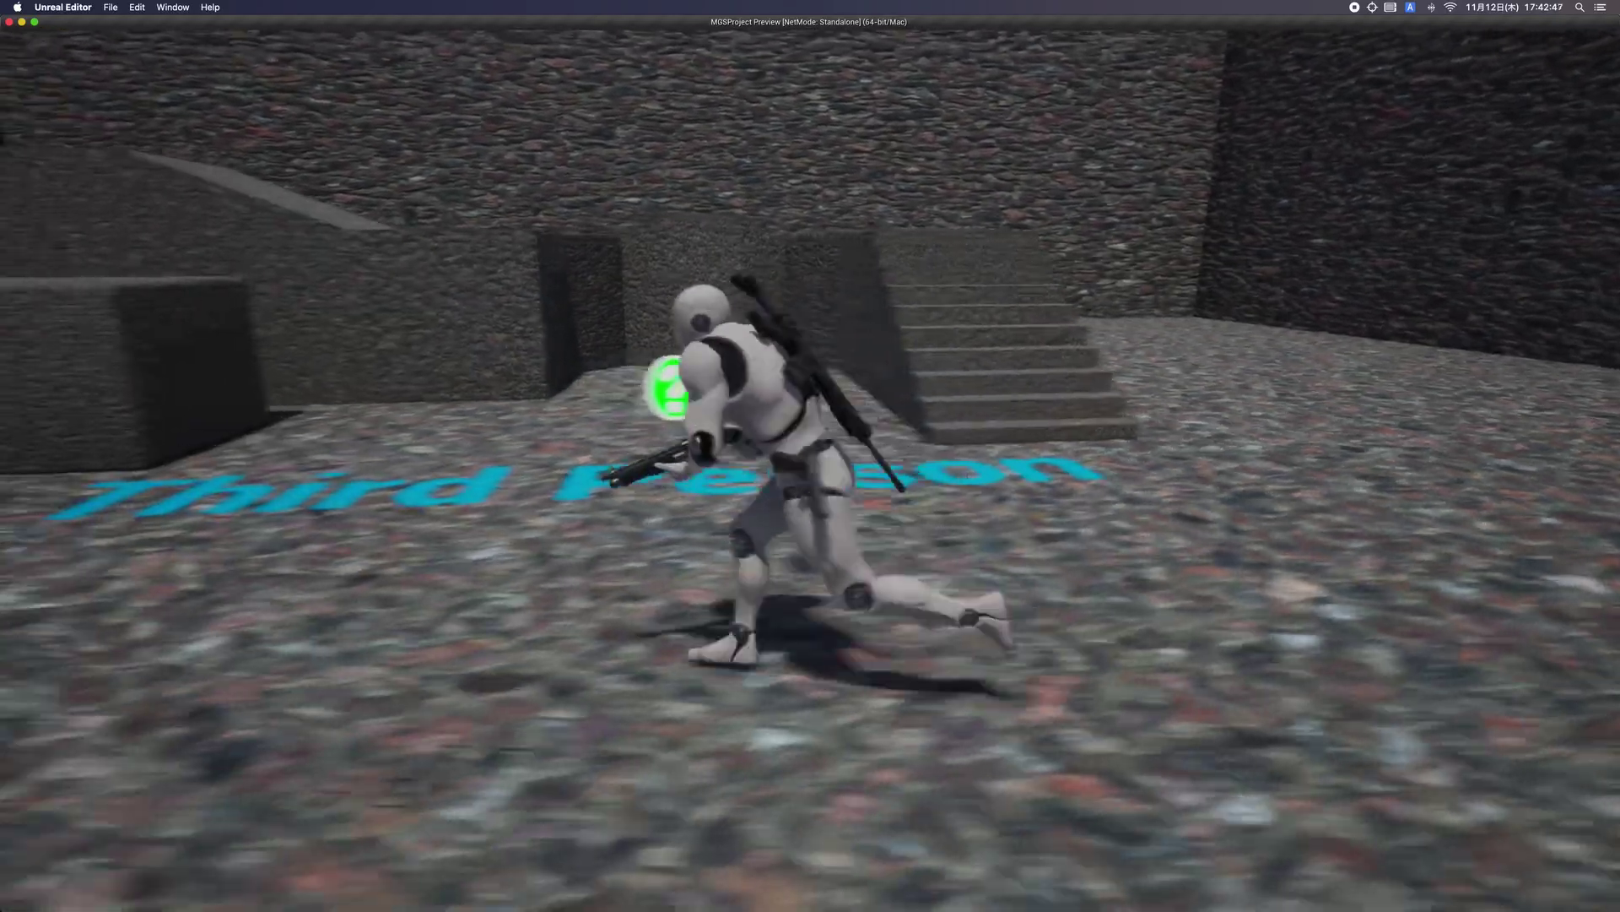
pyautogui.press('w')
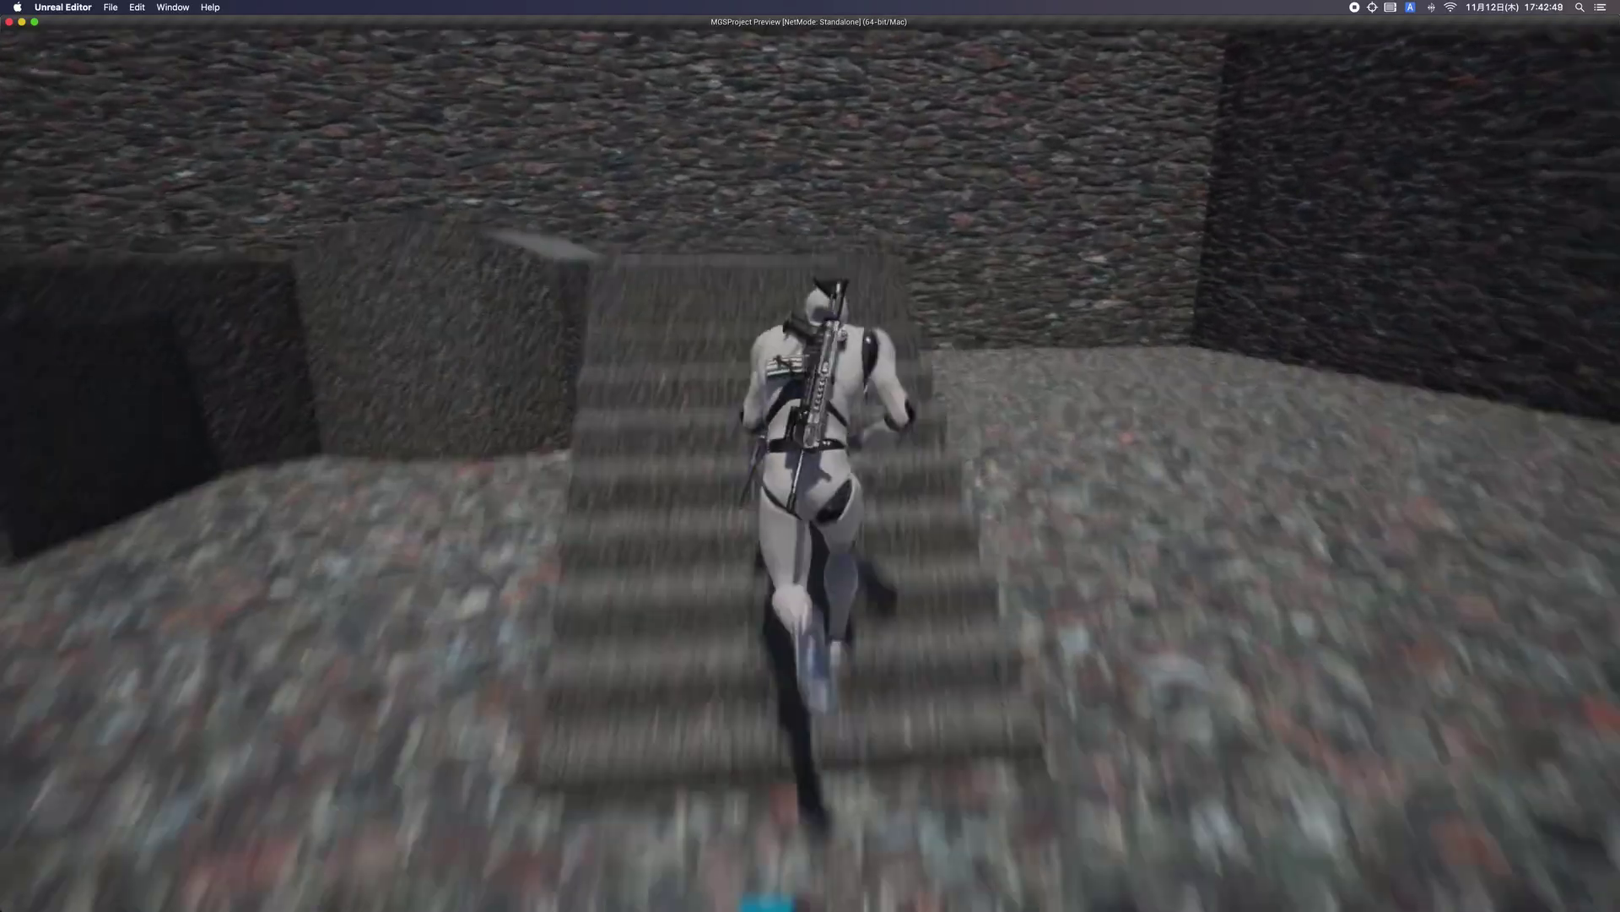
pyautogui.press('a')
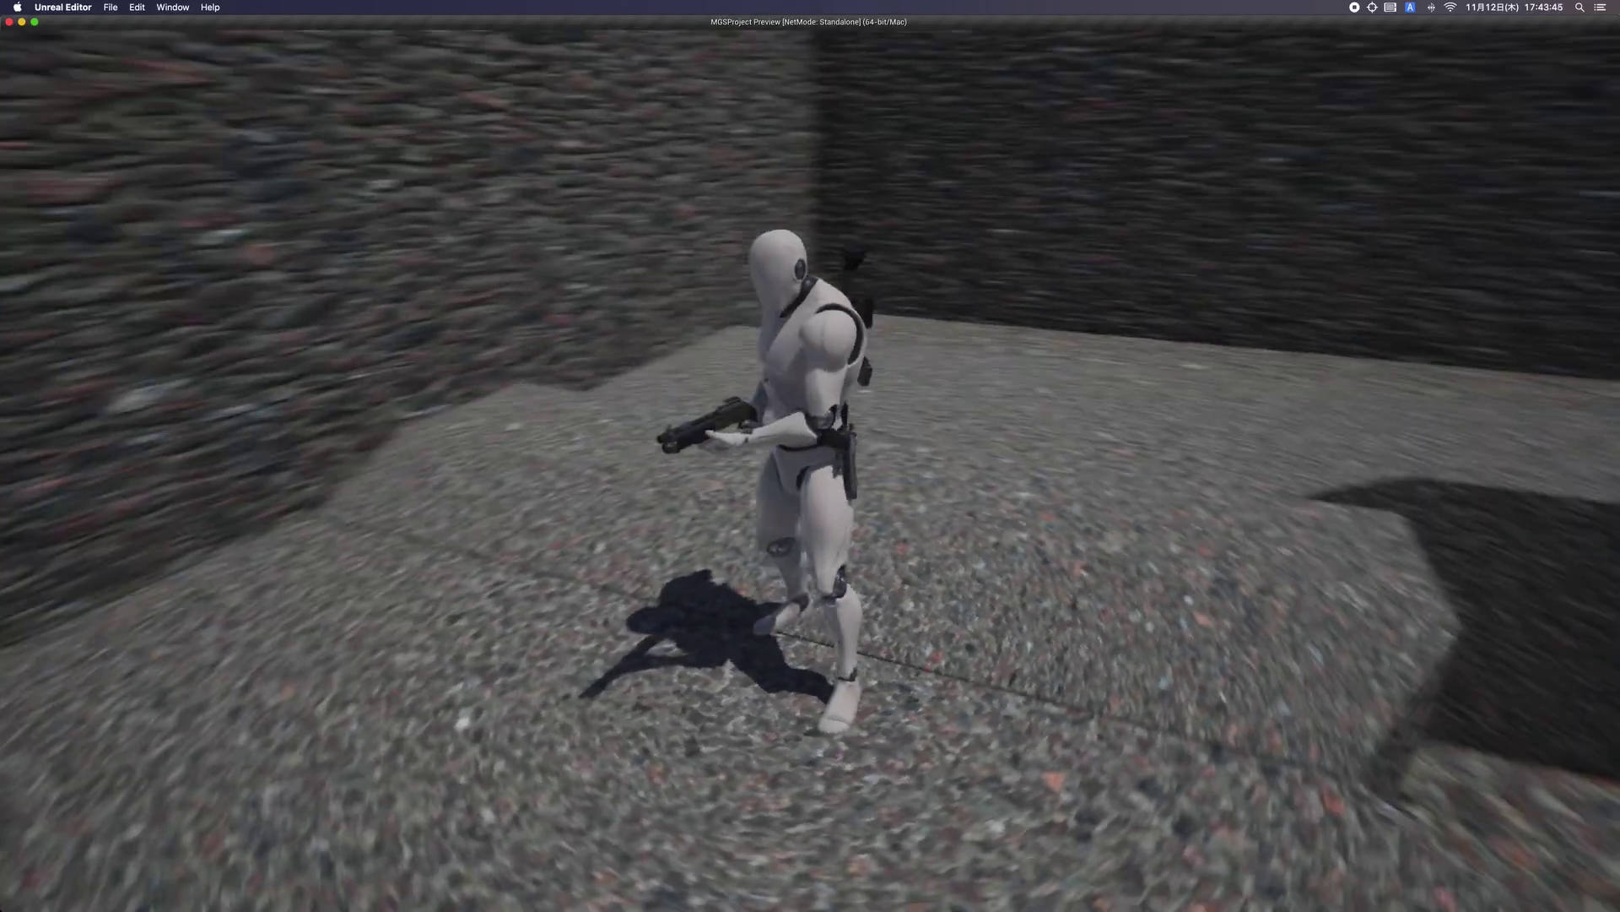
# Run forward across the level, up the stairs and onto a block, drawing the handgun.
pyautogui.press('w')
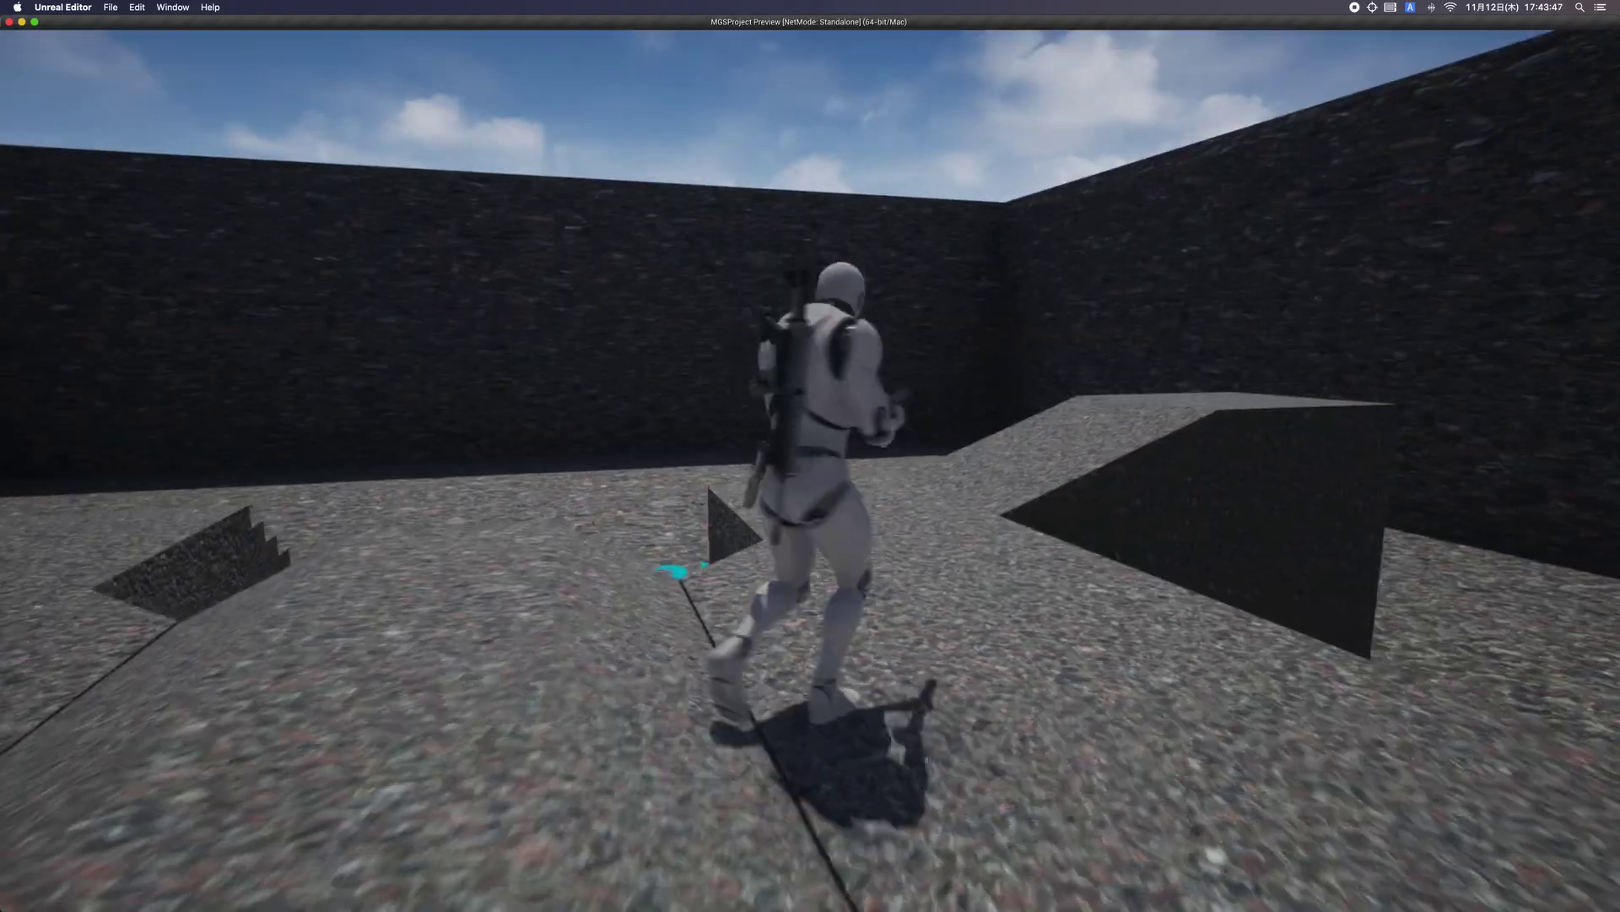
pyautogui.press('w')
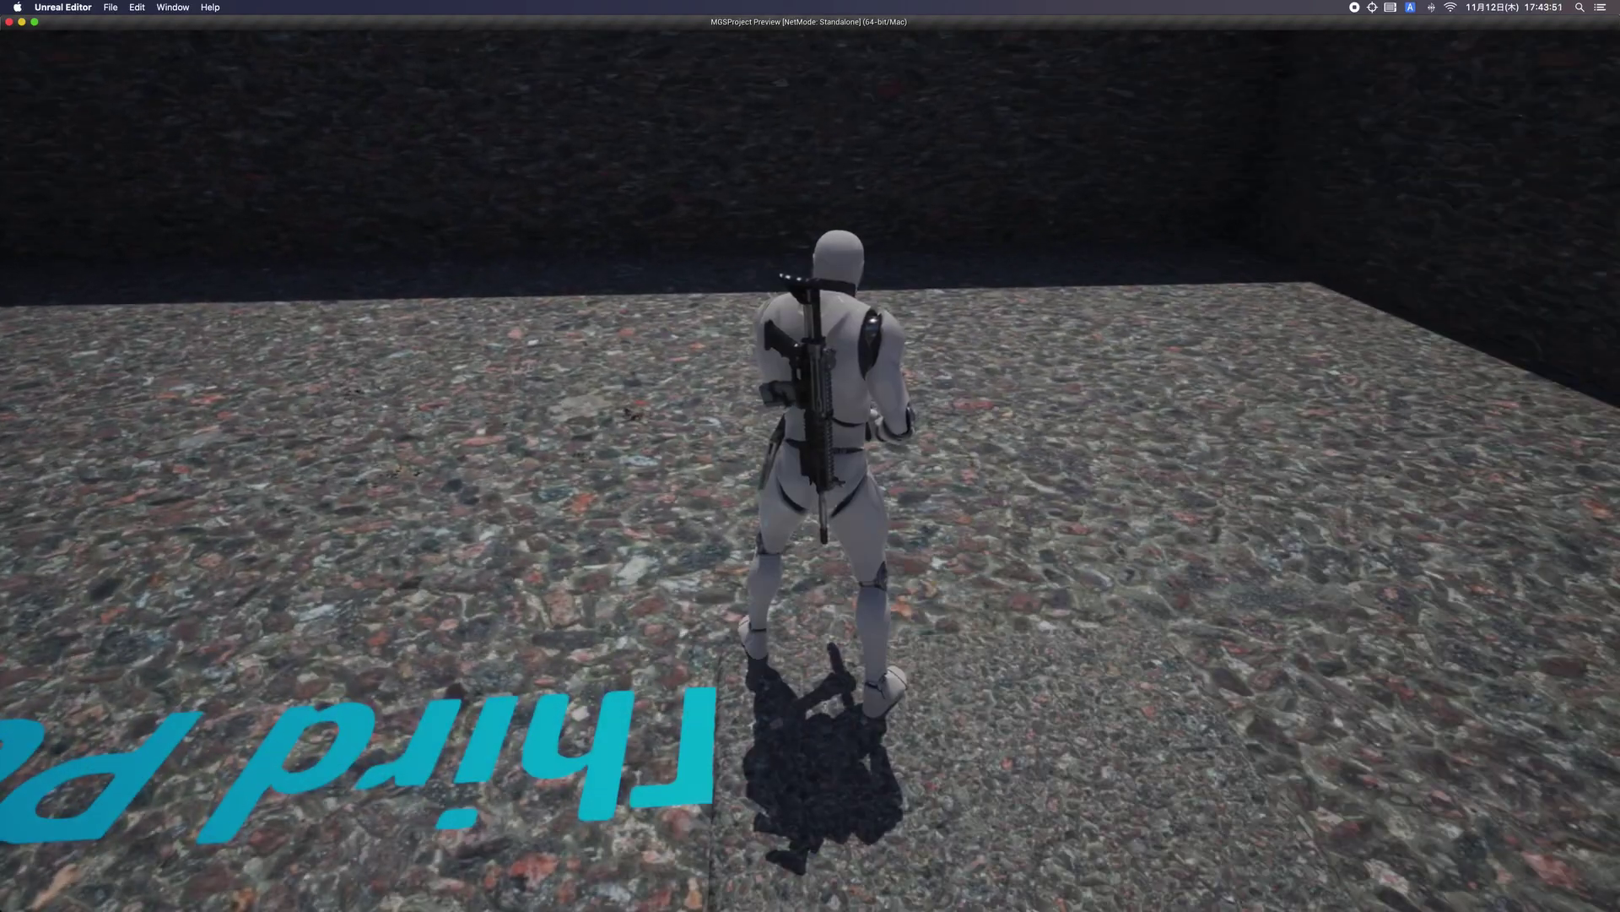
pyautogui.press('w')
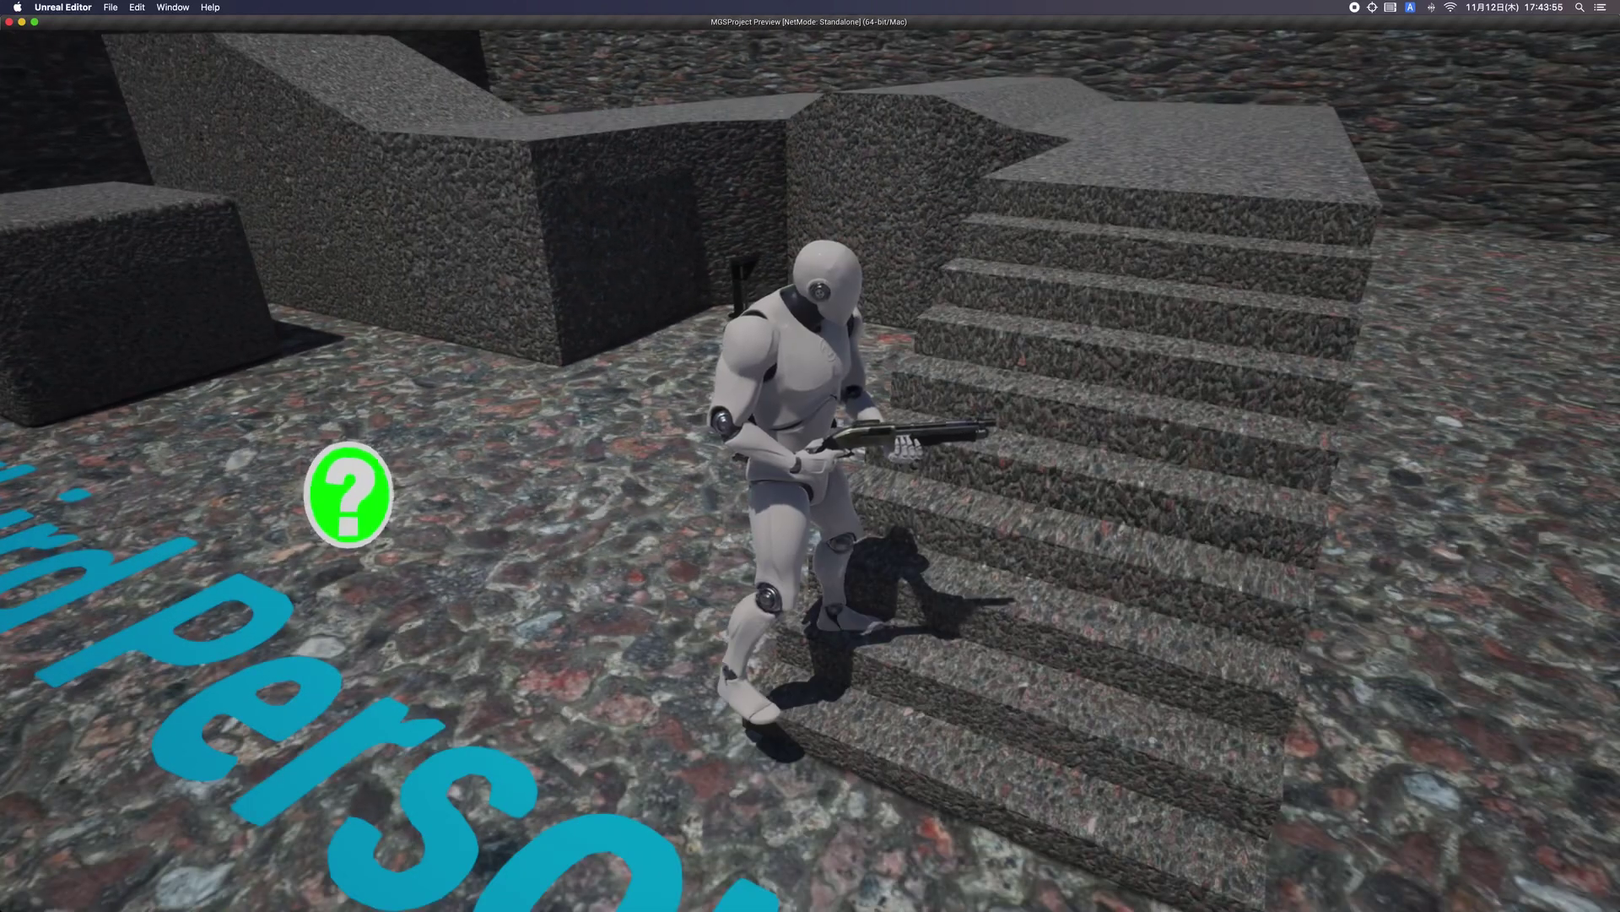
pyautogui.press('w')
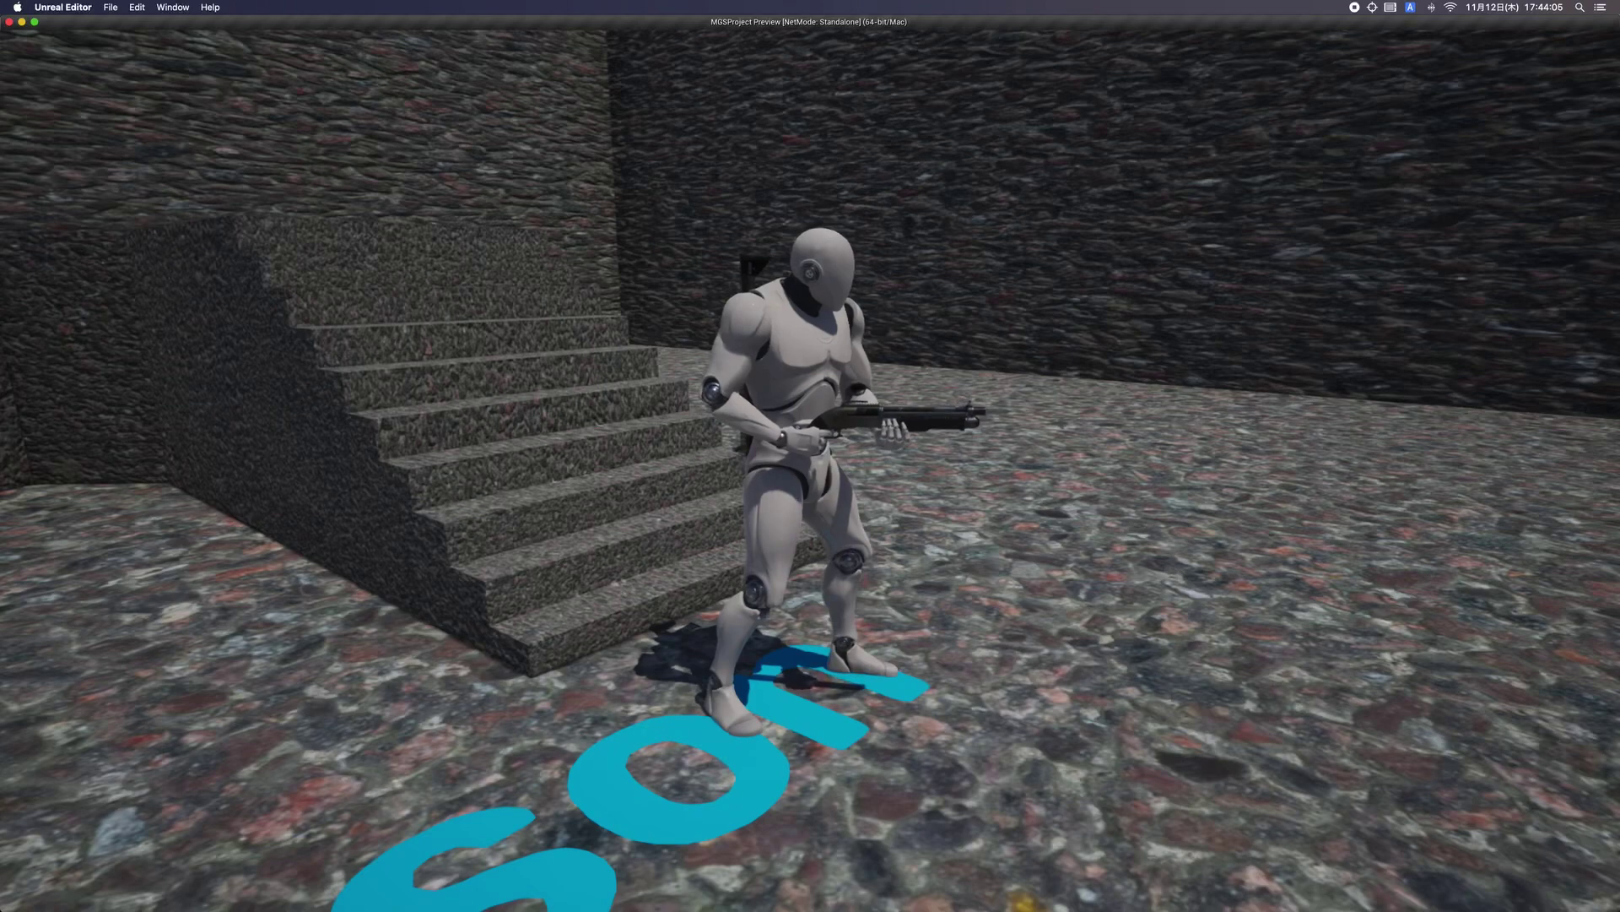
pyautogui.press('w')
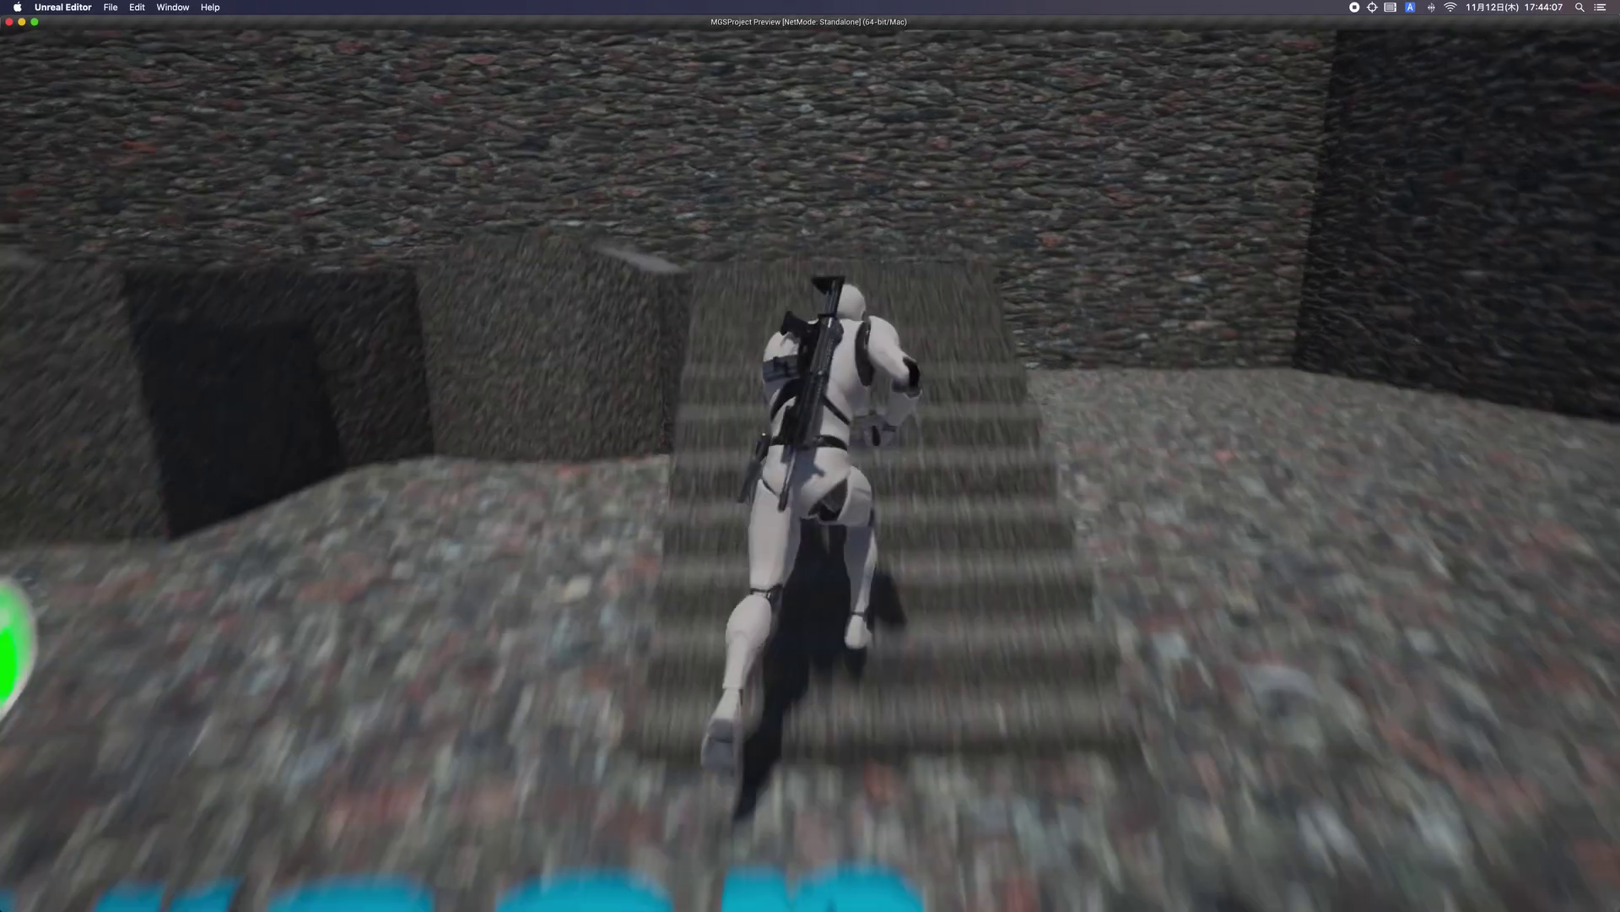
pyautogui.press('1')
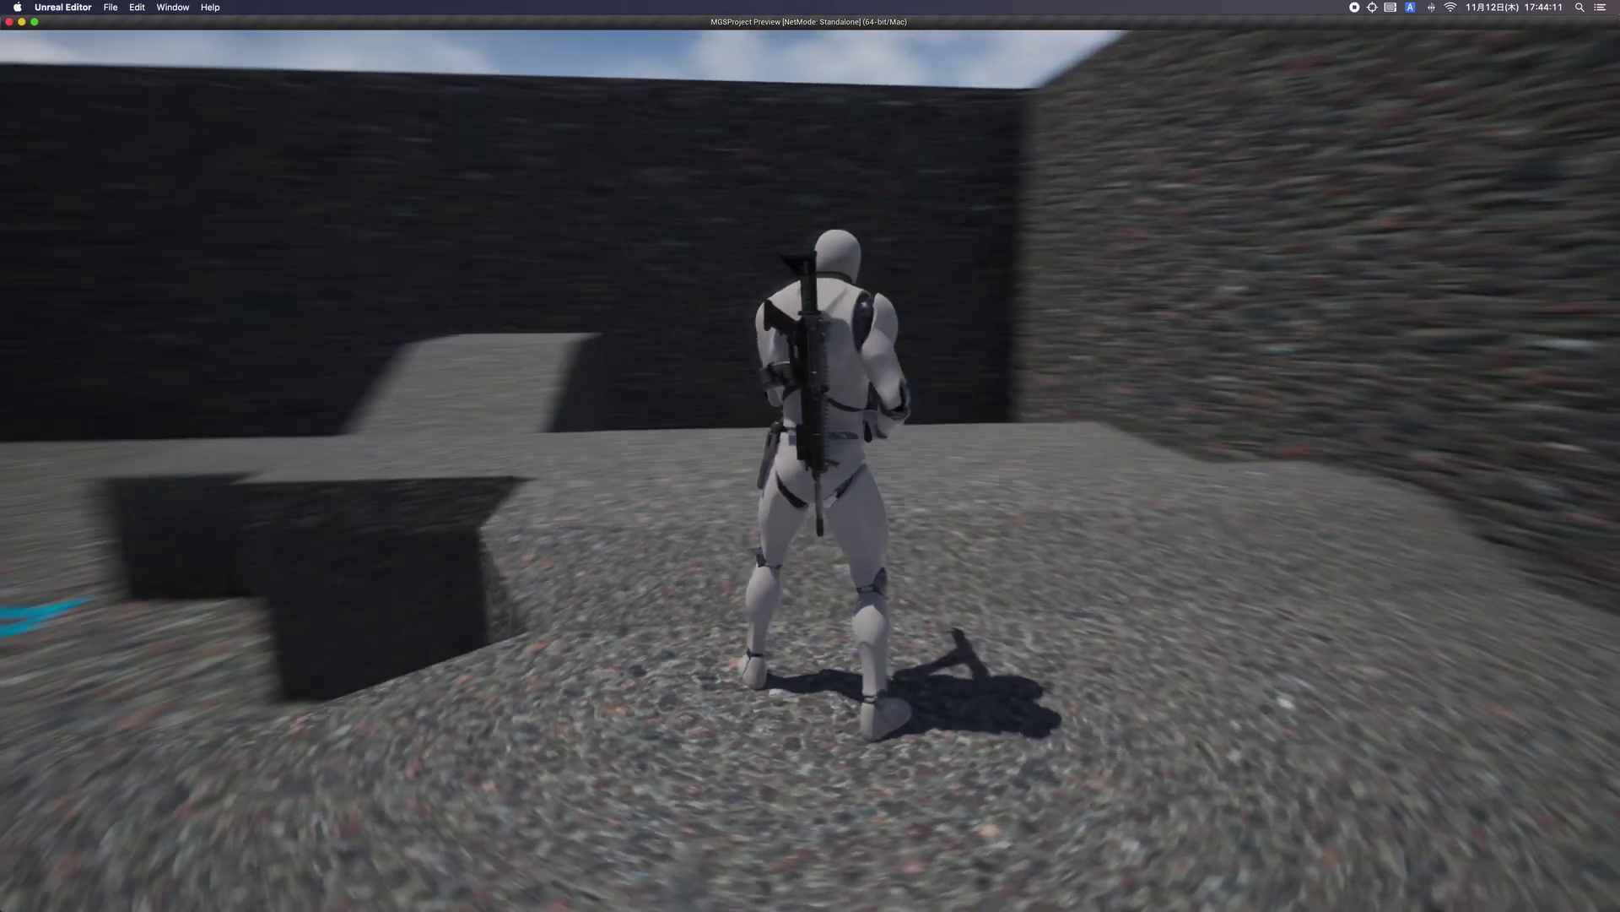
pyautogui.press('w')
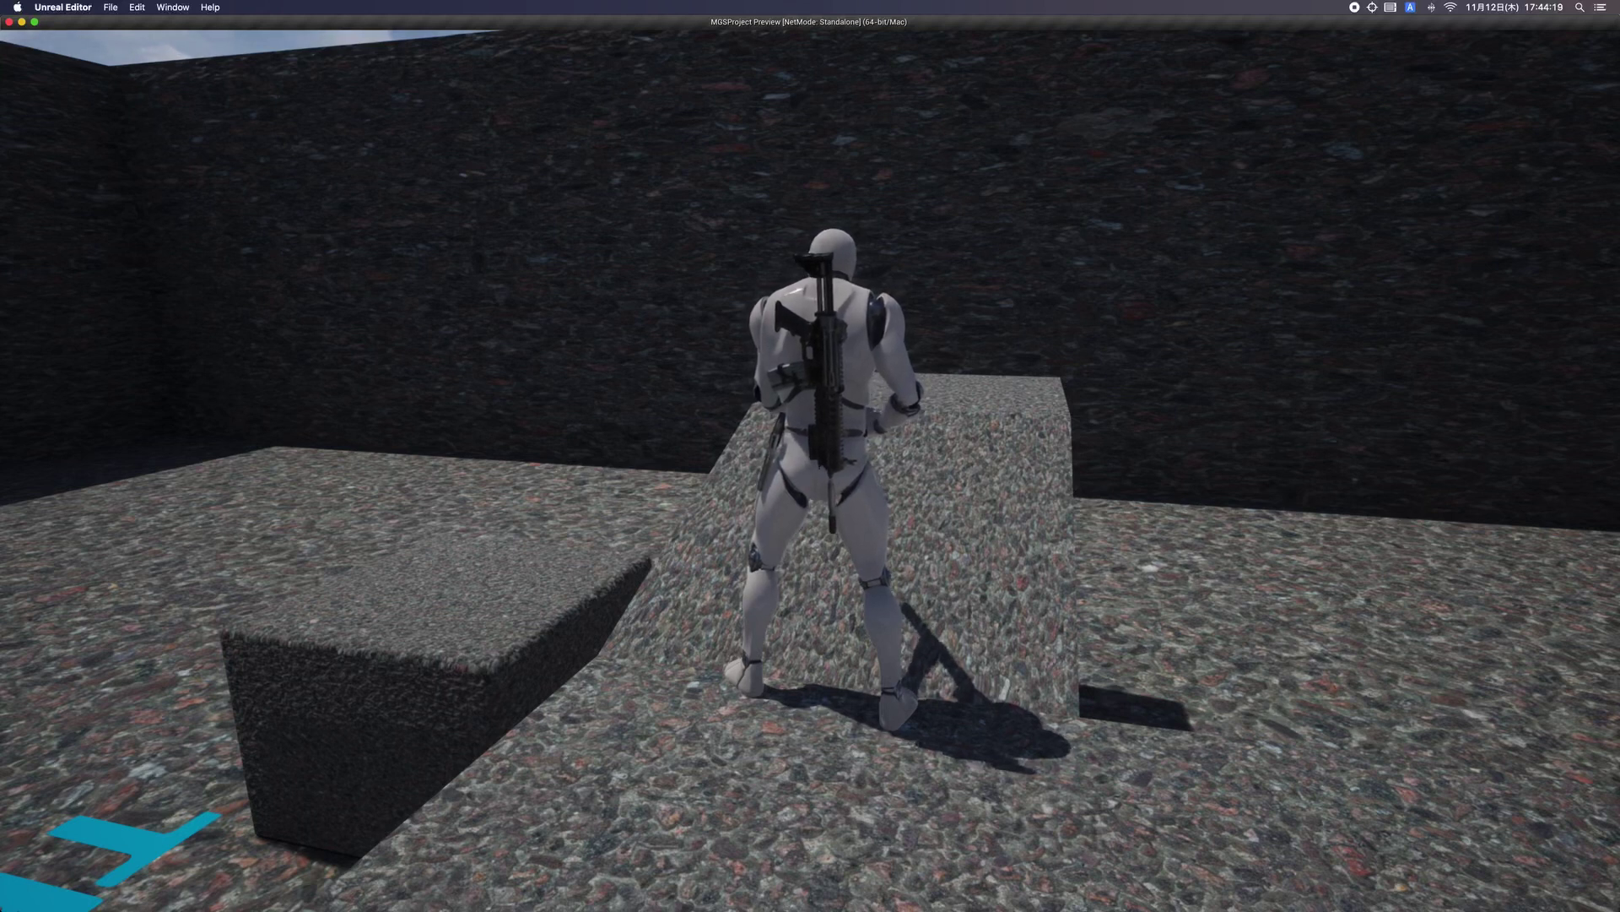
pyautogui.press('w')
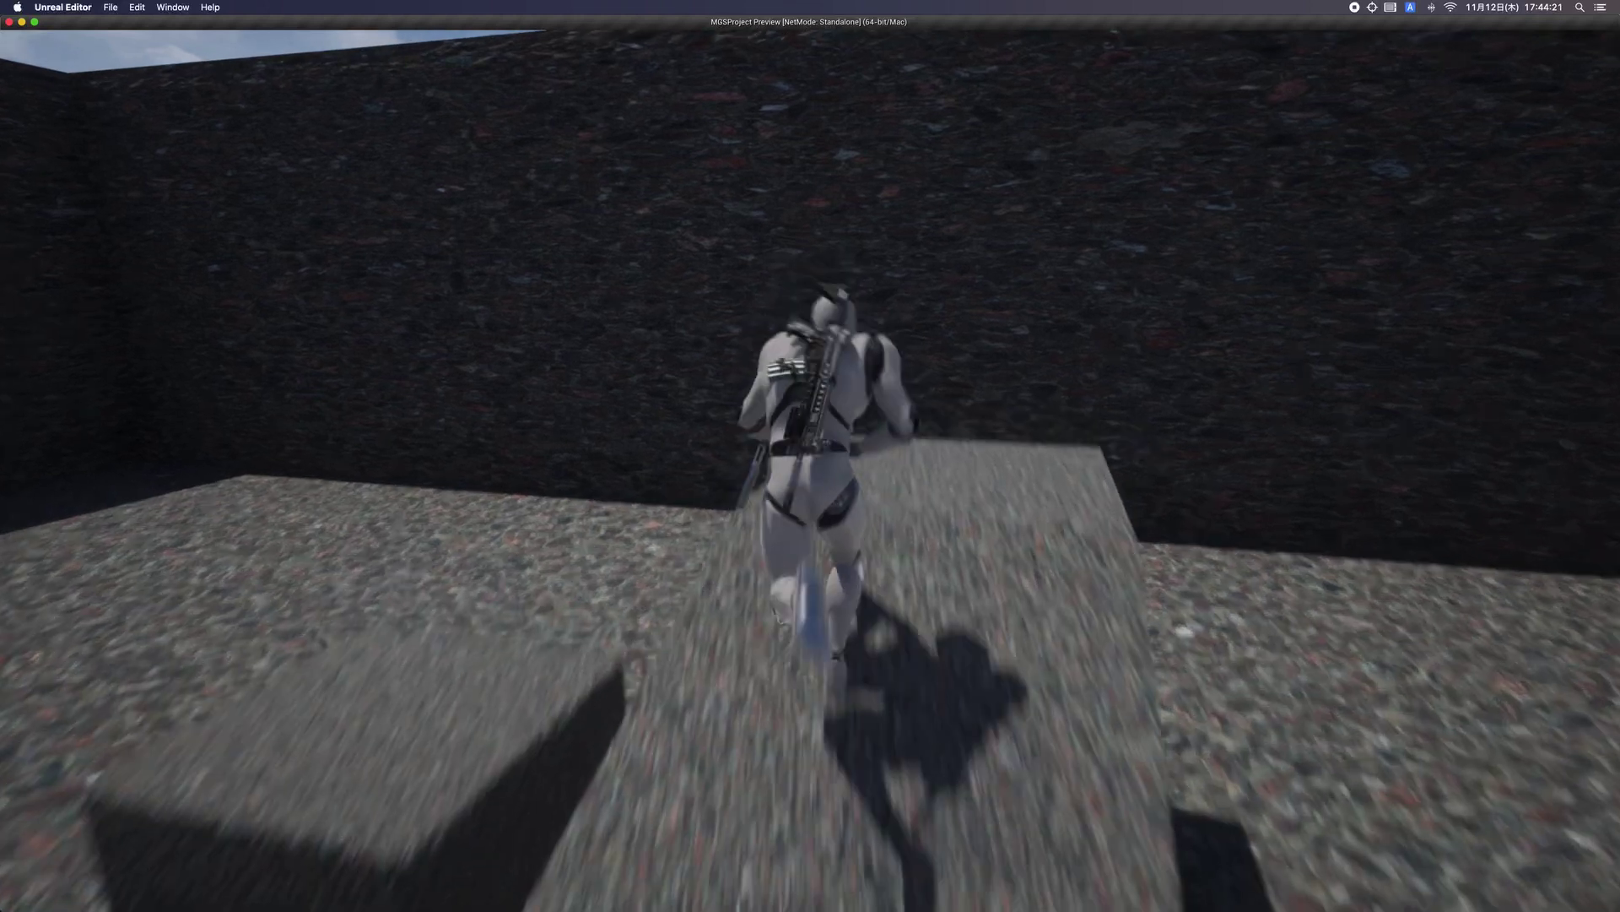
# Turn toward the camera, fire the shotgun, then switch to the rifle and fire it.
pyautogui.press('1')
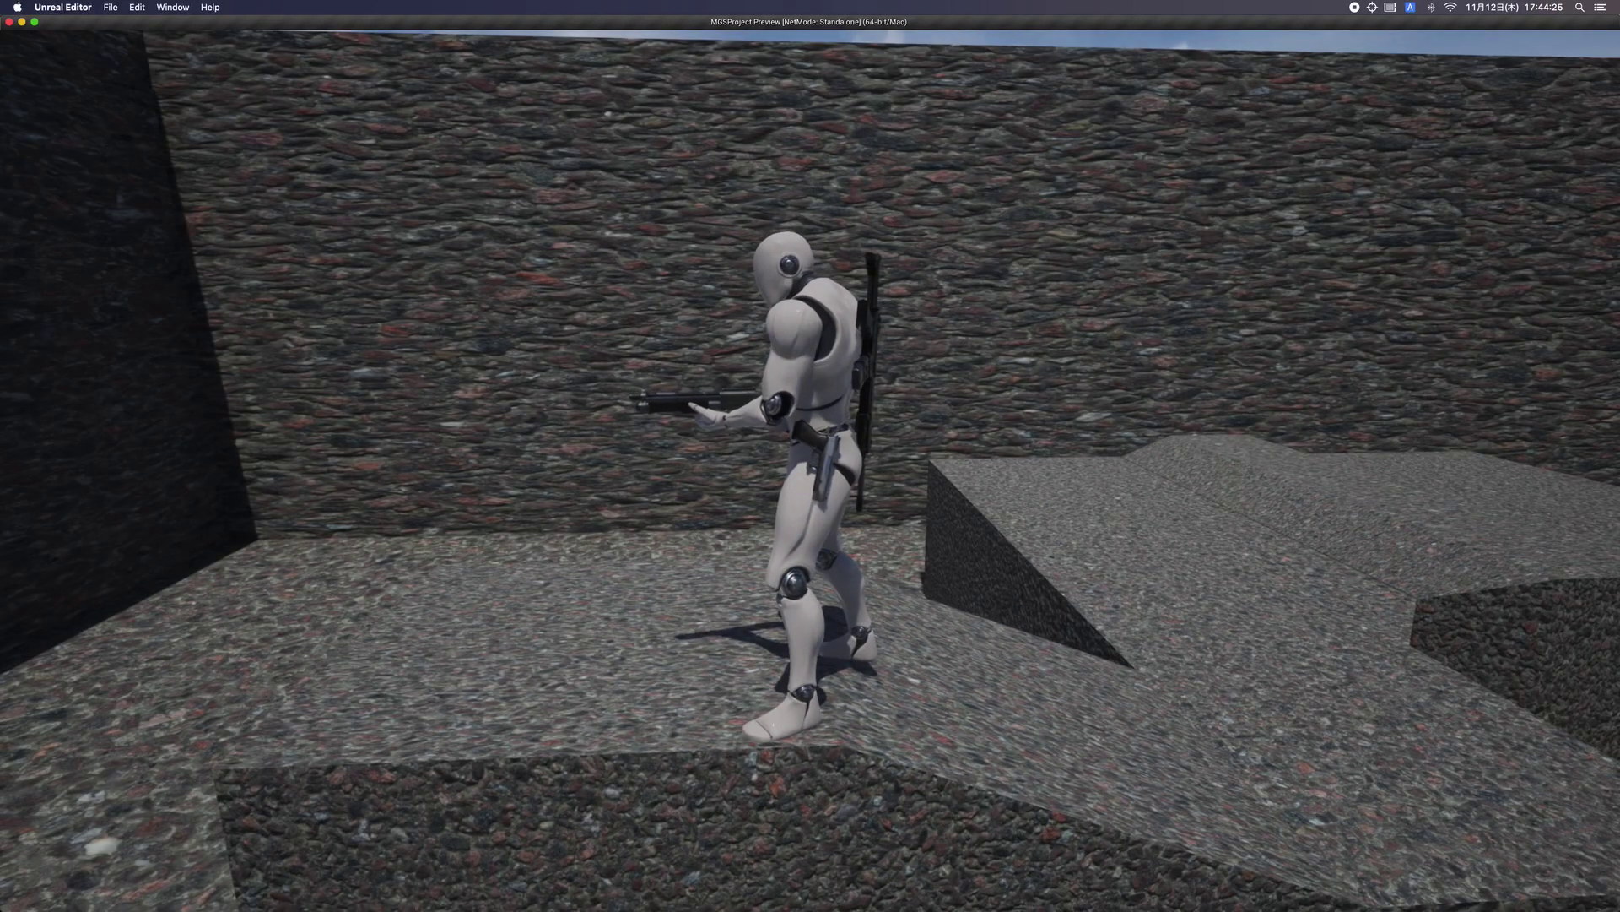
pyautogui.press('s')
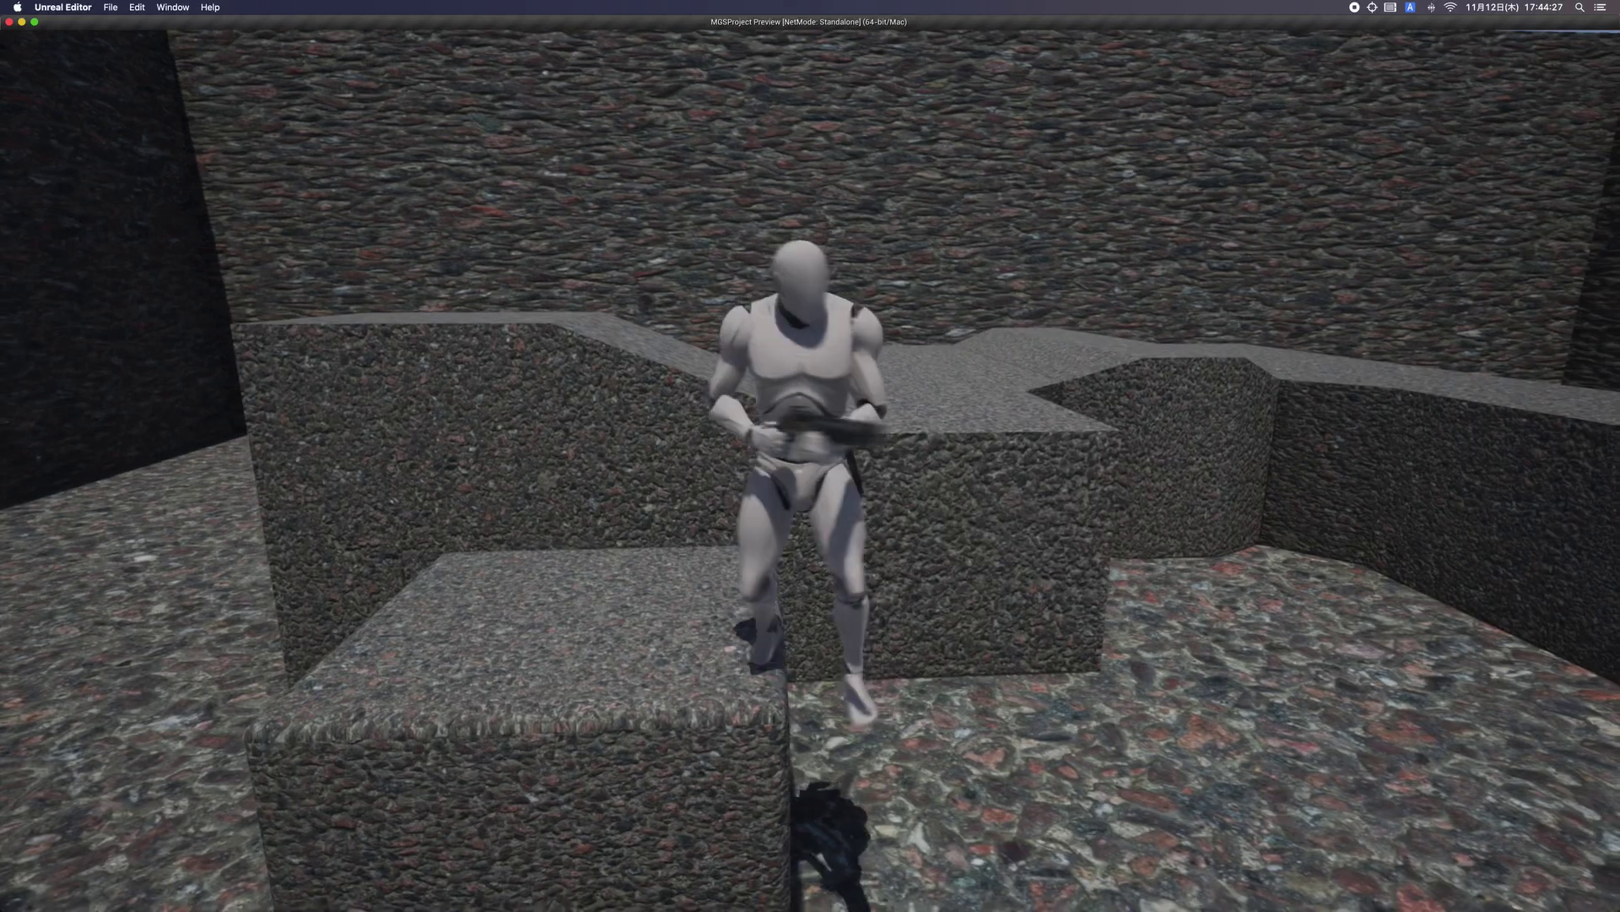
pyautogui.press('2')
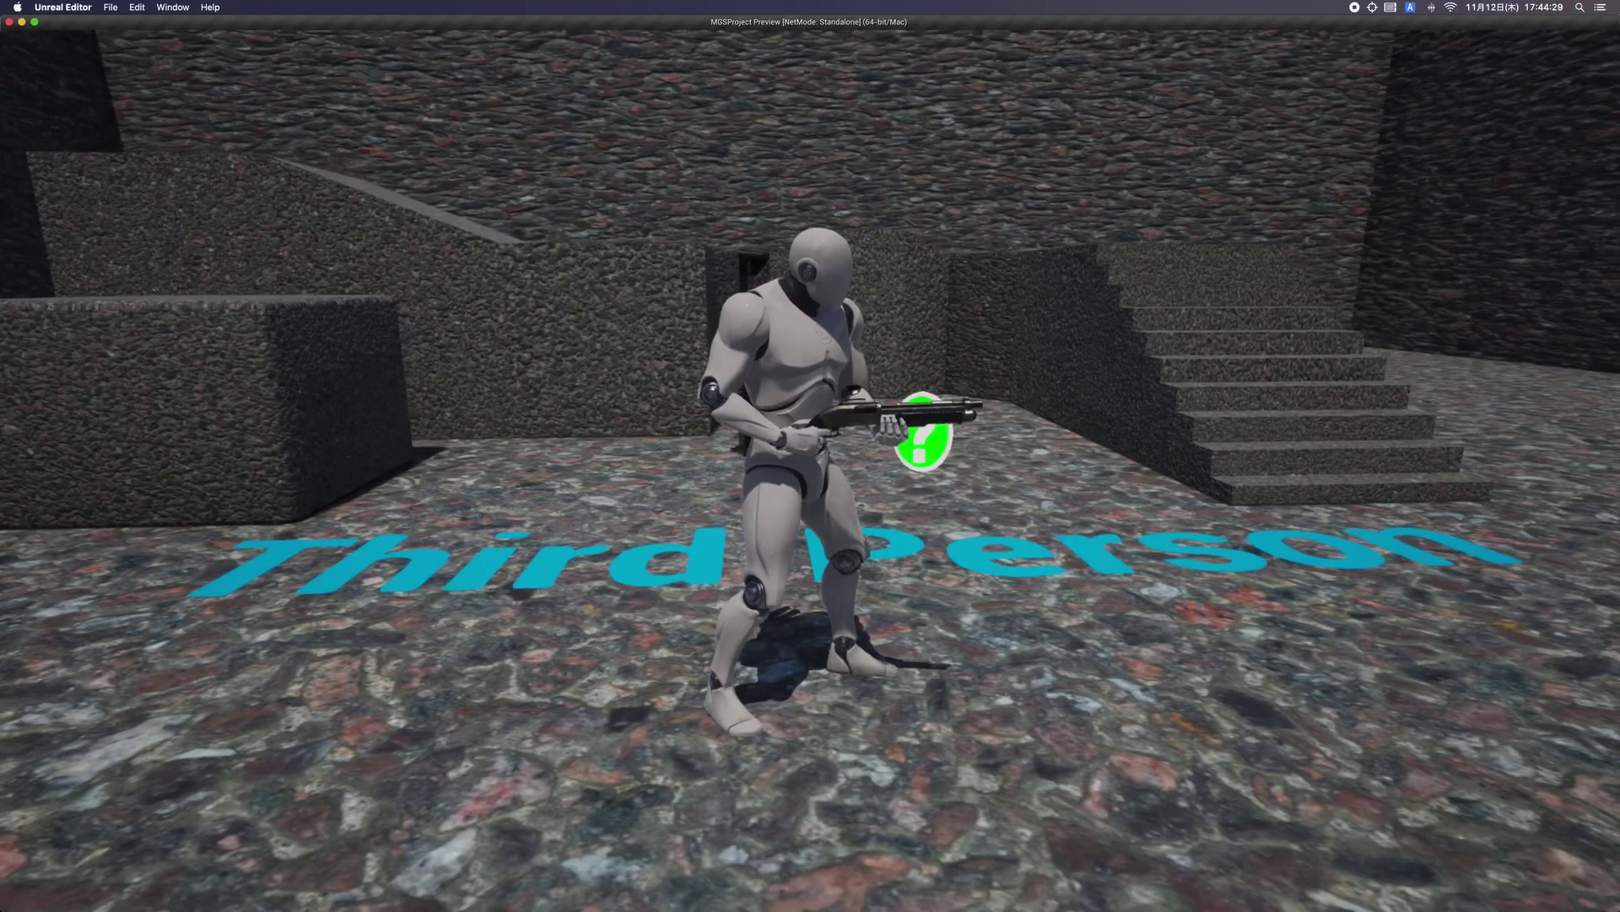
pyautogui.click(810, 456)
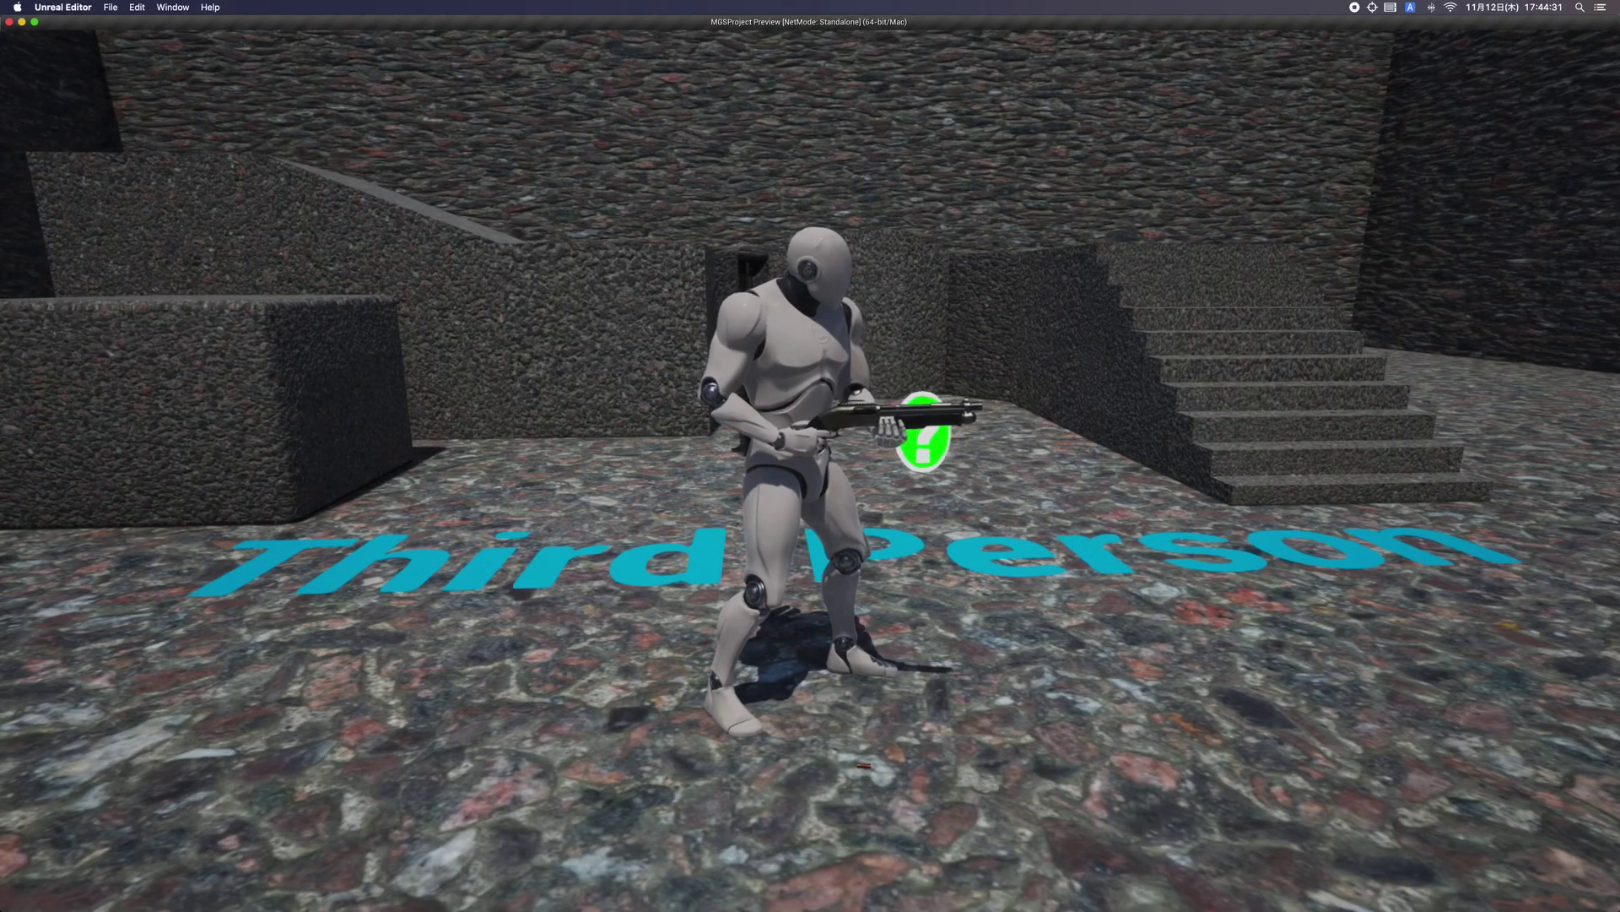
pyautogui.press('a')
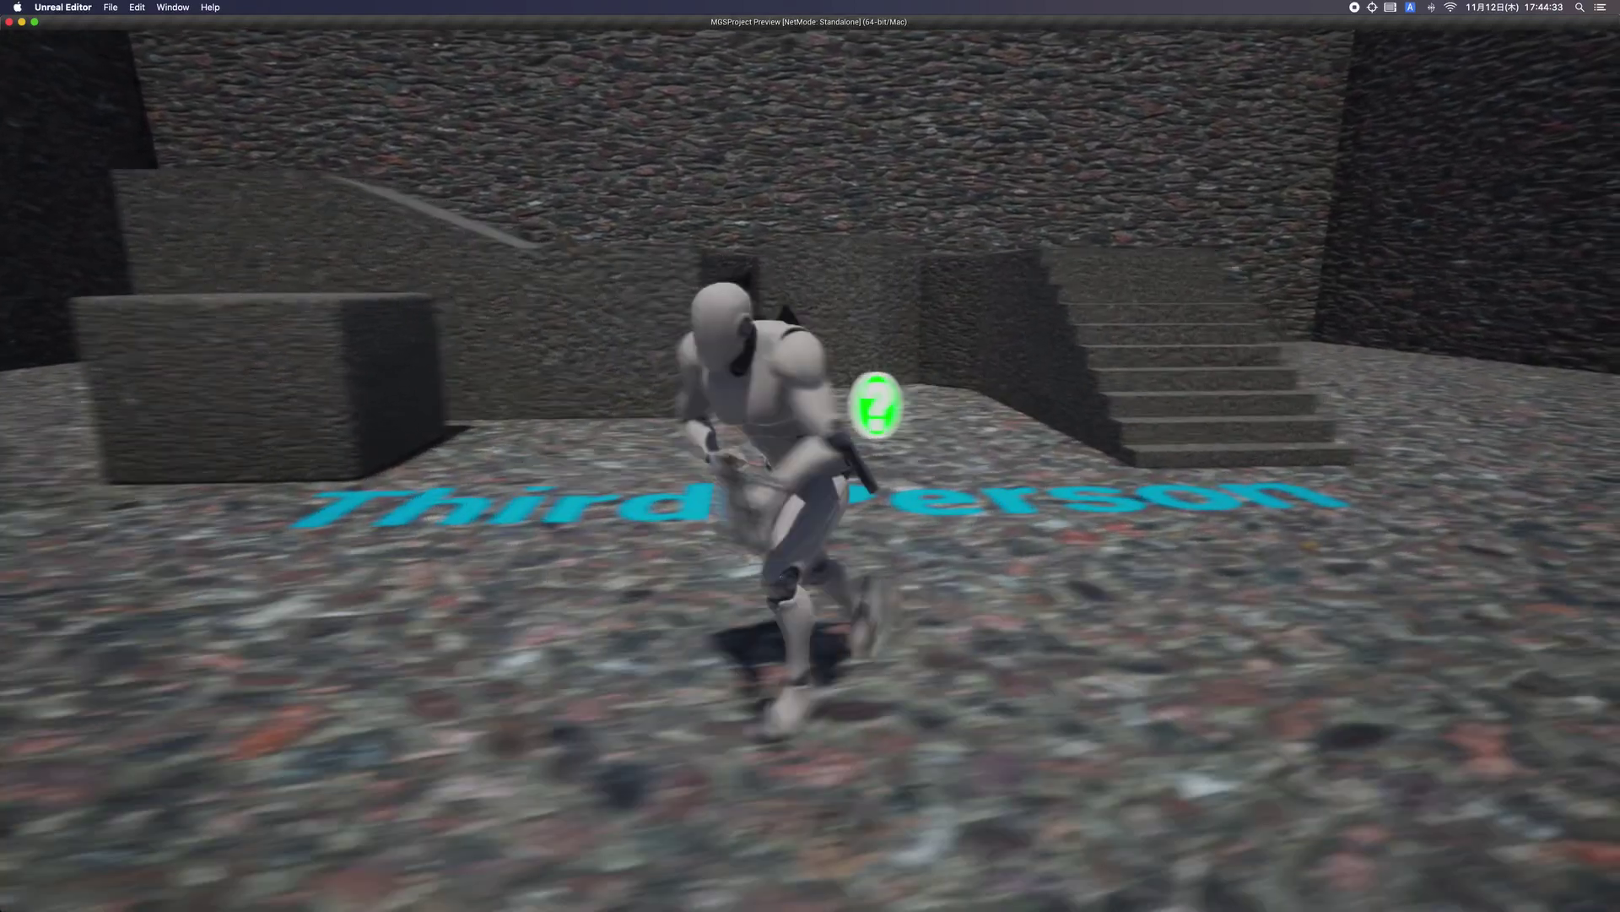
pyautogui.press('s')
pyautogui.click(811, 456)
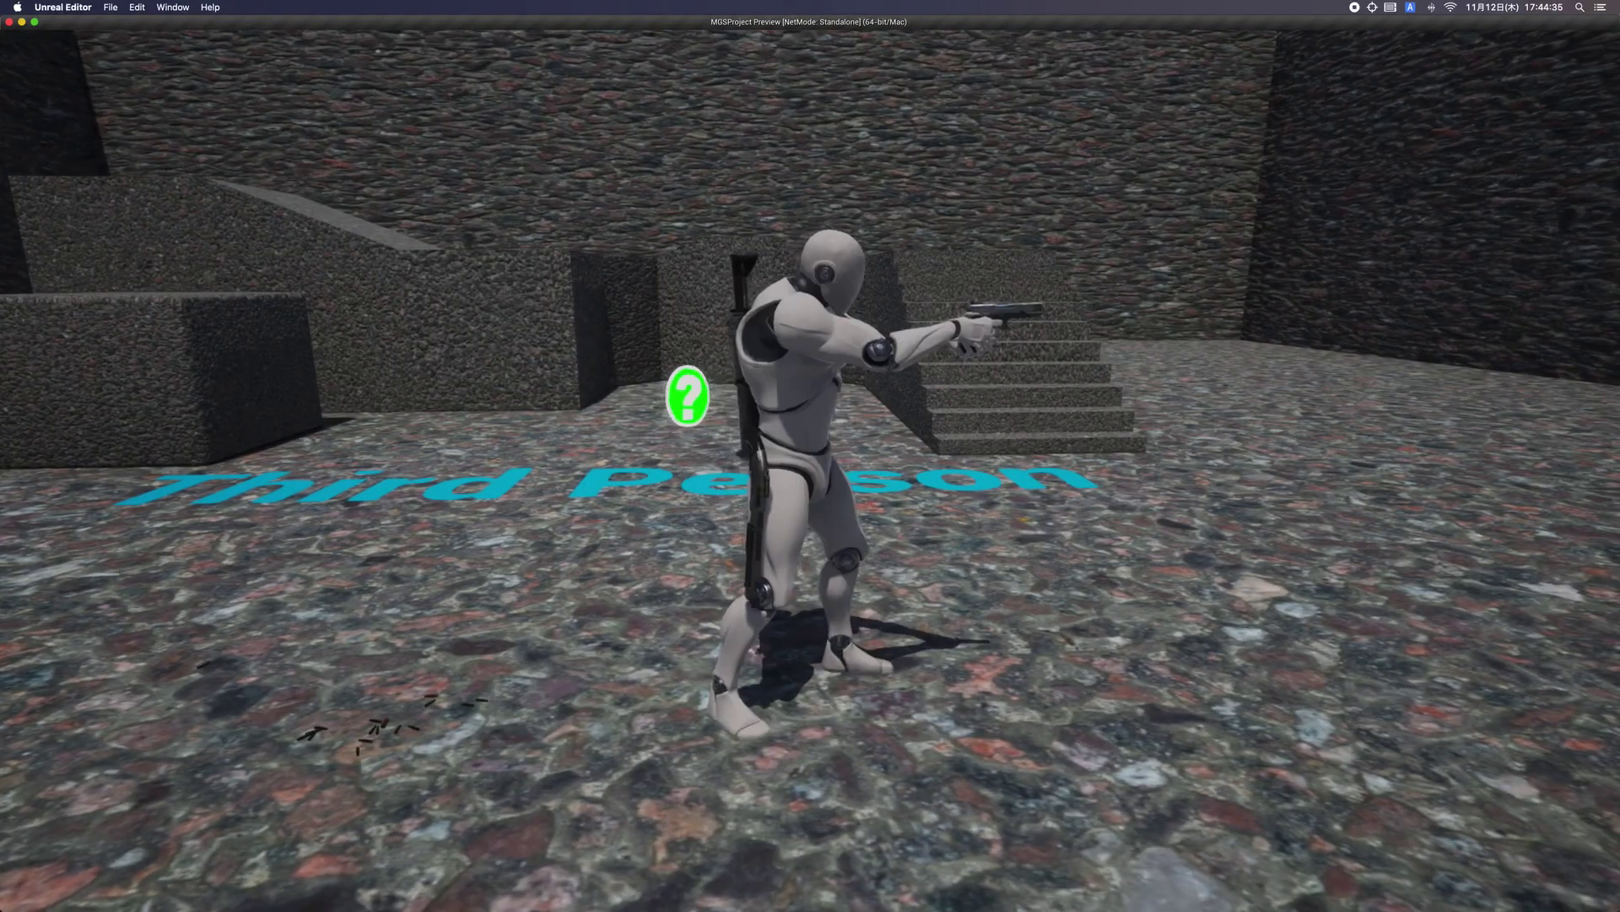
pyautogui.press('2')
pyautogui.click(810, 455)
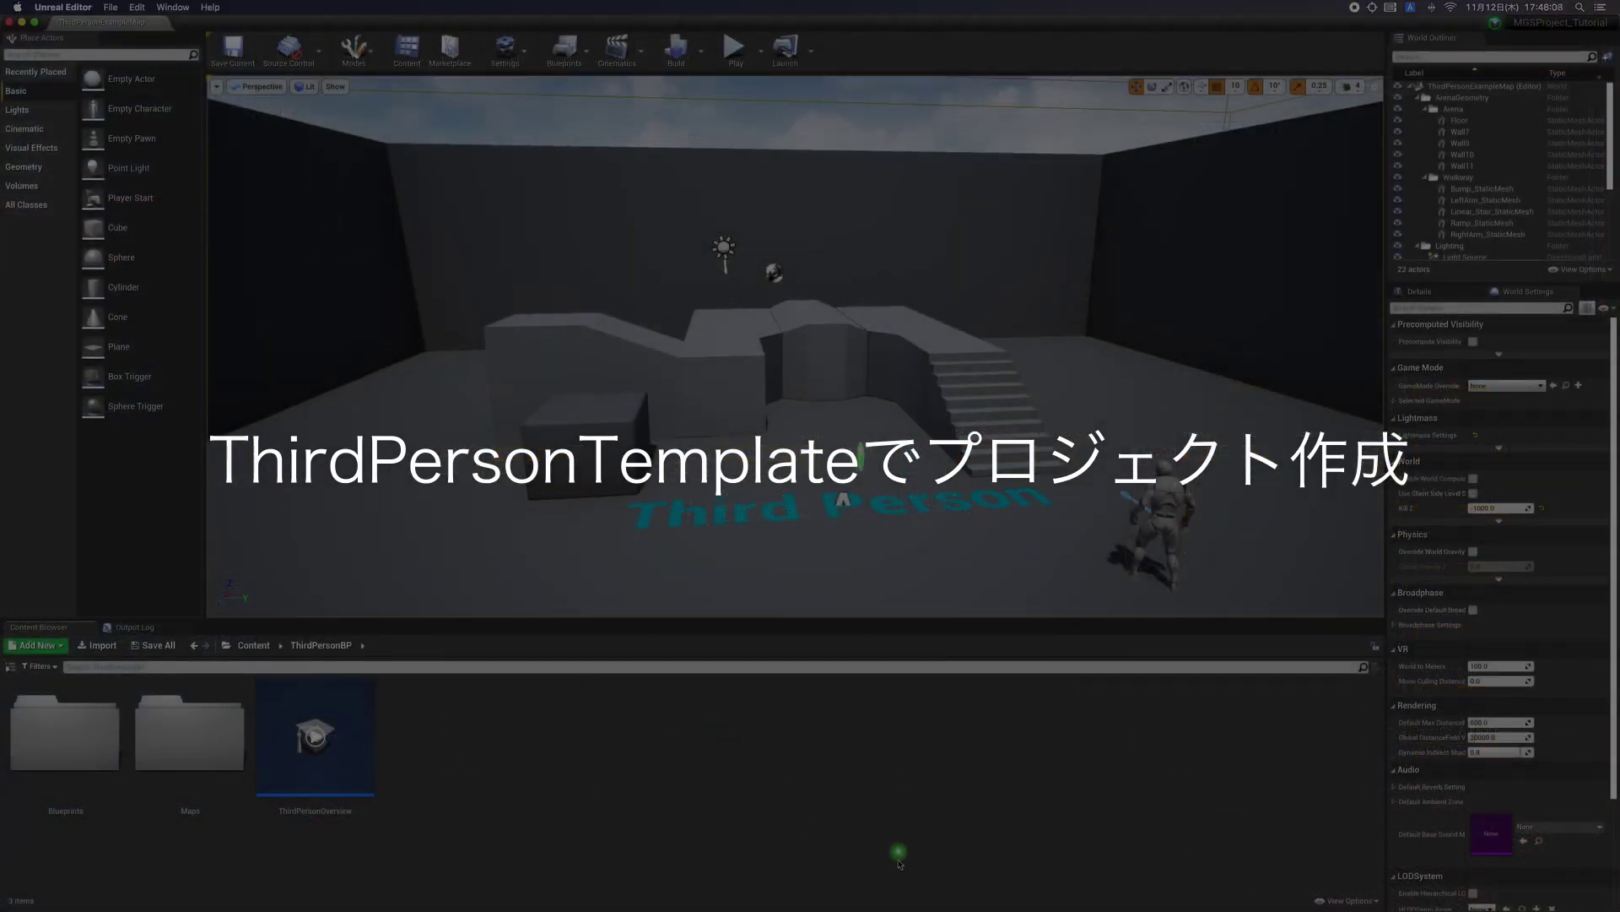
# Bring the Epic Games Launcher to the front from the Dock.
pyautogui.click(786, 882)
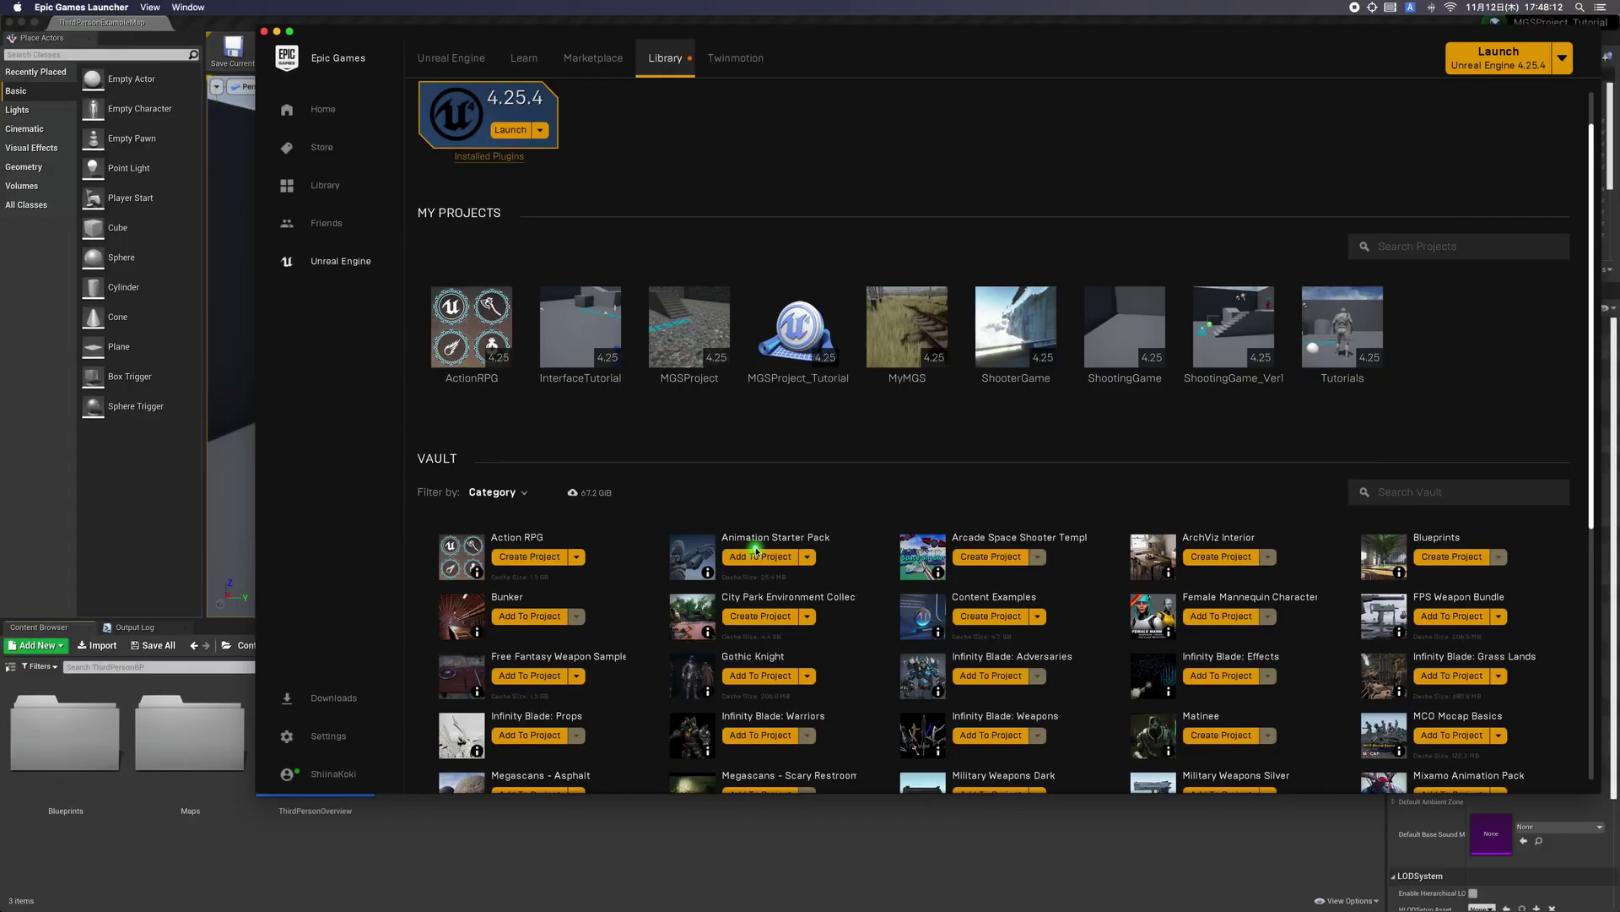
# Add the Animation Starter Pack to MGSProject_Tutorial.
pyautogui.click(748, 558)
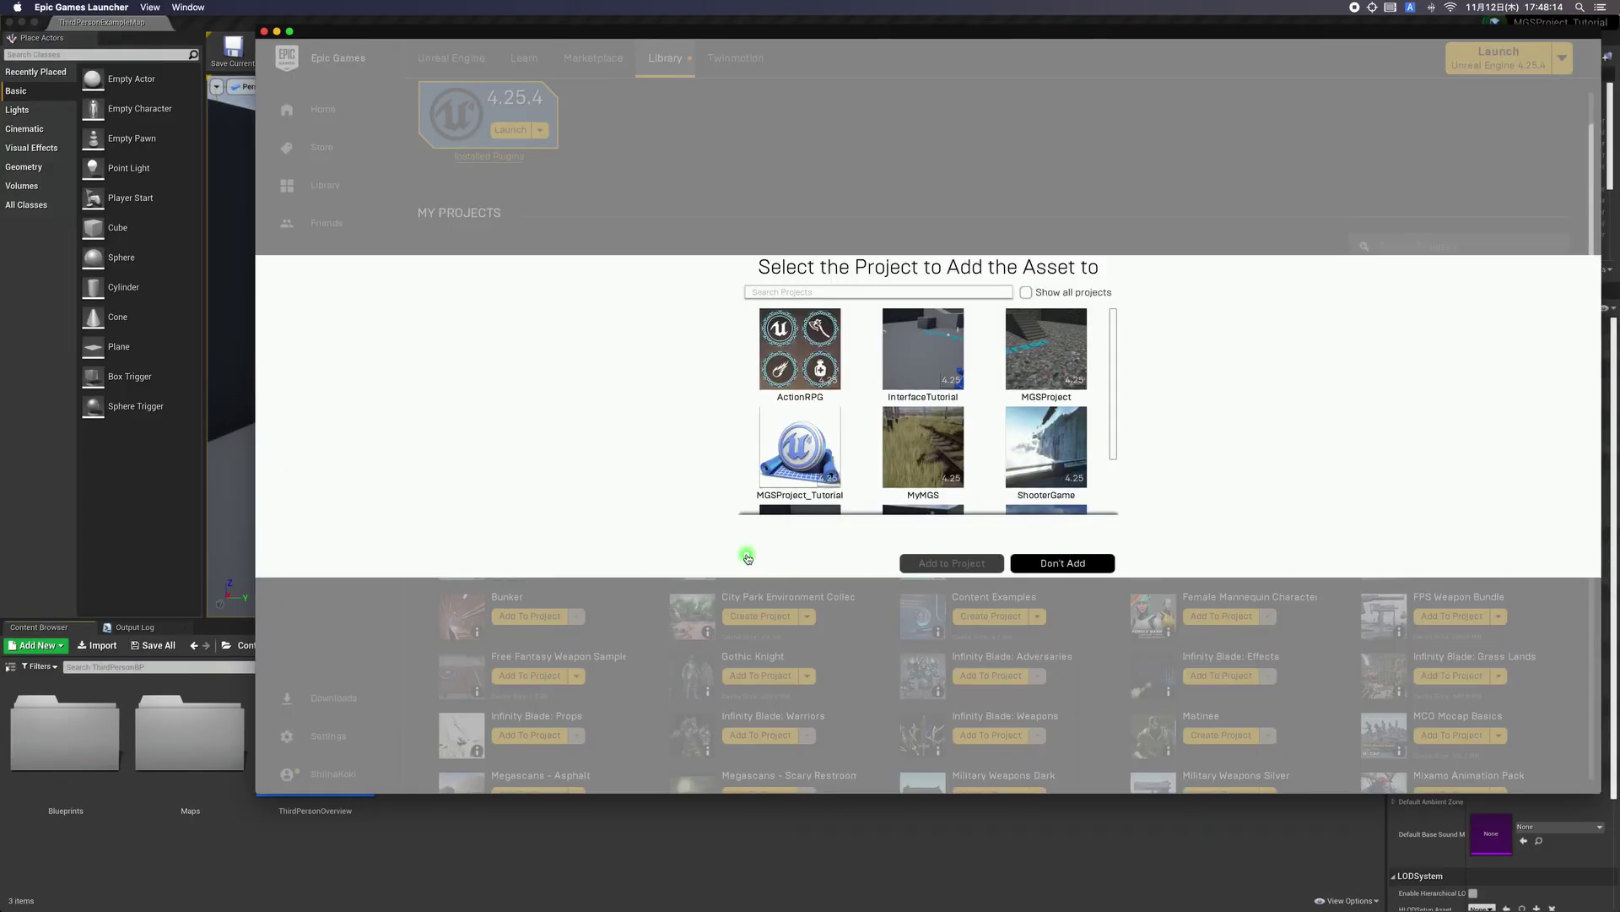
pyautogui.scroll(-2, 945, 452)
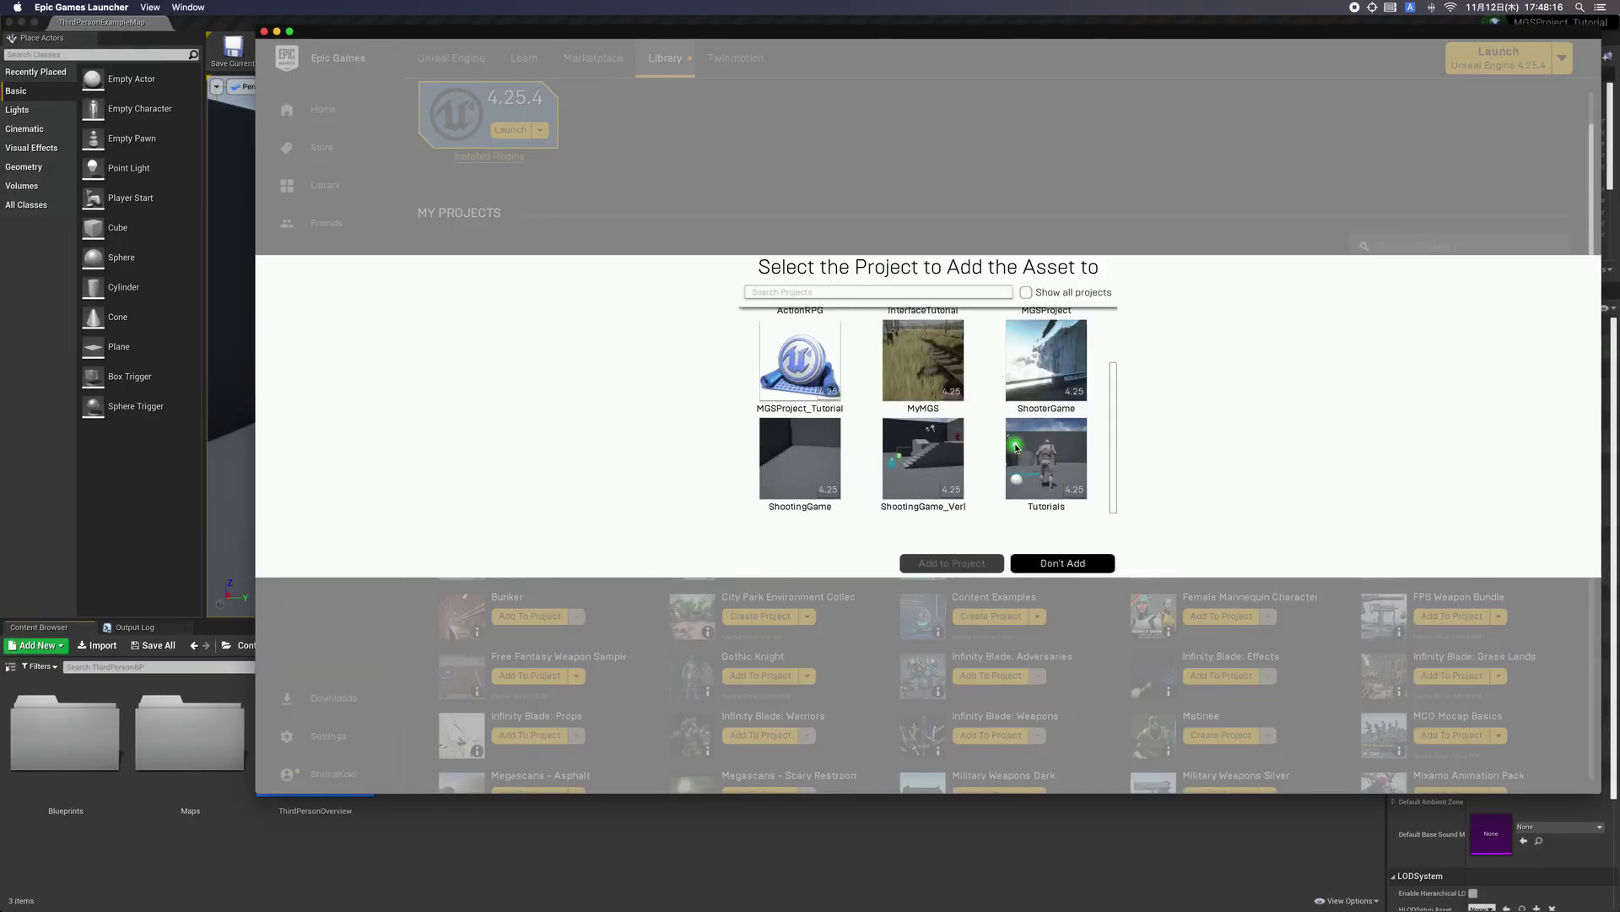
pyautogui.scroll(2, 1004, 460)
pyautogui.scroll(-2, 963, 439)
pyautogui.click(817, 382)
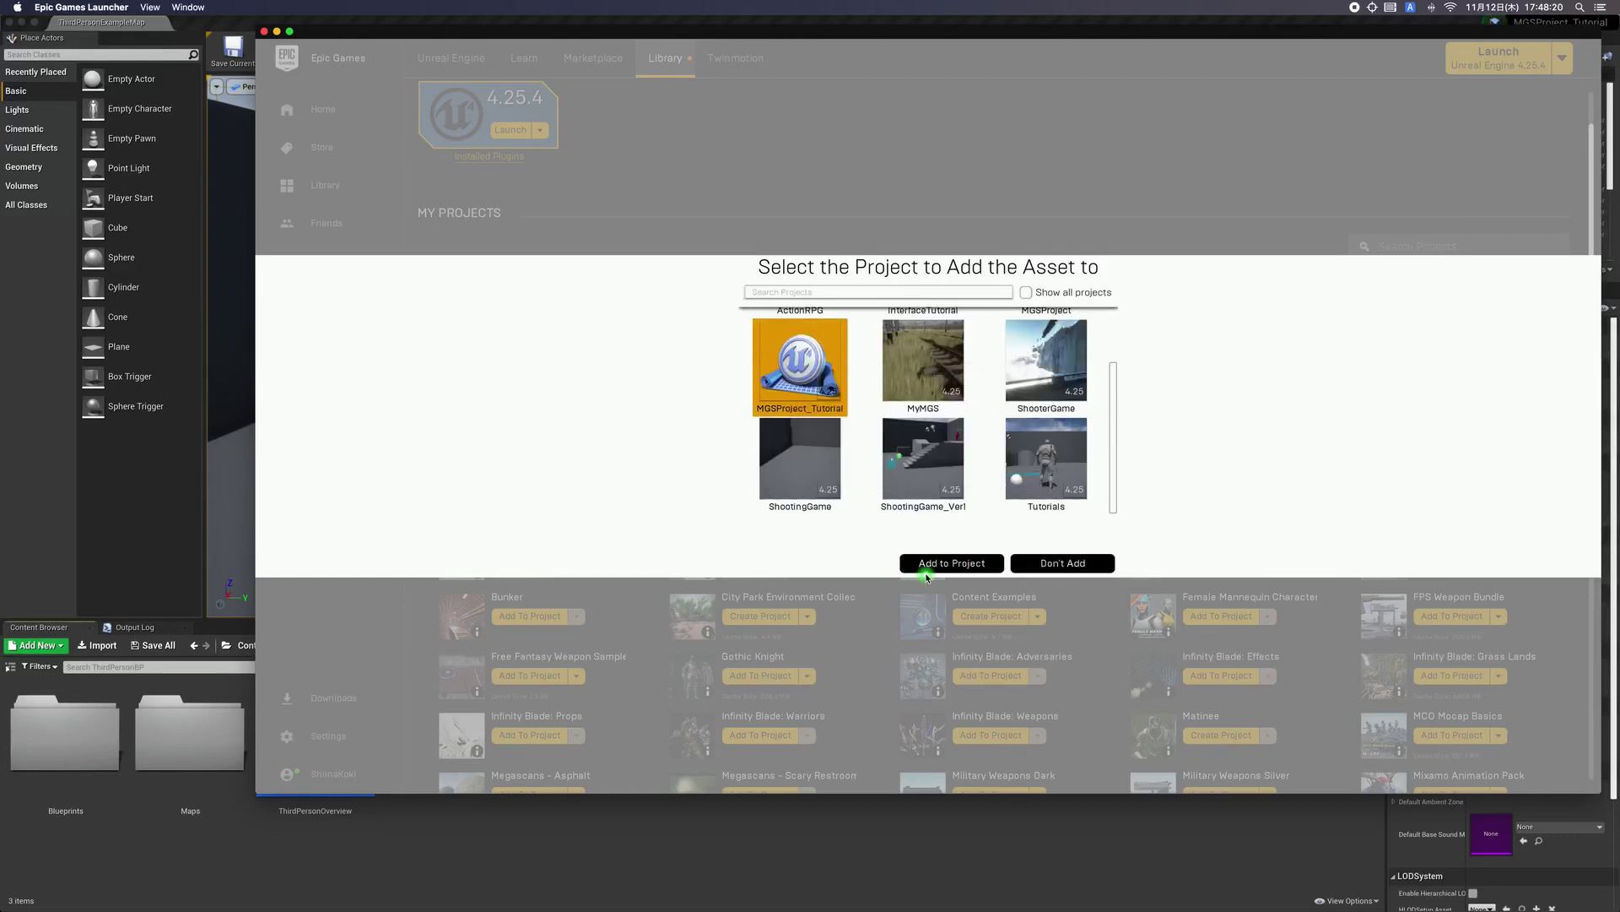
pyautogui.click(929, 568)
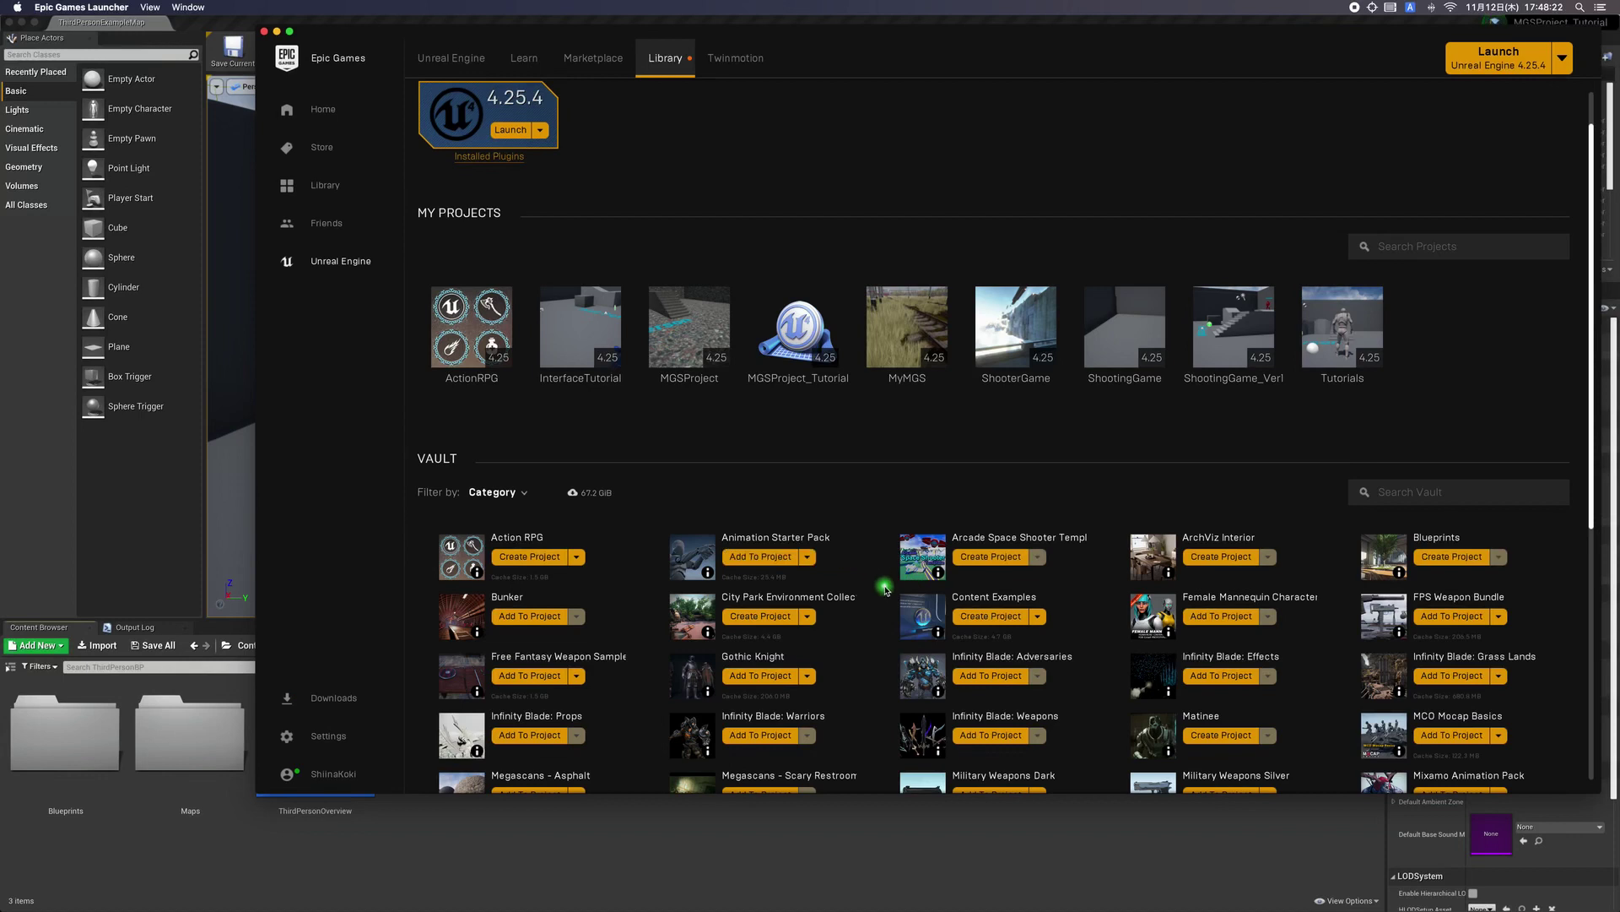
pyautogui.scroll(-3, 886, 589)
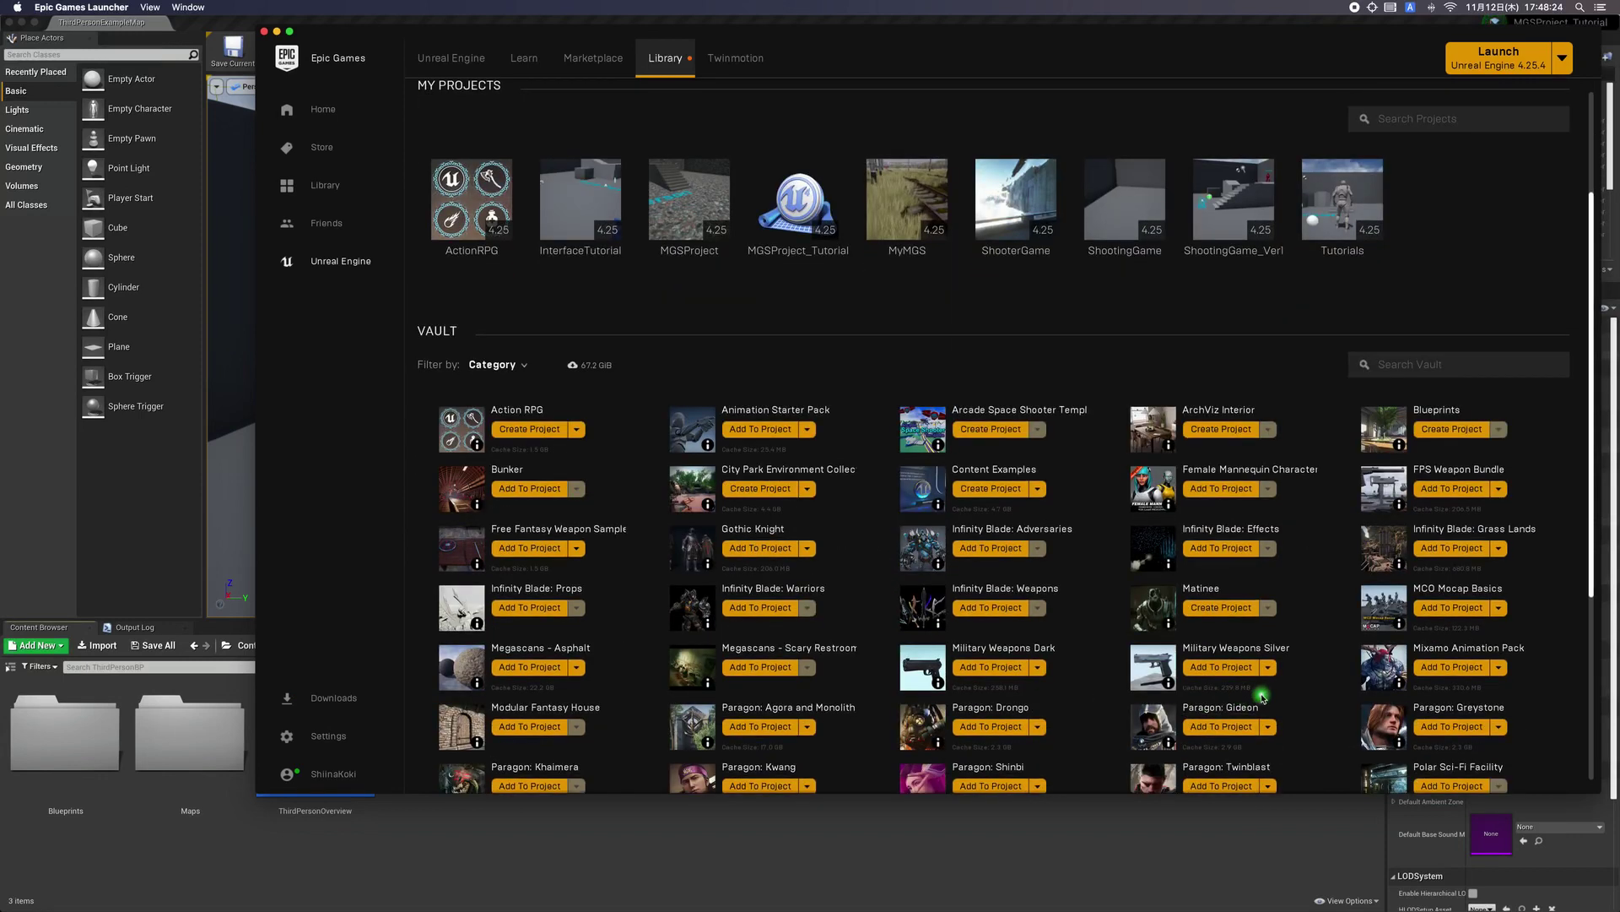
# Add Military Weapons Silver to MGSProject_Tutorial as version 4.21, with all projects shown.
pyautogui.click(1230, 671)
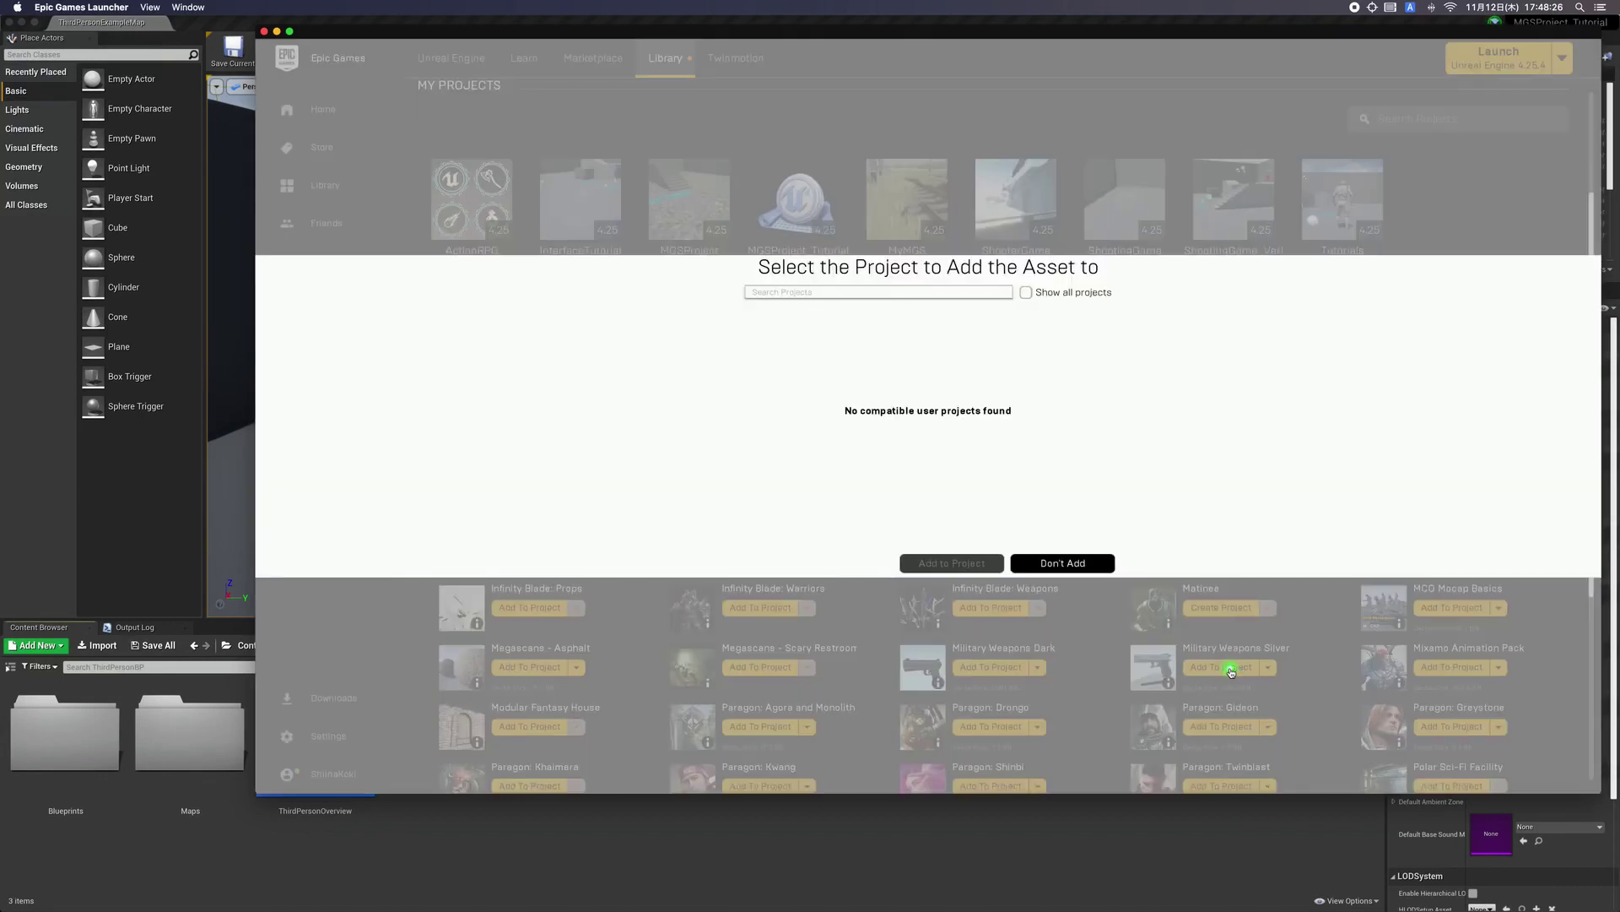
pyautogui.click(926, 564)
pyautogui.click(1029, 294)
pyautogui.click(980, 430)
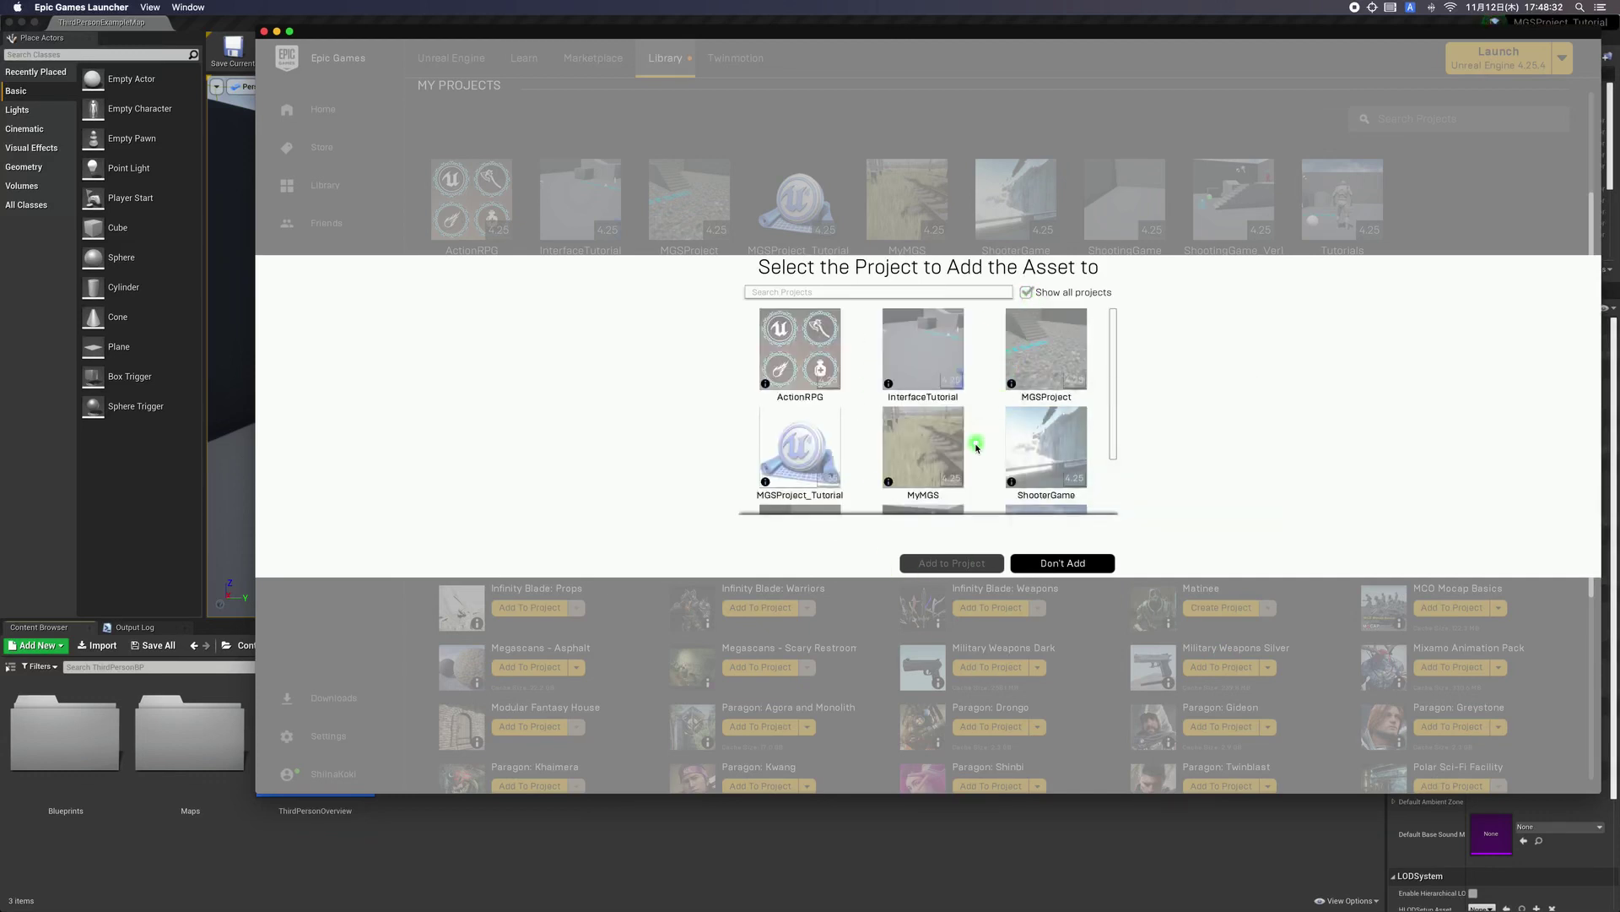
pyautogui.click(846, 475)
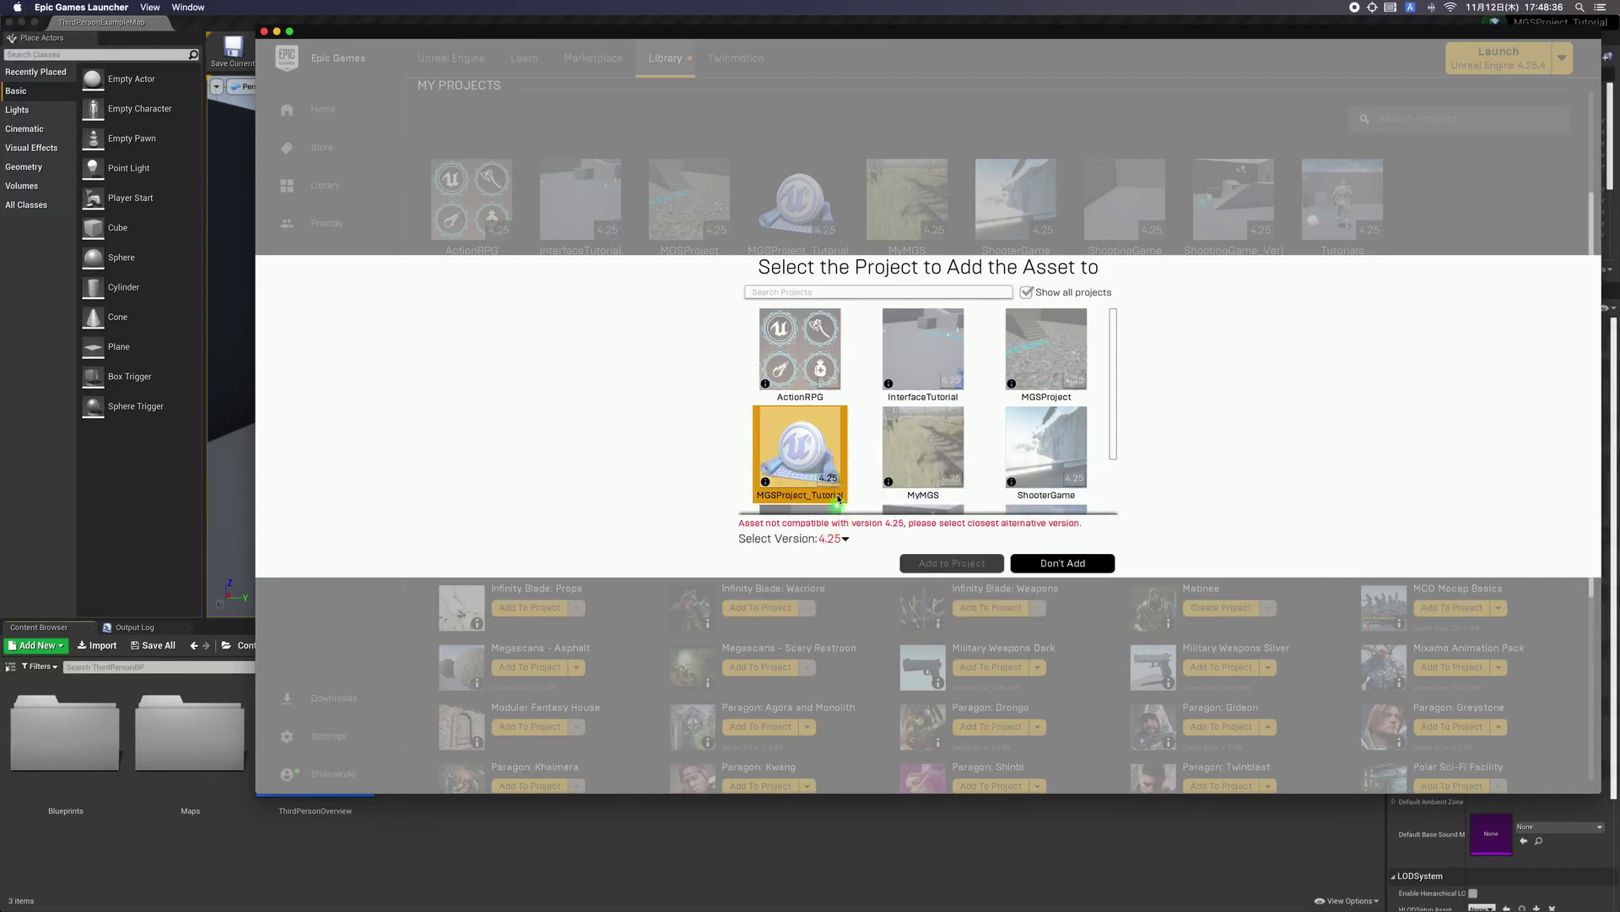
pyautogui.click(842, 538)
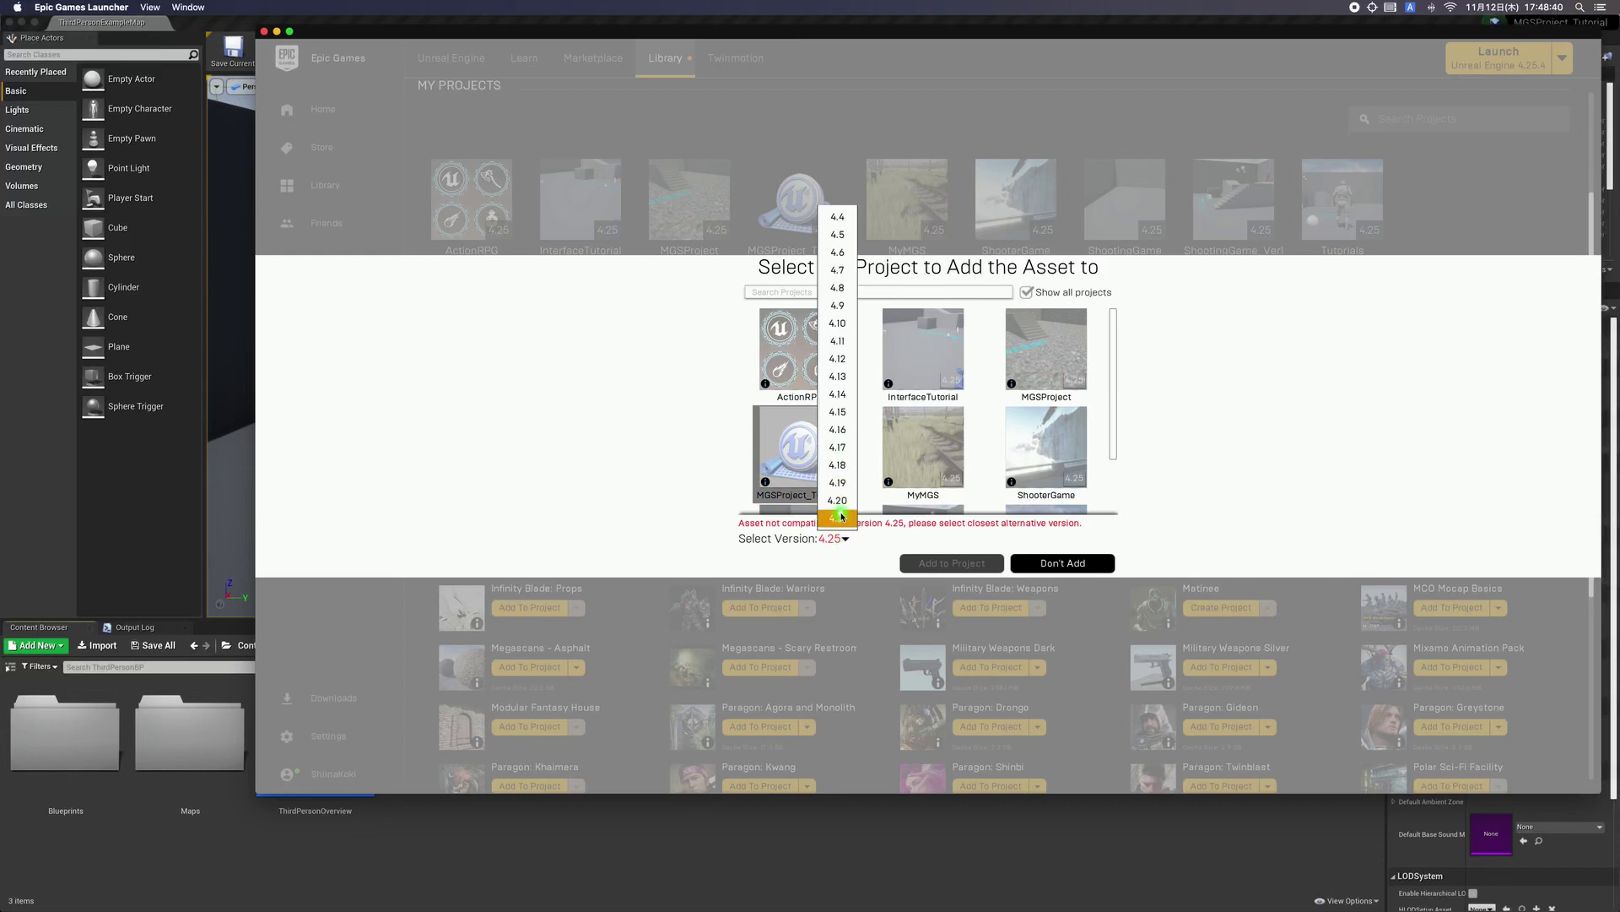
pyautogui.click(842, 519)
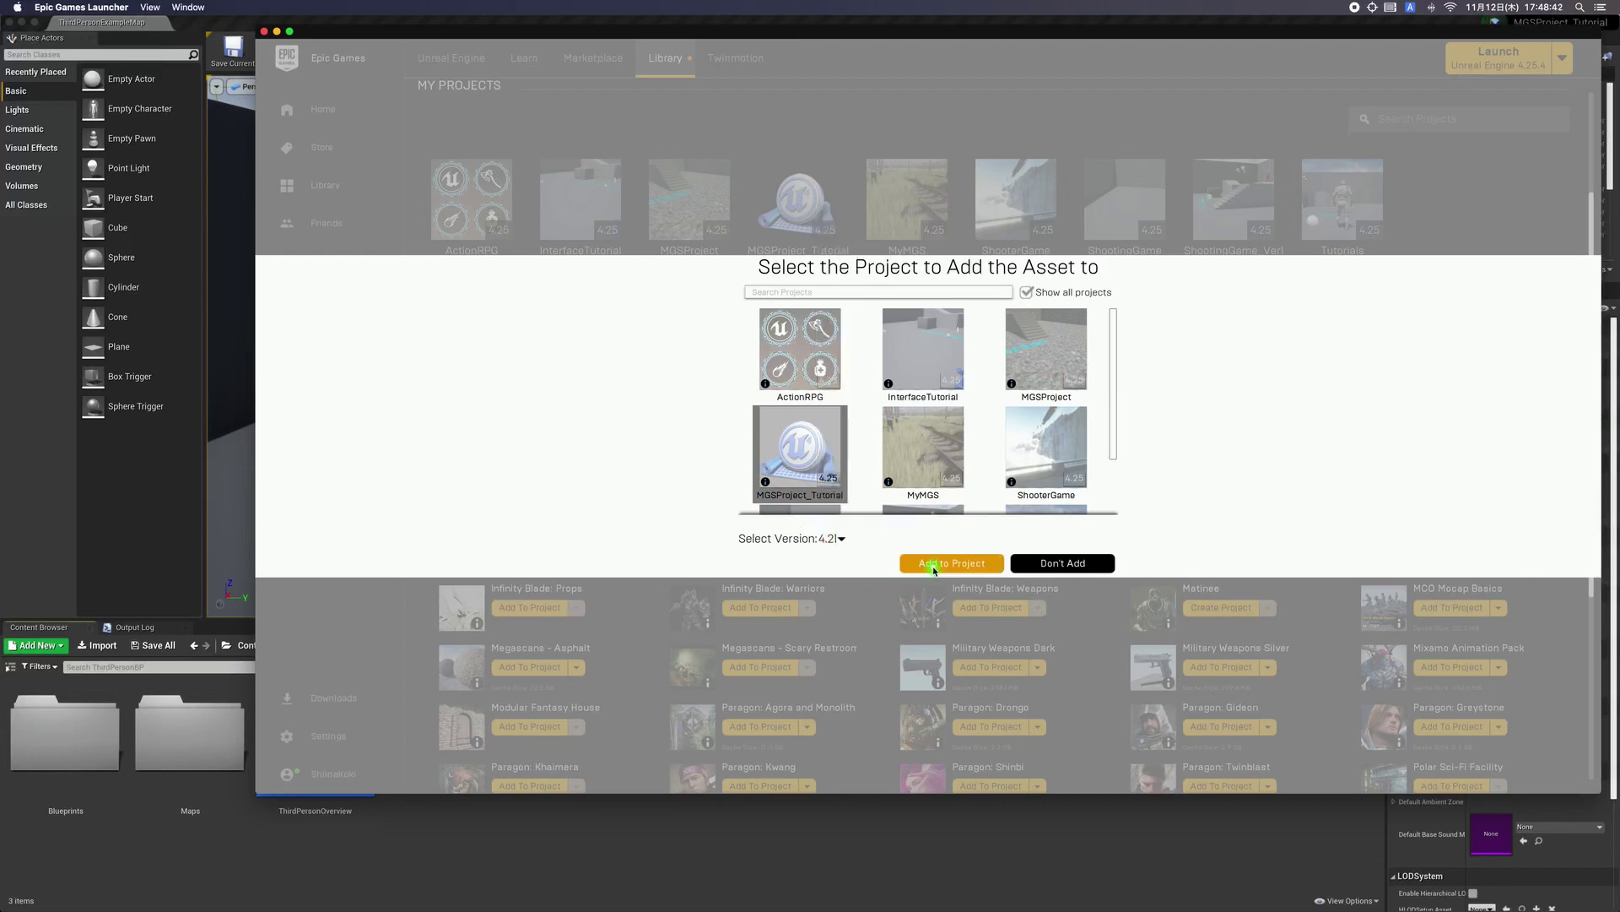
pyautogui.click(935, 563)
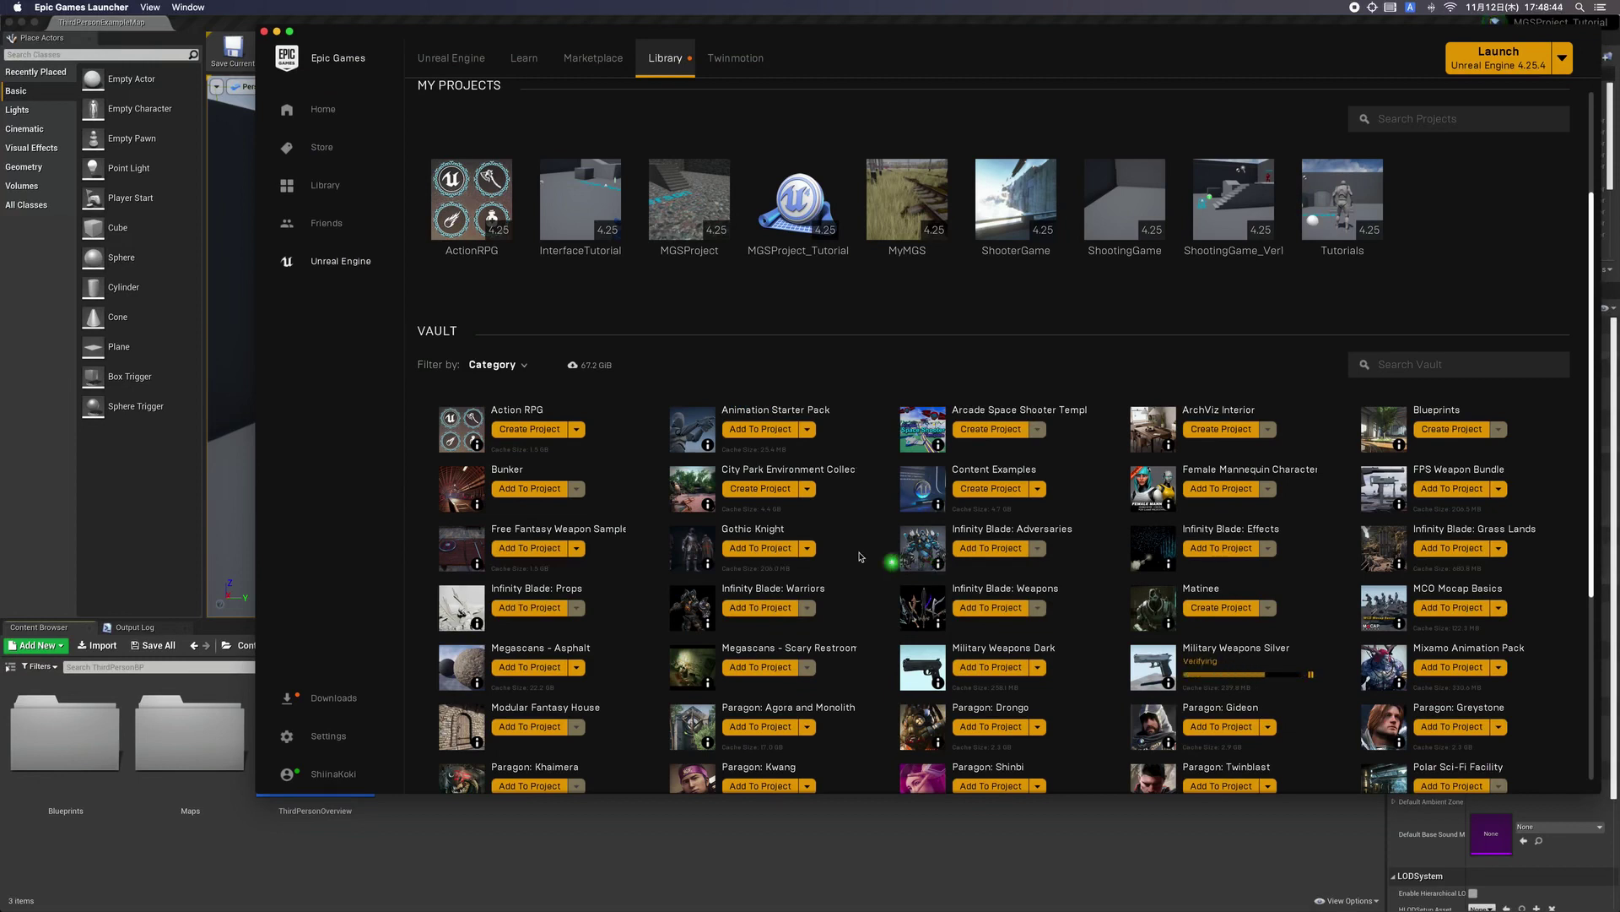
pyautogui.click(545, 865)
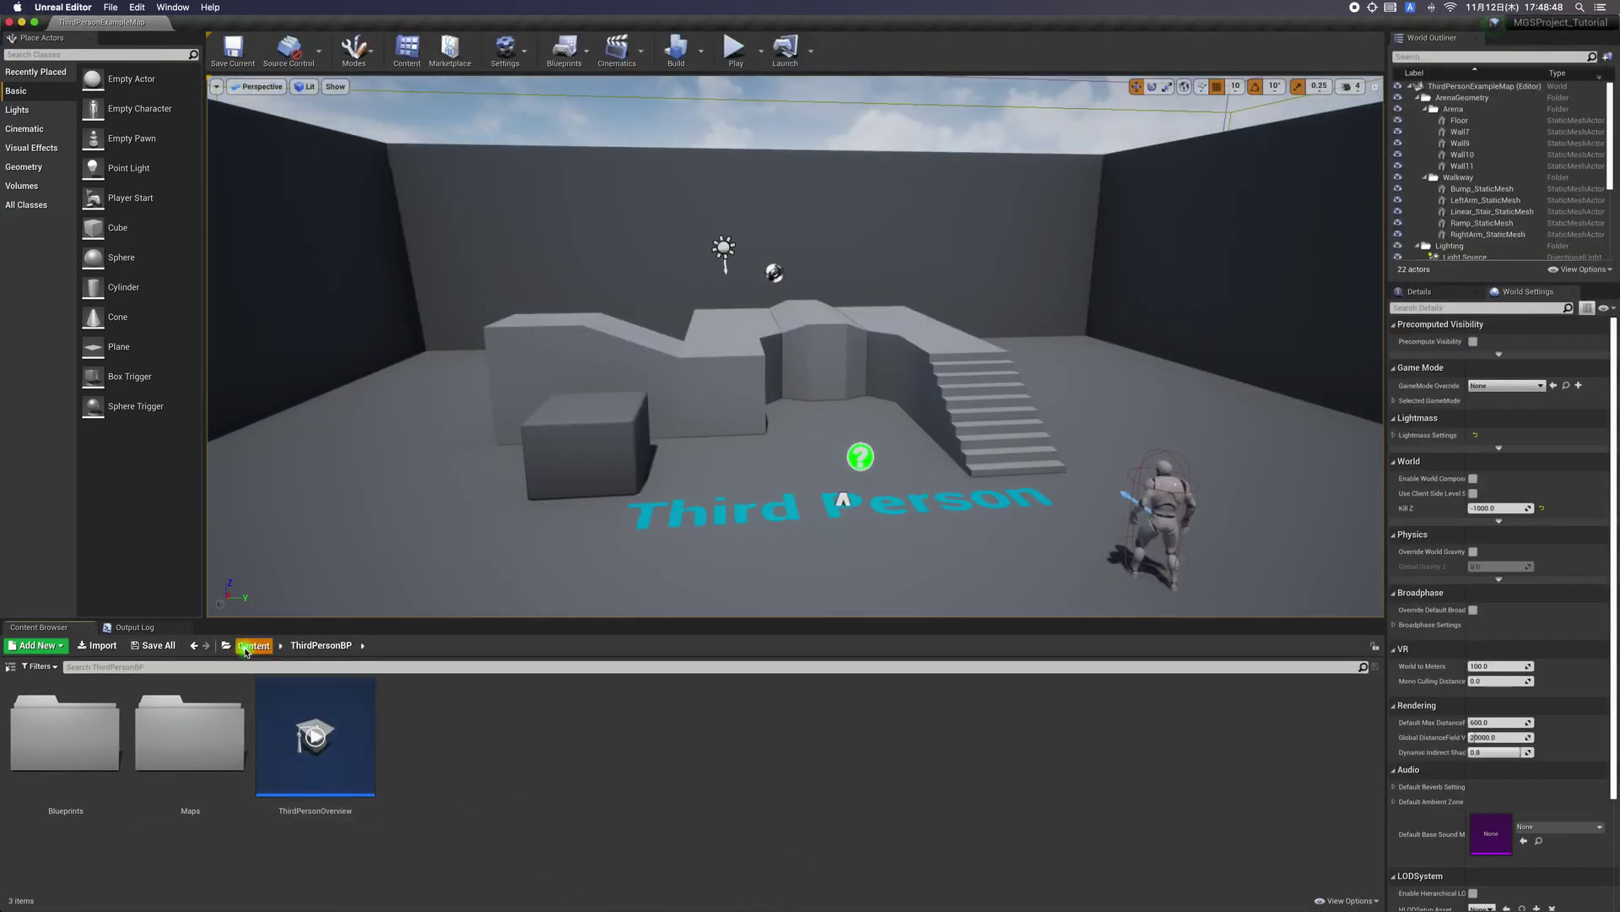
# Create a Blueprints folder in the top-level Content folder.
pyautogui.click(248, 646)
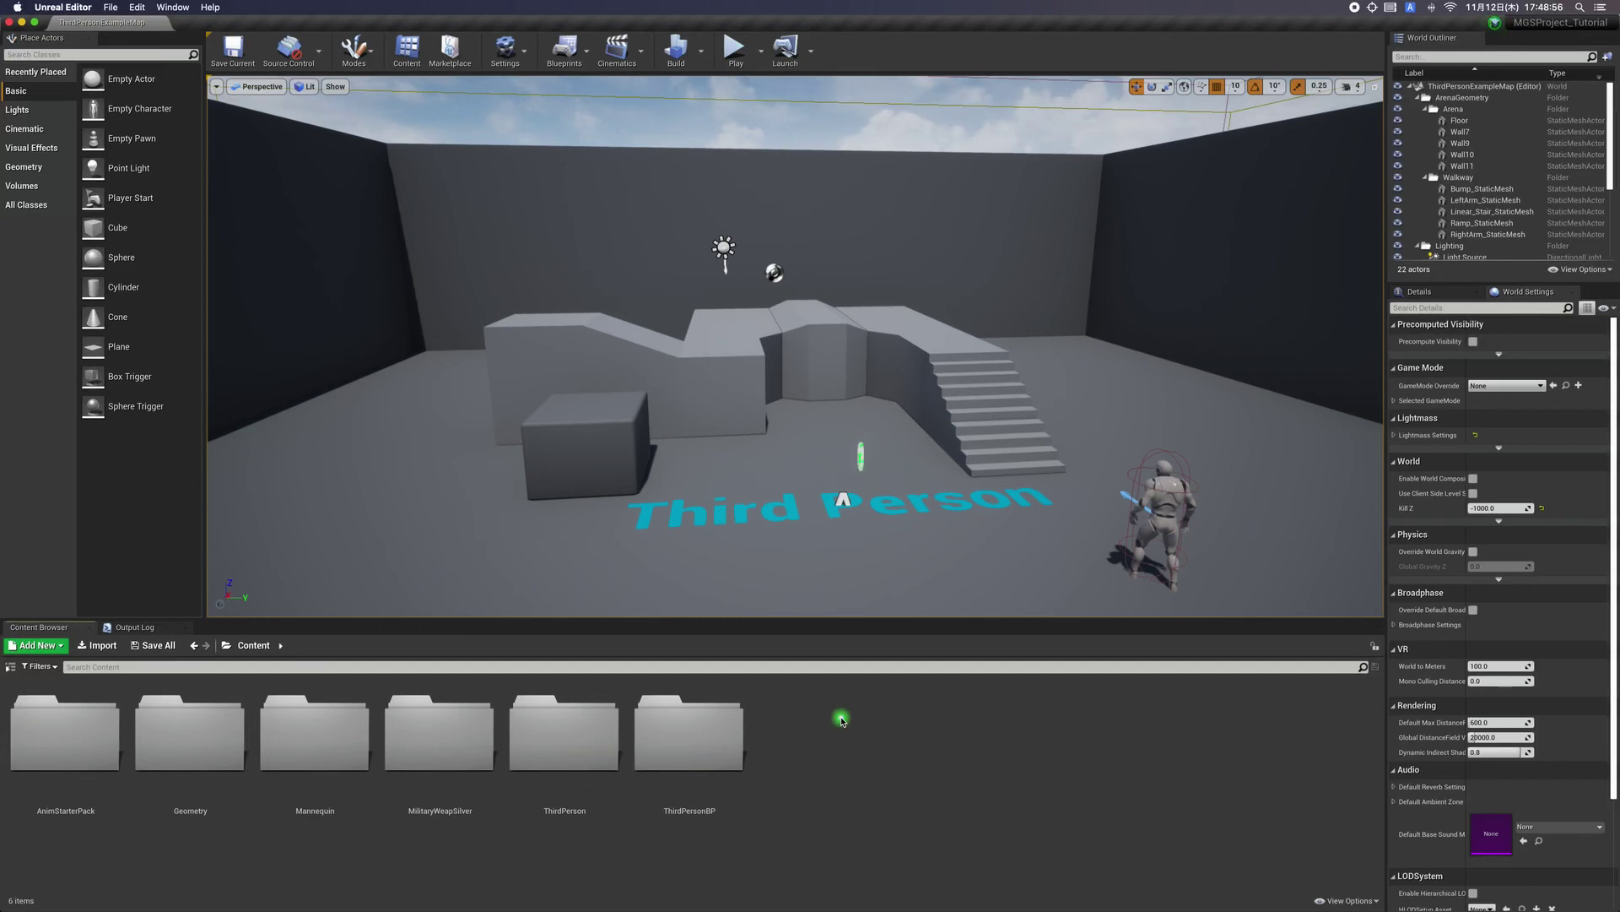
pyautogui.rightClick(842, 720)
pyautogui.click(817, 724)
pyautogui.rightClick(811, 731)
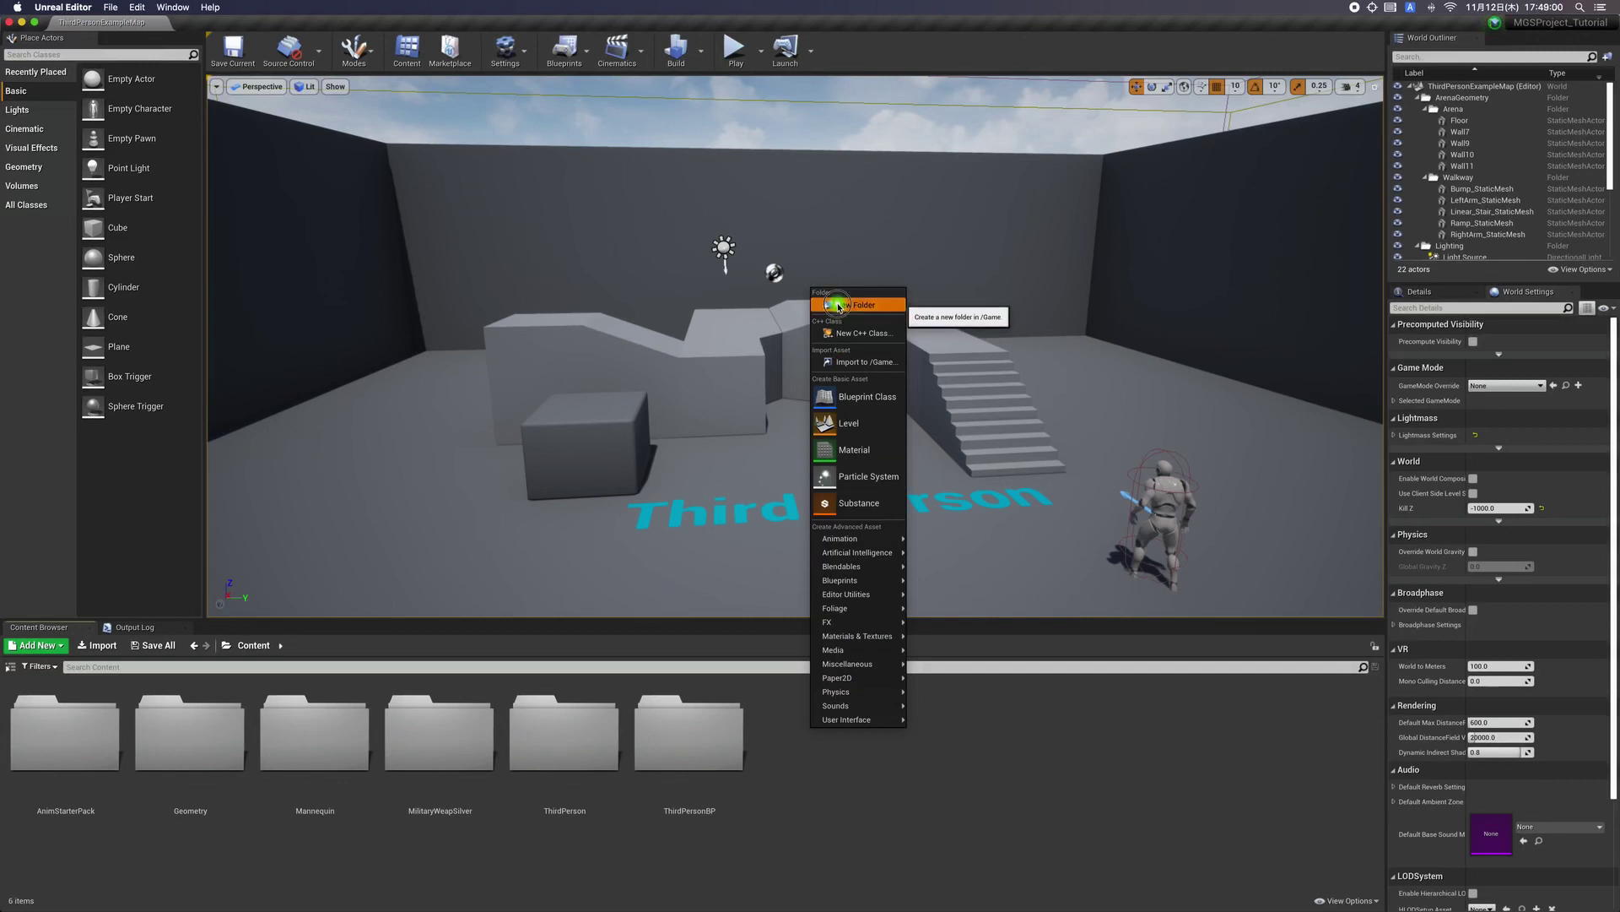
pyautogui.click(838, 307)
pyautogui.write('Blueprints')
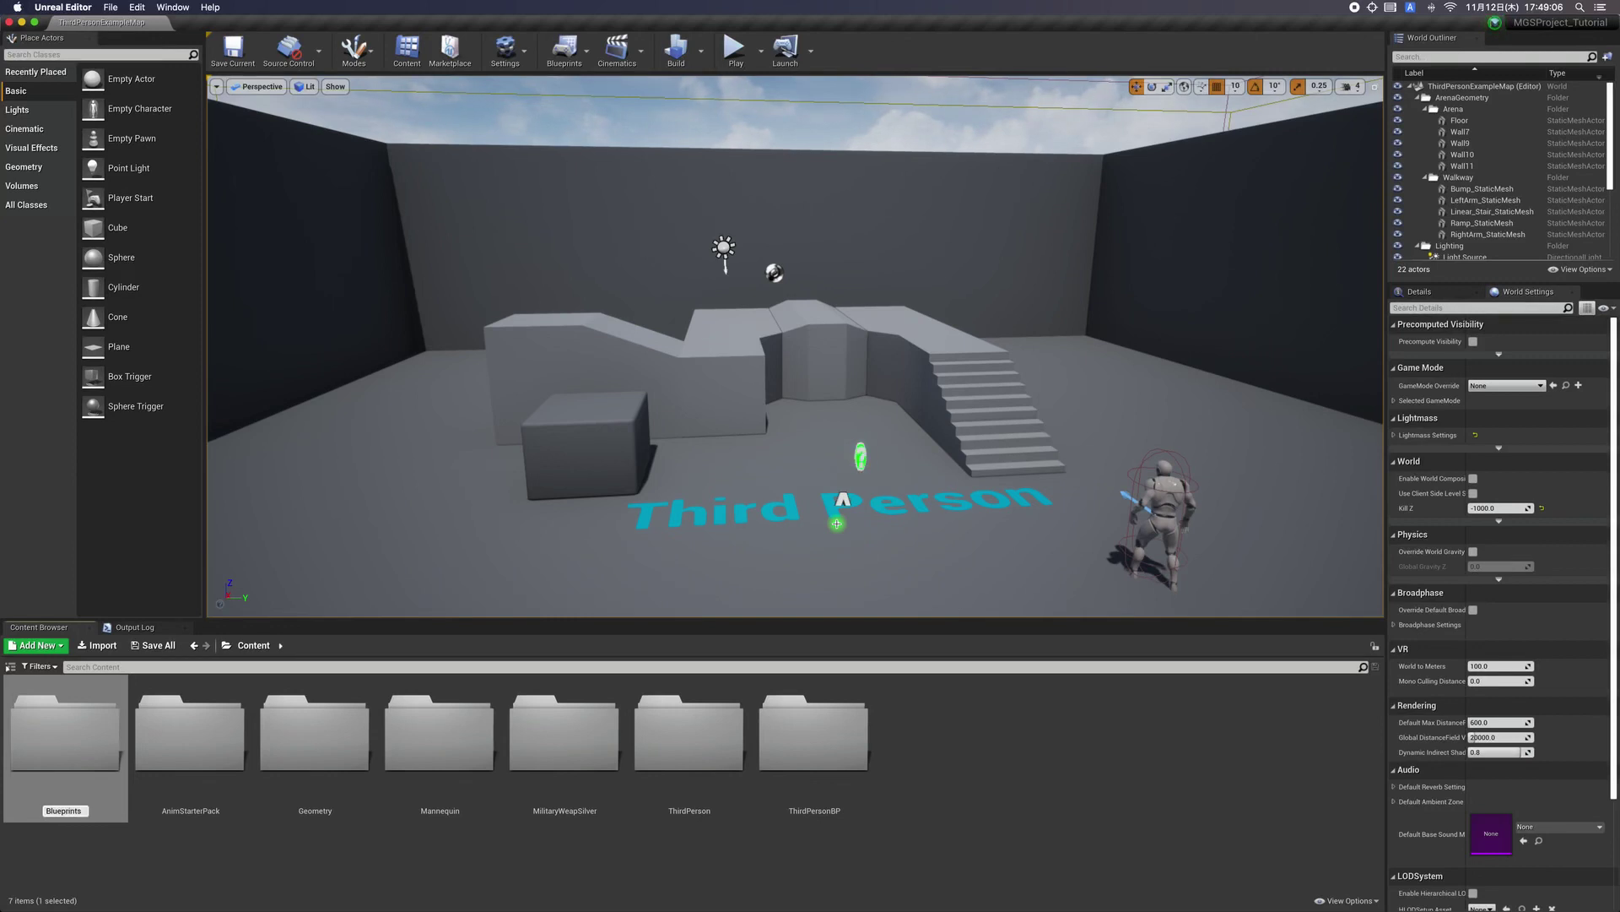
pyautogui.press('Return')
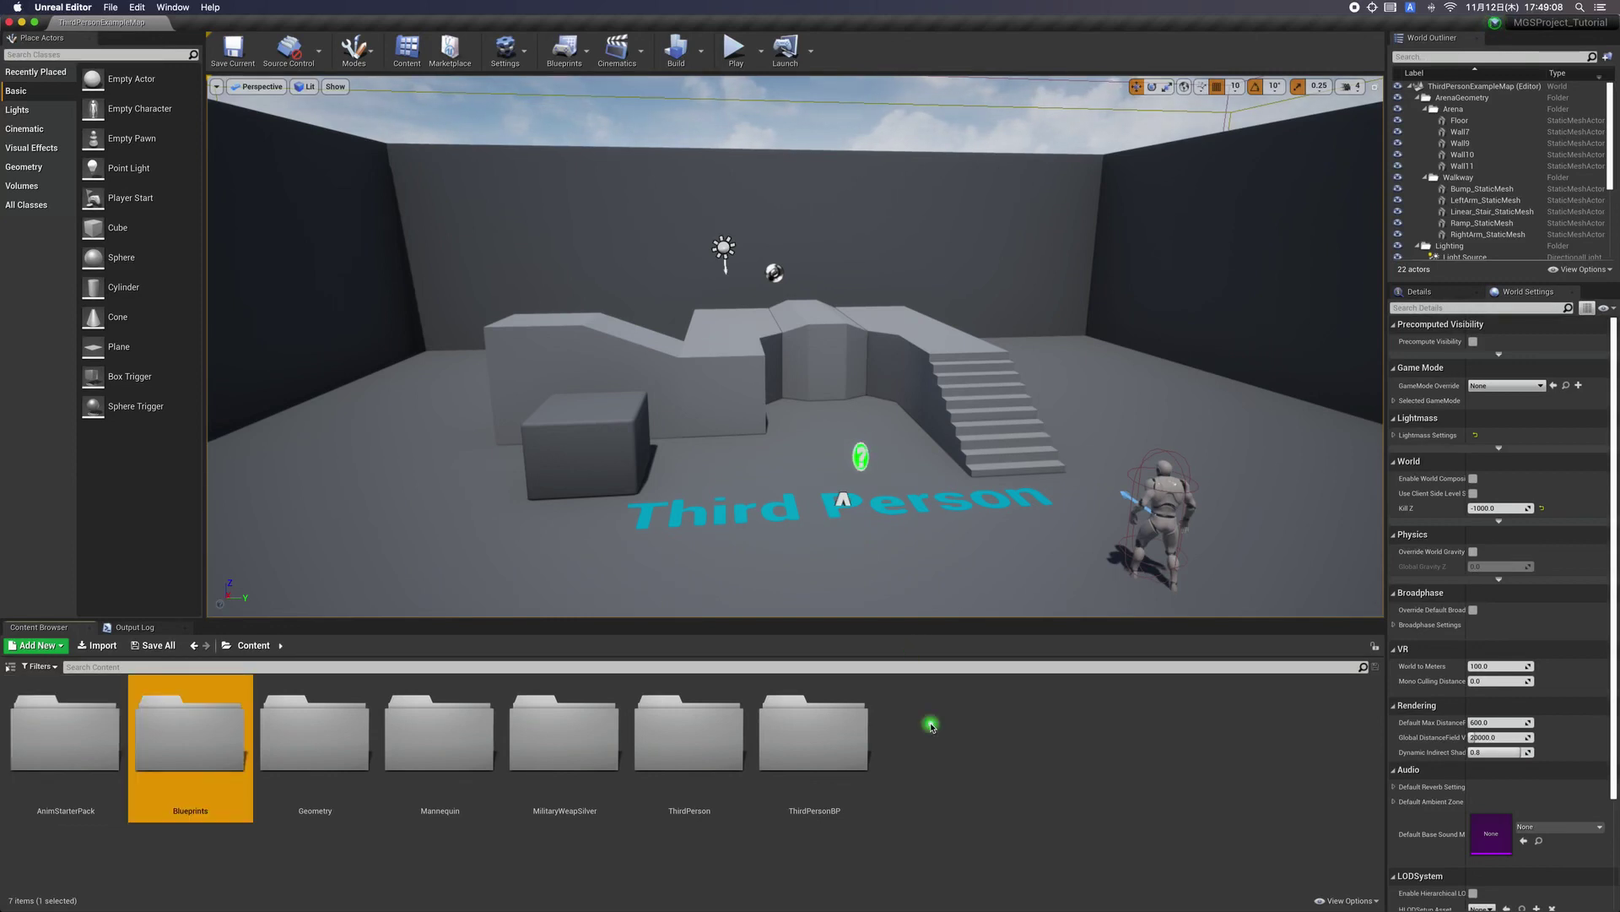
# Create an Animations folder in Content and show the folder tree.
pyautogui.rightClick(931, 725)
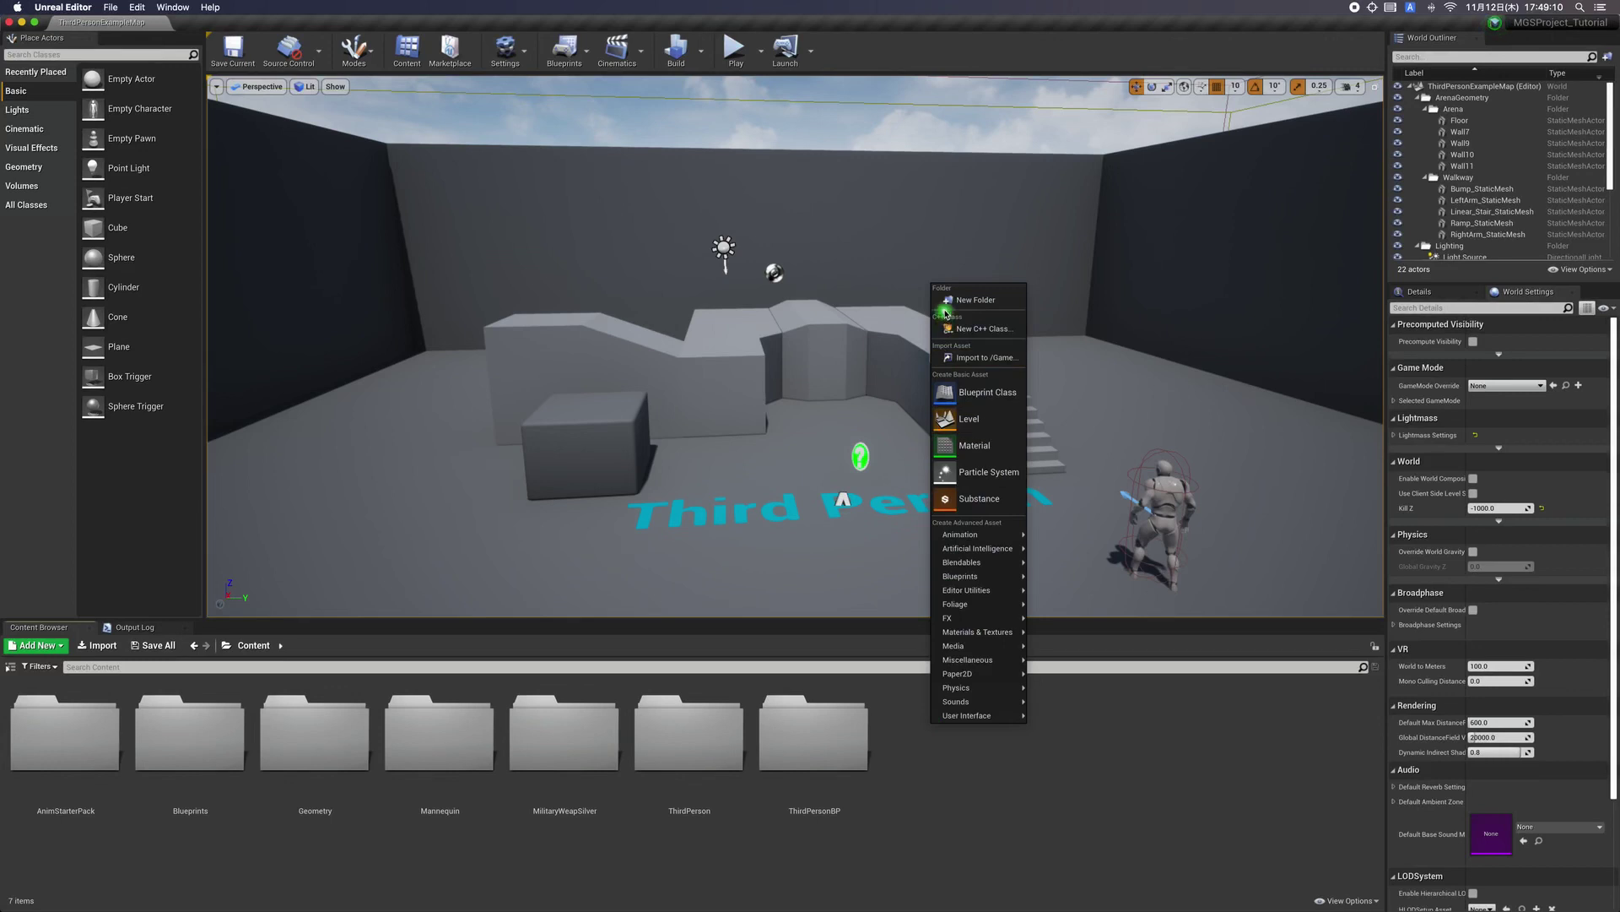
pyautogui.click(950, 301)
pyautogui.write('Animations')
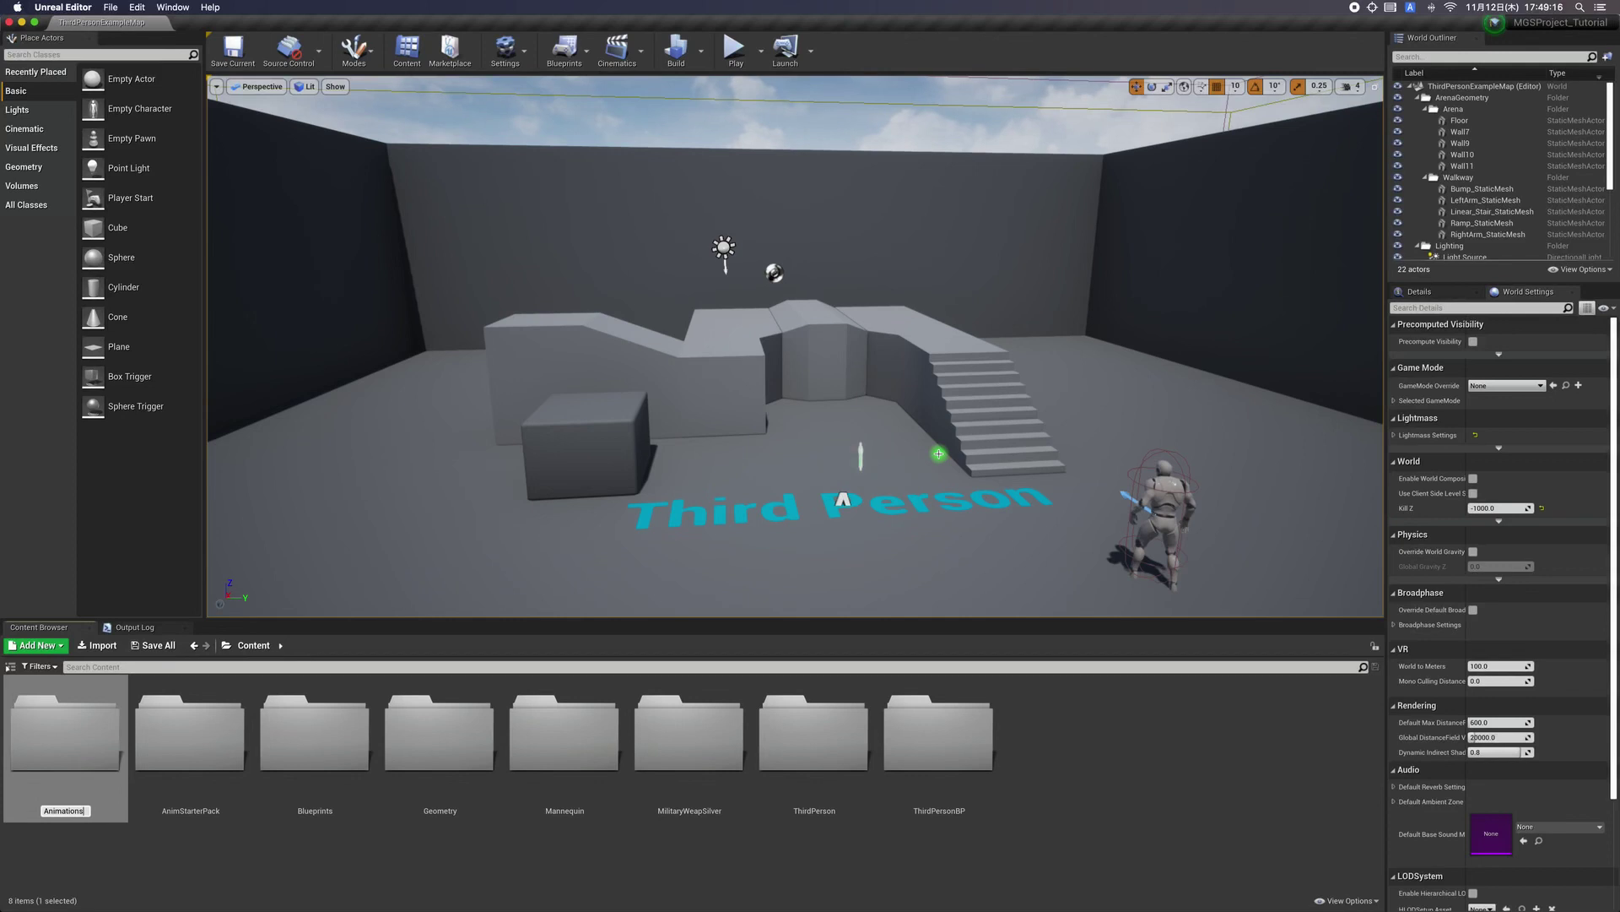
pyautogui.press('Return')
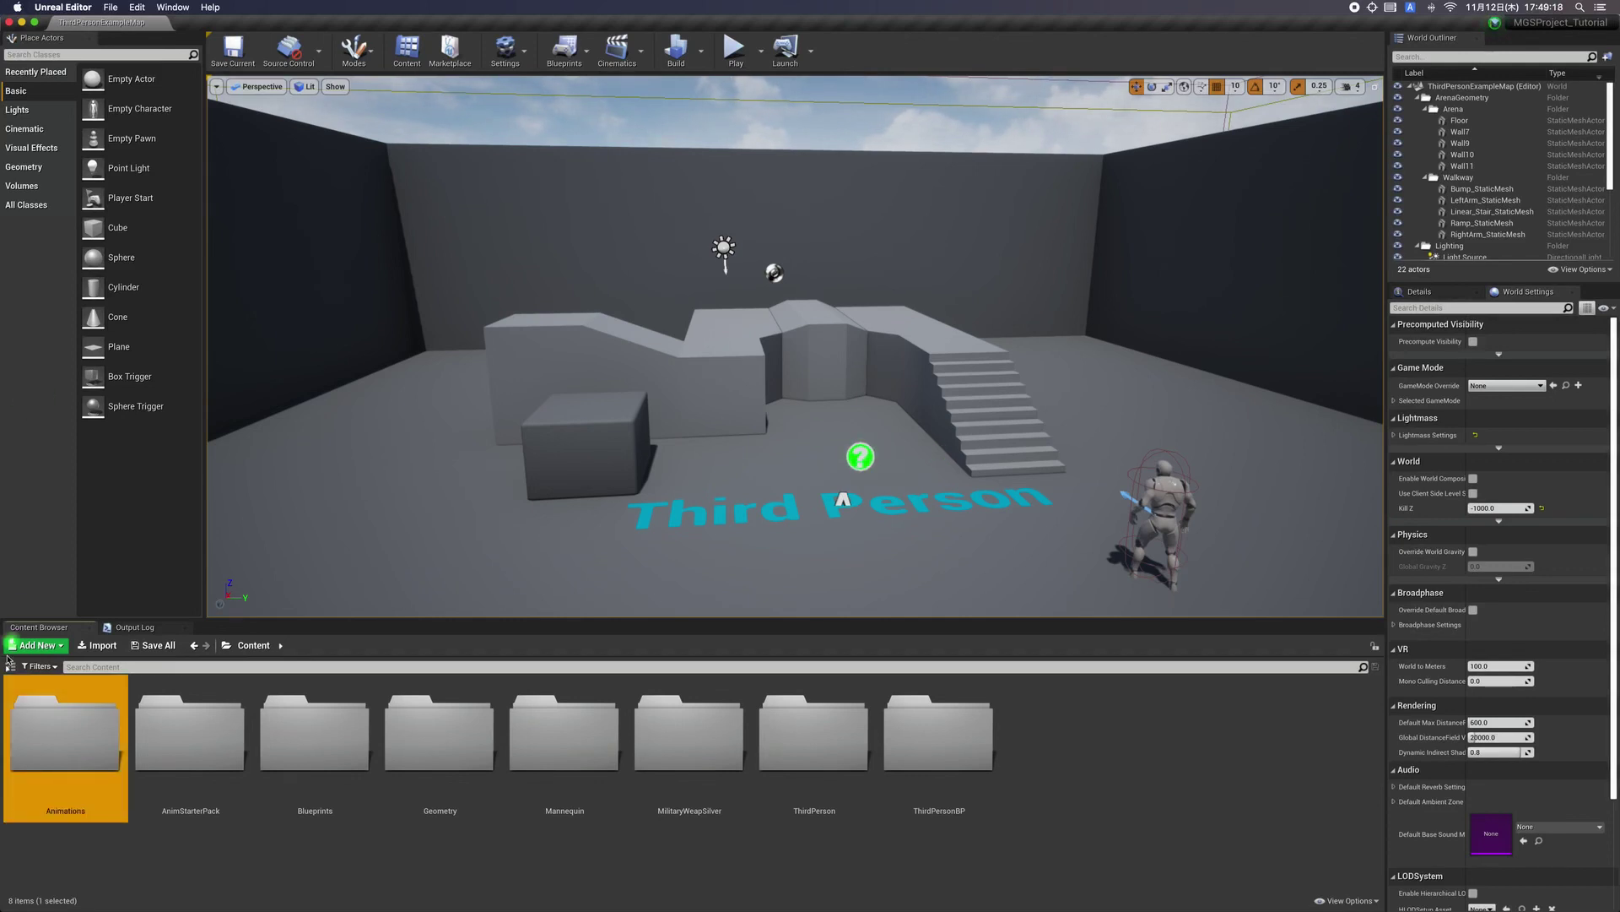
pyautogui.click(8, 663)
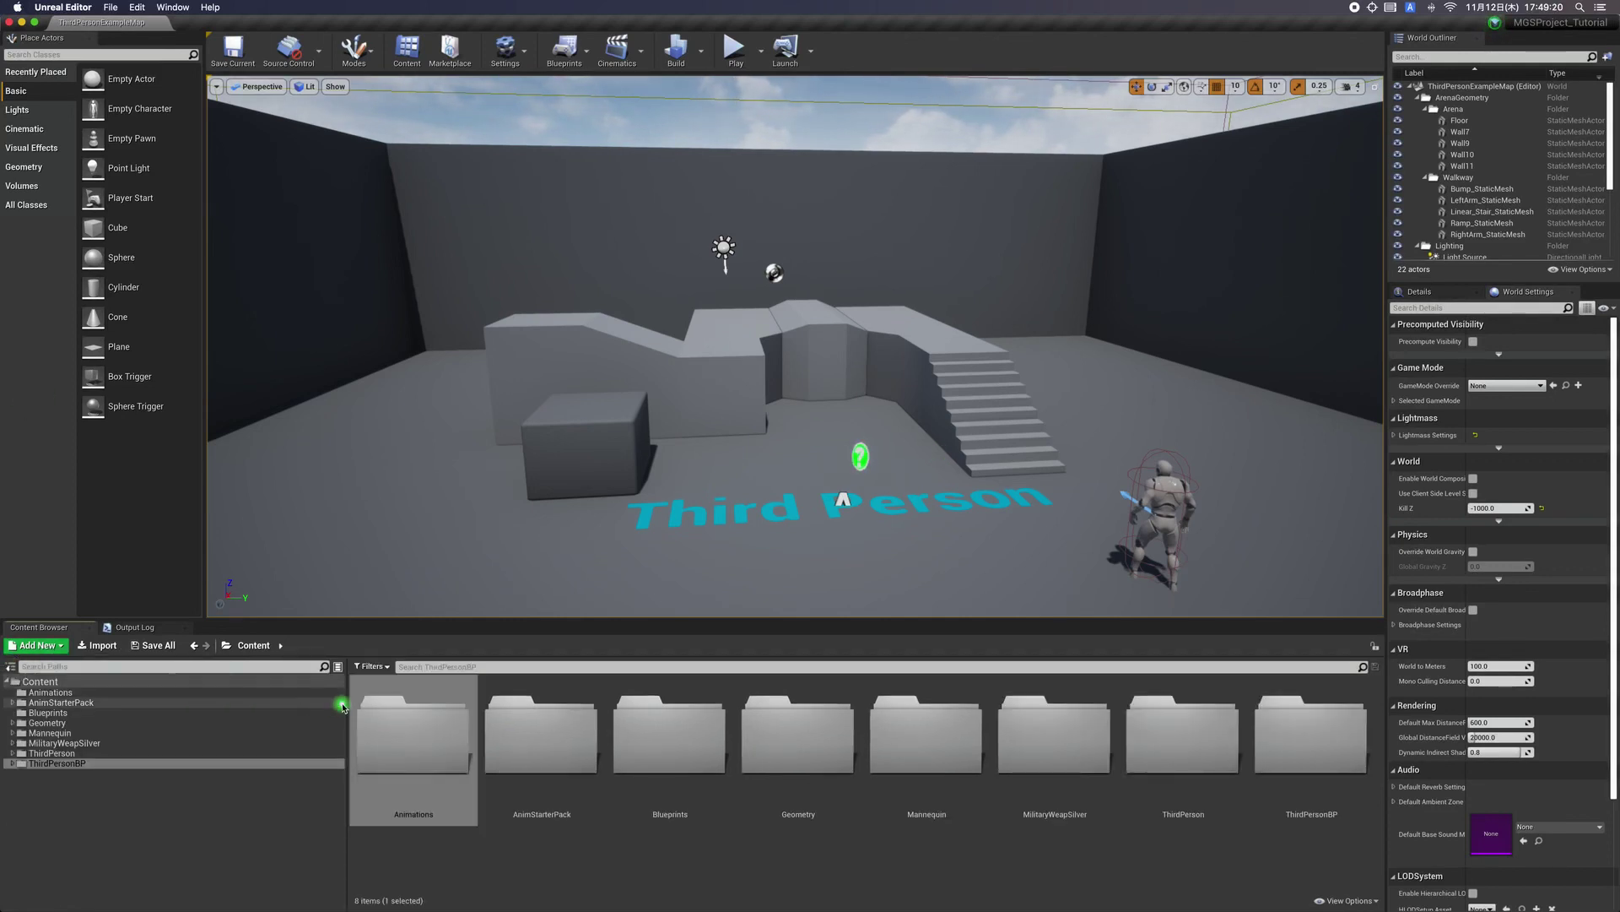
# Copy ThirdPersonCharacter from ThirdPersonBP/Blueprints into the new Content/Blueprints folder.
pyautogui.moveTo(345, 703)
pyautogui.mouseDown()
pyautogui.moveTo(234, 705)
pyautogui.moveTo(359, 785)
pyautogui.moveTo(214, 760)
pyautogui.moveTo(300, 756)
pyautogui.mouseUp()
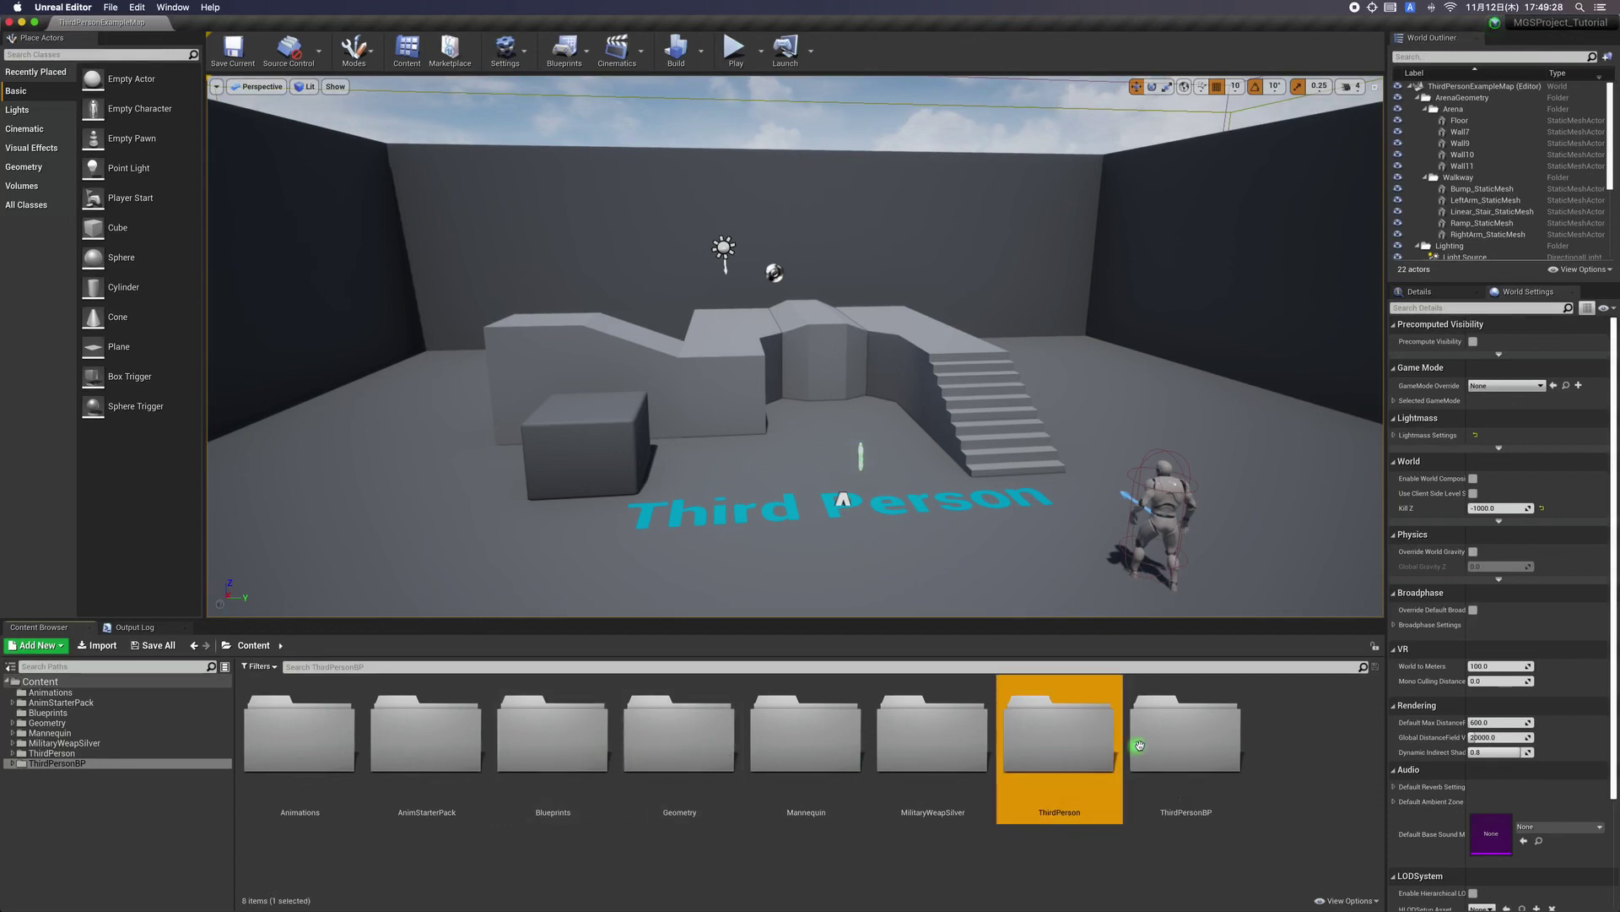
pyautogui.doubleClick(1149, 744)
pyautogui.doubleClick(274, 752)
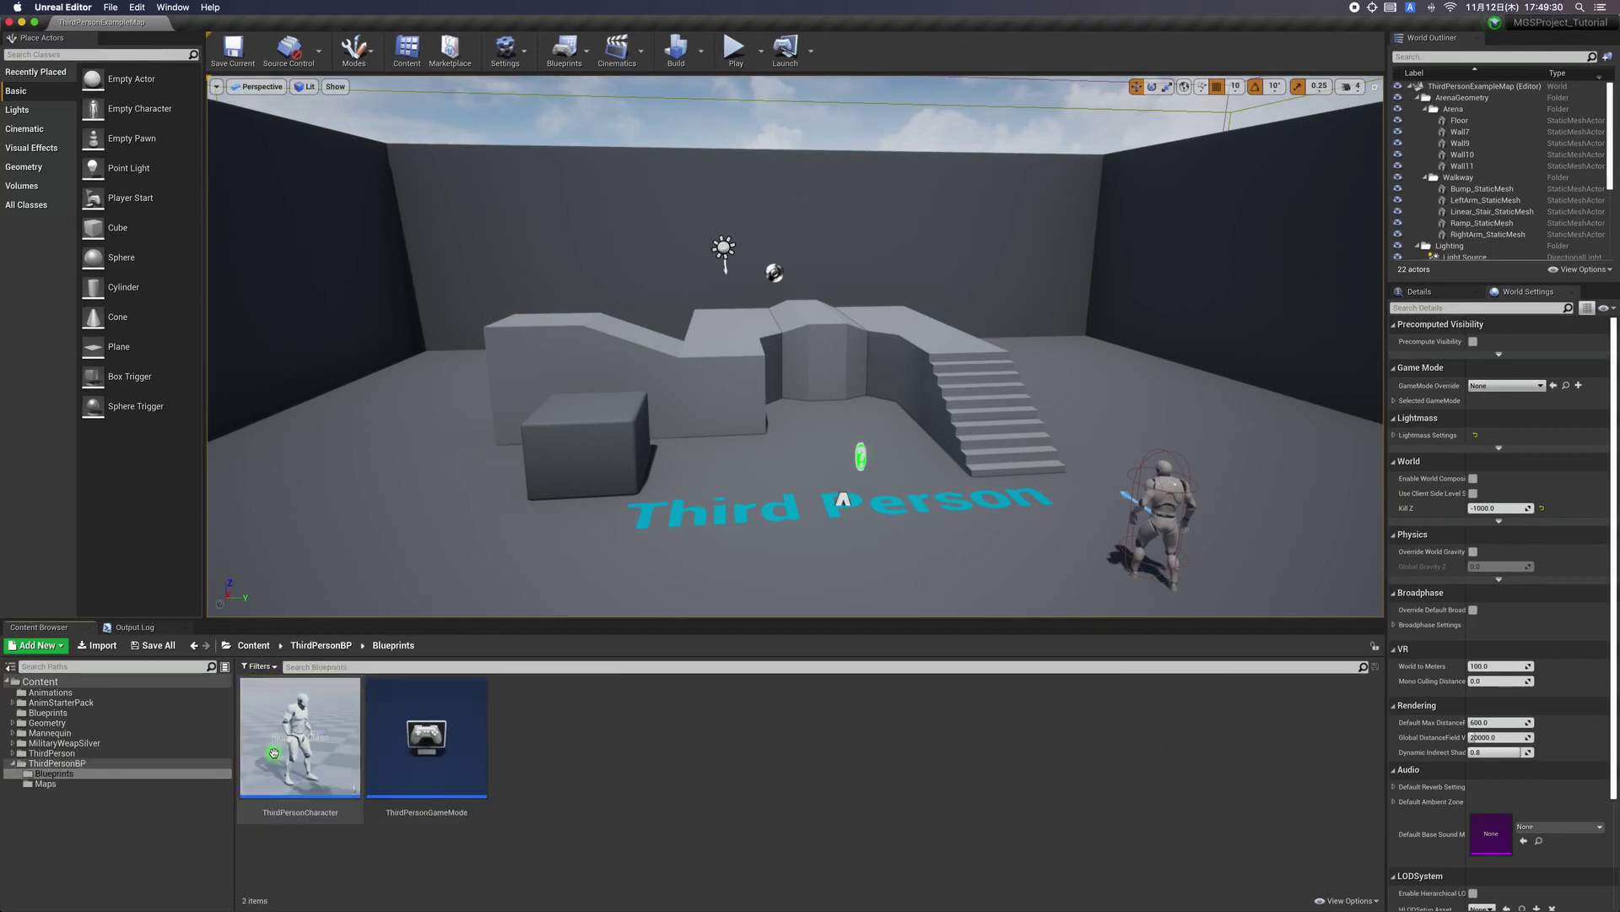
pyautogui.click(273, 752)
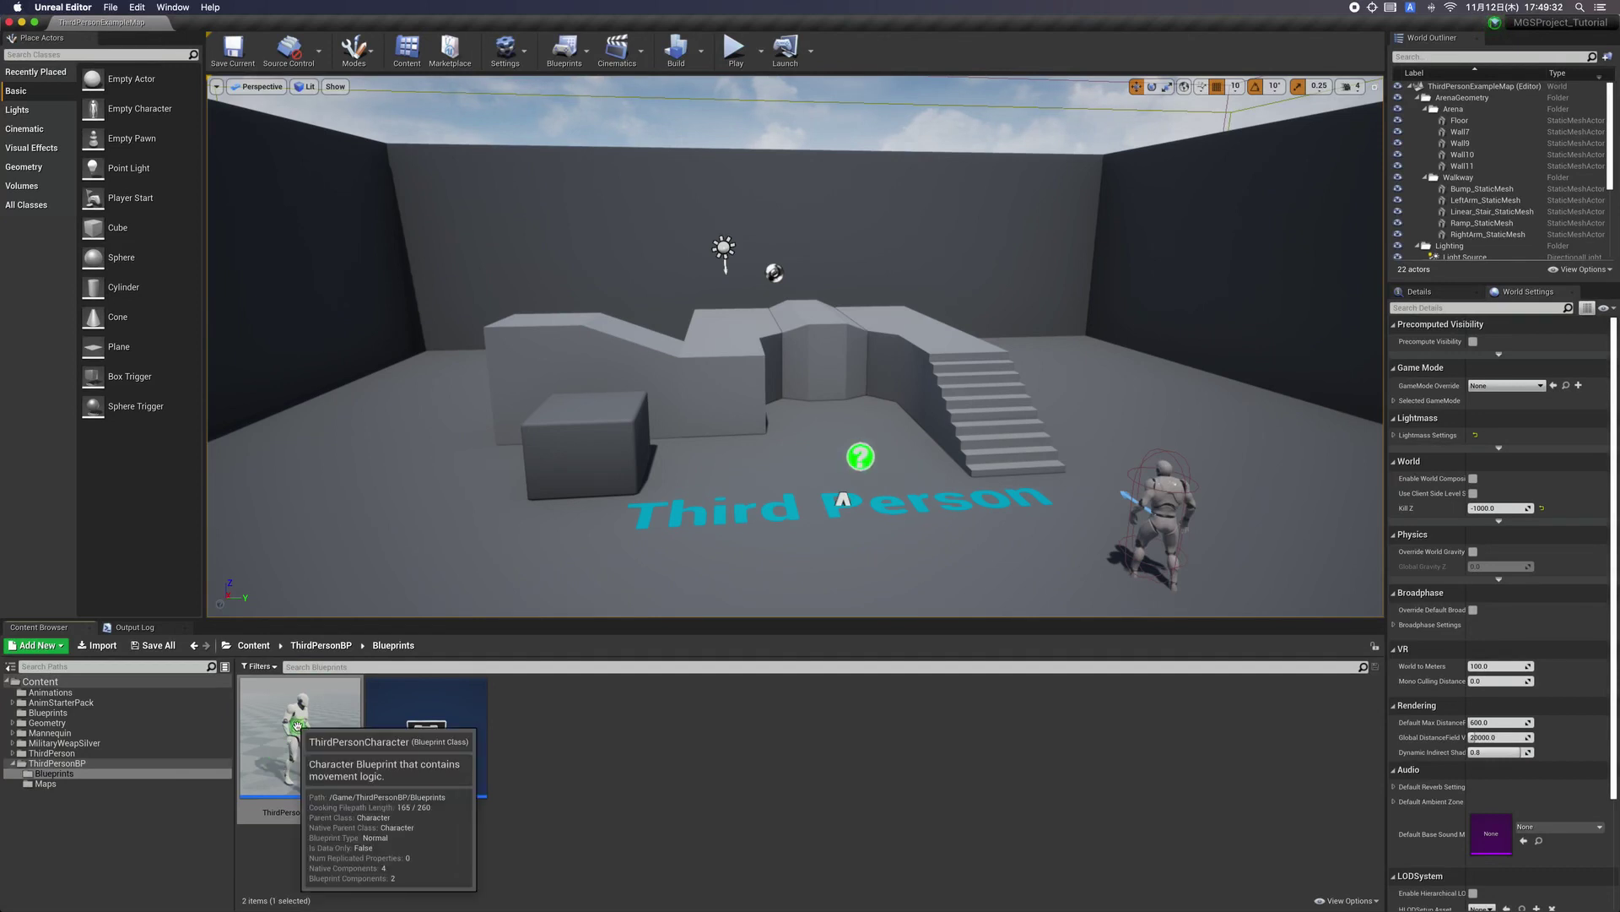
pyautogui.moveTo(298, 722); pyautogui.dragTo(99, 716)
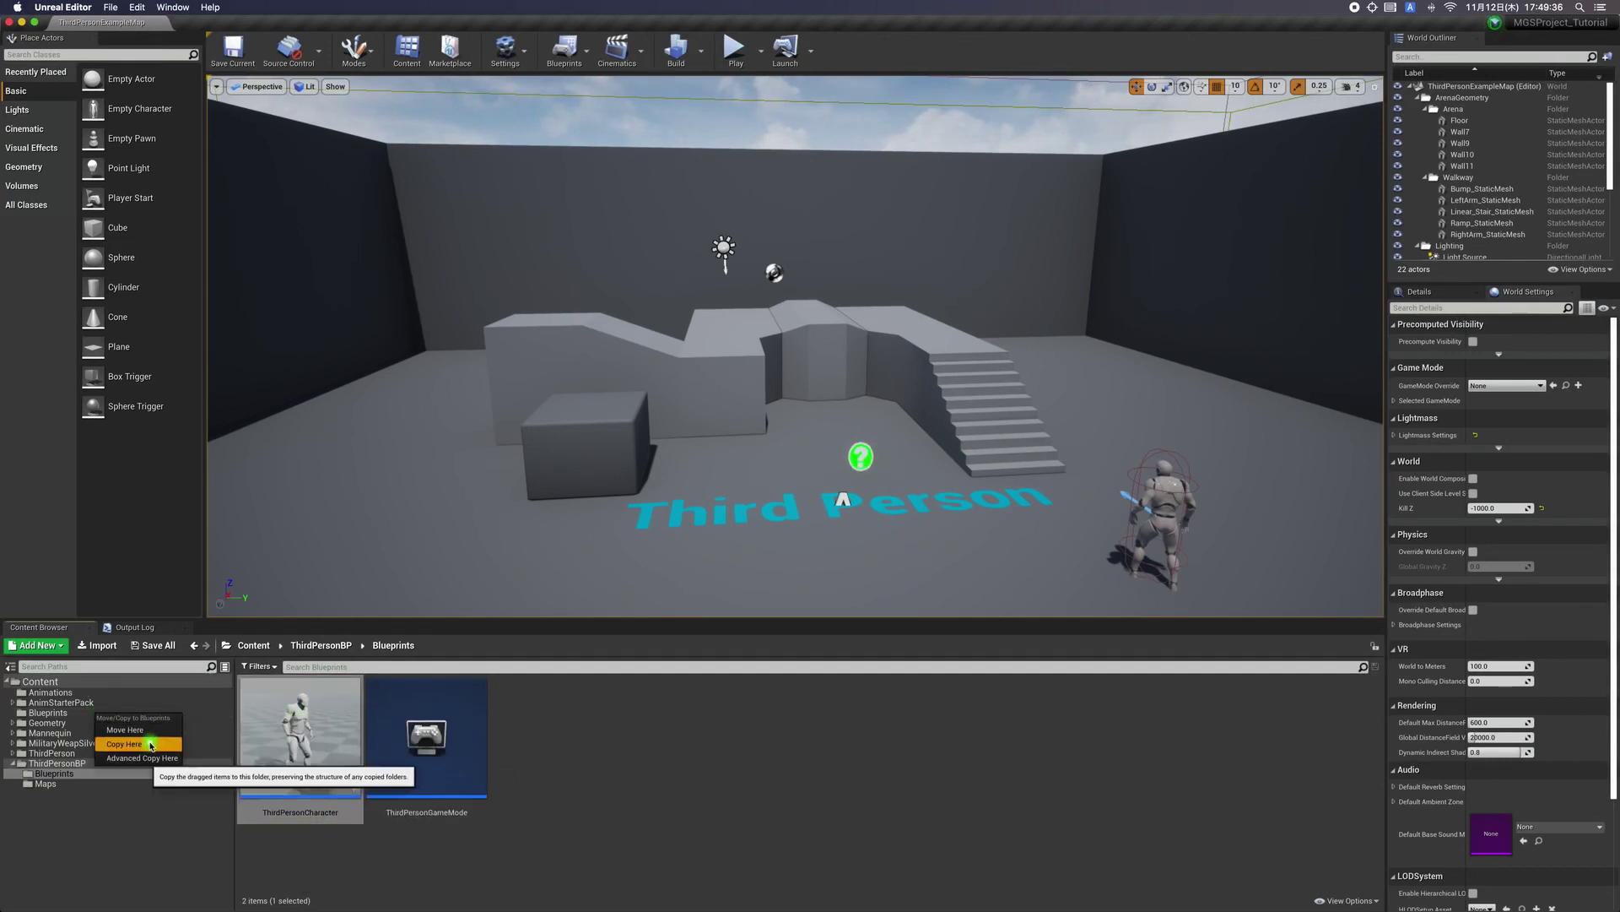
pyautogui.click(131, 746)
# Rename the copied character blueprint in Content/Blueprints to BP_Character.
pyautogui.click(66, 714)
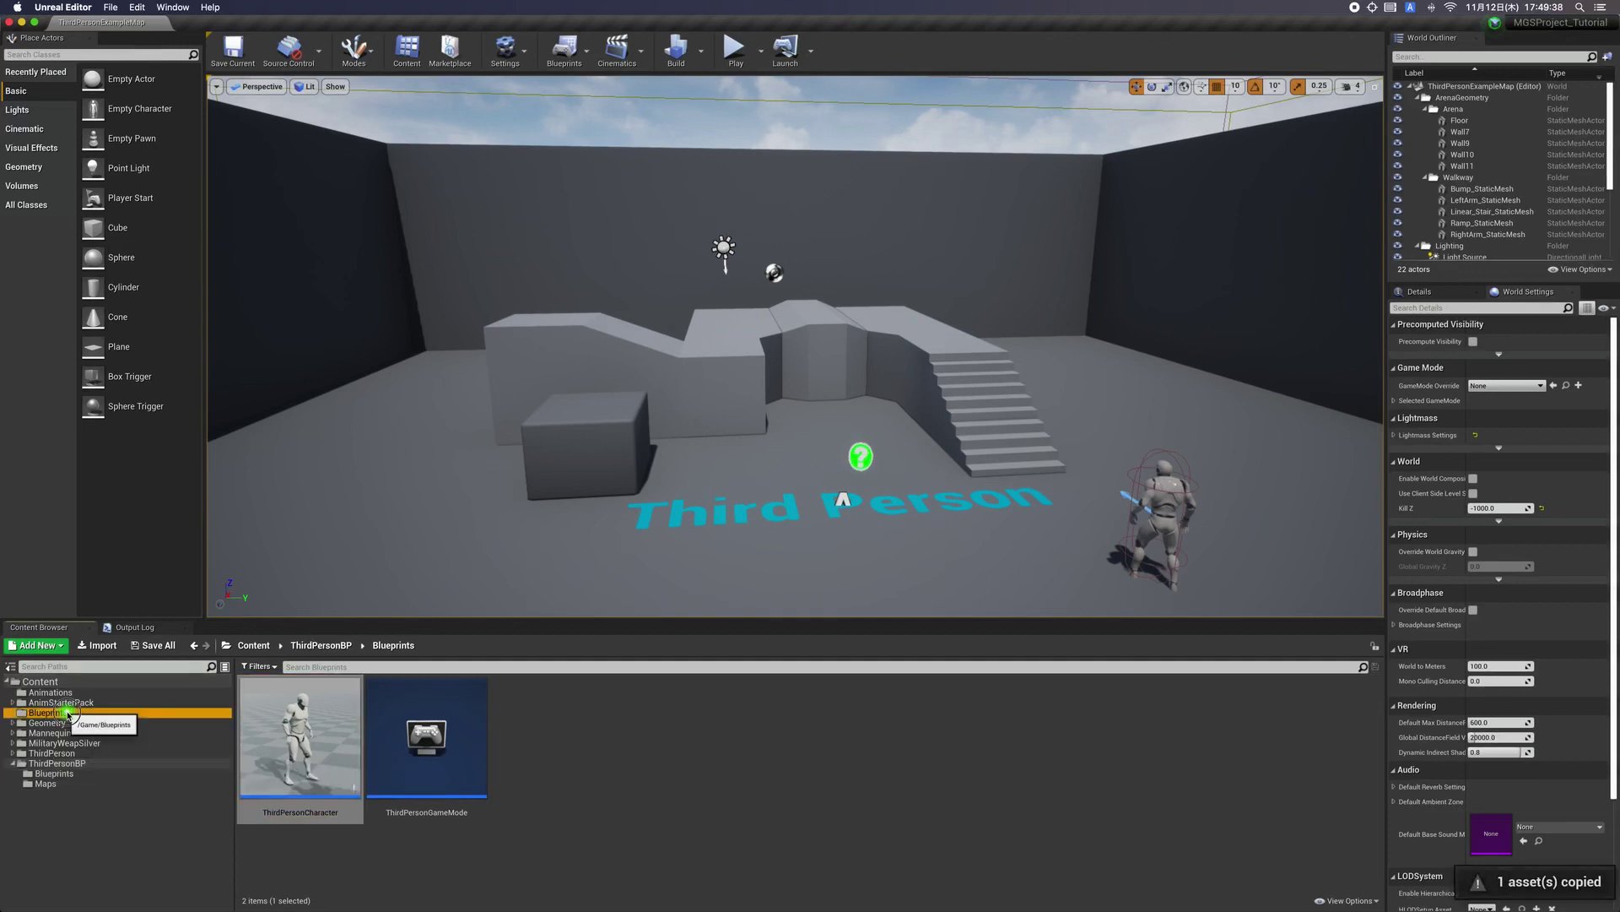
pyautogui.click(294, 812)
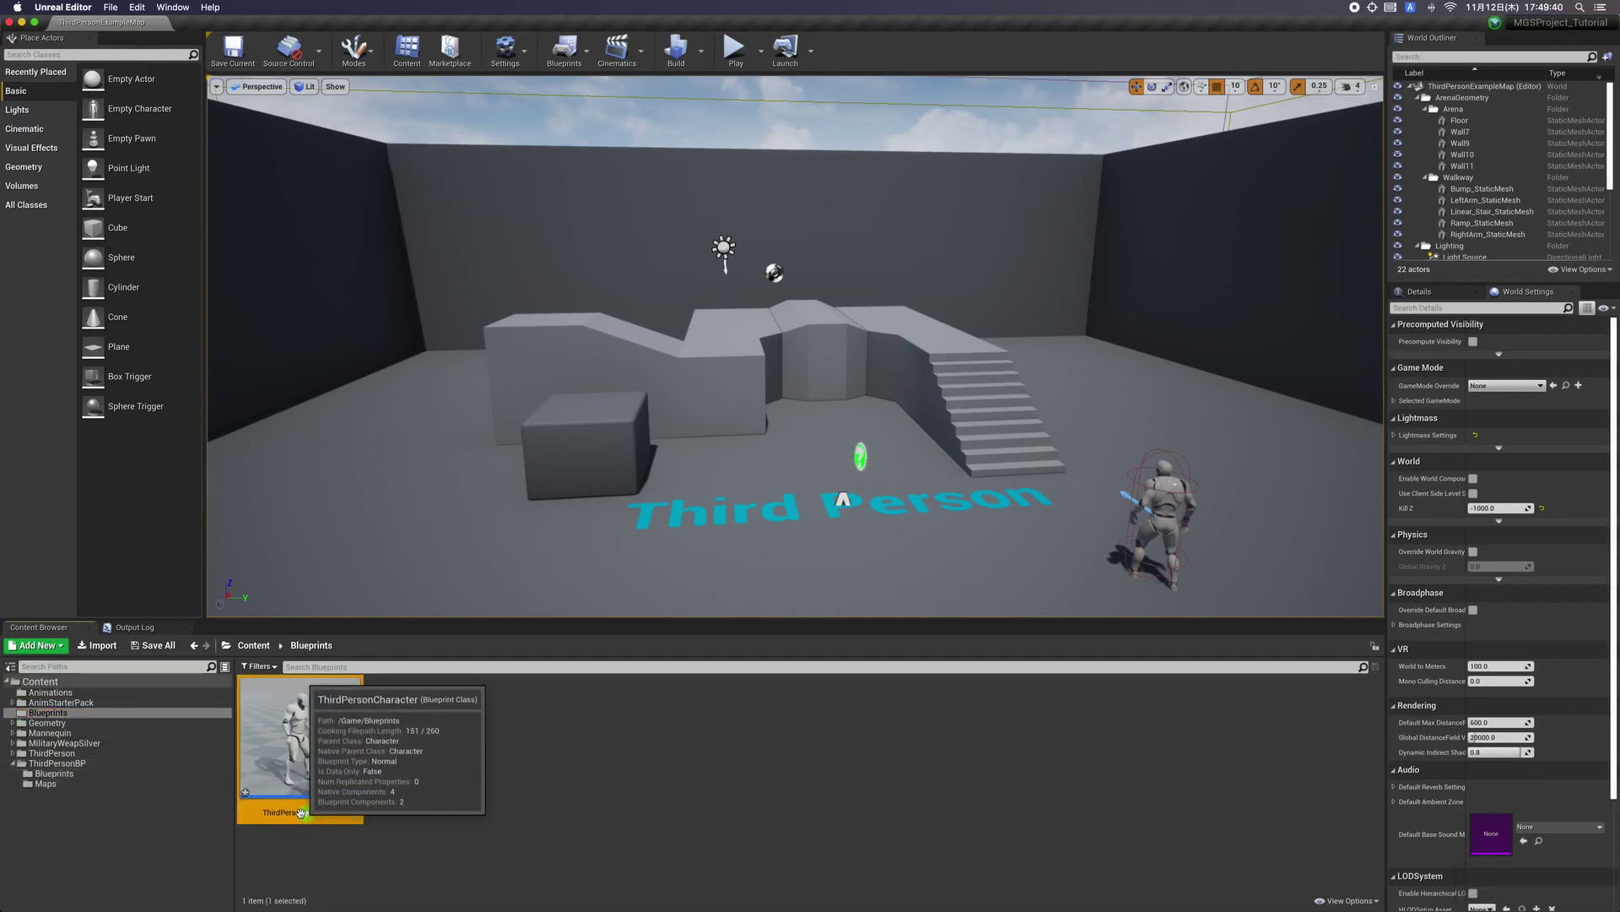
pyautogui.click(295, 812)
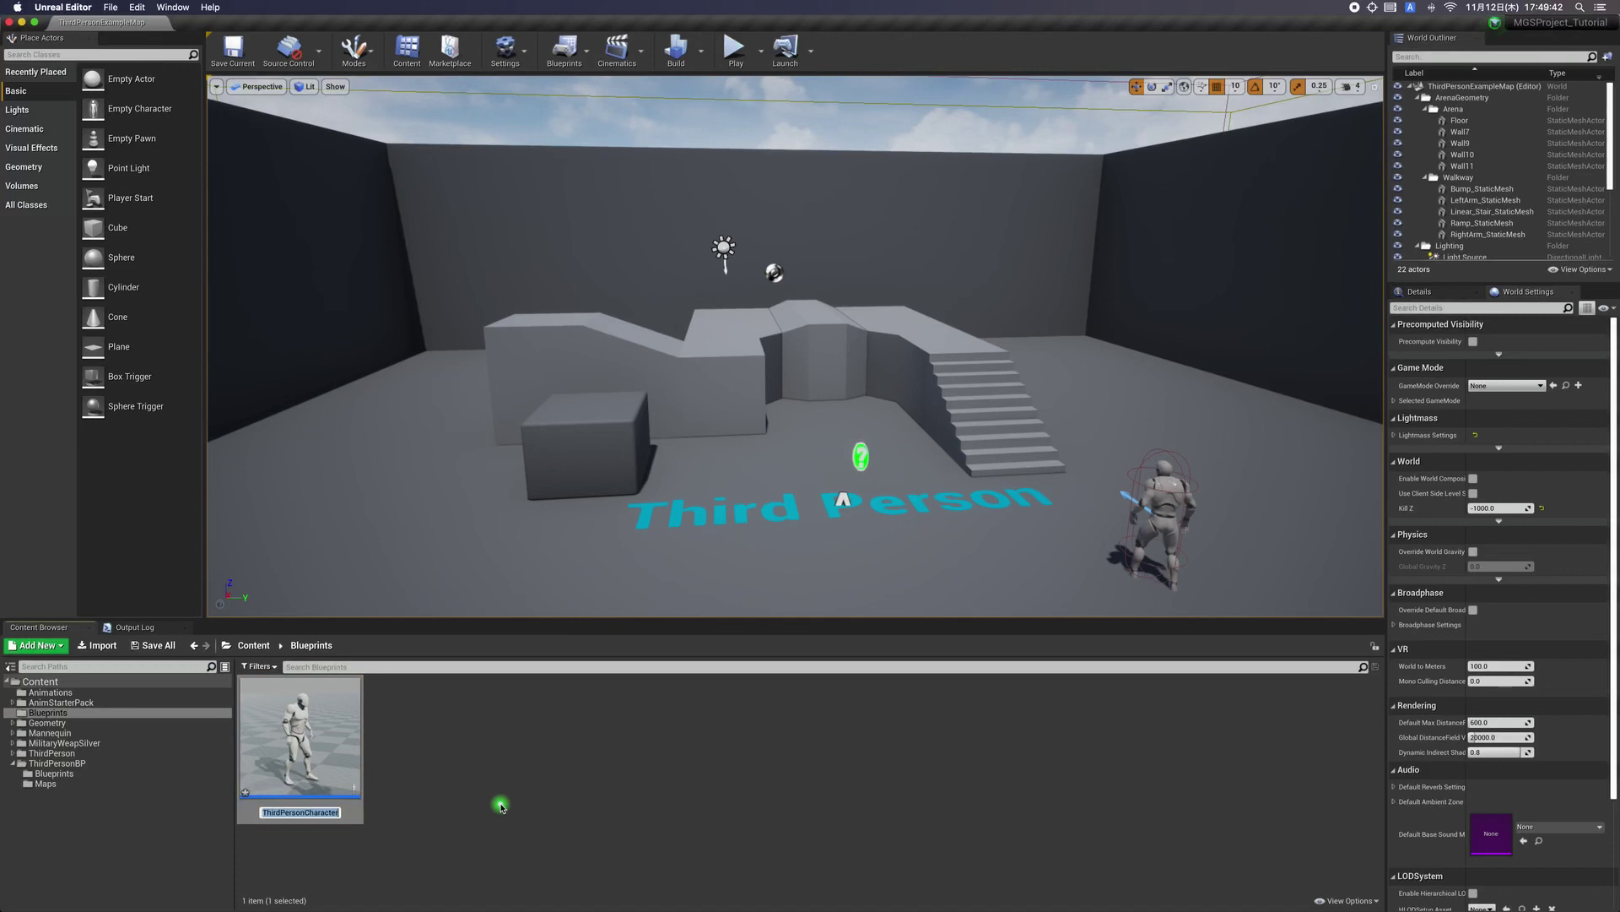
pyautogui.write('BP_')
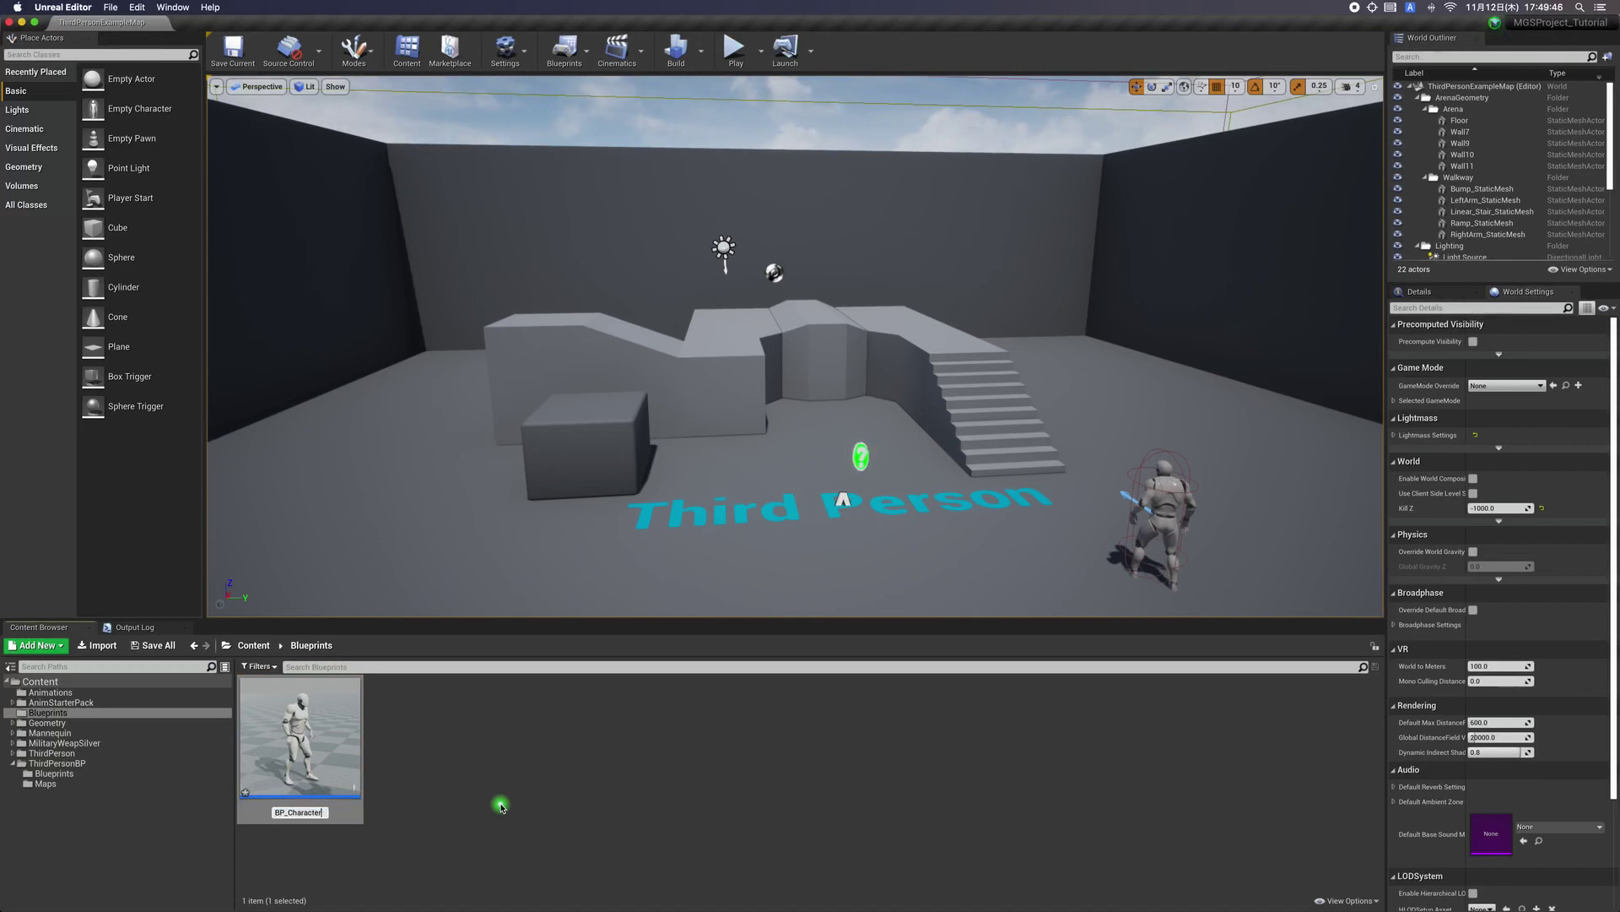
pyautogui.press('Return')
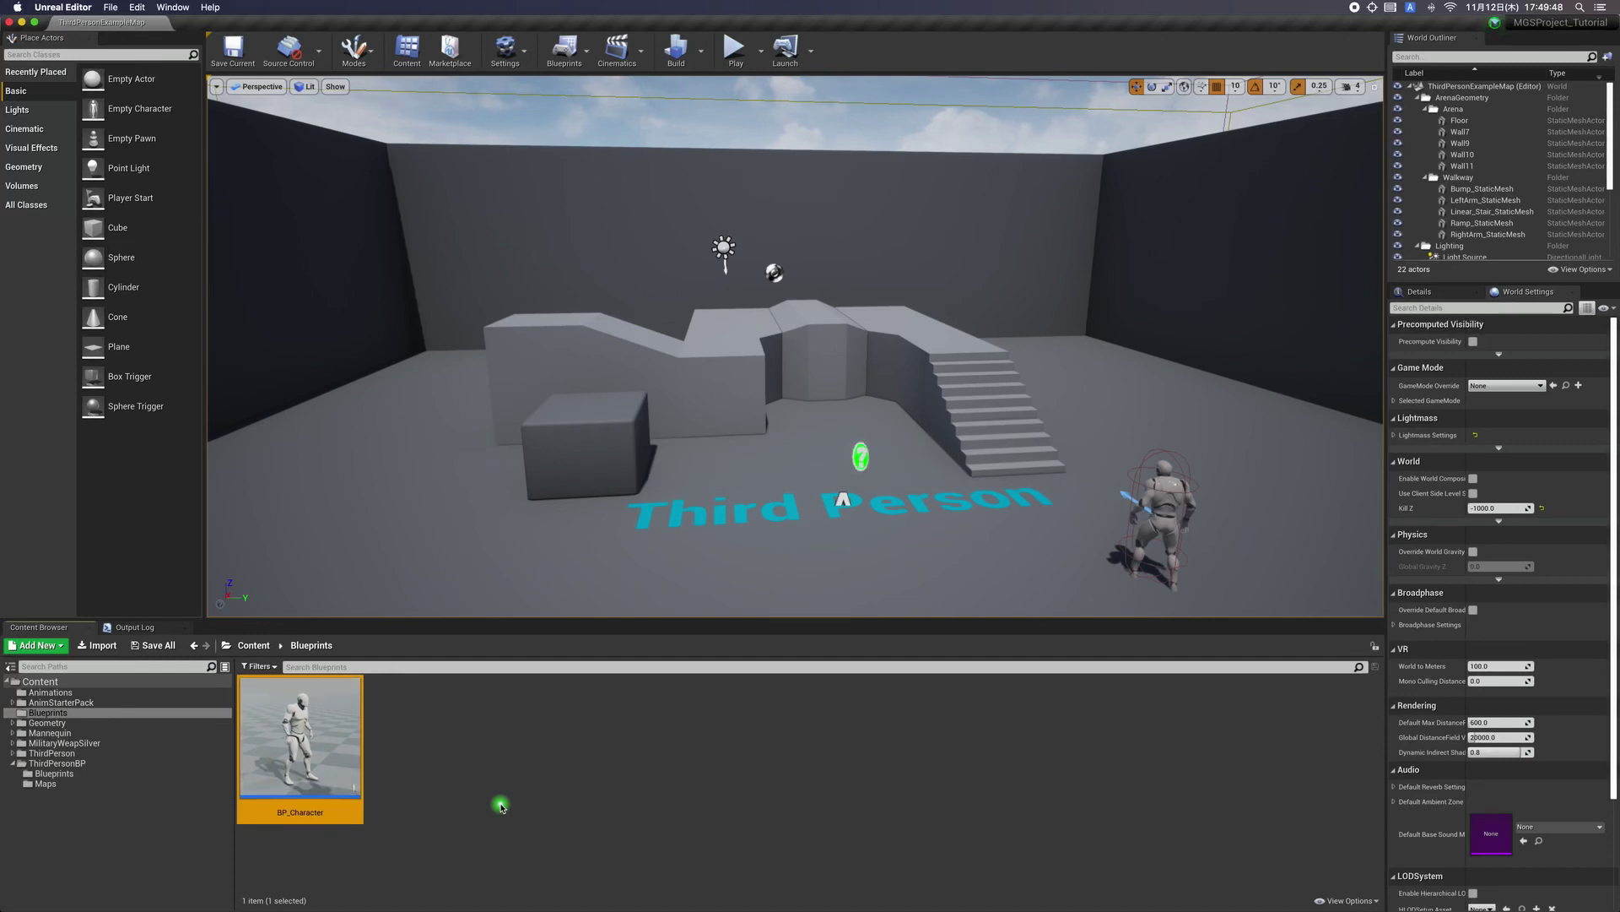
pyautogui.click(496, 789)
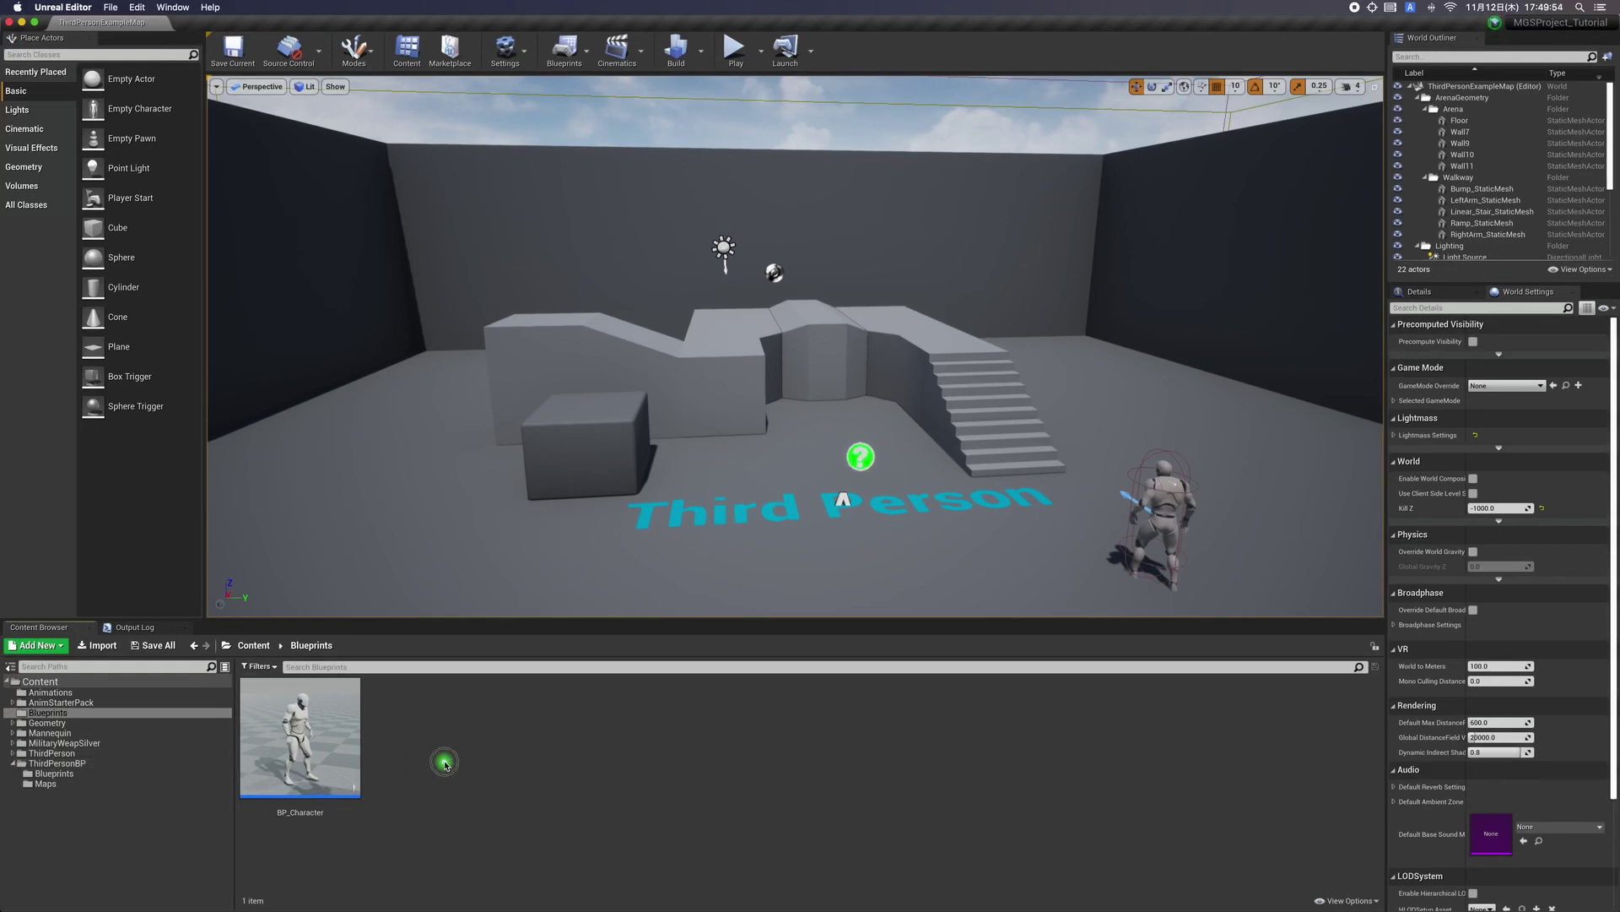
# Create a Game Mode Base blueprint named BP_MyGameMode.
pyautogui.rightClick(445, 740)
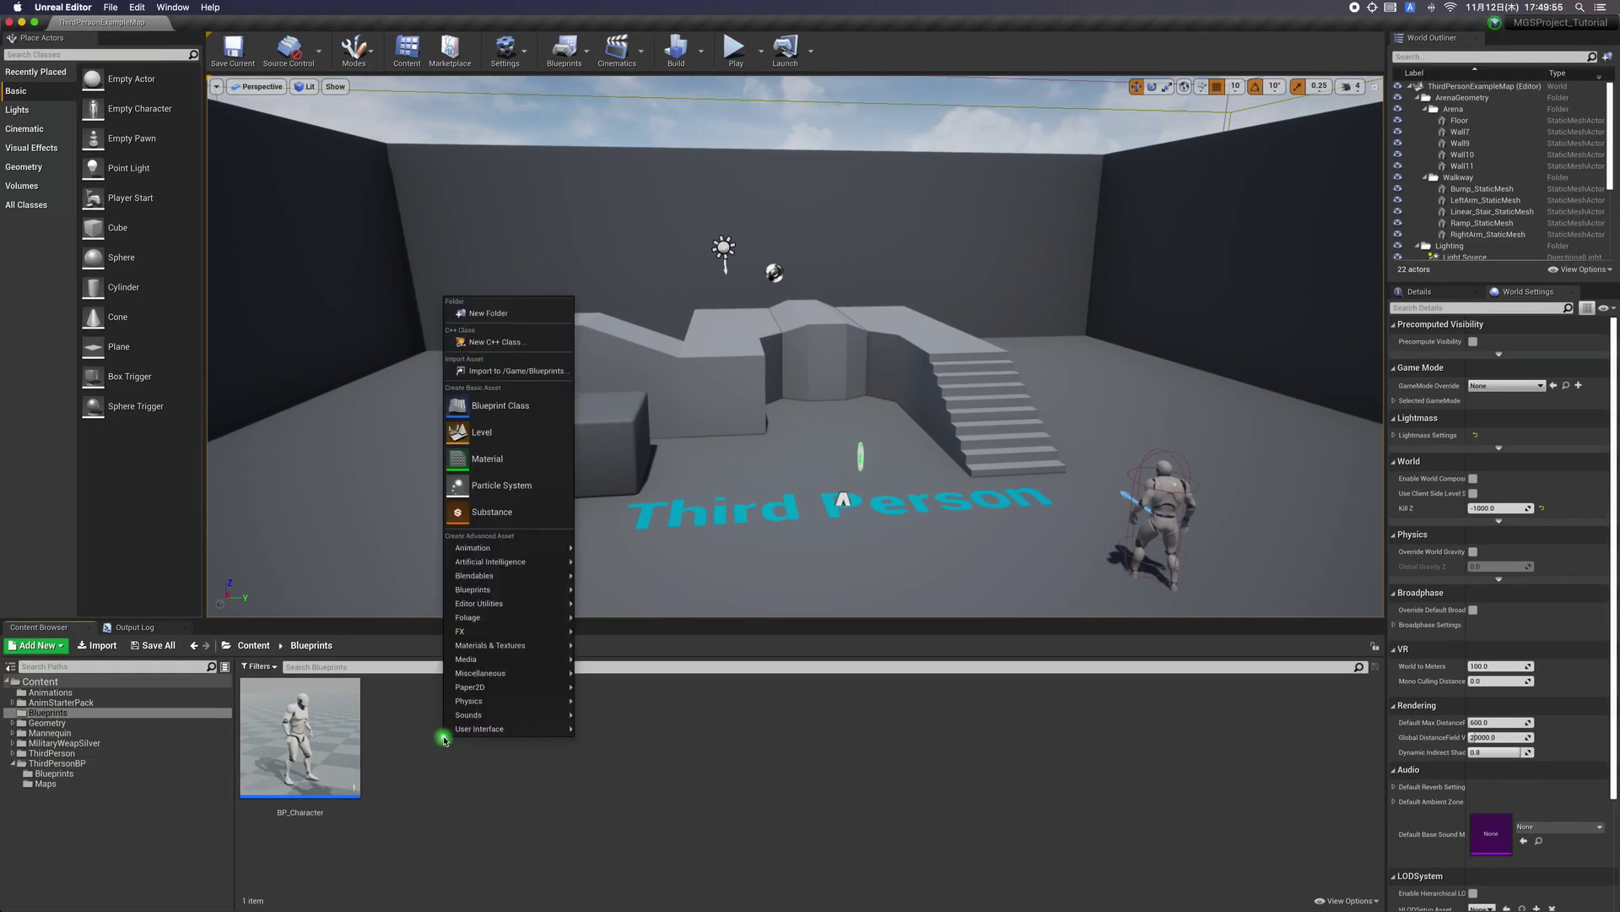
pyautogui.click(498, 406)
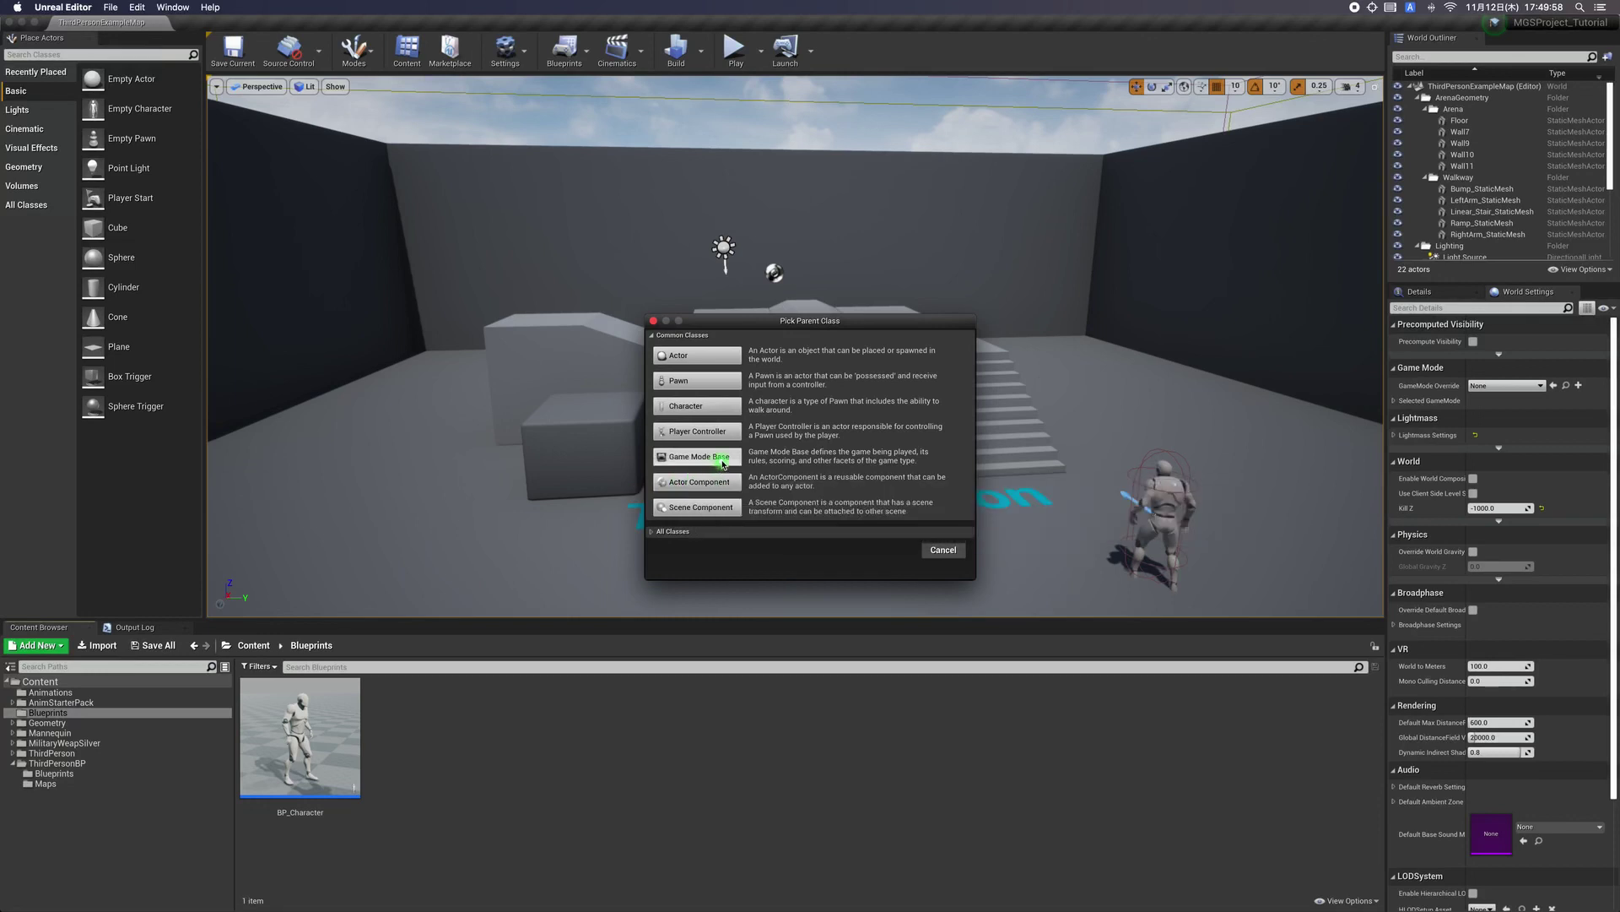
pyautogui.click(705, 457)
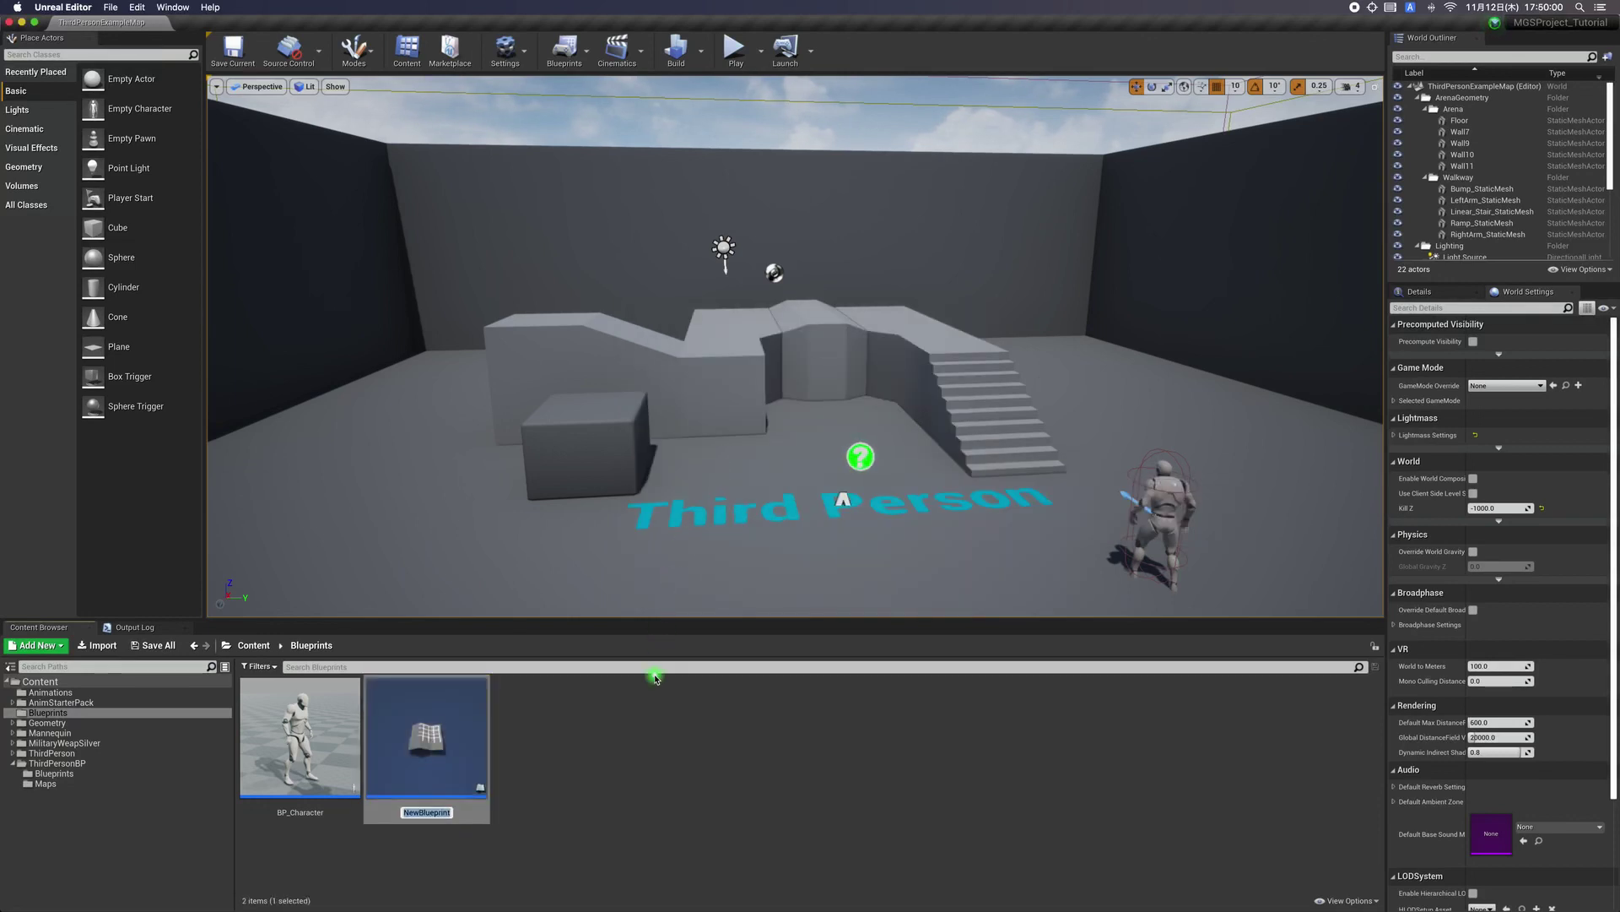
pyautogui.write('BP_MyGameMode')
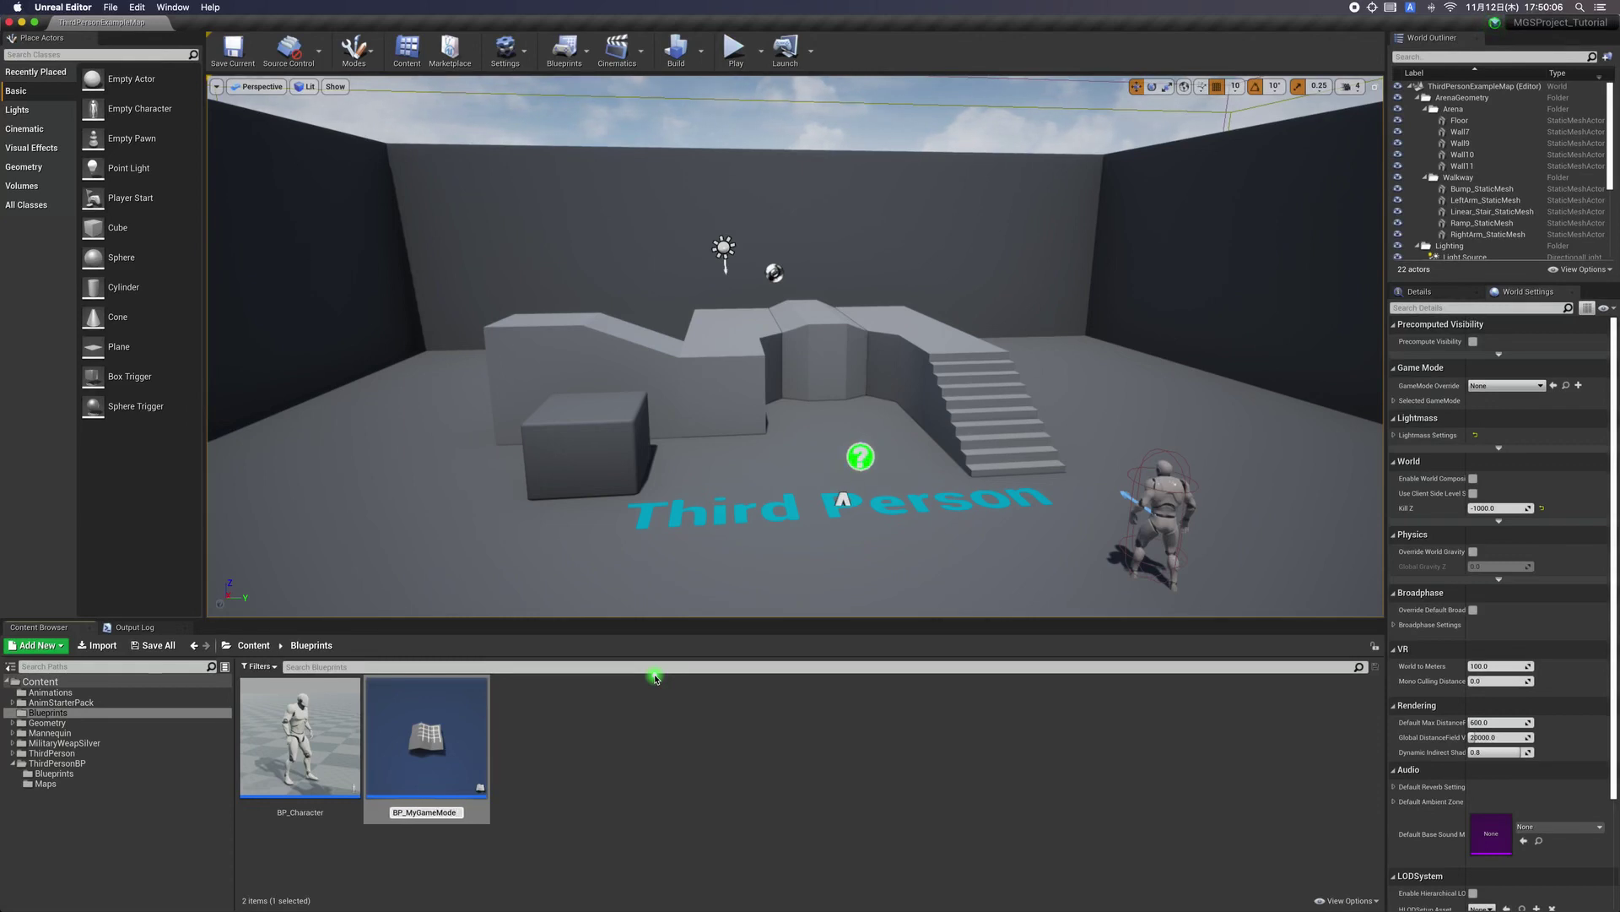
pyautogui.press('Return')
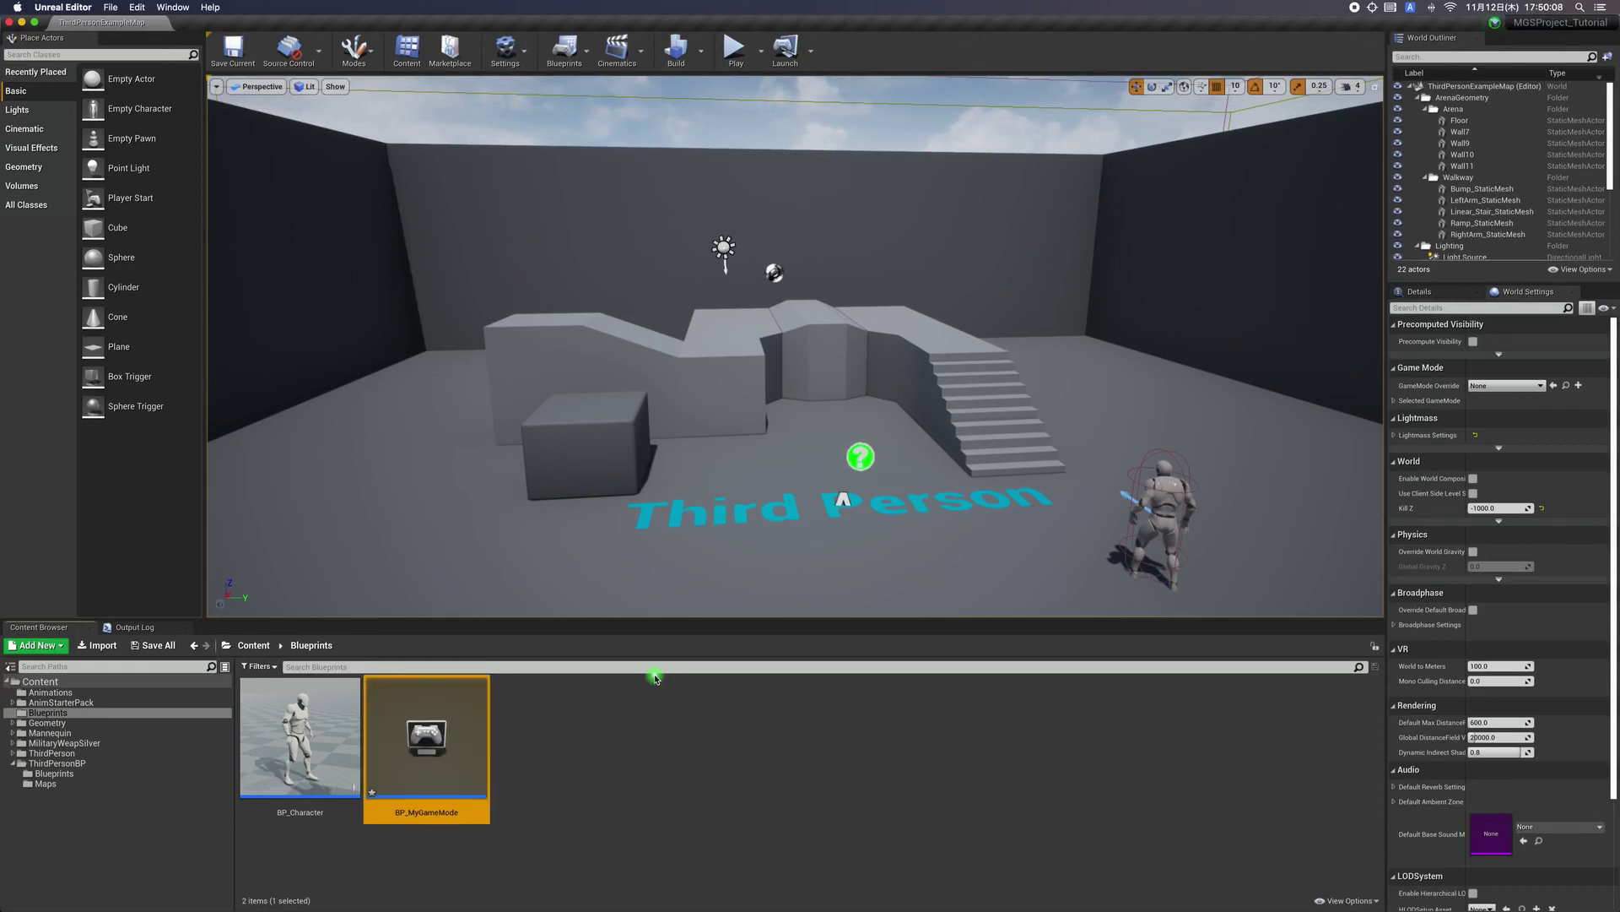
pyautogui.click(606, 750)
pyautogui.click(471, 731)
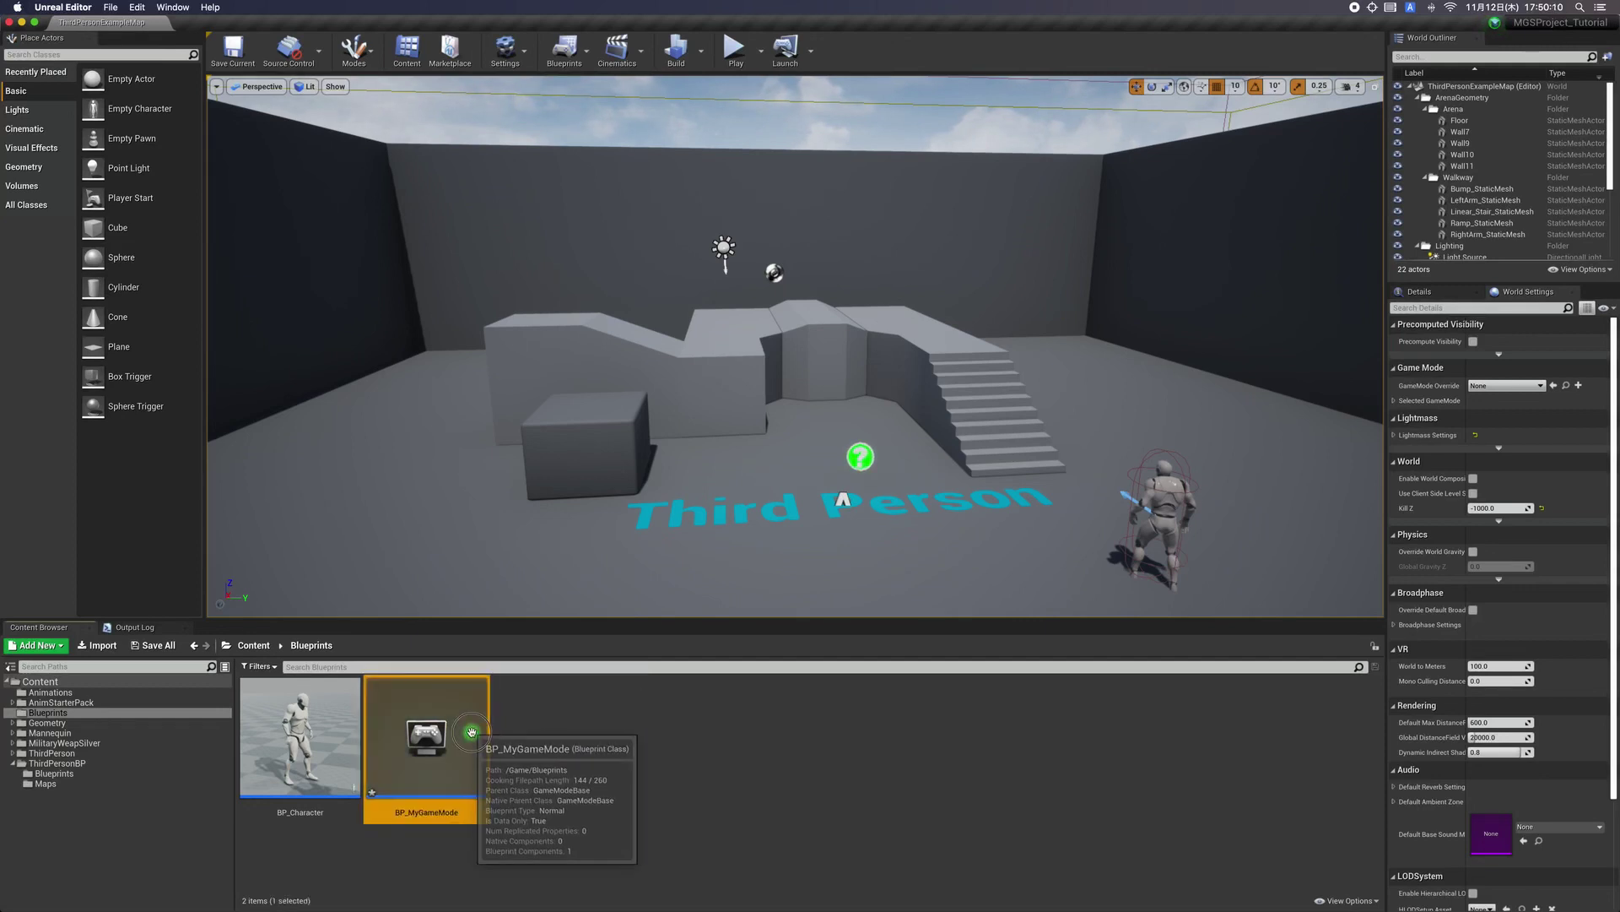
# Set BP_MyGameMode as the level's GameMode Override with BP_Character as default pawn.
pyautogui.click(1536, 294)
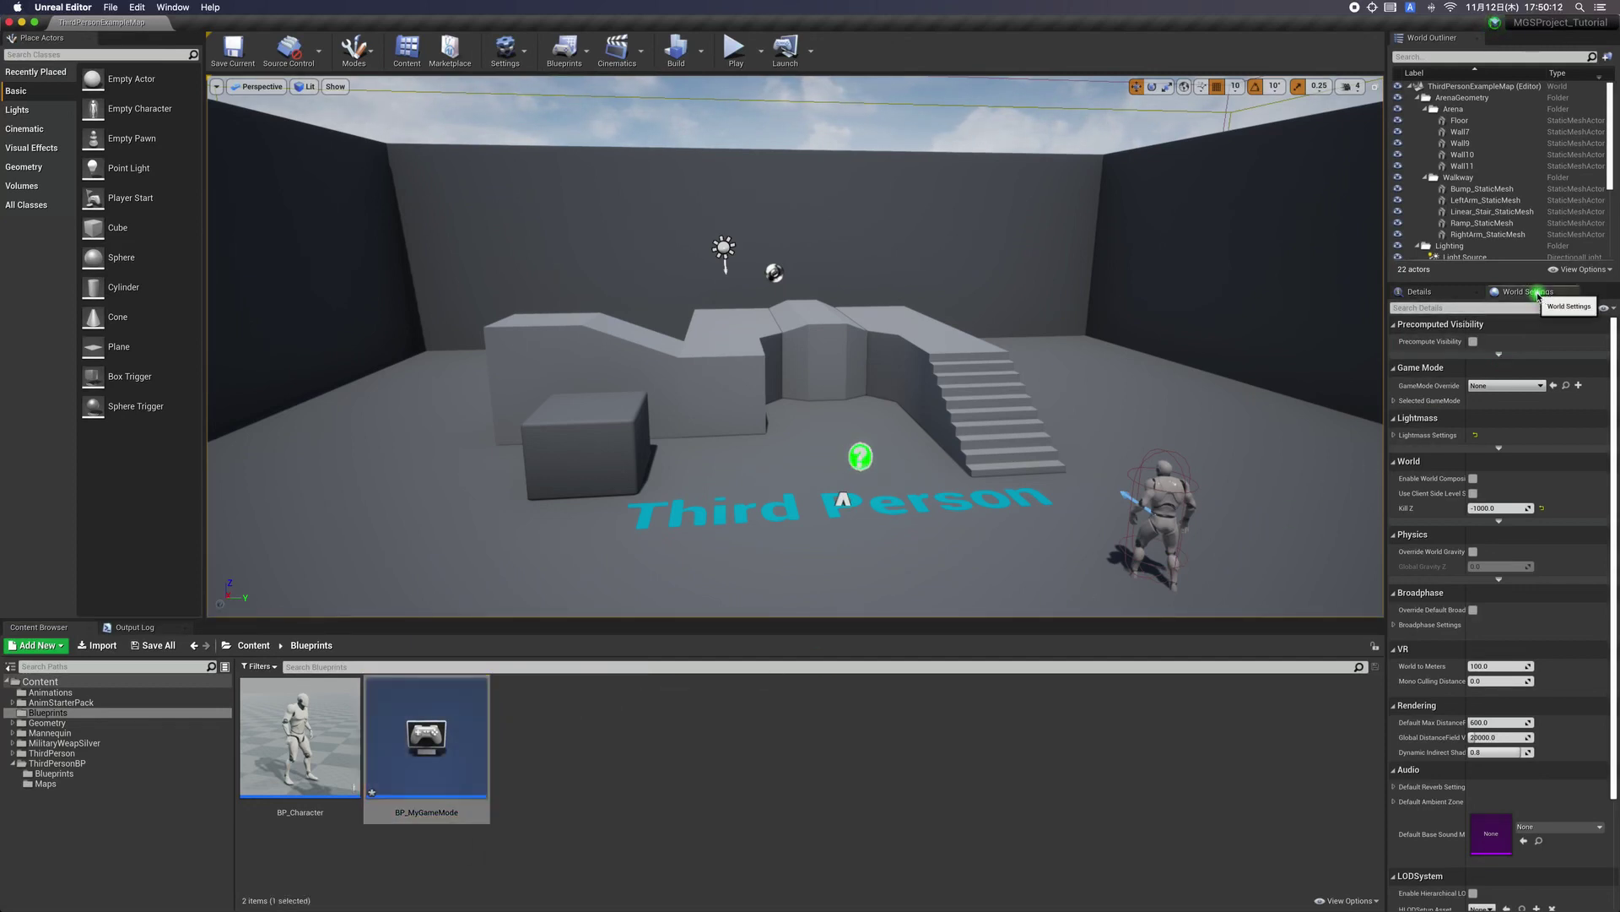
pyautogui.click(1509, 386)
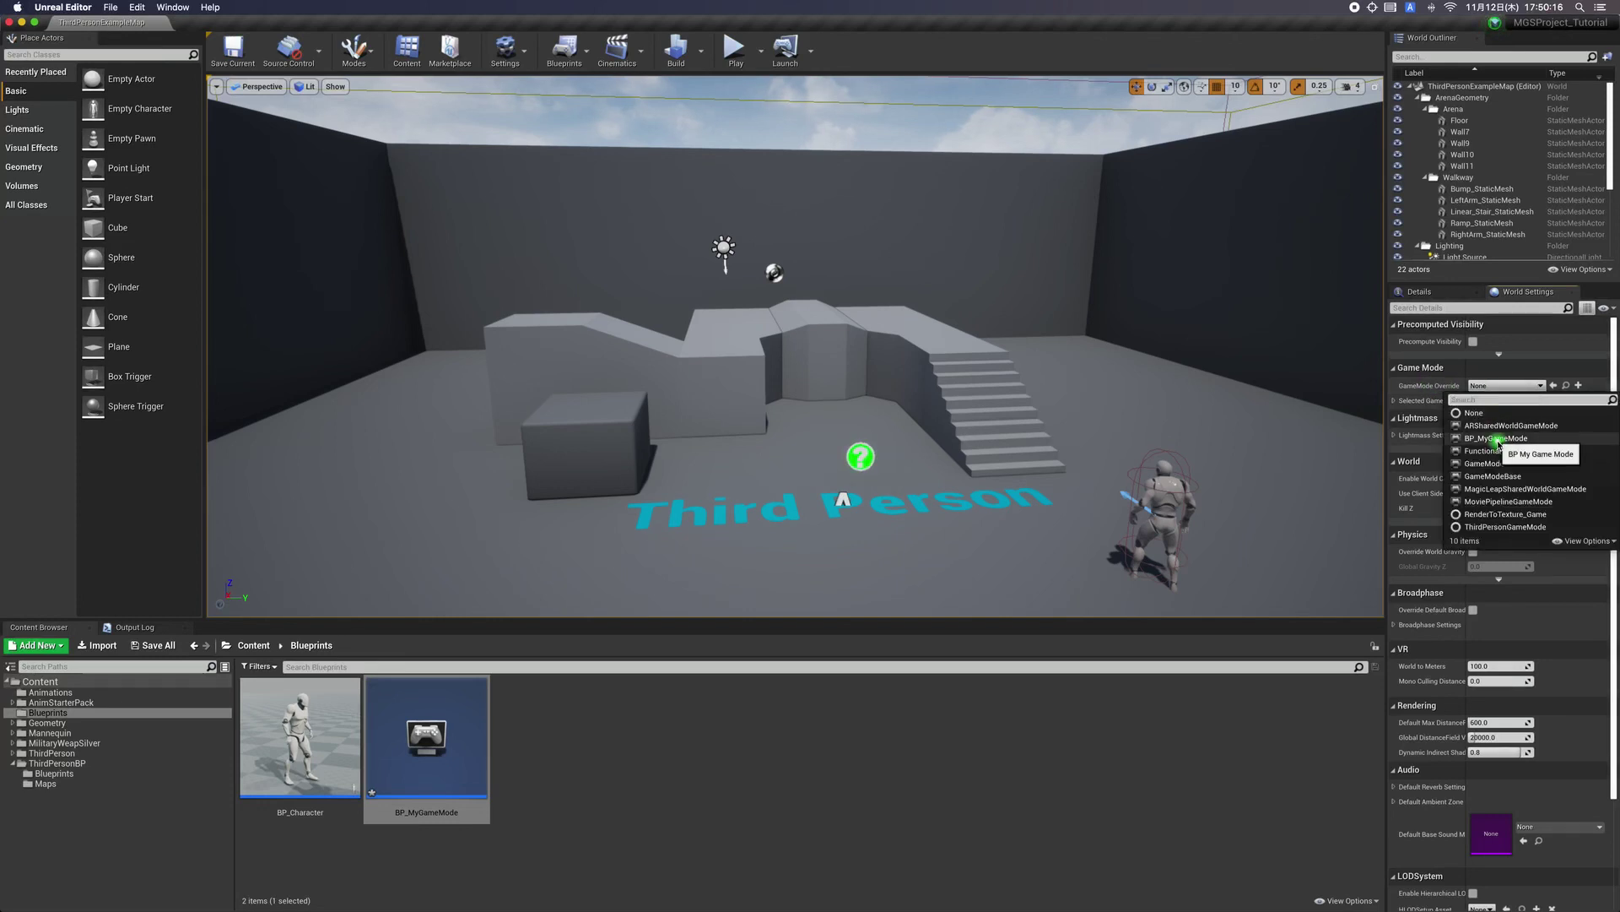
pyautogui.click(1498, 441)
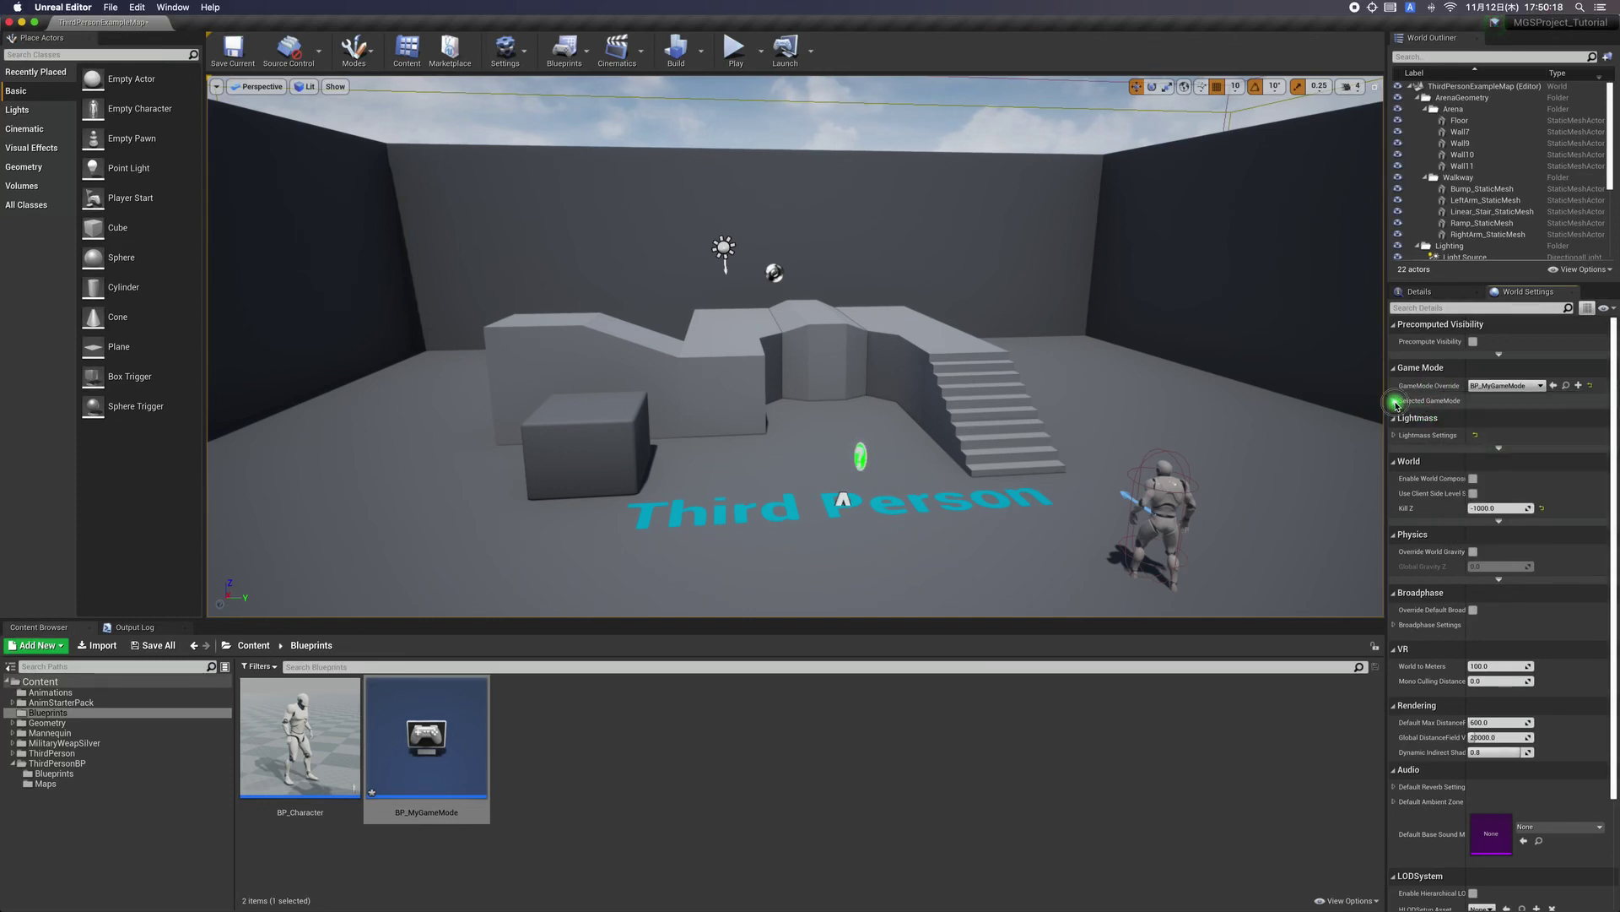
pyautogui.click(1396, 403)
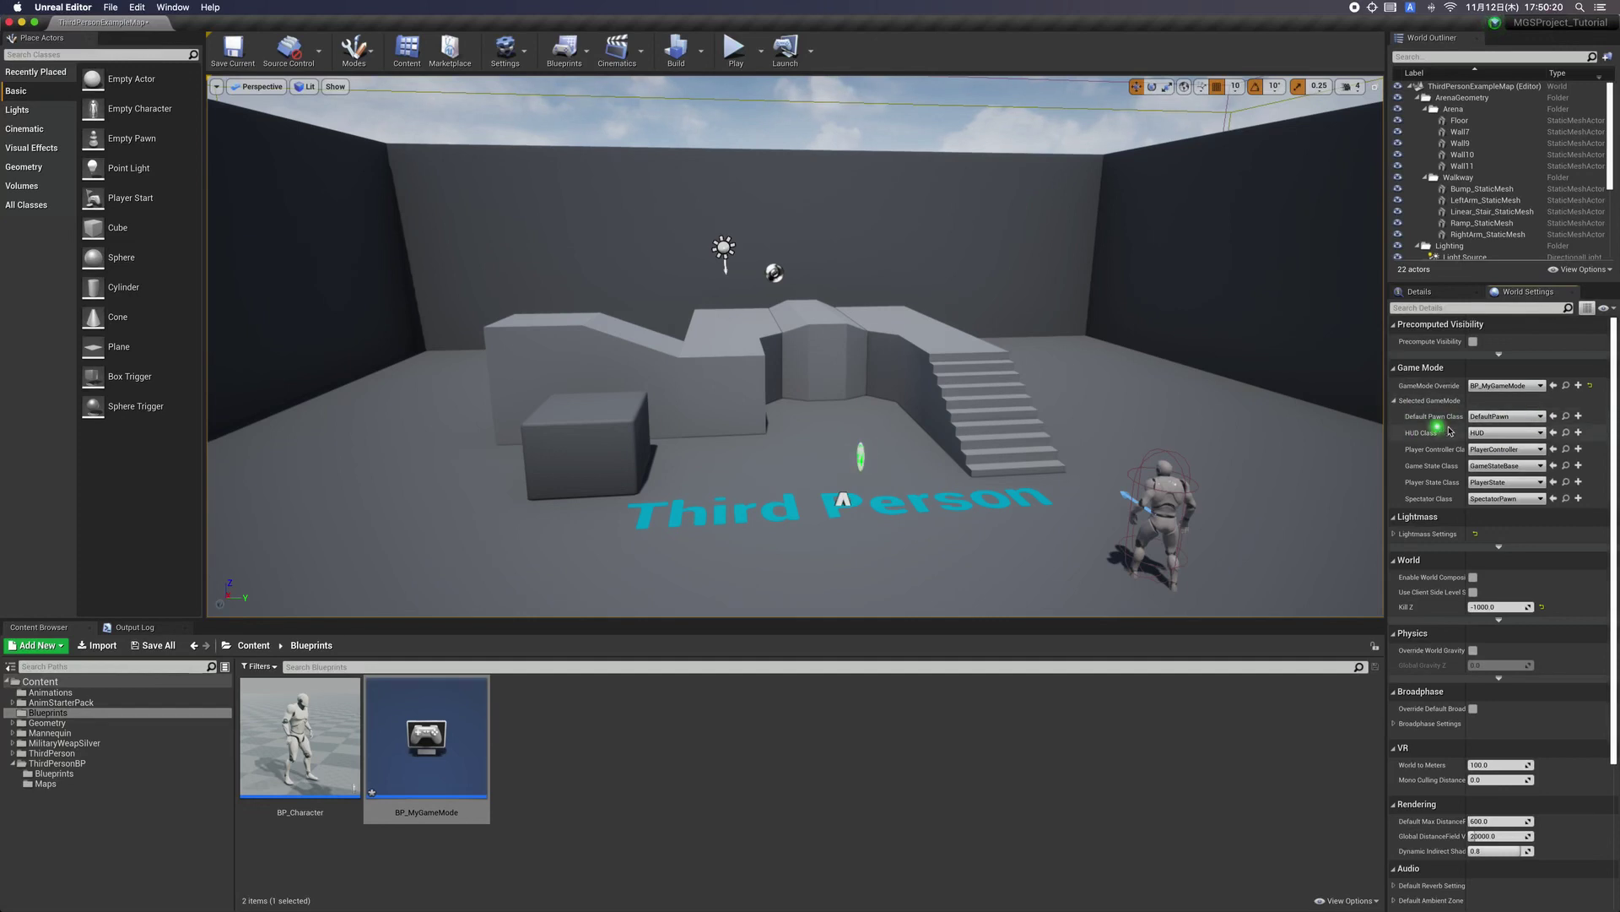
pyautogui.click(1506, 416)
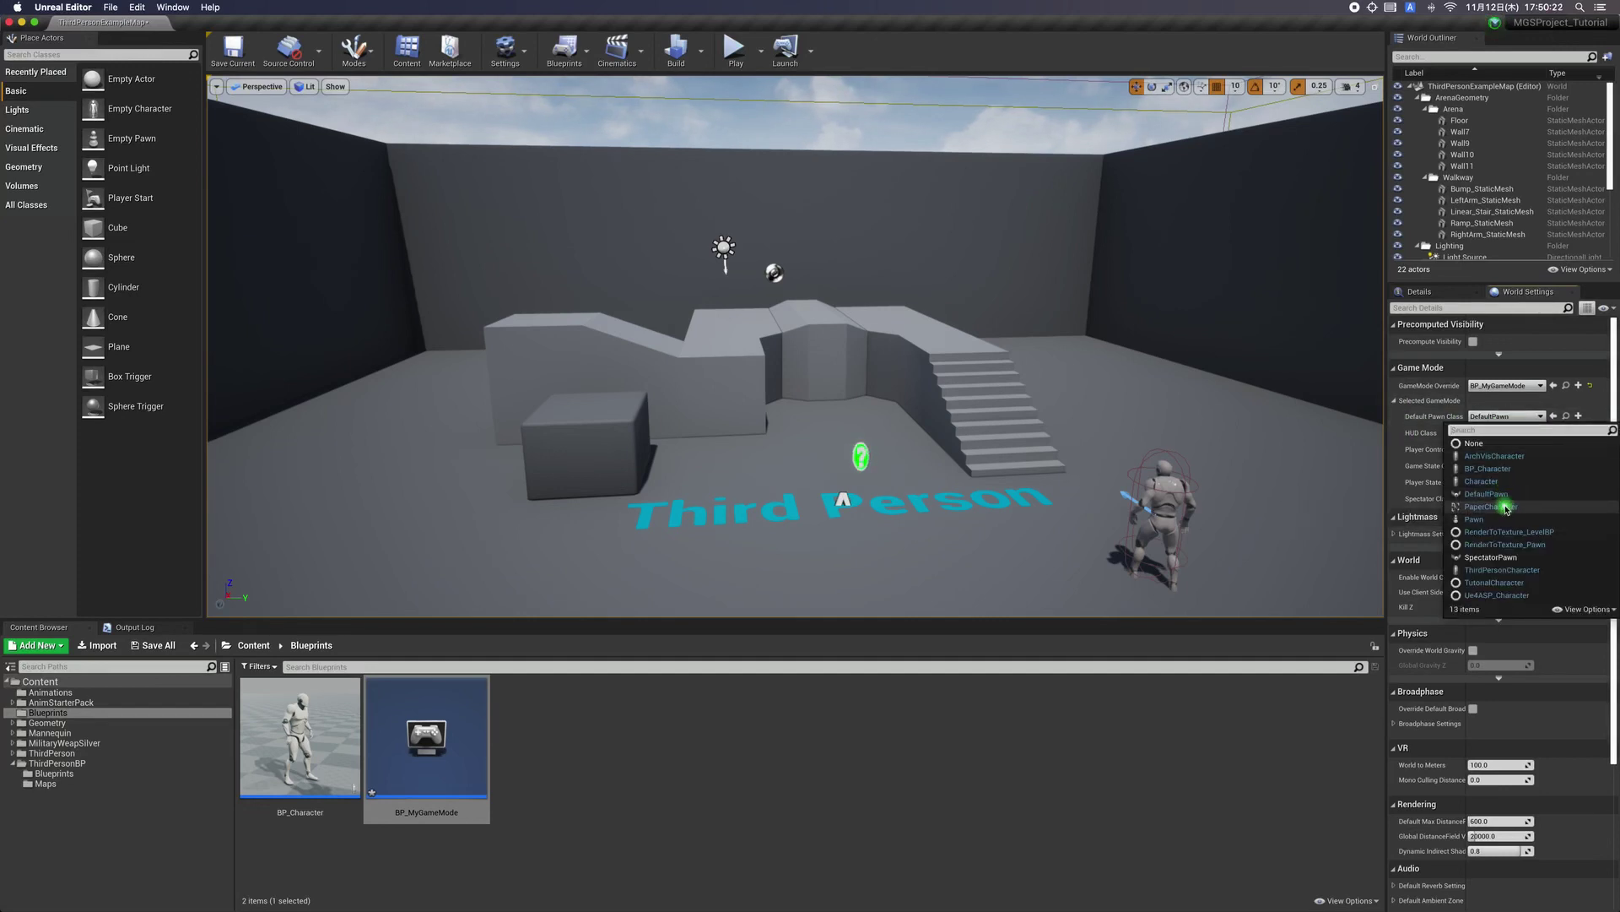
pyautogui.click(1488, 469)
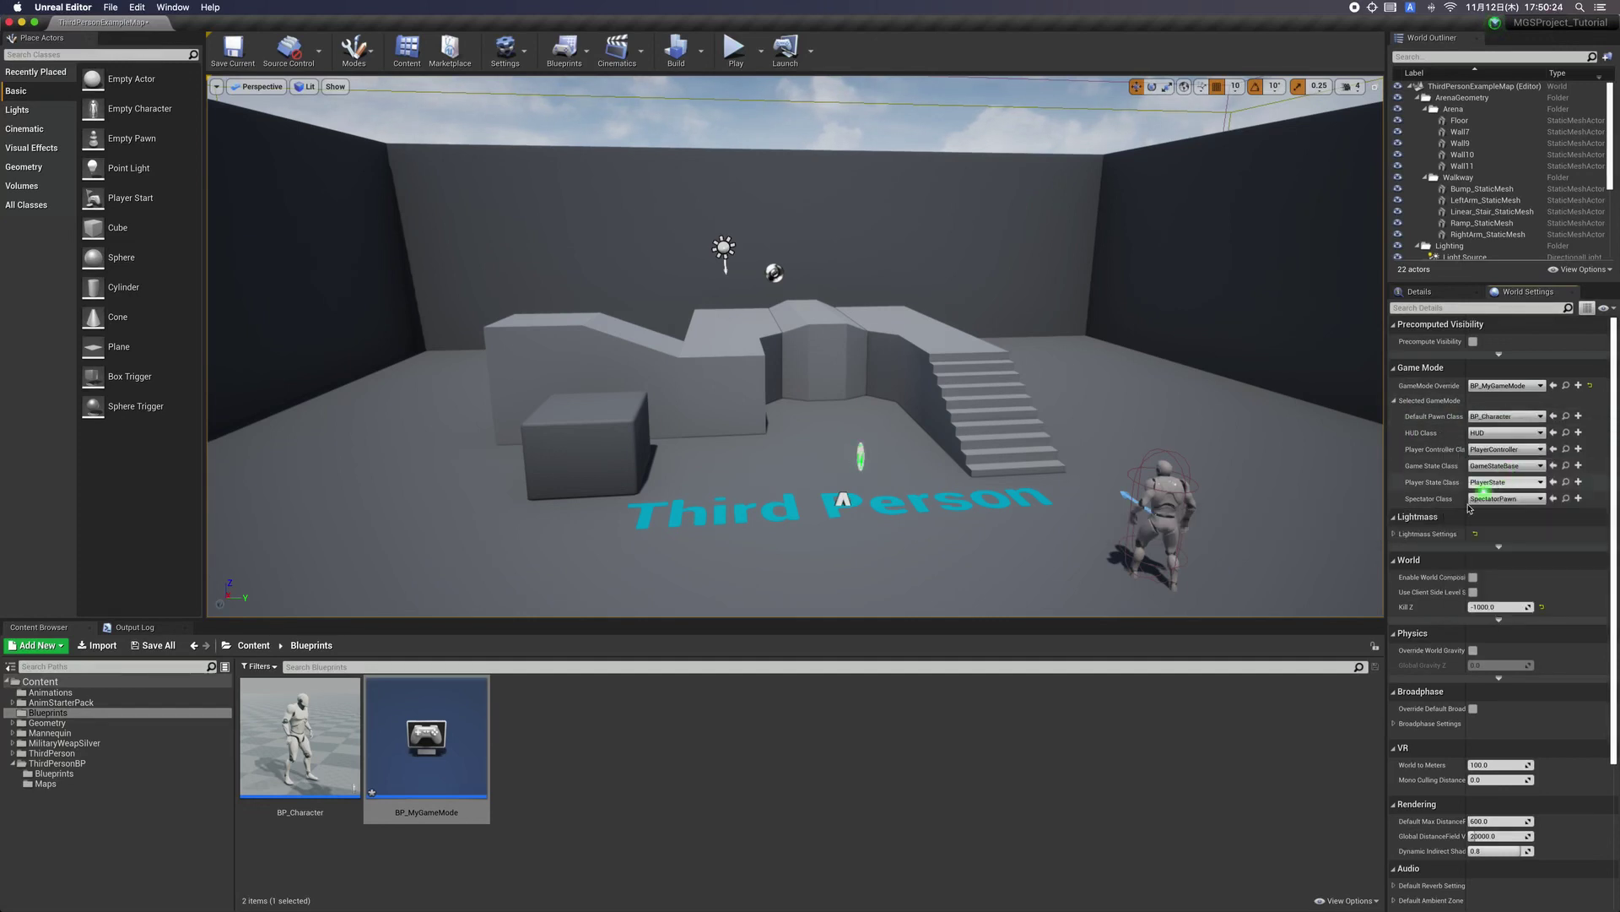
# Save all three changed files, then select the ThirdPersonCharacter in the level.
pyautogui.click(1050, 715)
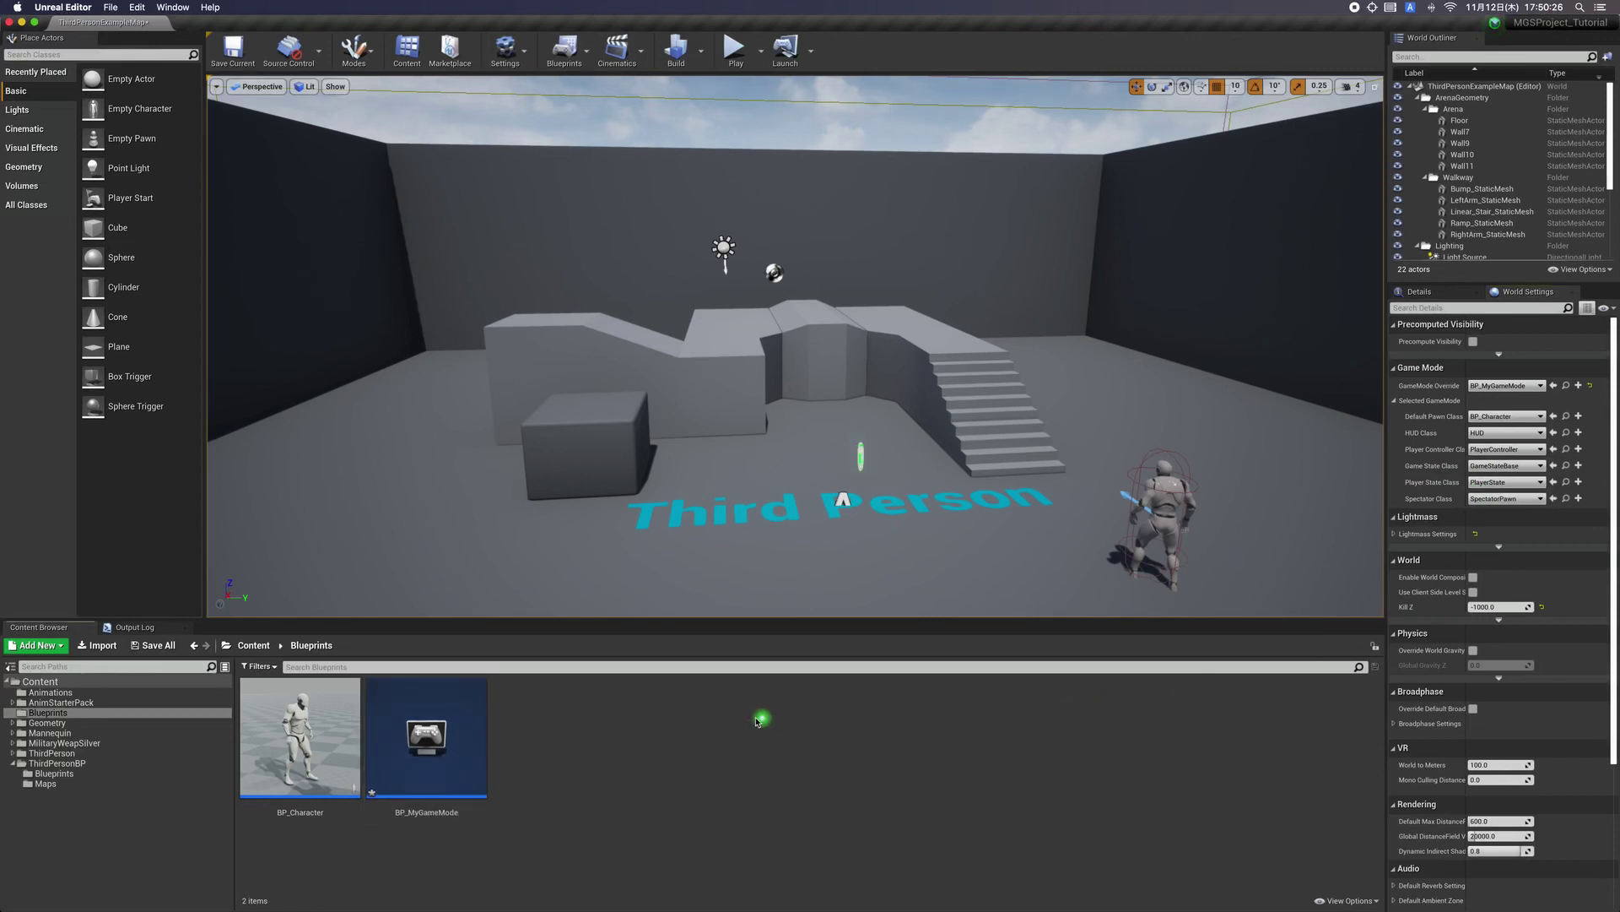
pyautogui.click(147, 646)
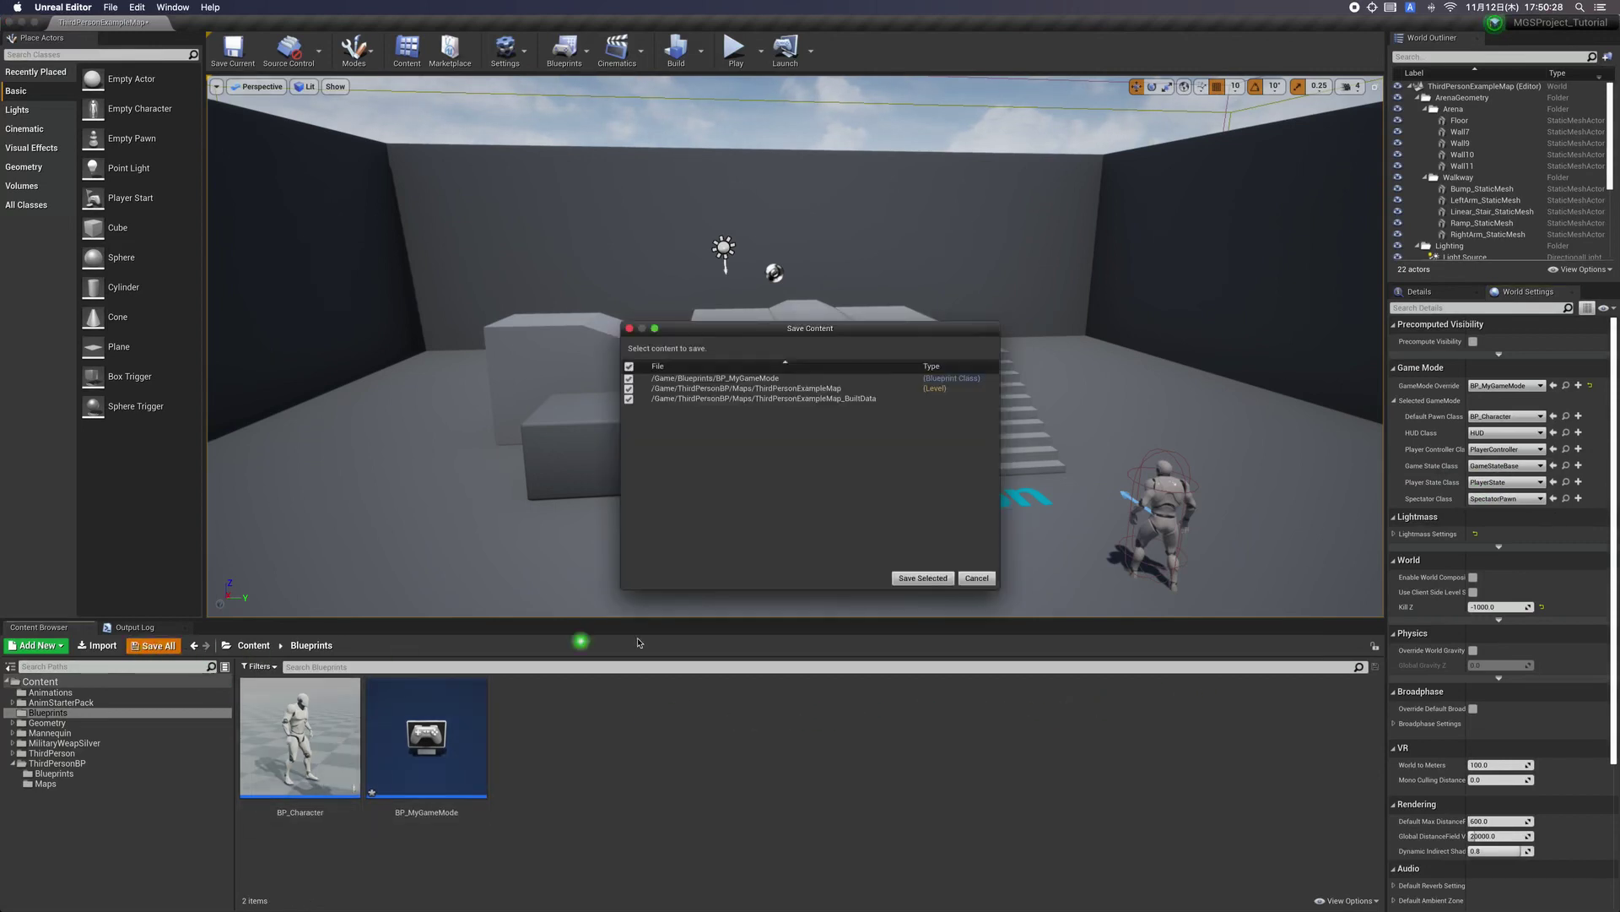
pyautogui.click(923, 579)
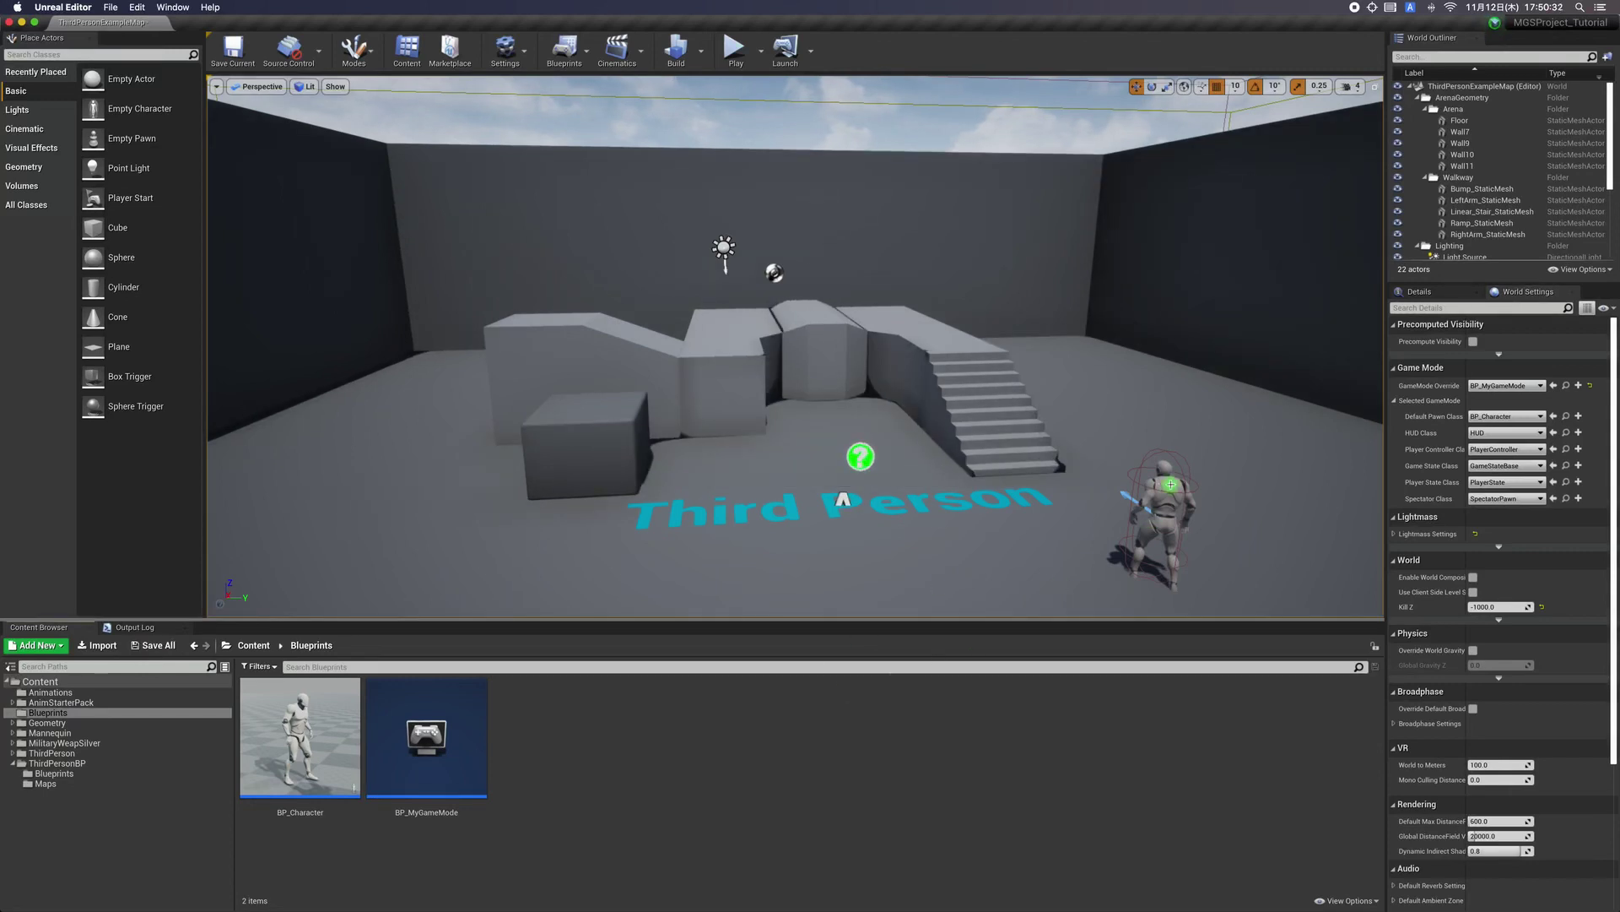
pyautogui.click(1171, 484)
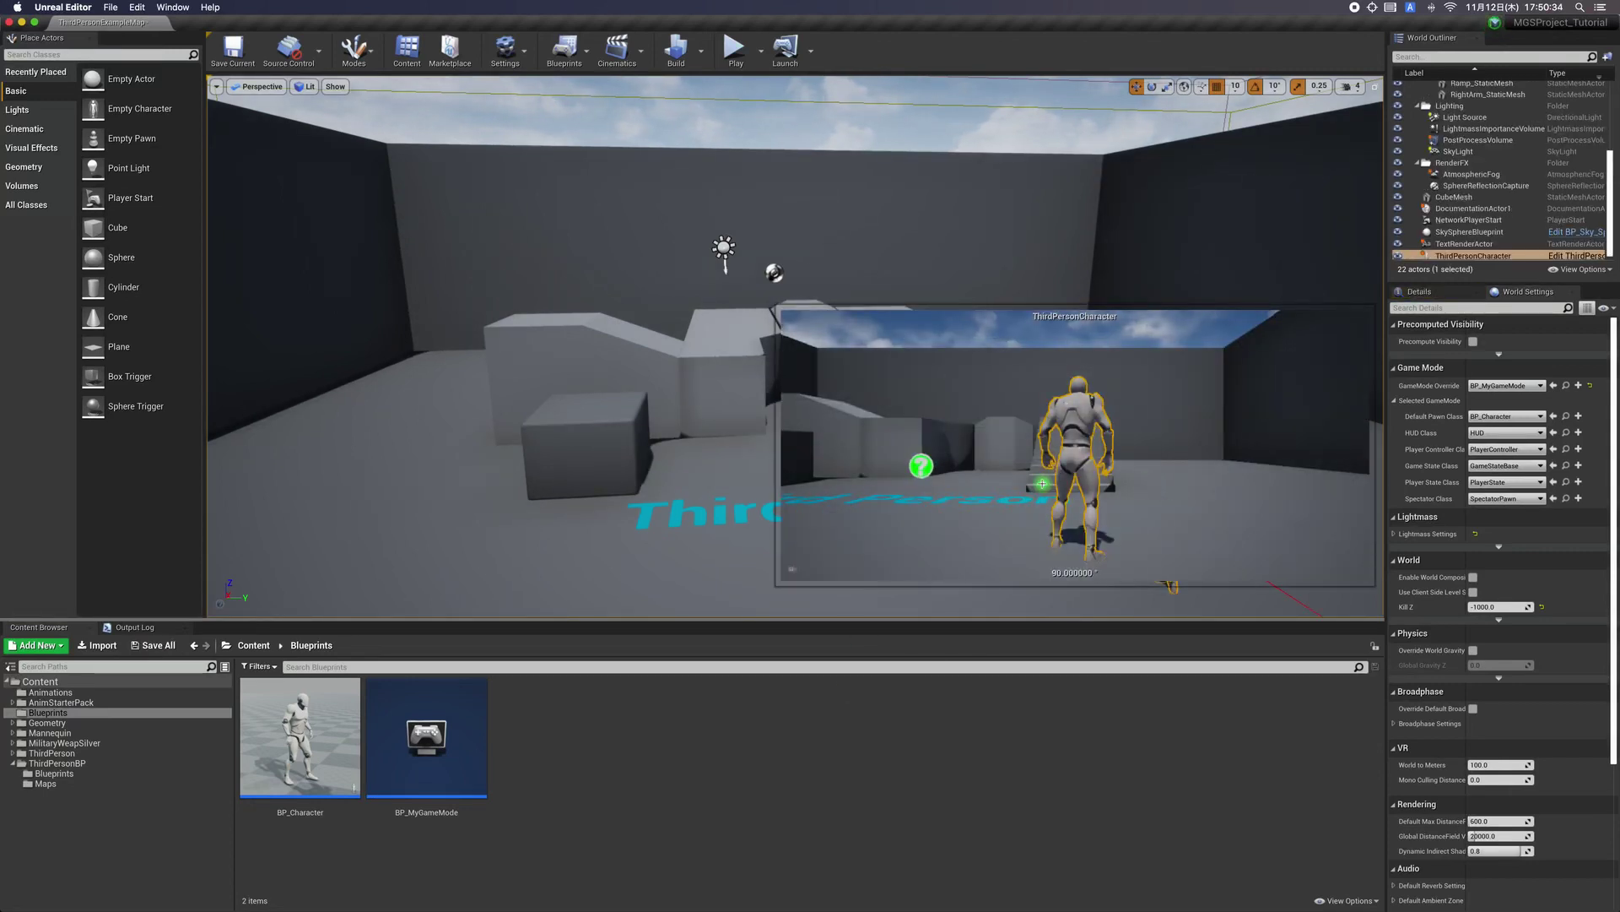
# Delete the ThirdPersonCharacter from the level and open Mannequin > Animations, which holds ThirdPerson_AnimBP.
pyautogui.press('Delete')
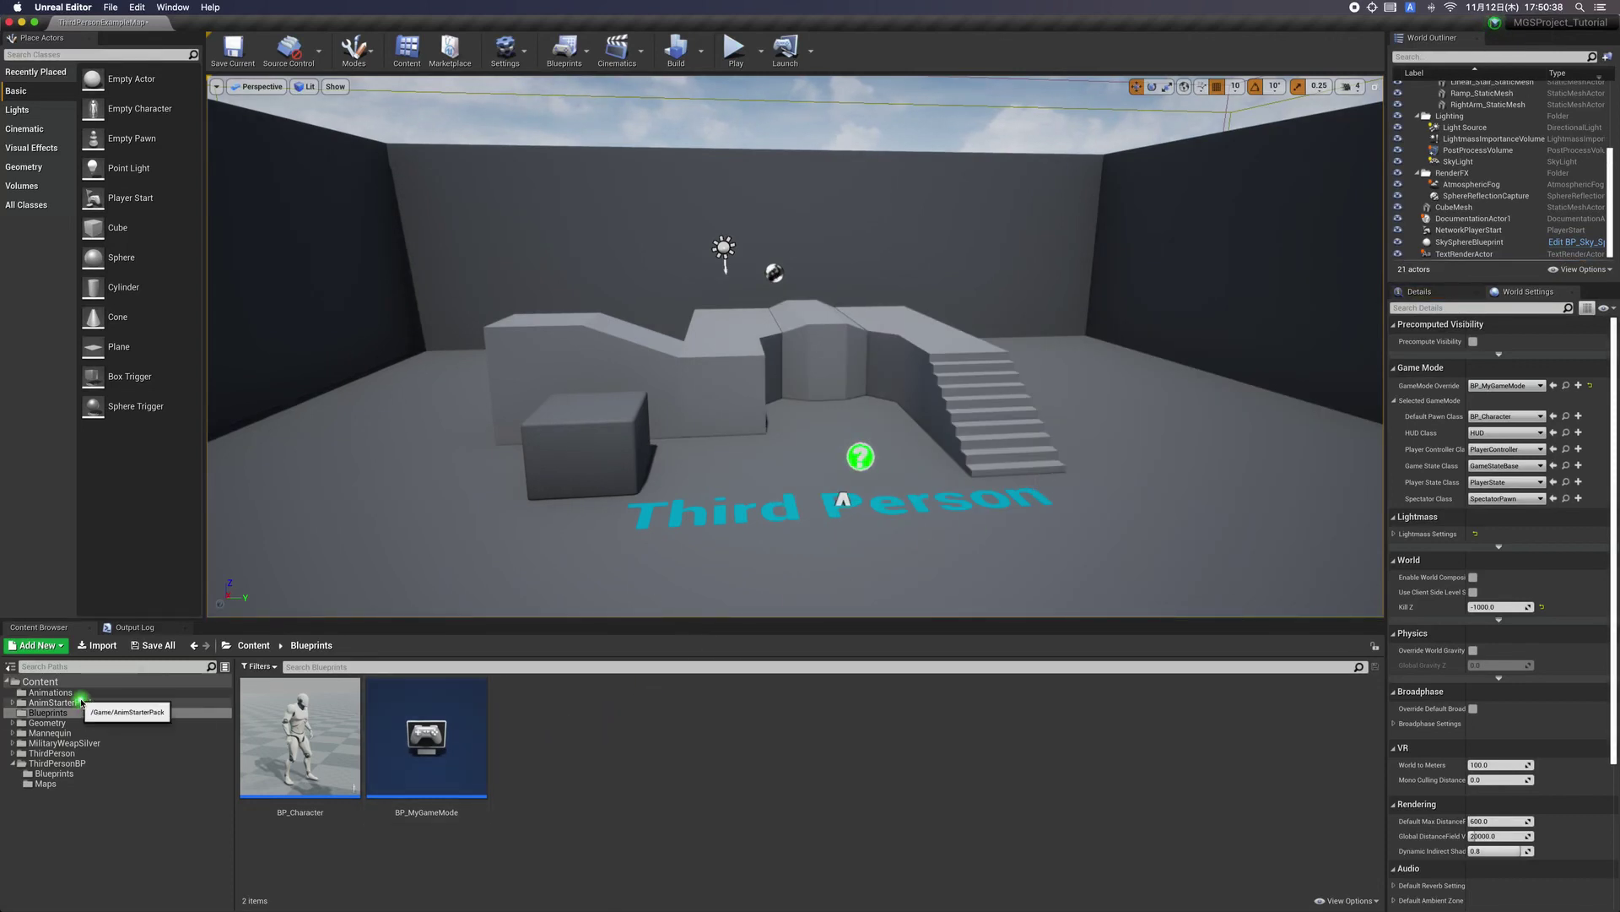
pyautogui.click(76, 693)
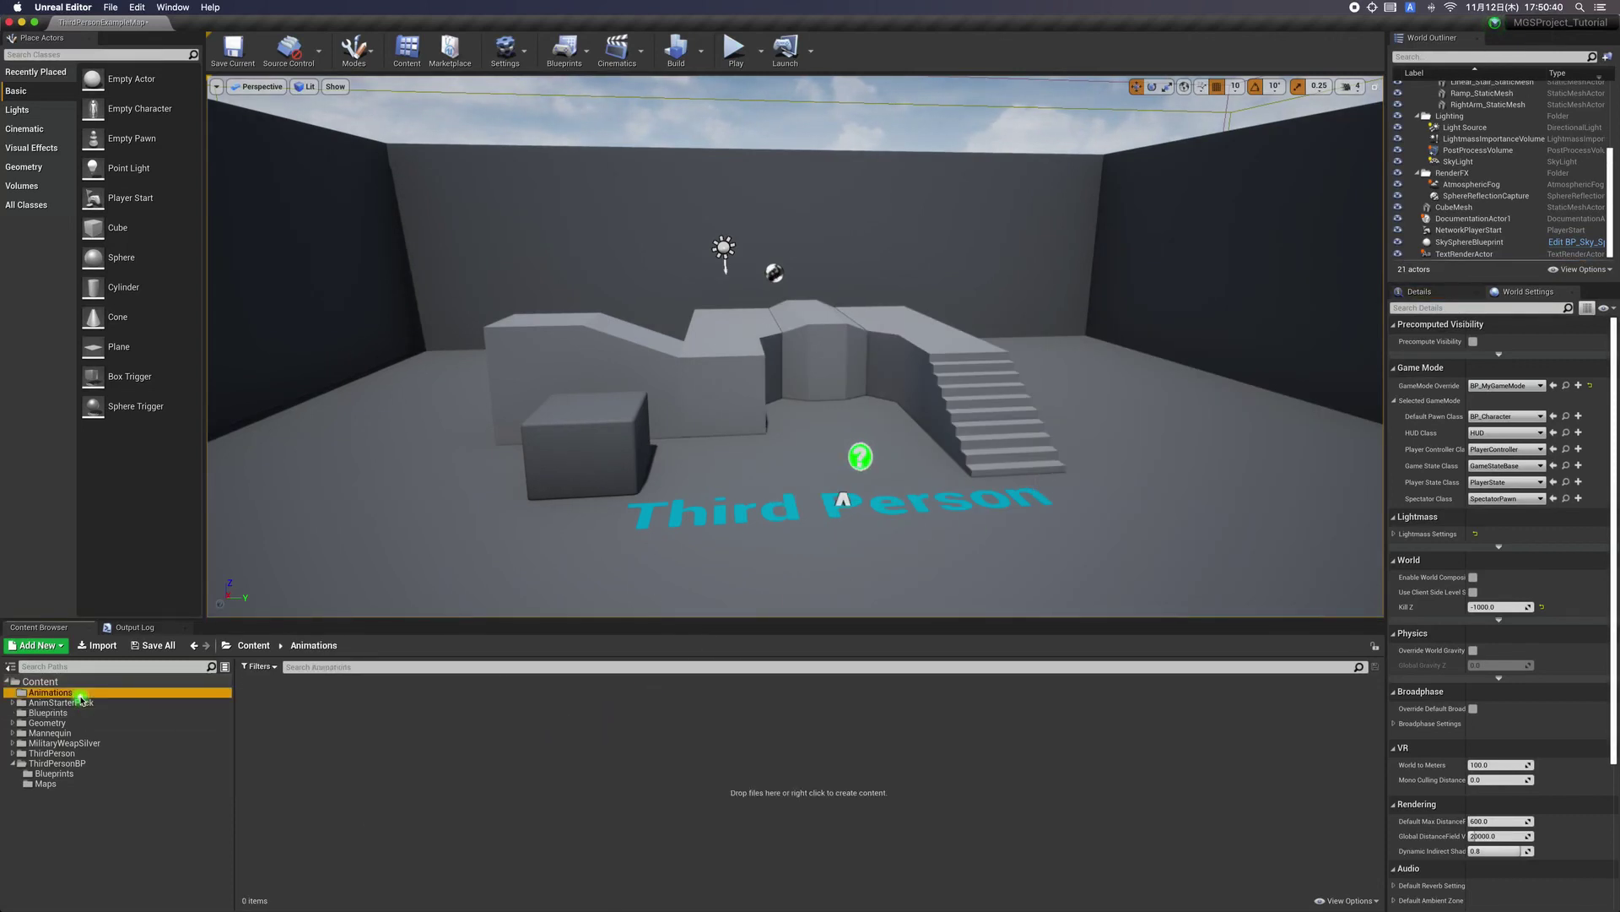
pyautogui.click(66, 734)
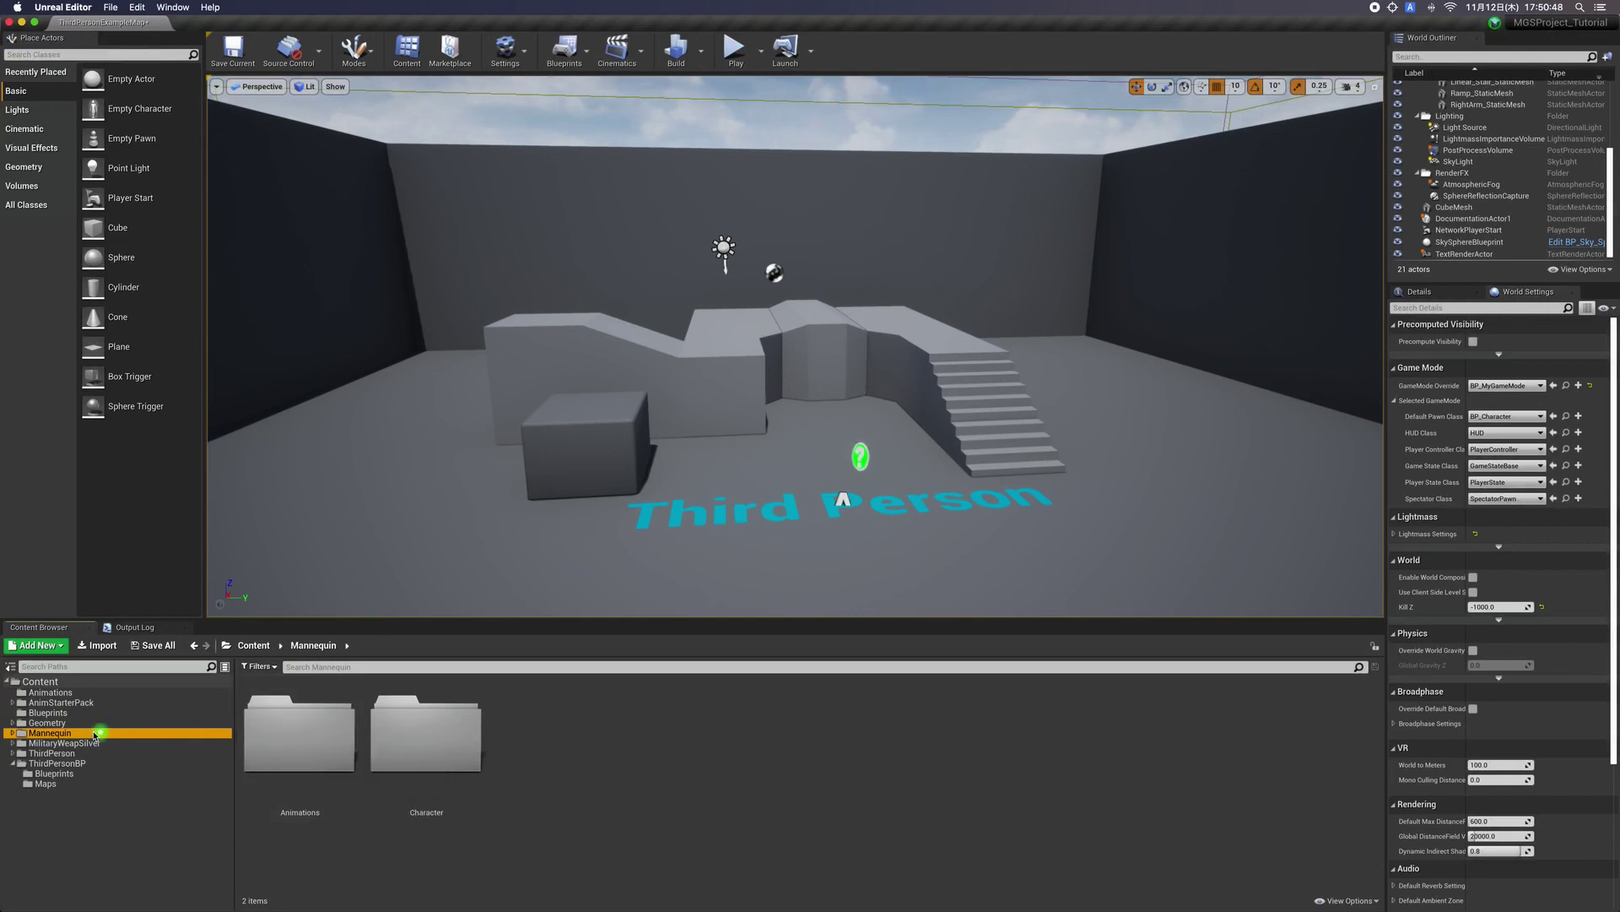
pyautogui.doubleClick(290, 748)
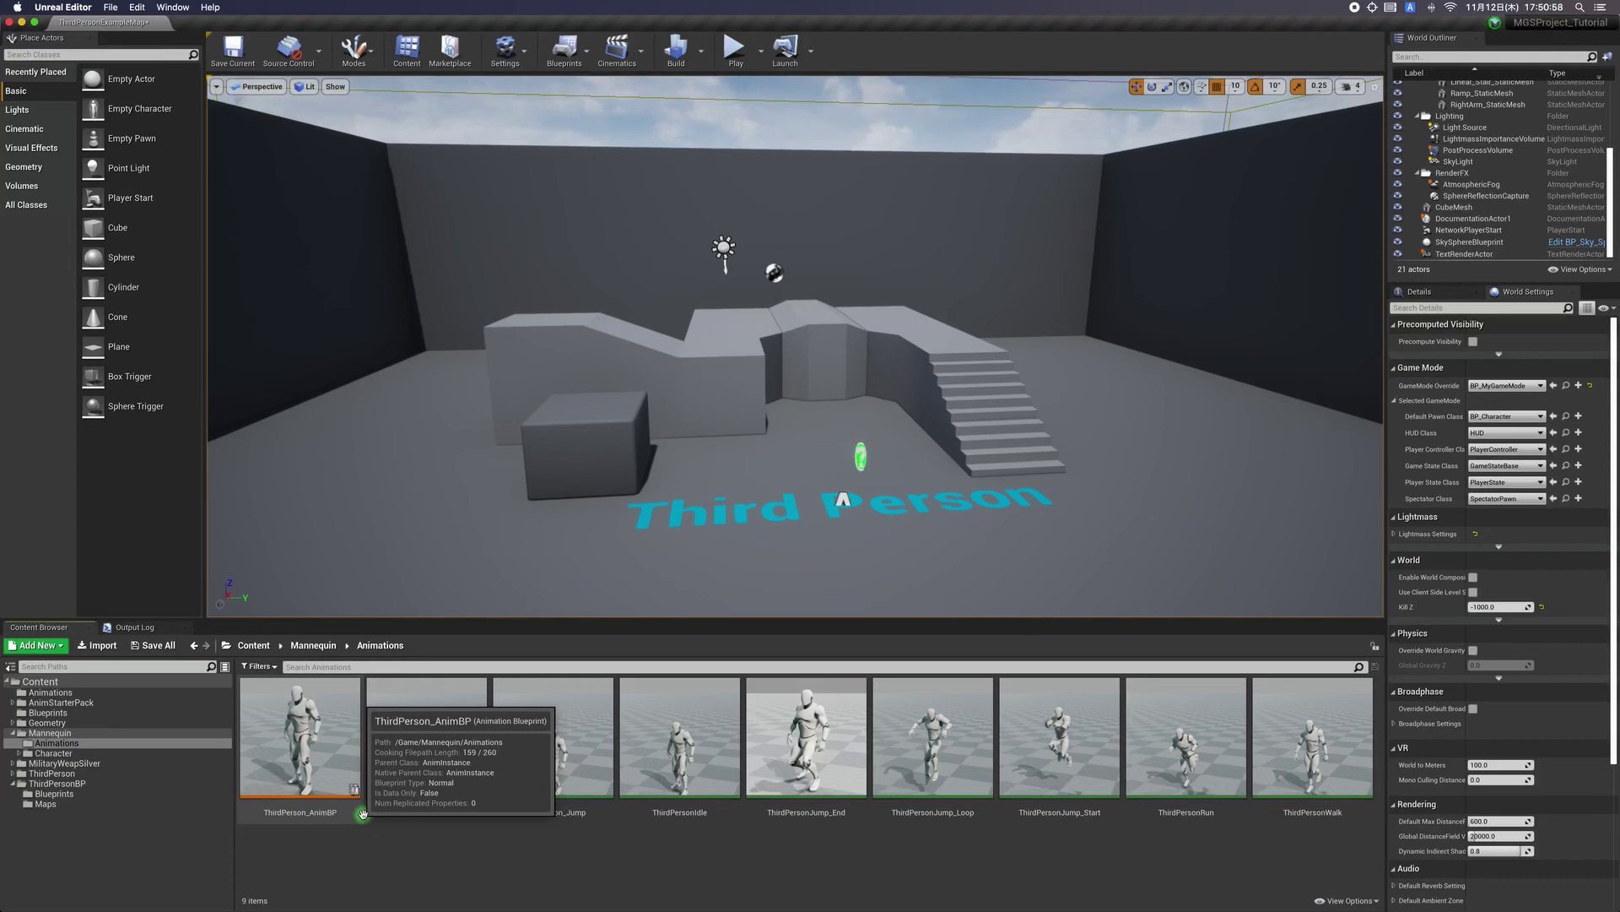
pyautogui.click(81, 703)
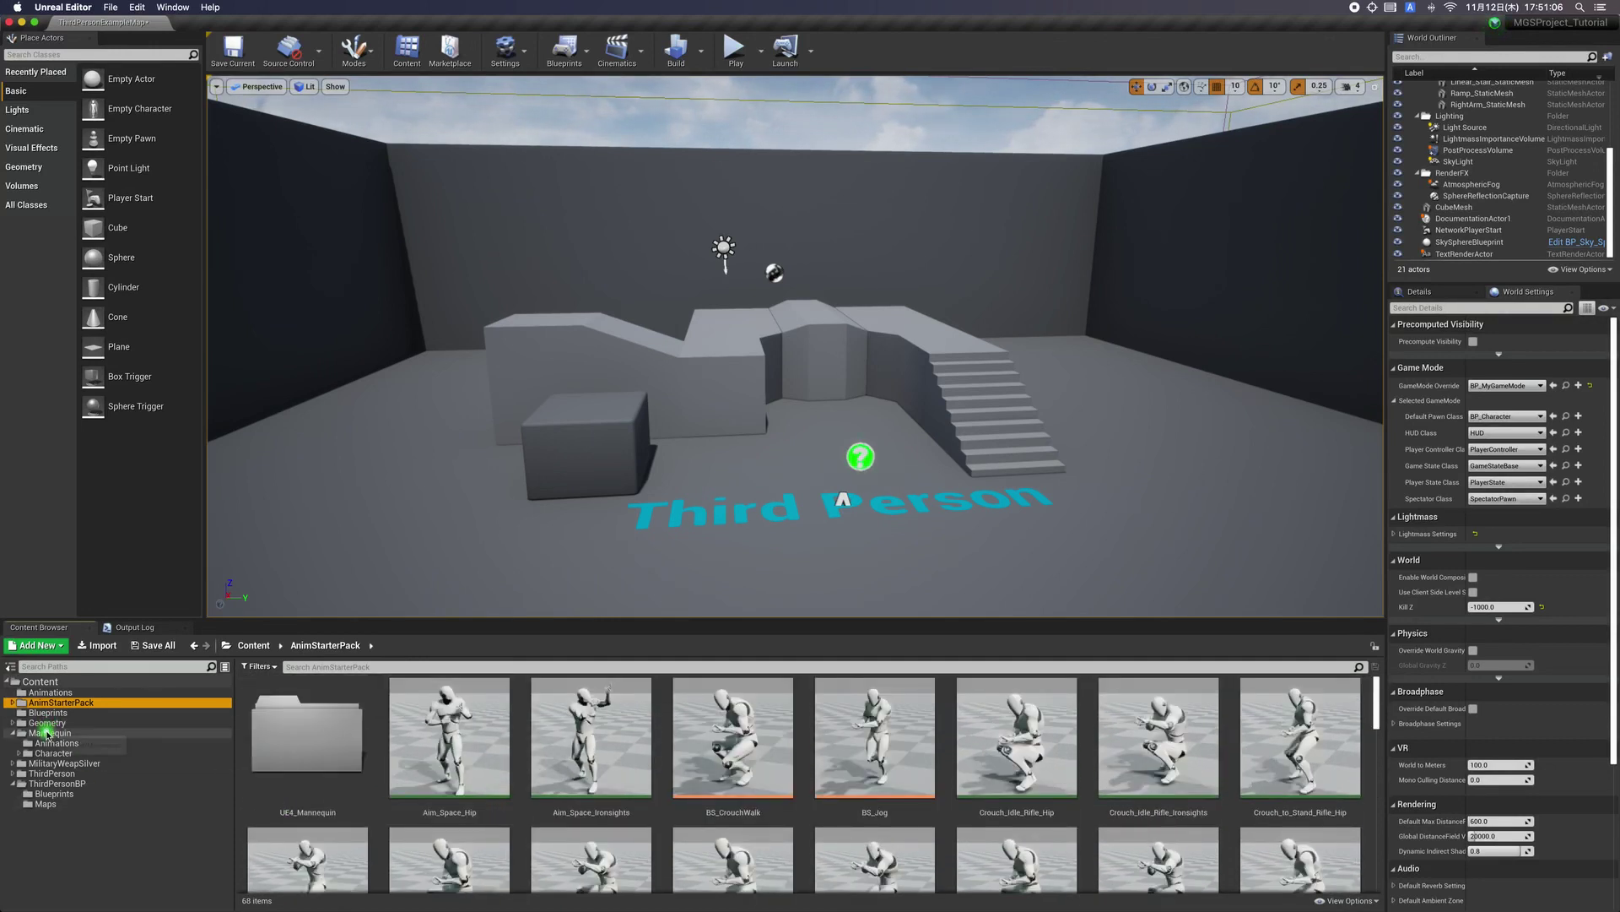
pyautogui.click(50, 732)
pyautogui.doubleClick(306, 757)
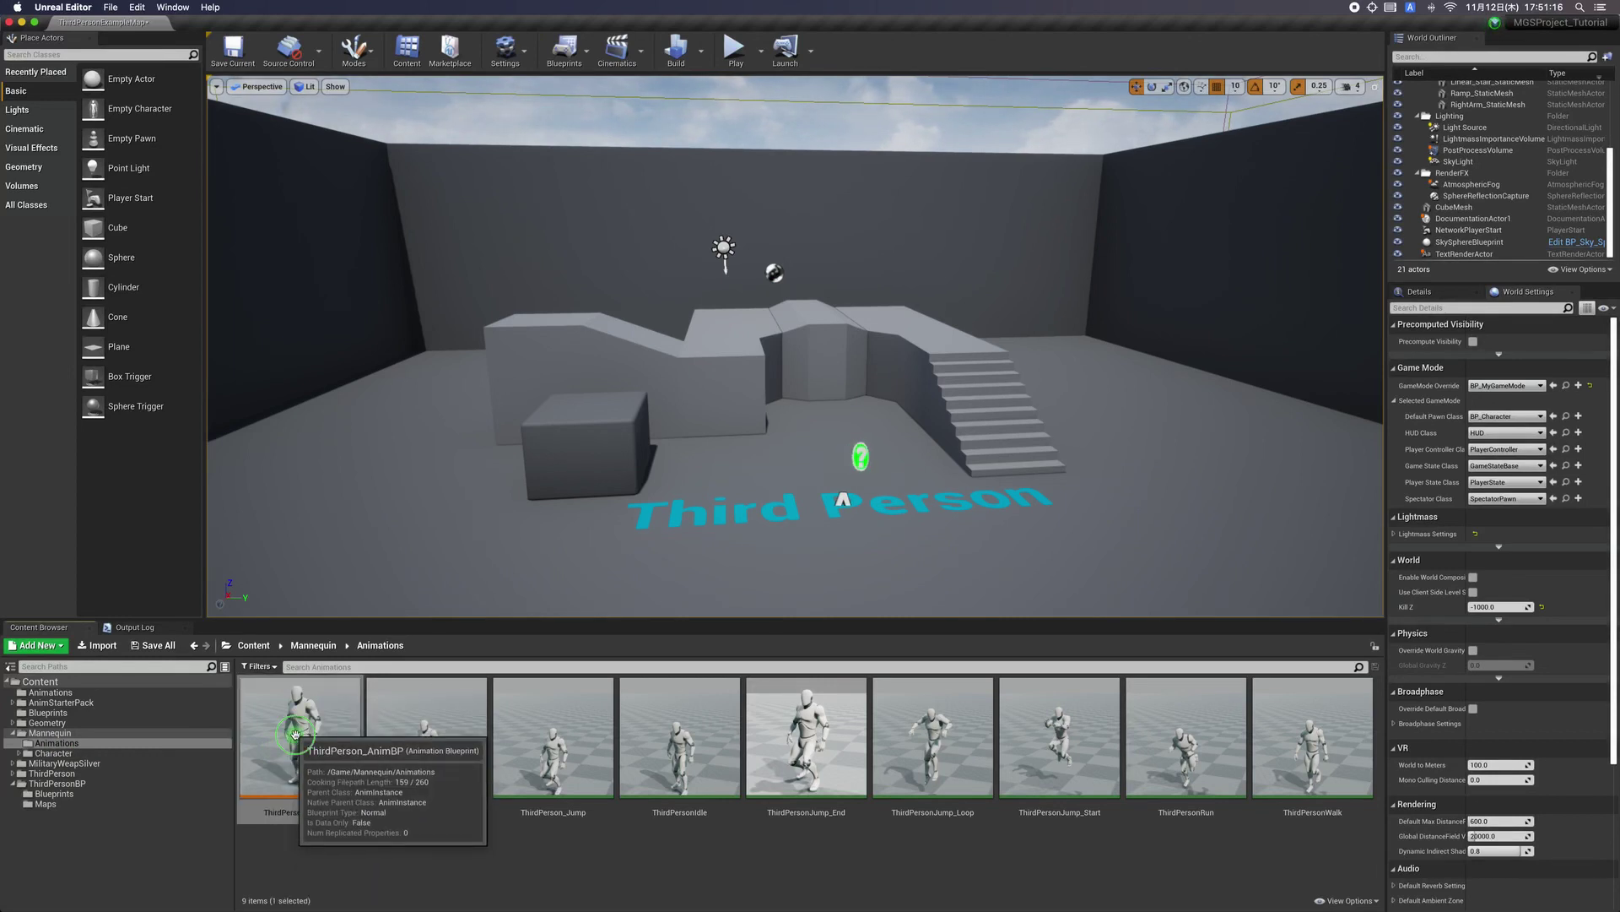
# Duplicate ThirdPerson_AnimBP and its animations, retargeting the copies to UE4_Mannequin_Skeleton.
pyautogui.rightClick(294, 734)
pyautogui.moveTo(370, 439)
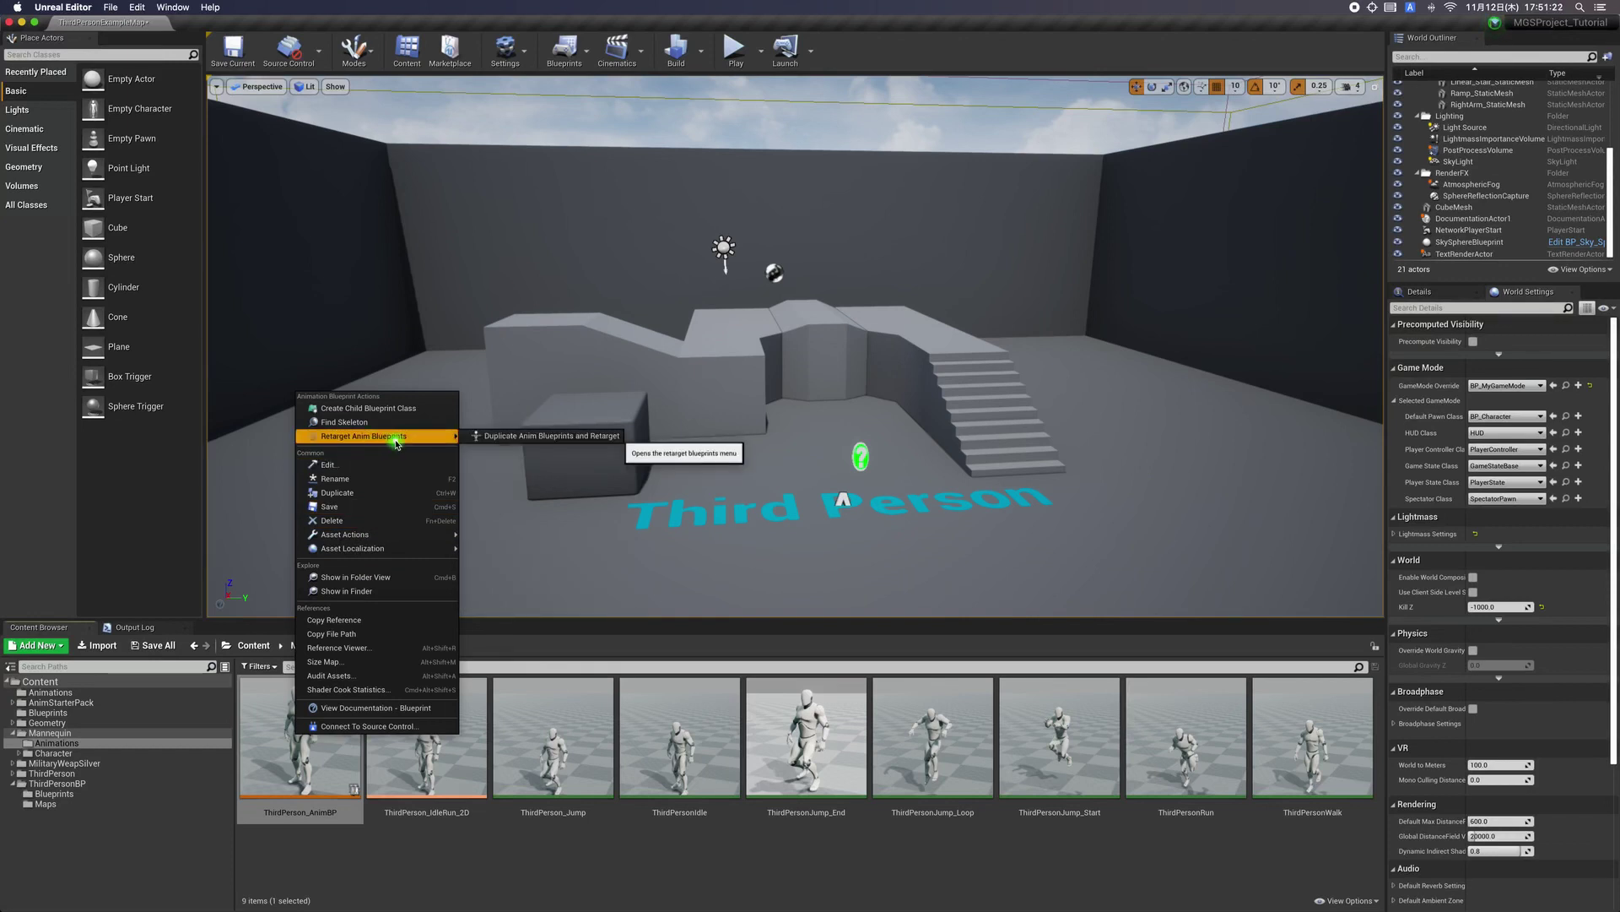
pyautogui.click(520, 437)
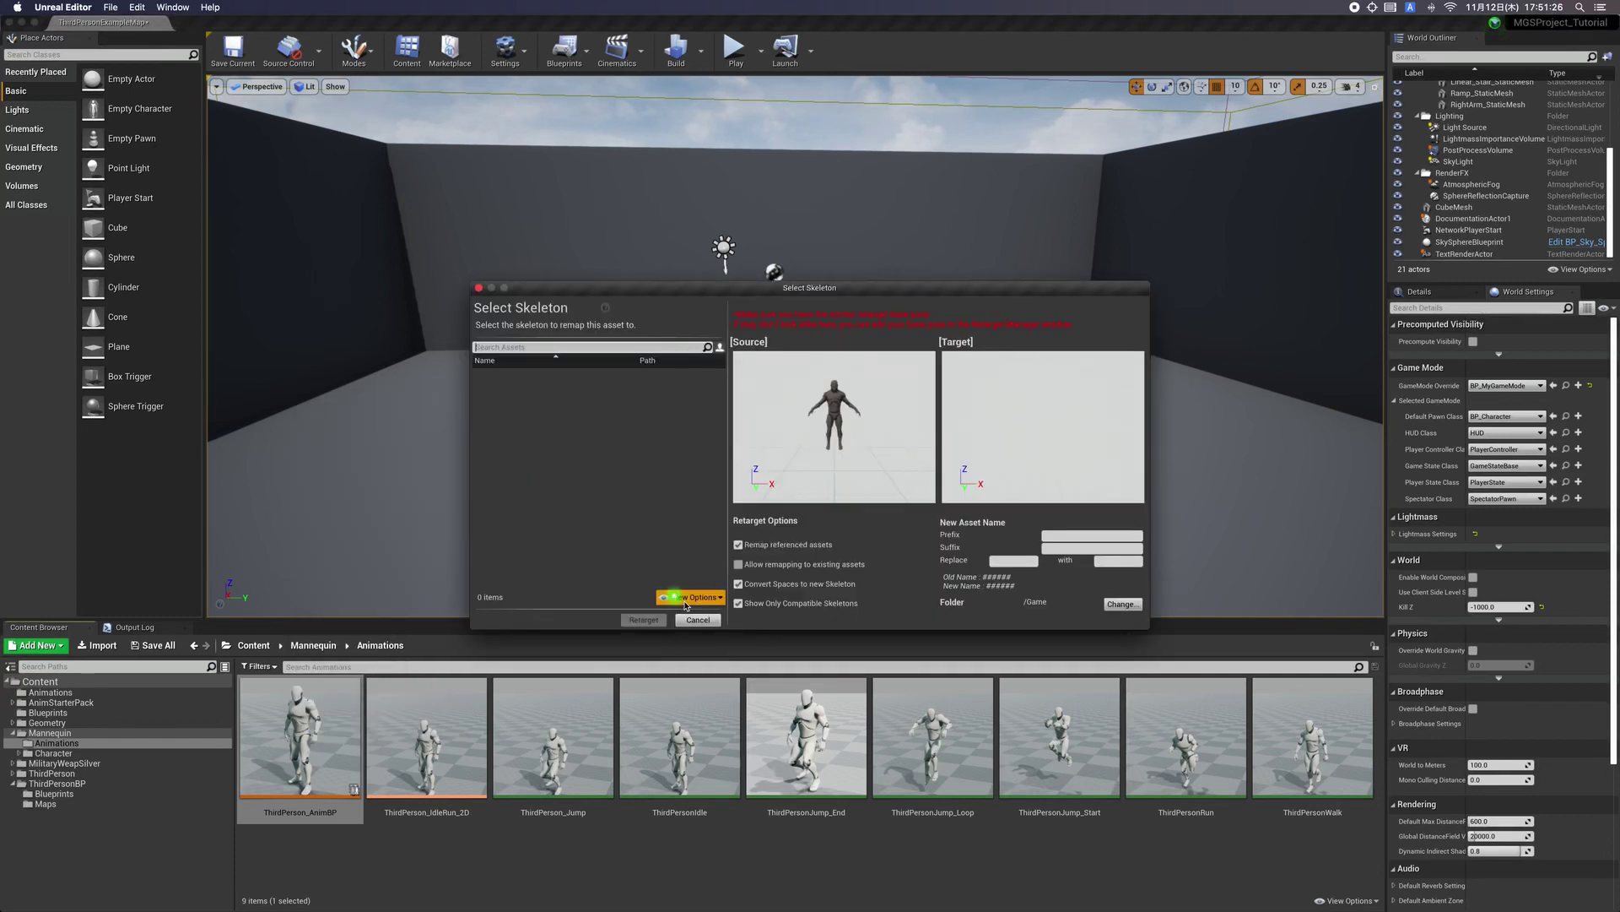
pyautogui.click(740, 604)
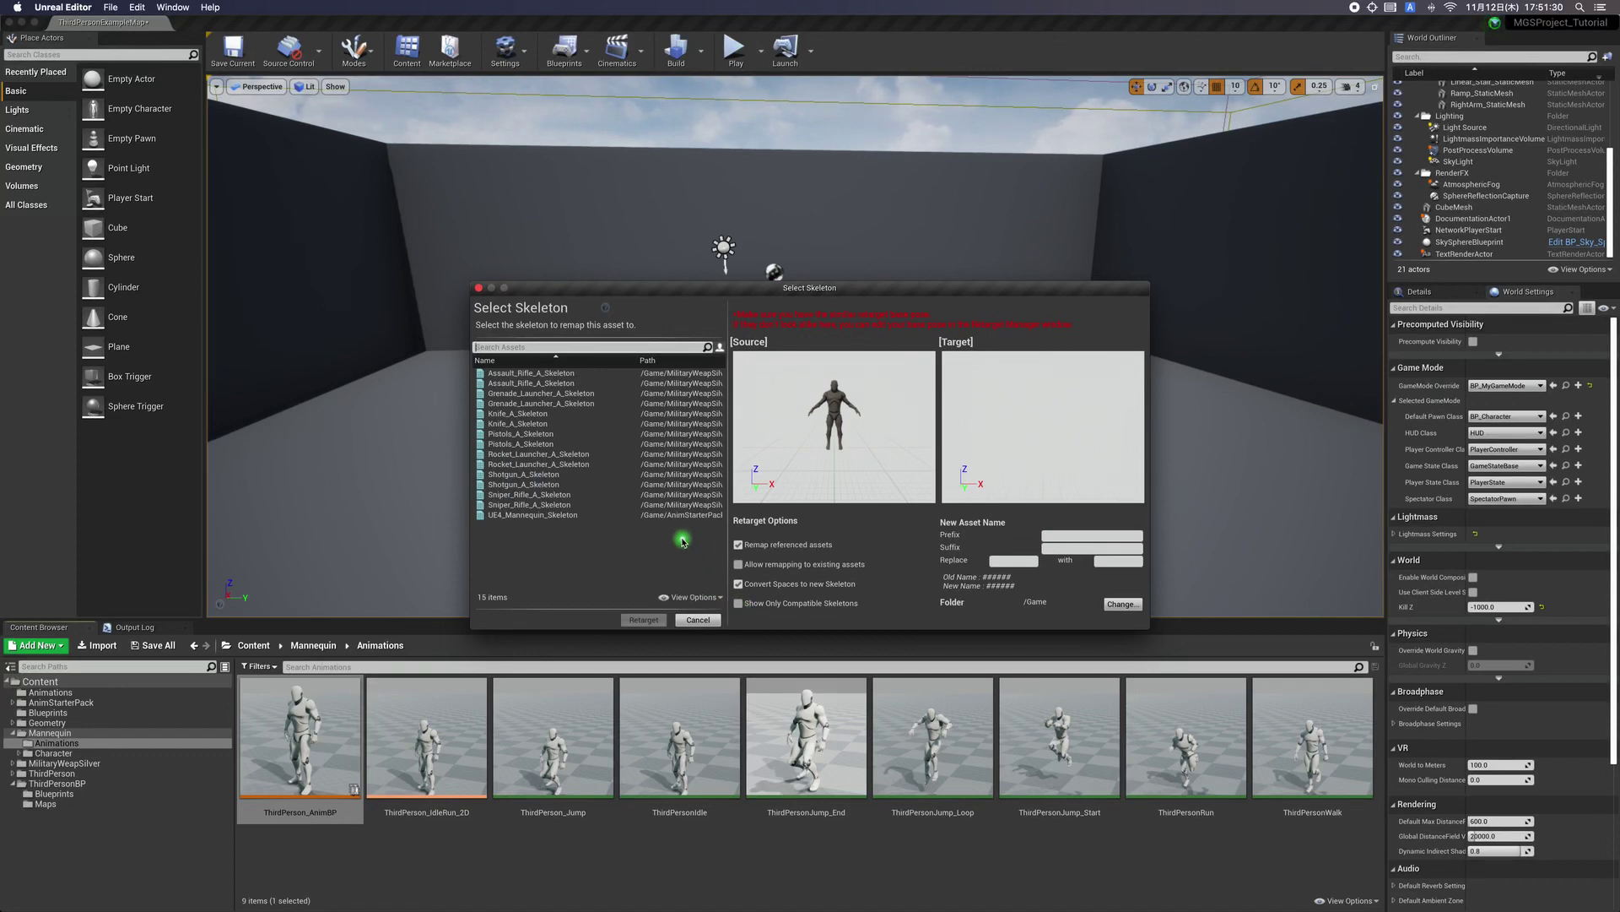
pyautogui.click(497, 515)
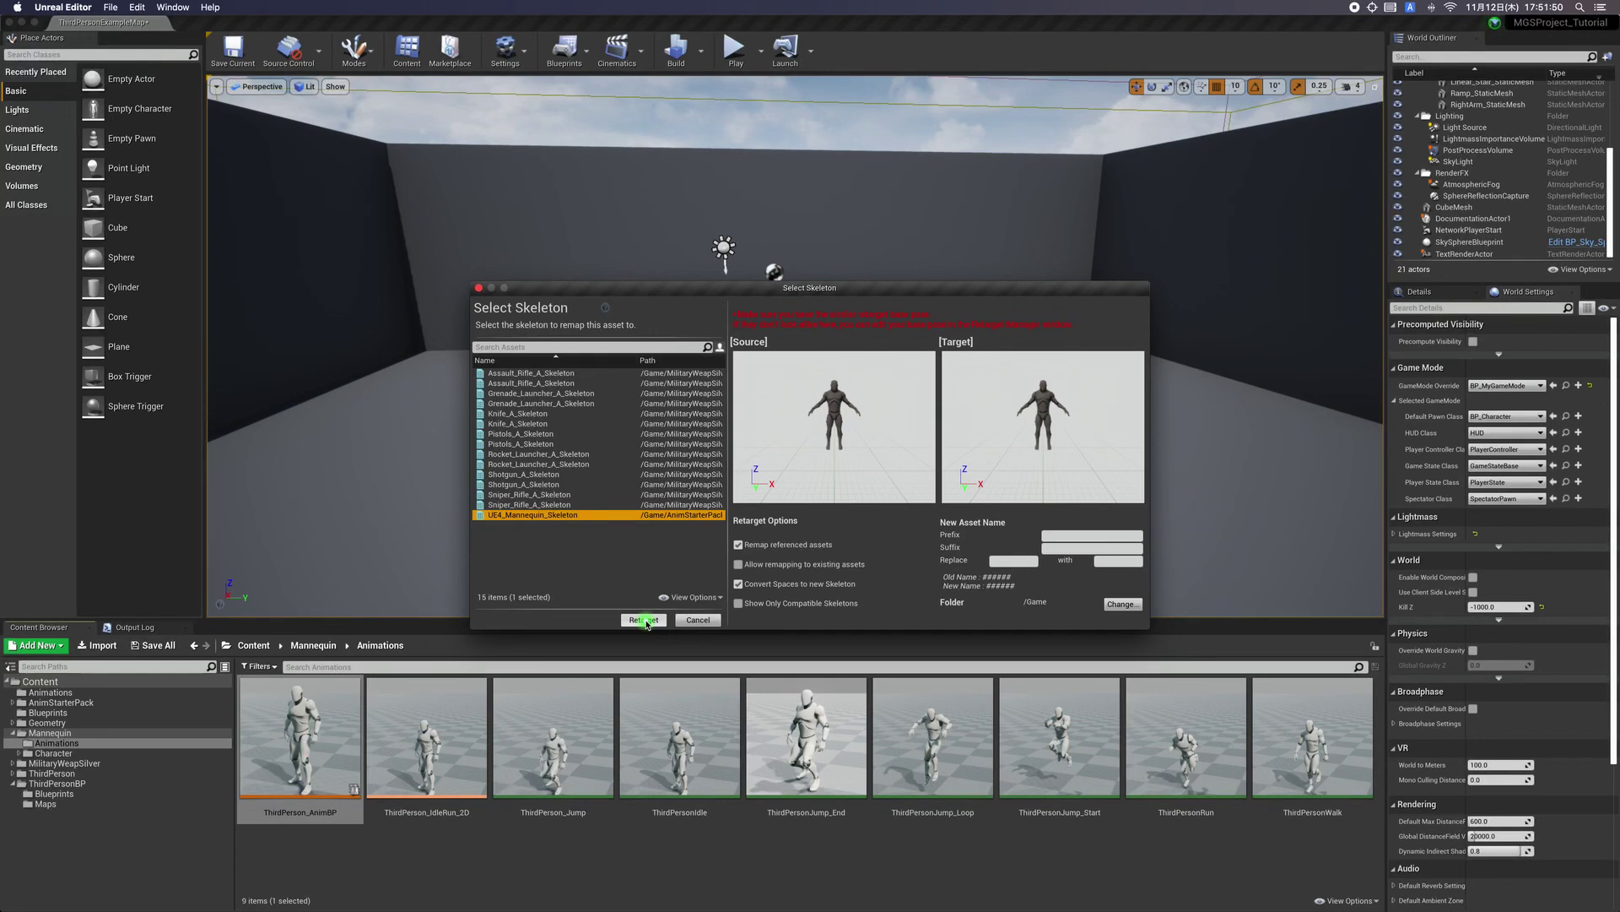
pyautogui.click(645, 621)
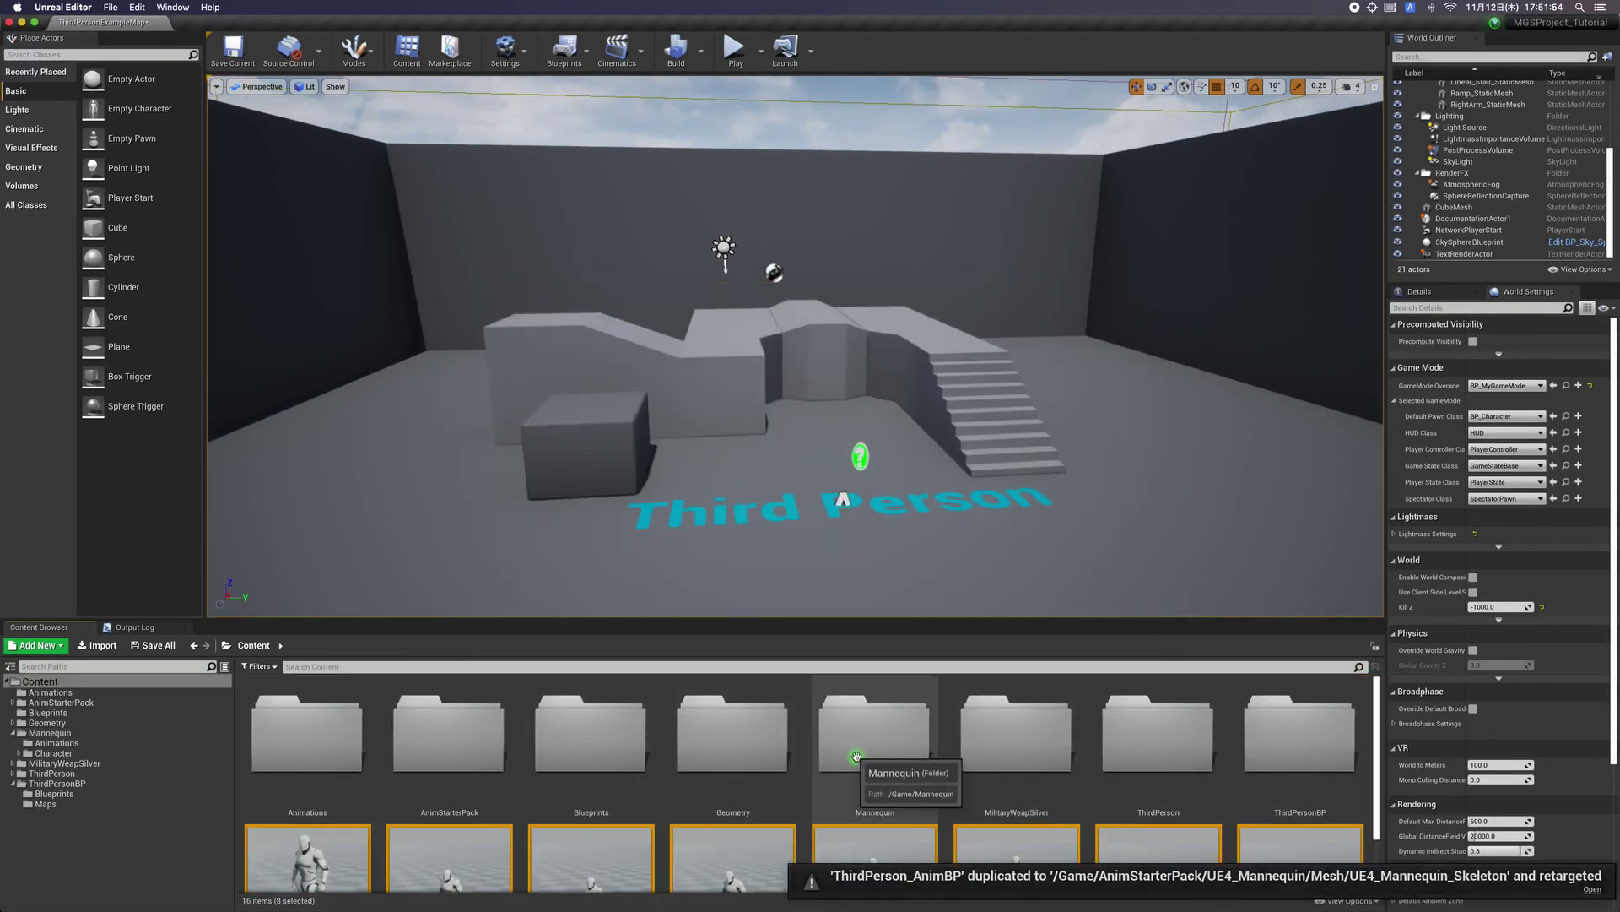
pyautogui.keyDown('ctrl'); pyautogui.scroll(-2, 856, 756); pyautogui.keyUp('ctrl')
pyautogui.click(828, 823)
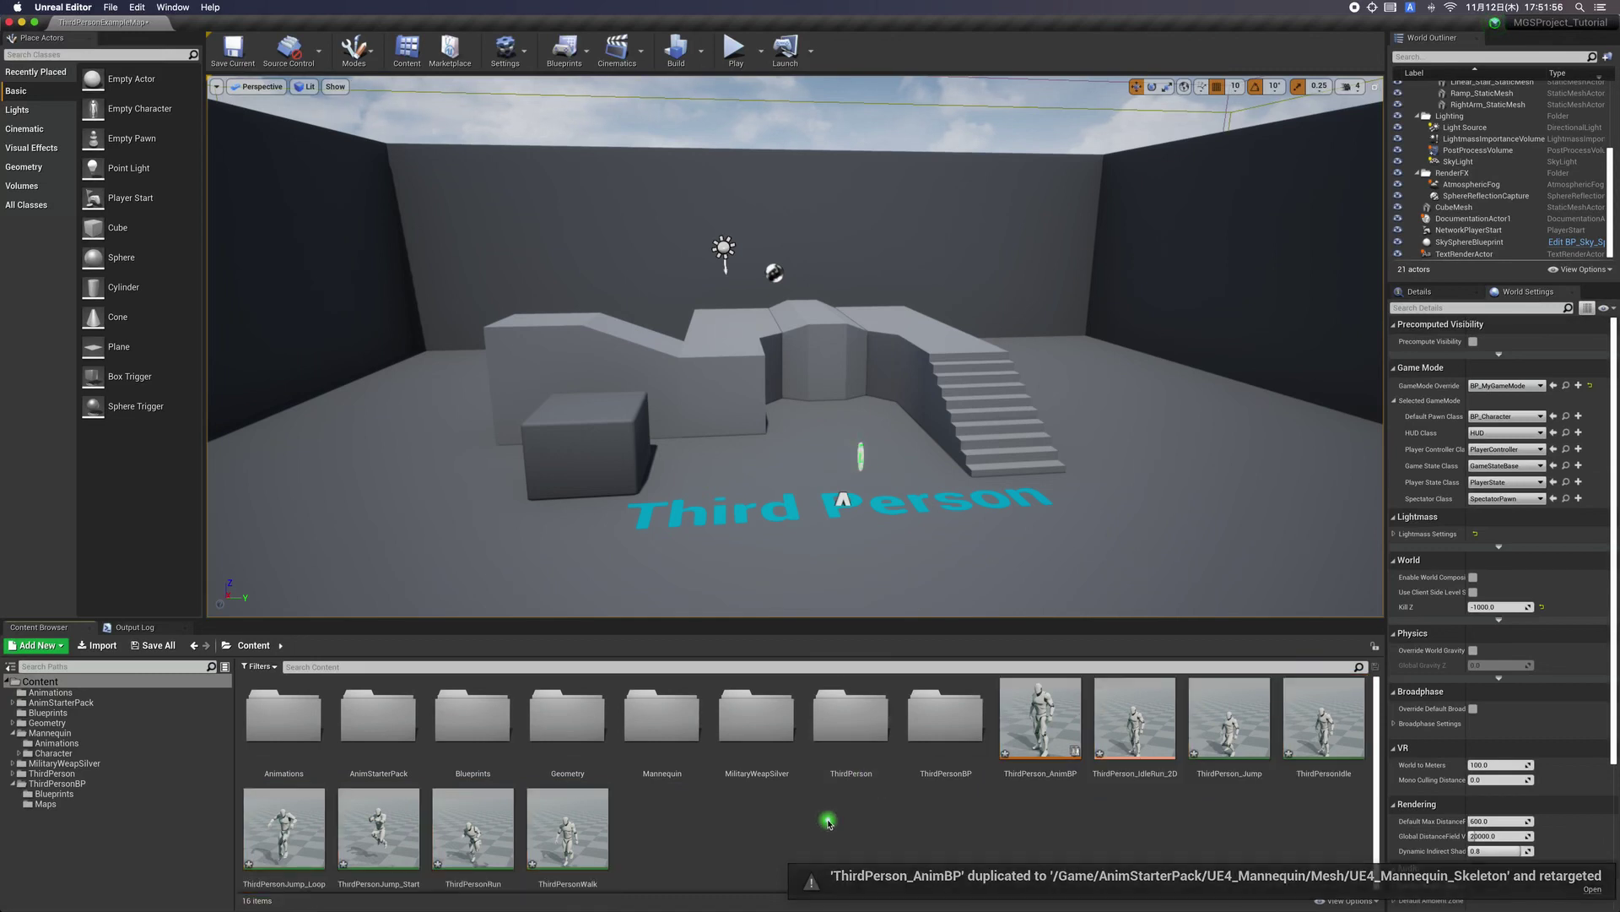
pyautogui.click(1028, 720)
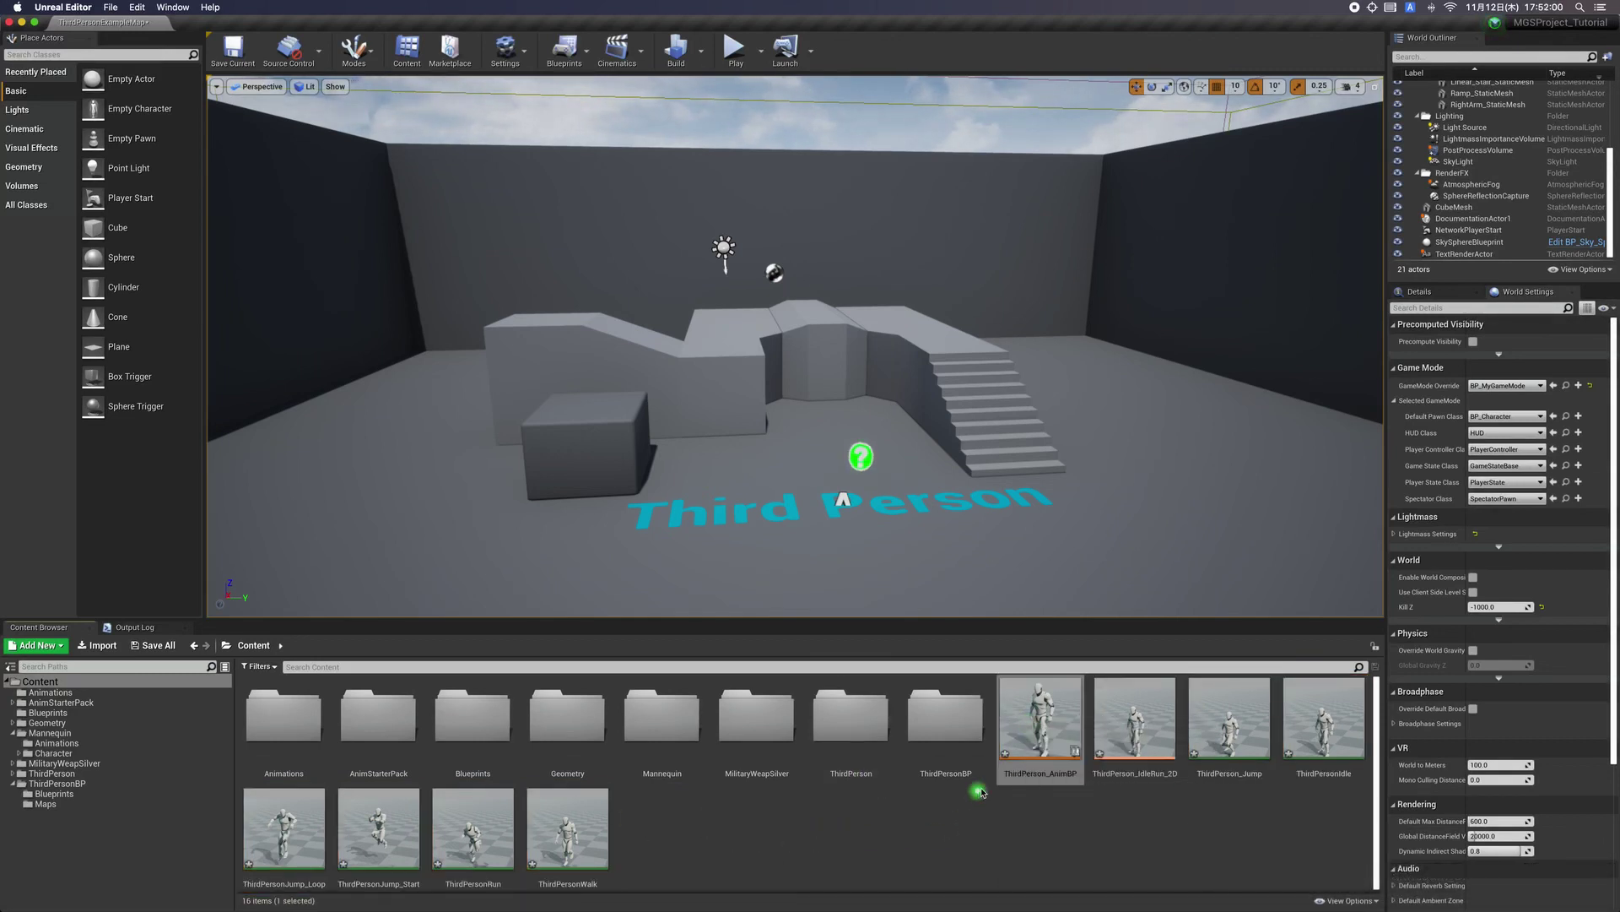
pyautogui.click(838, 835)
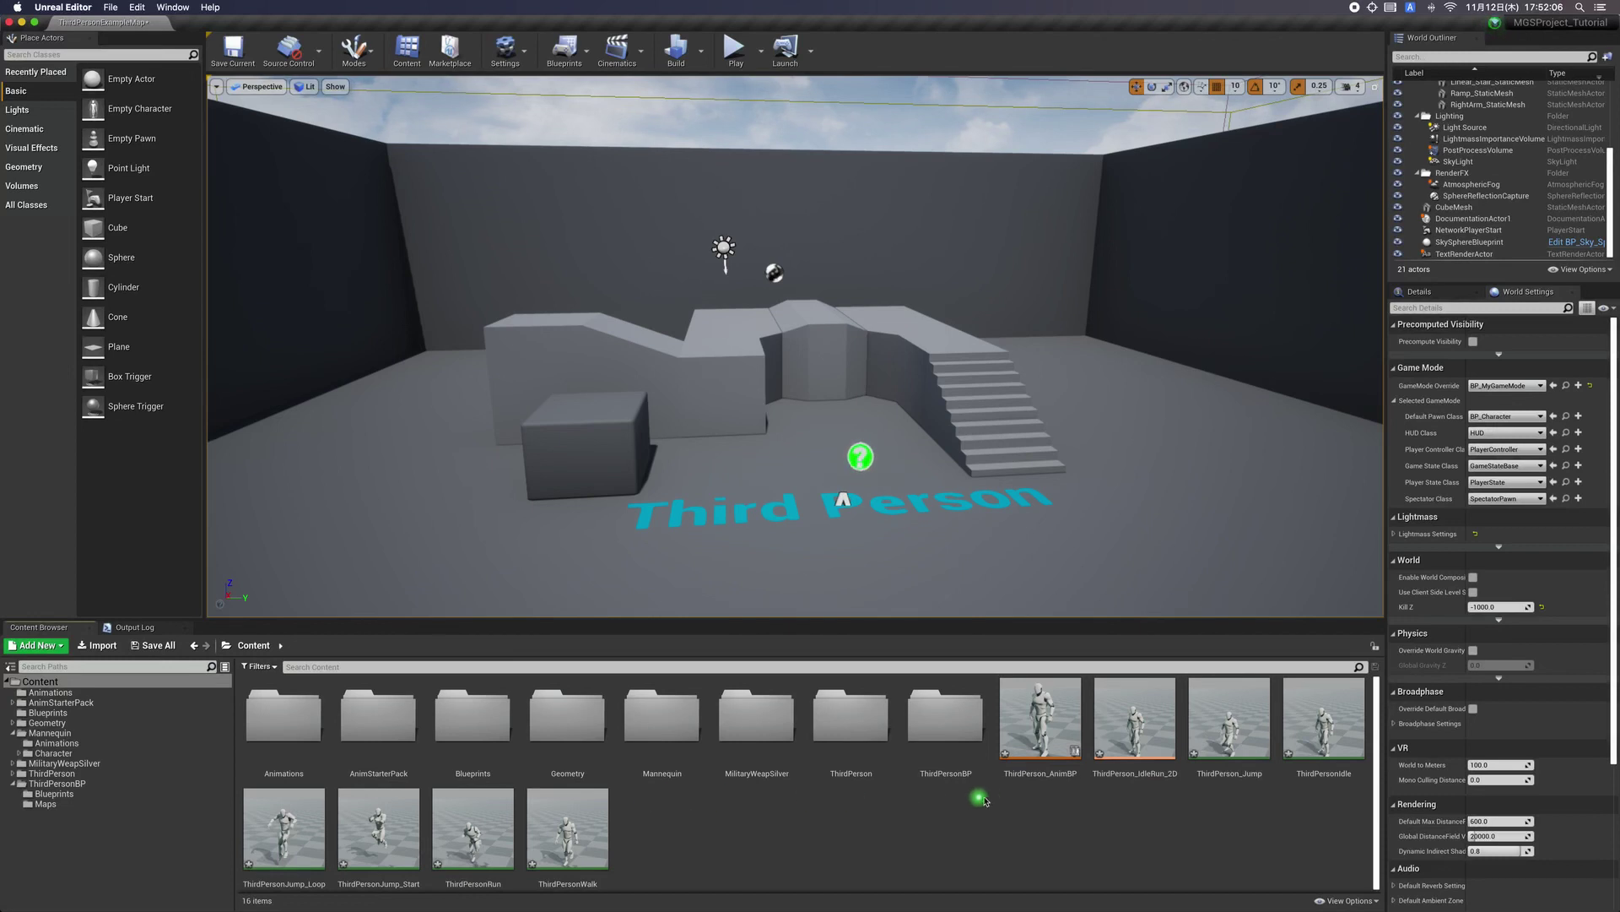
pyautogui.click(1039, 704)
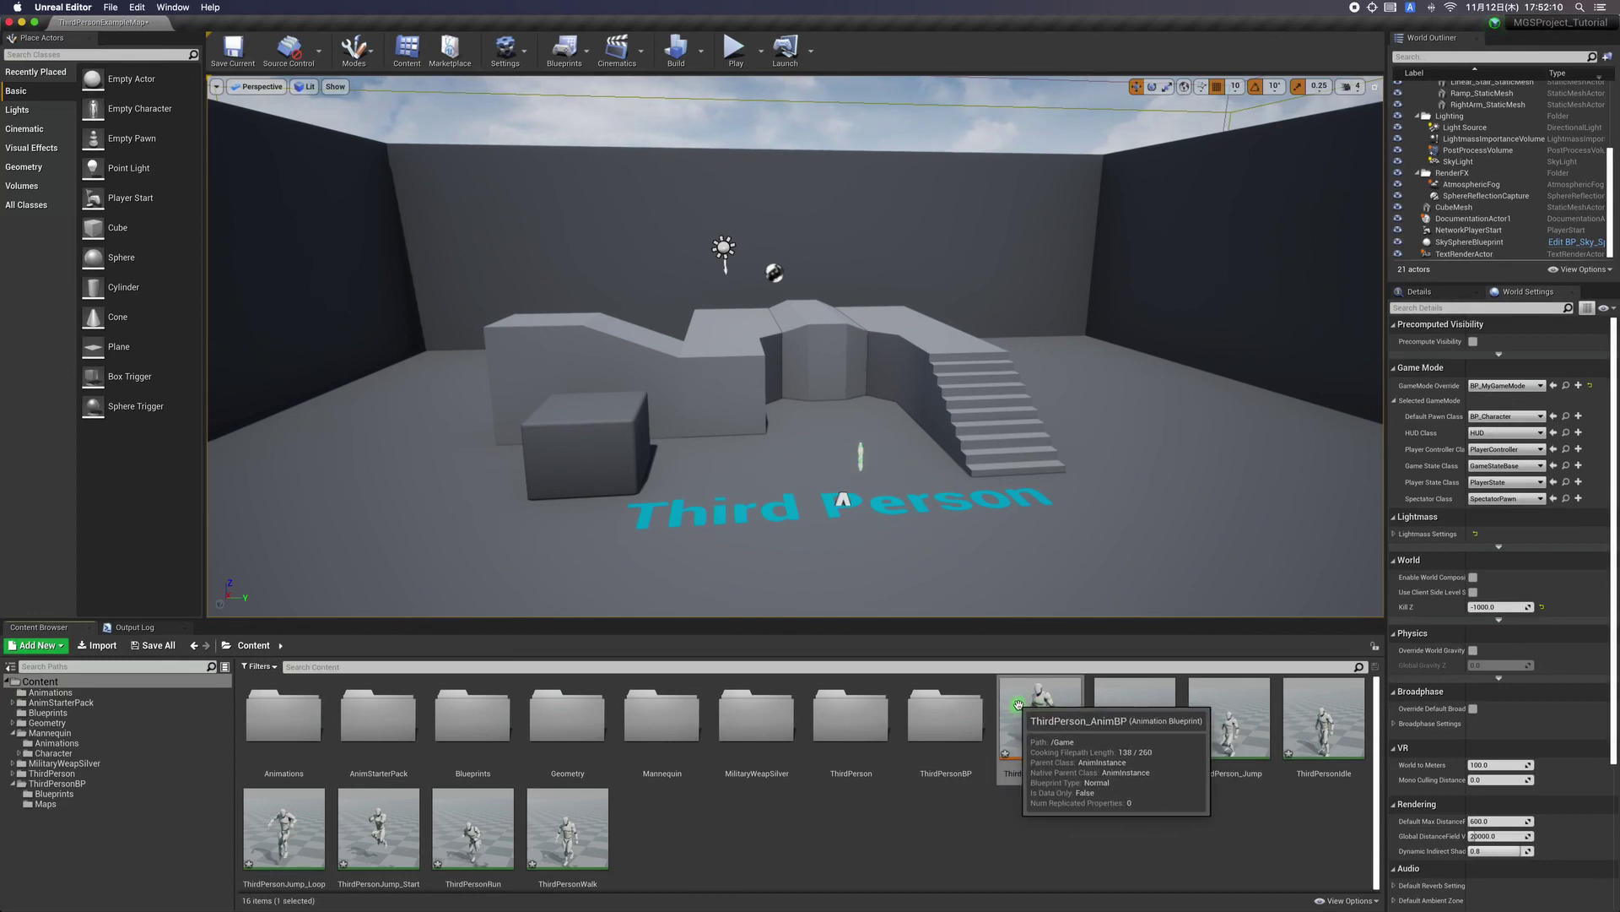
pyautogui.rightClick(1019, 704)
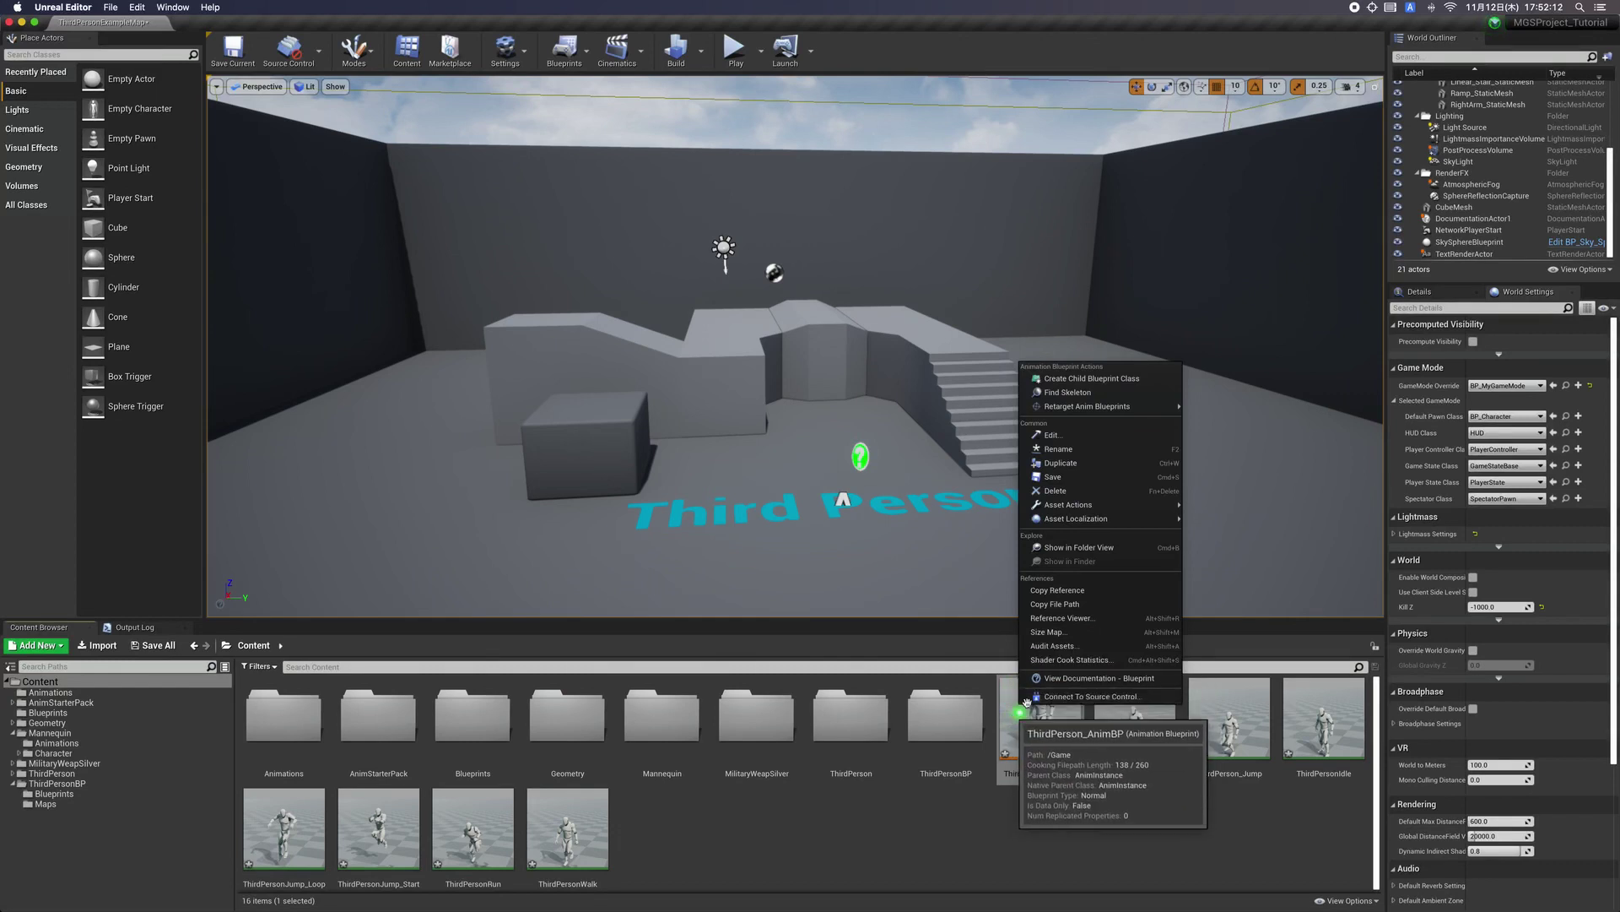
pyautogui.click(1075, 396)
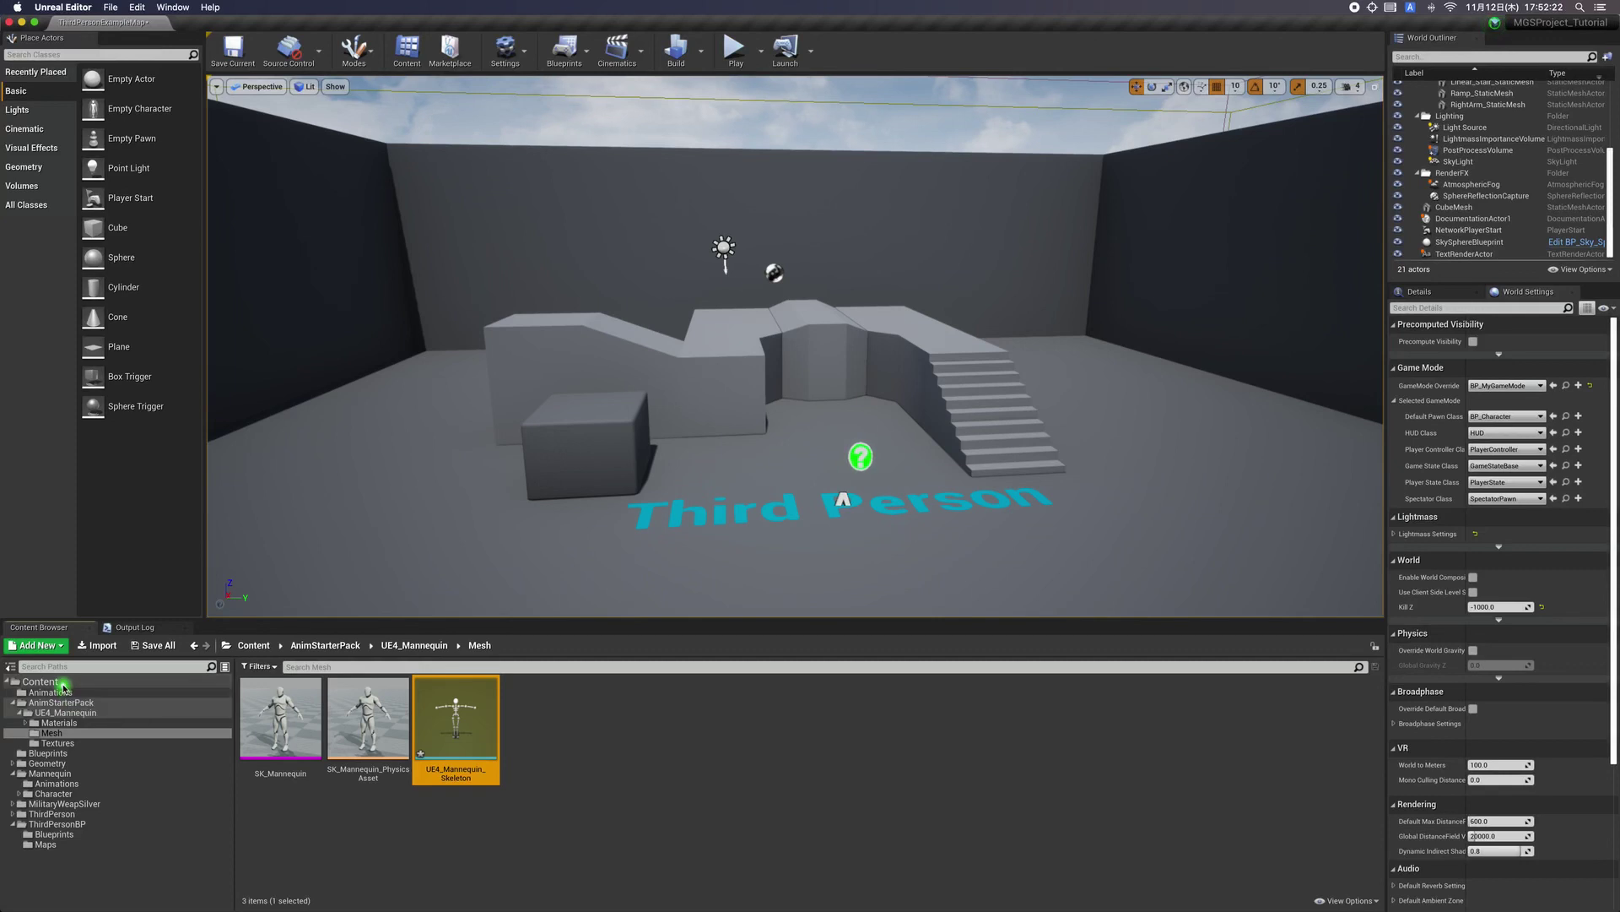
pyautogui.click(42, 681)
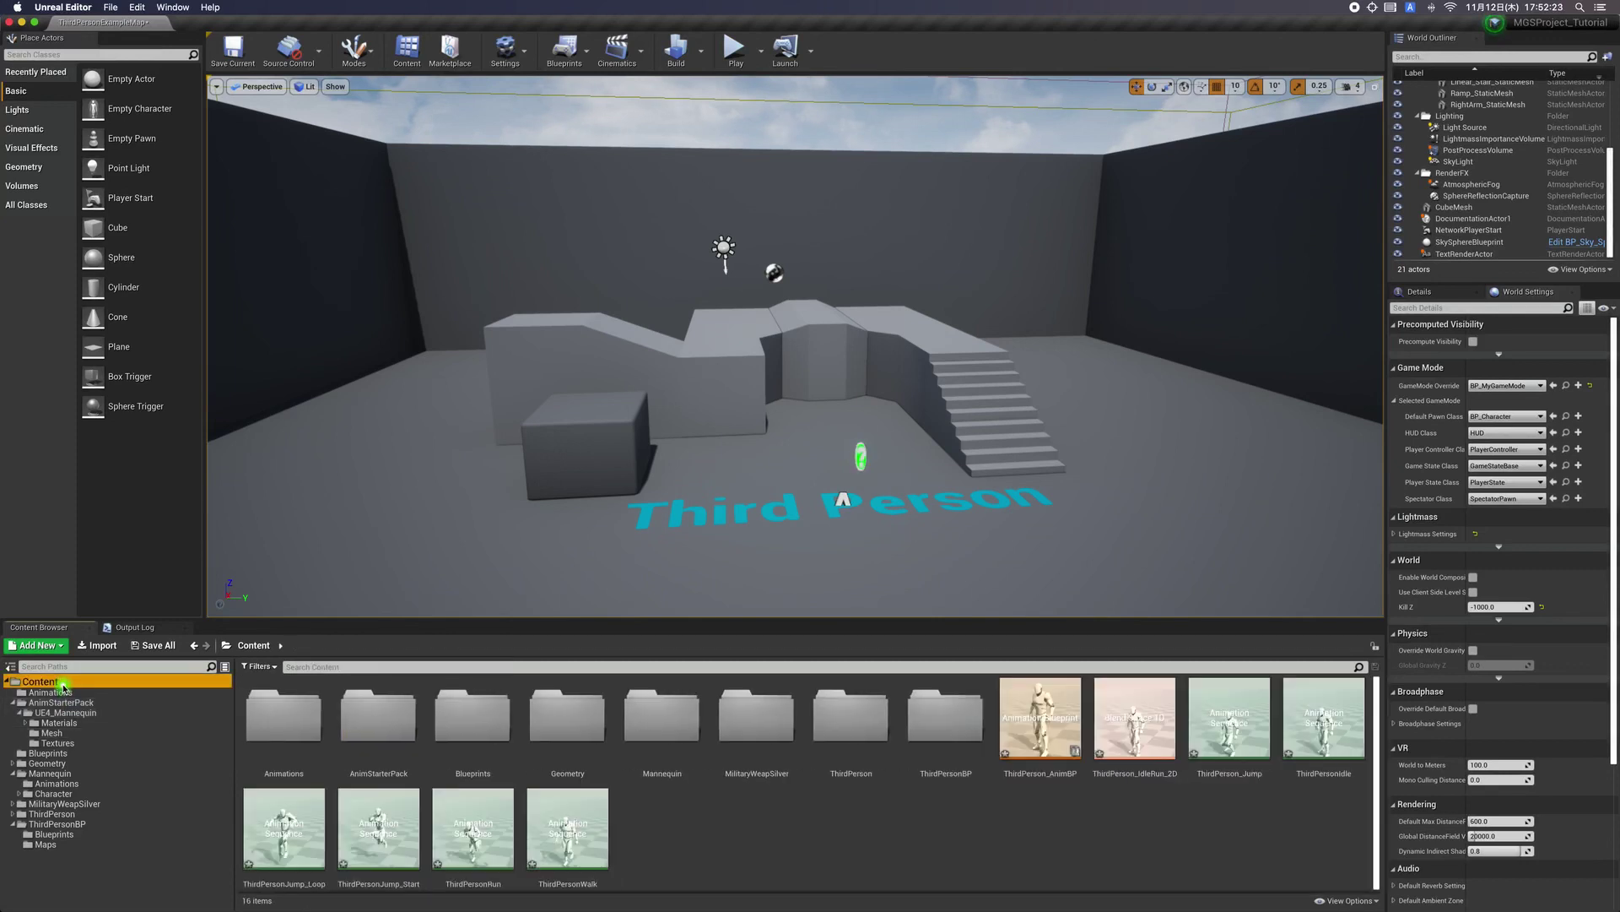
pyautogui.click(1049, 731)
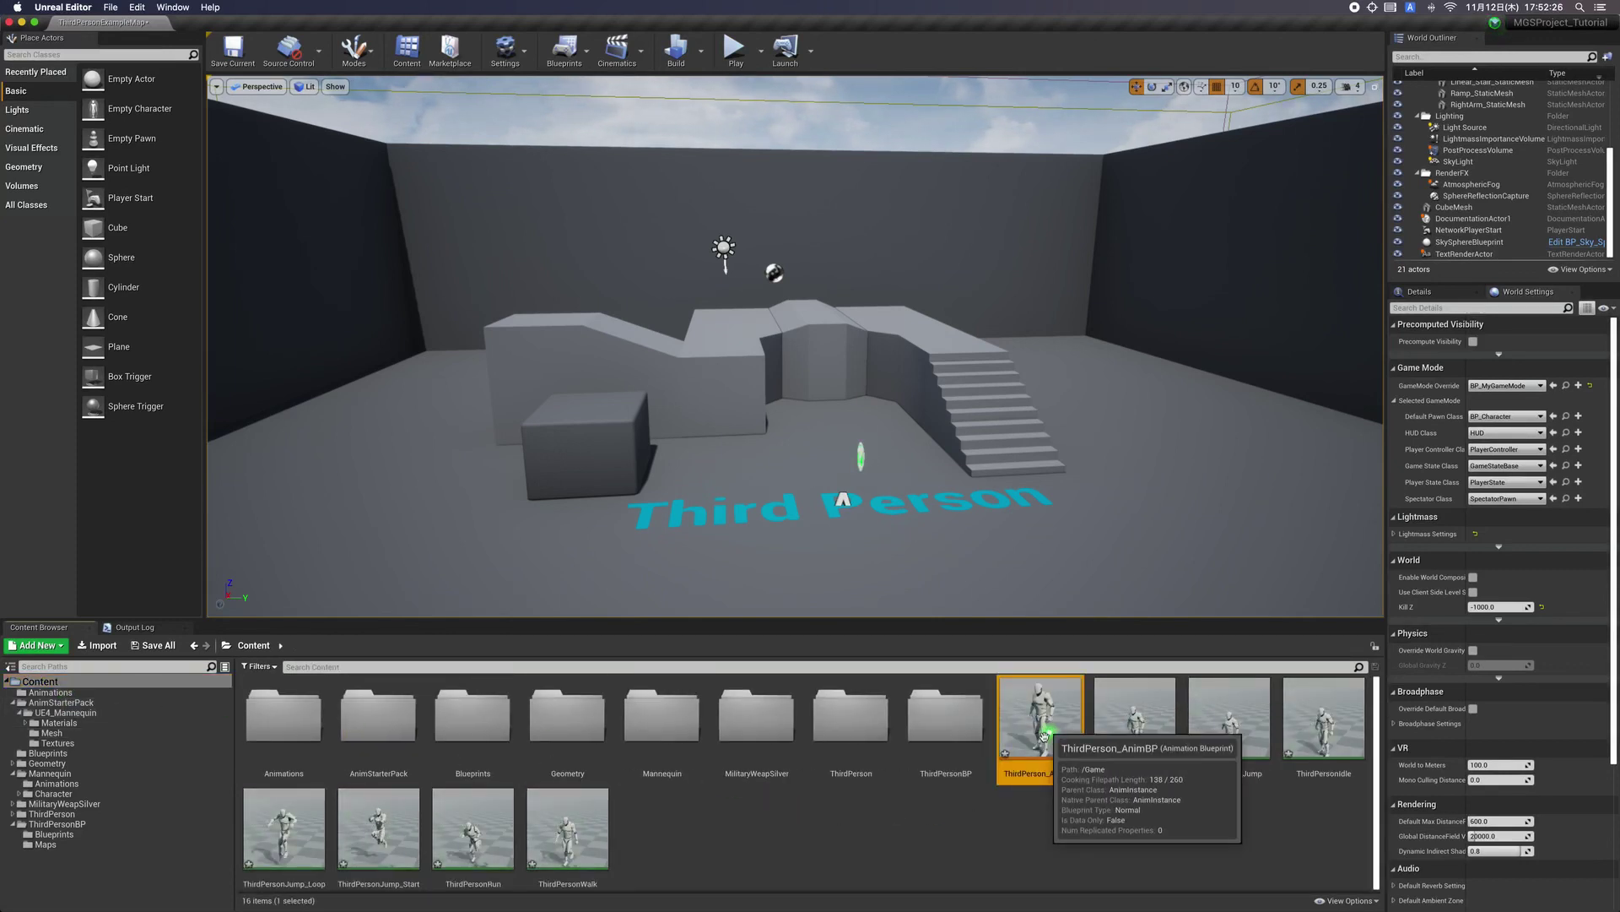
pyautogui.keyDown('ctrl'); pyautogui.click(567, 836); pyautogui.keyUp('ctrl')
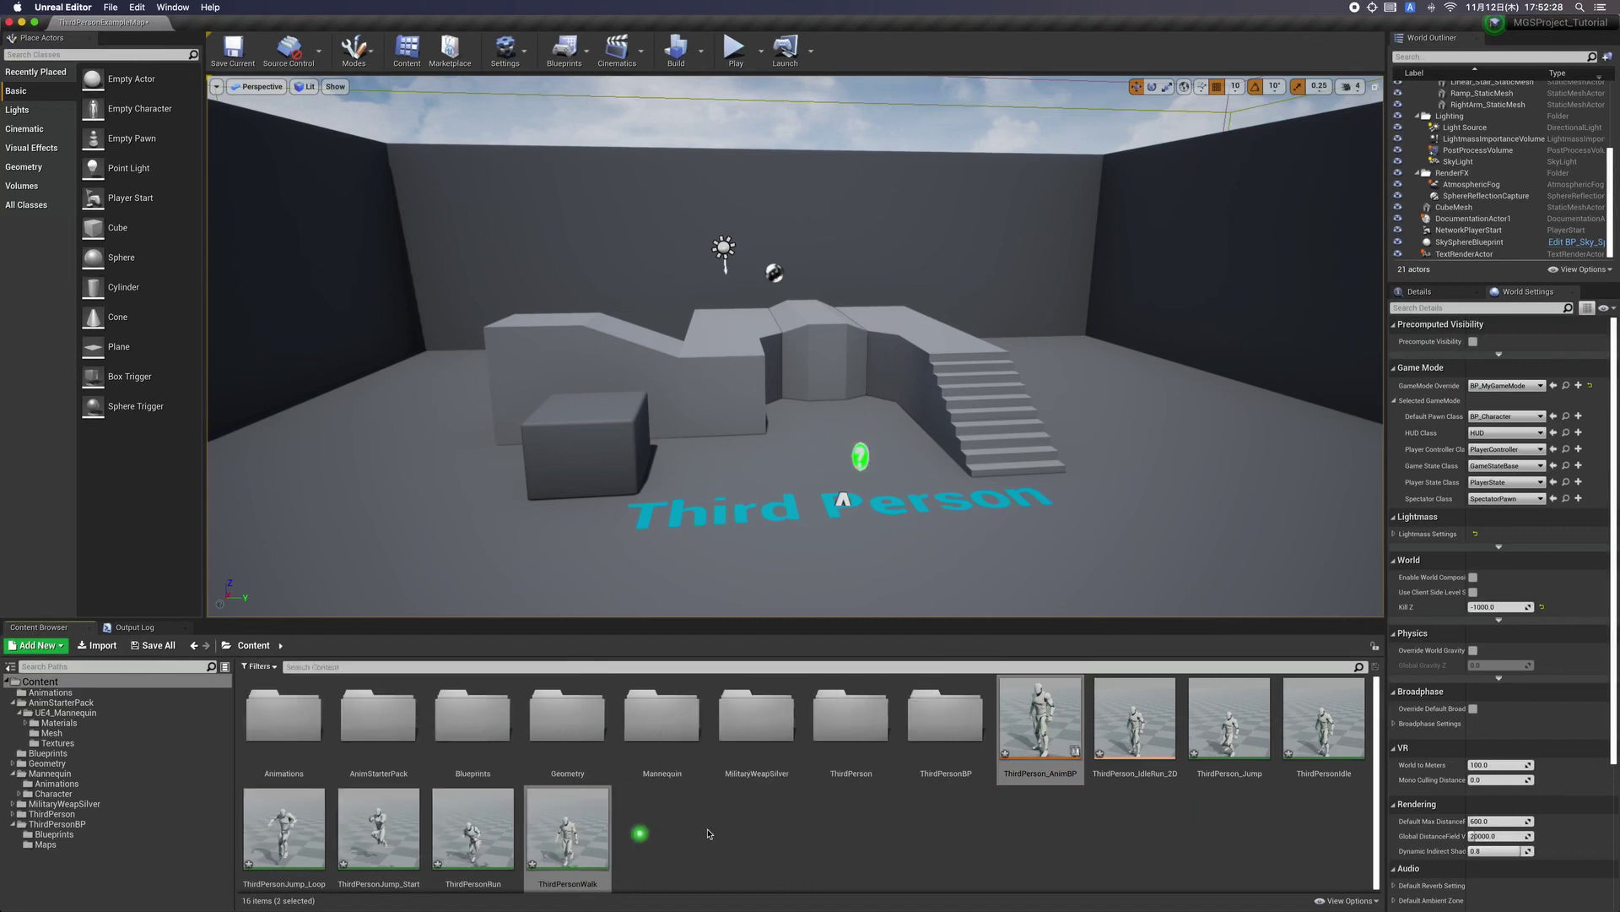
pyautogui.click(1043, 728)
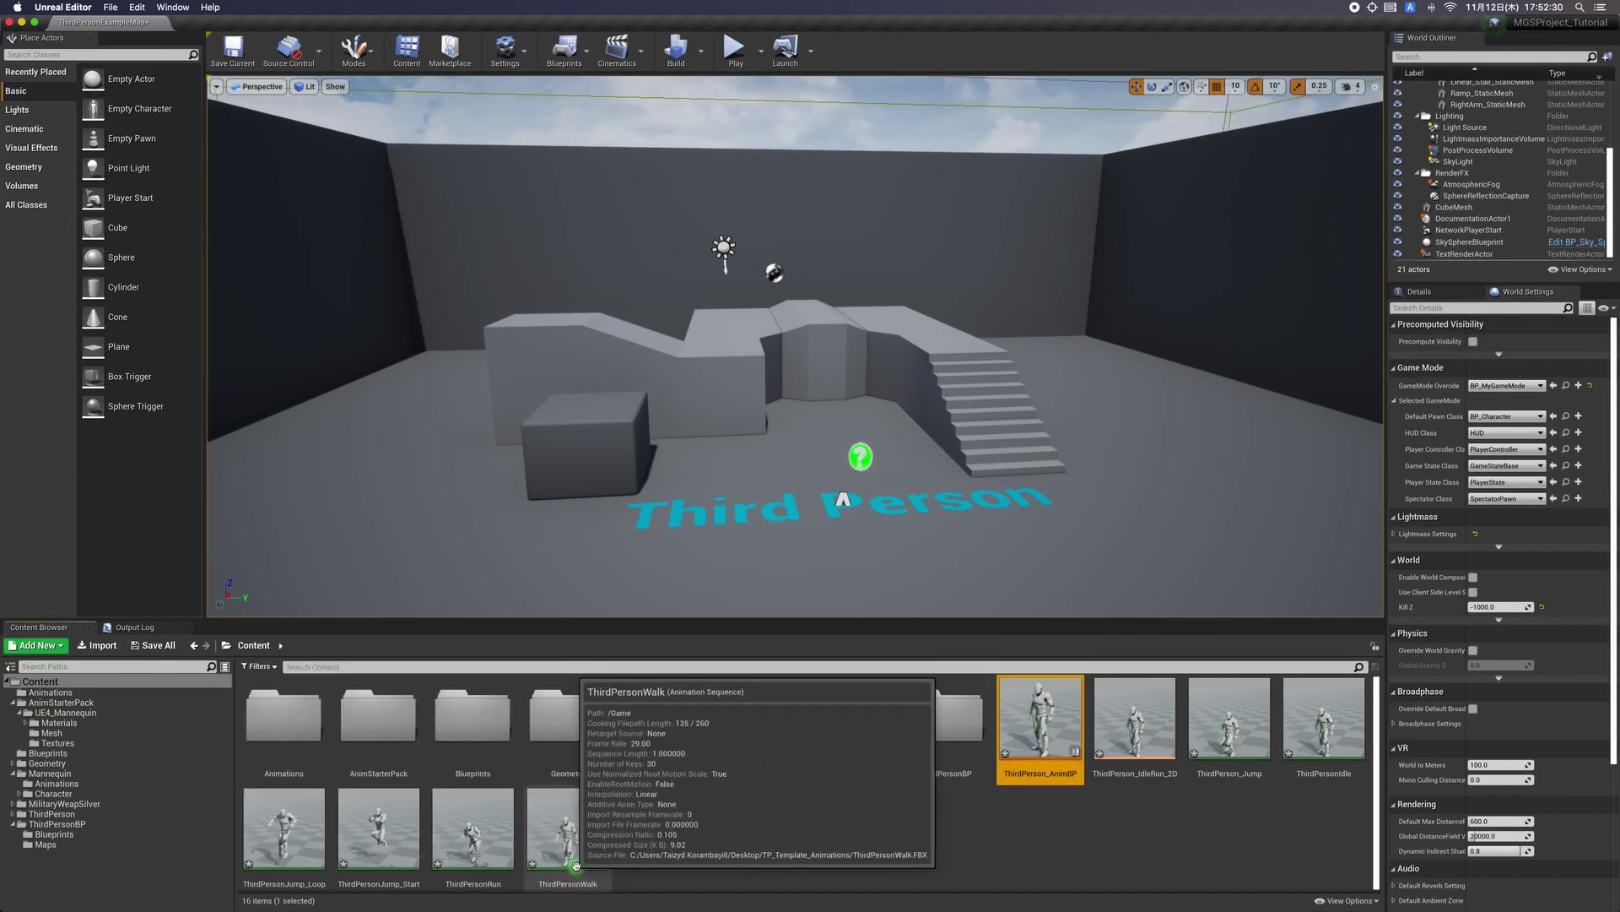
pyautogui.keyDown('shift'); pyautogui.click(1043, 718); pyautogui.keyUp('shift')
# Move the eight retargeted assets into the Animations folder and open it.
pyautogui.moveTo(1042, 718)
pyautogui.mouseDown()
pyautogui.moveTo(502, 743)
pyautogui.moveTo(282, 730)
pyautogui.mouseUp()
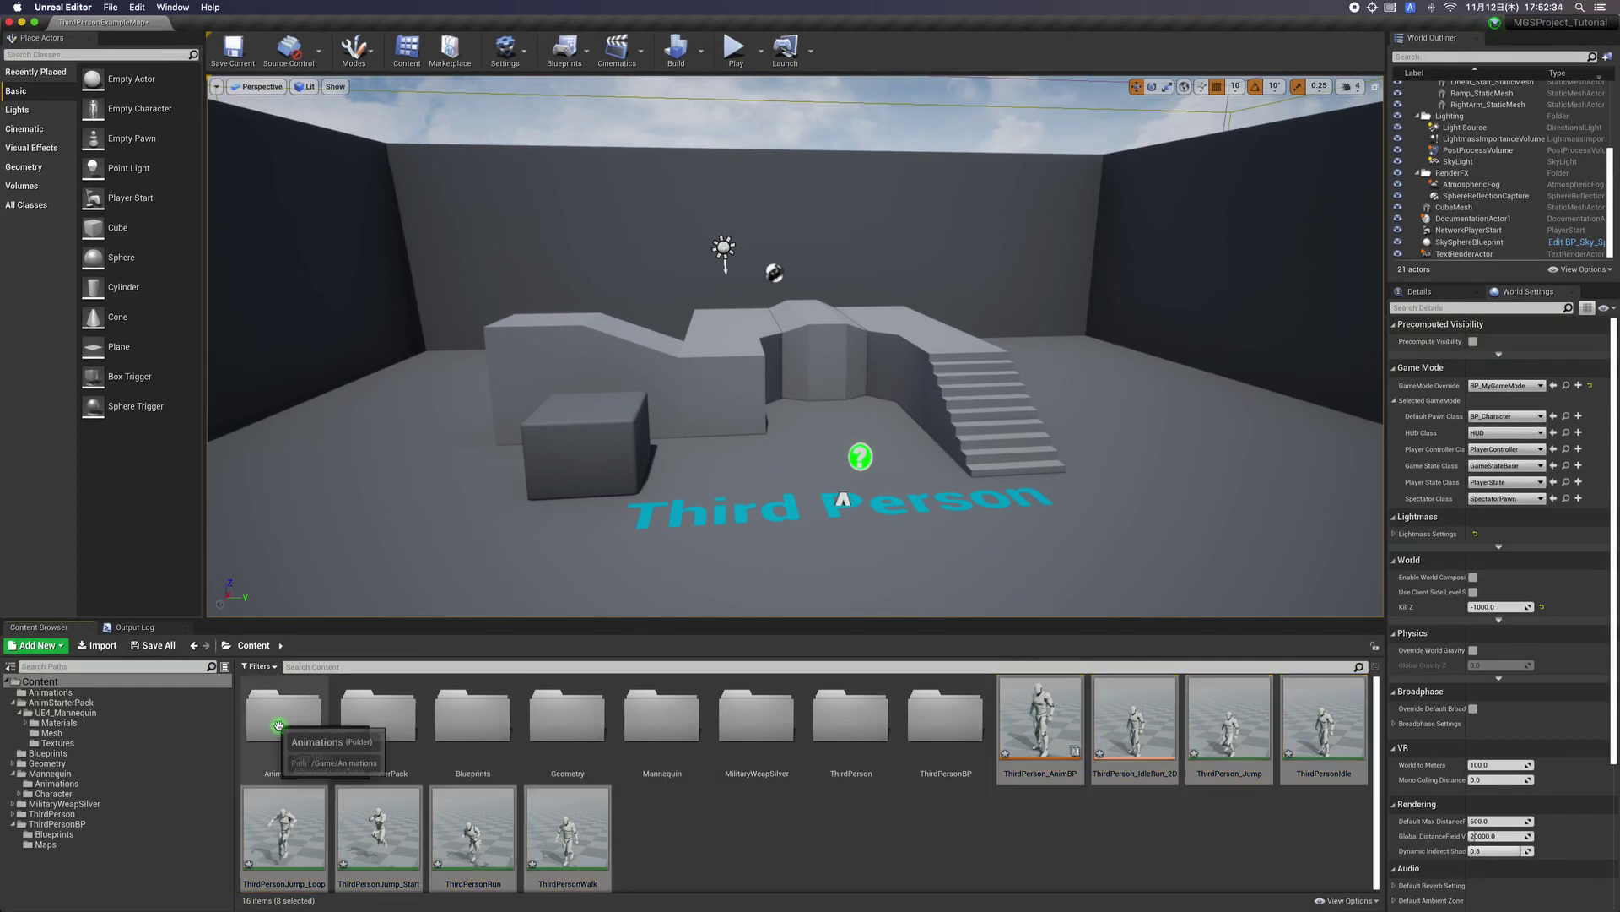
pyautogui.click(295, 740)
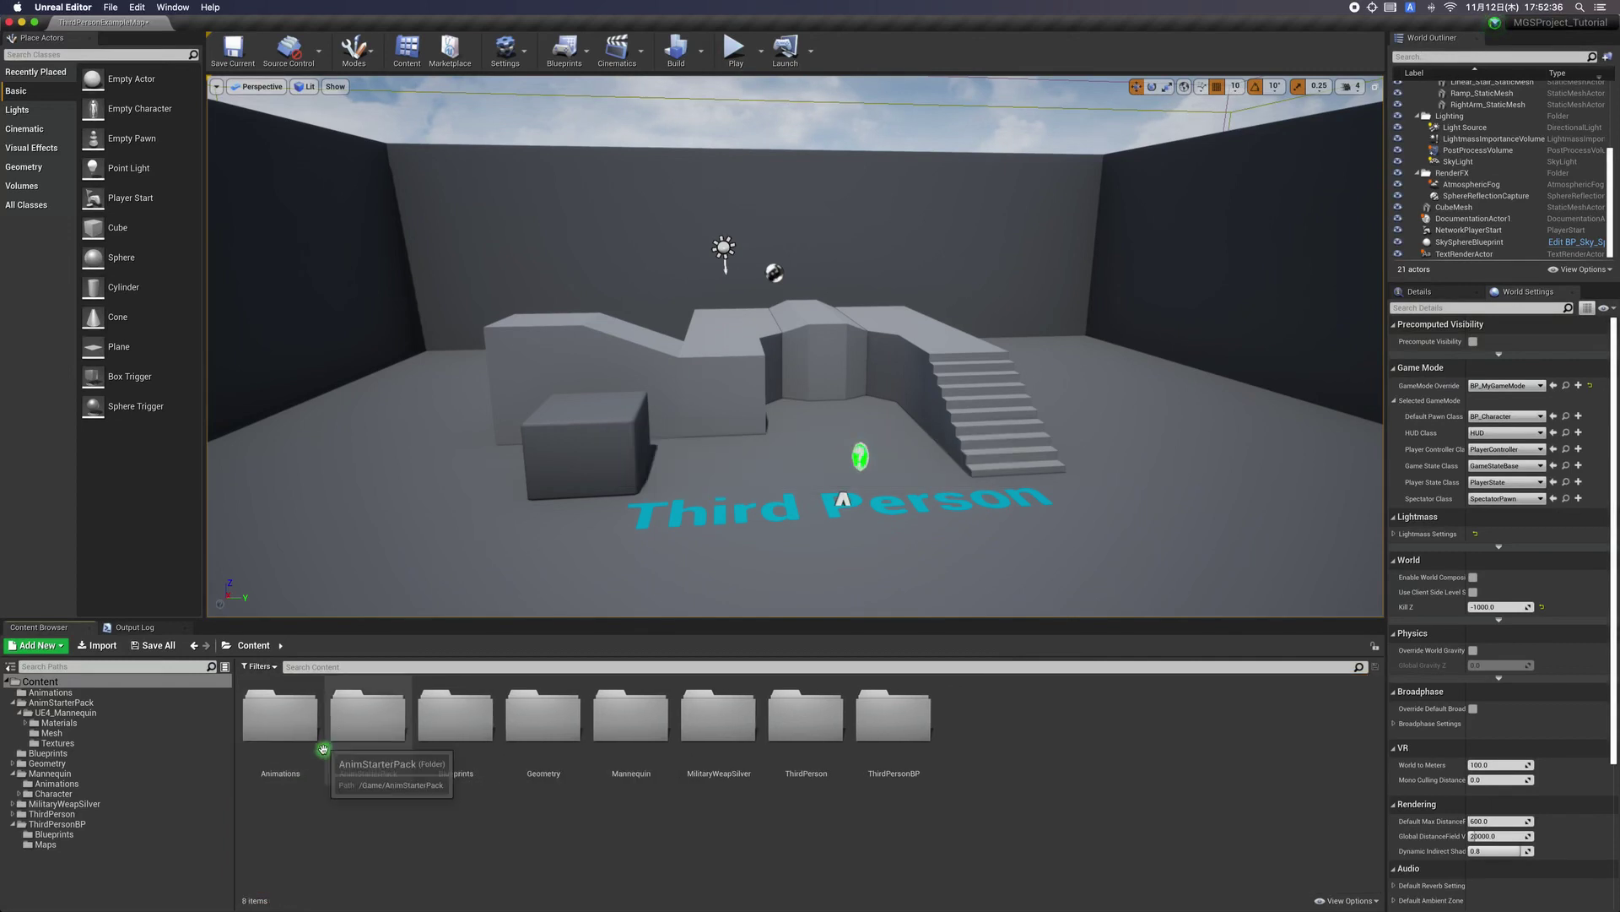
pyautogui.doubleClick(294, 741)
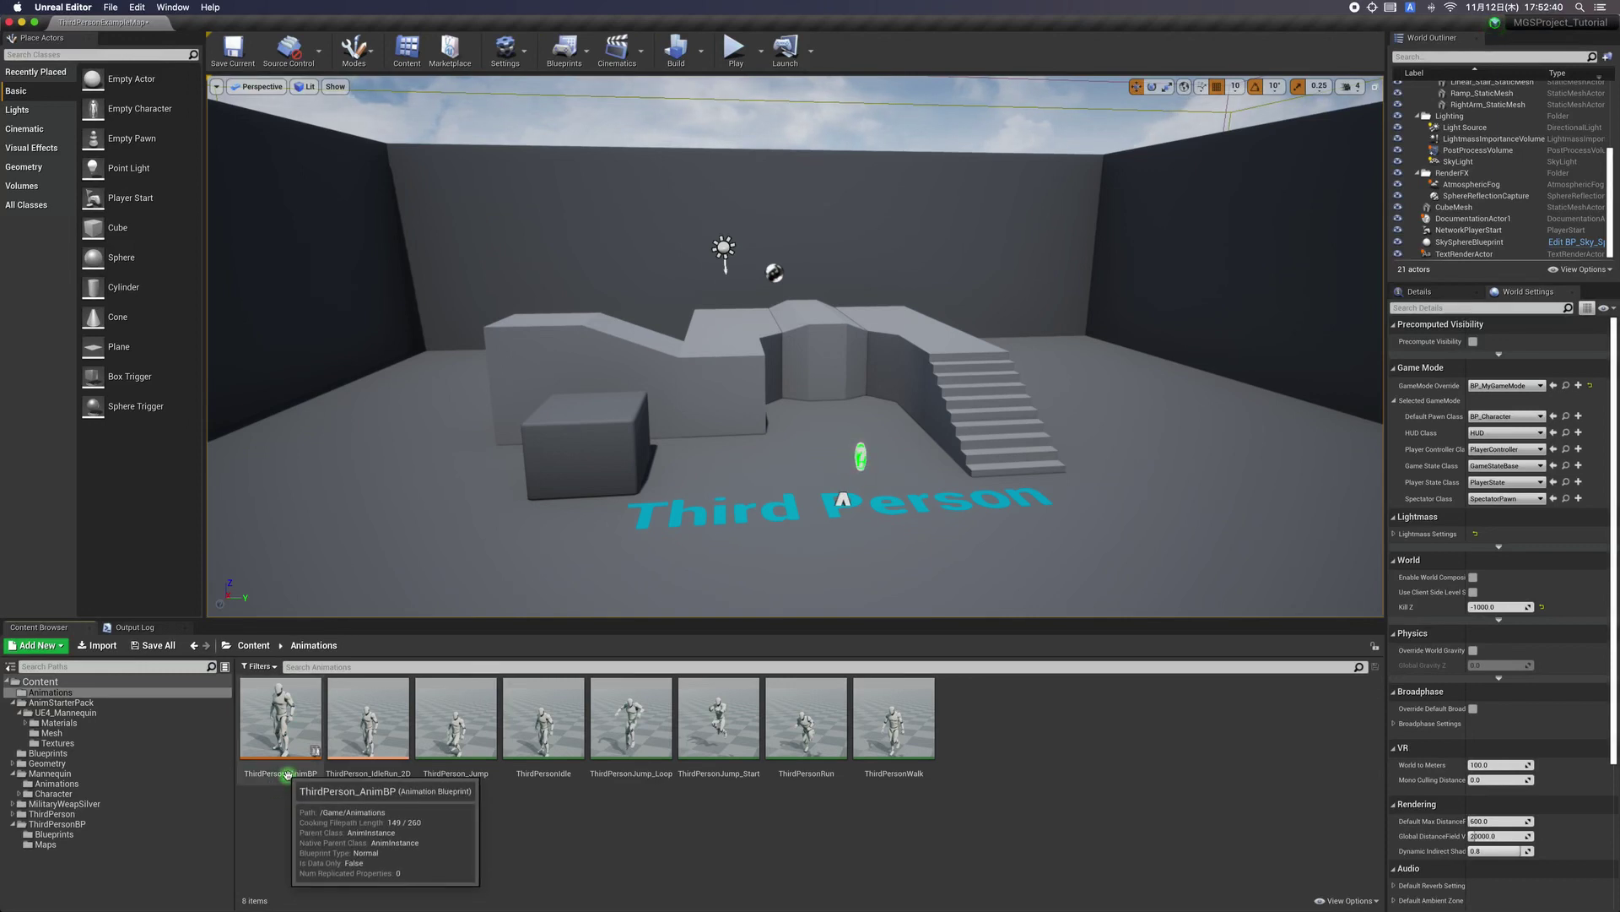
# Rename the retargeted animation blueprint to BP_CharacterAnim.
pyautogui.click(288, 774)
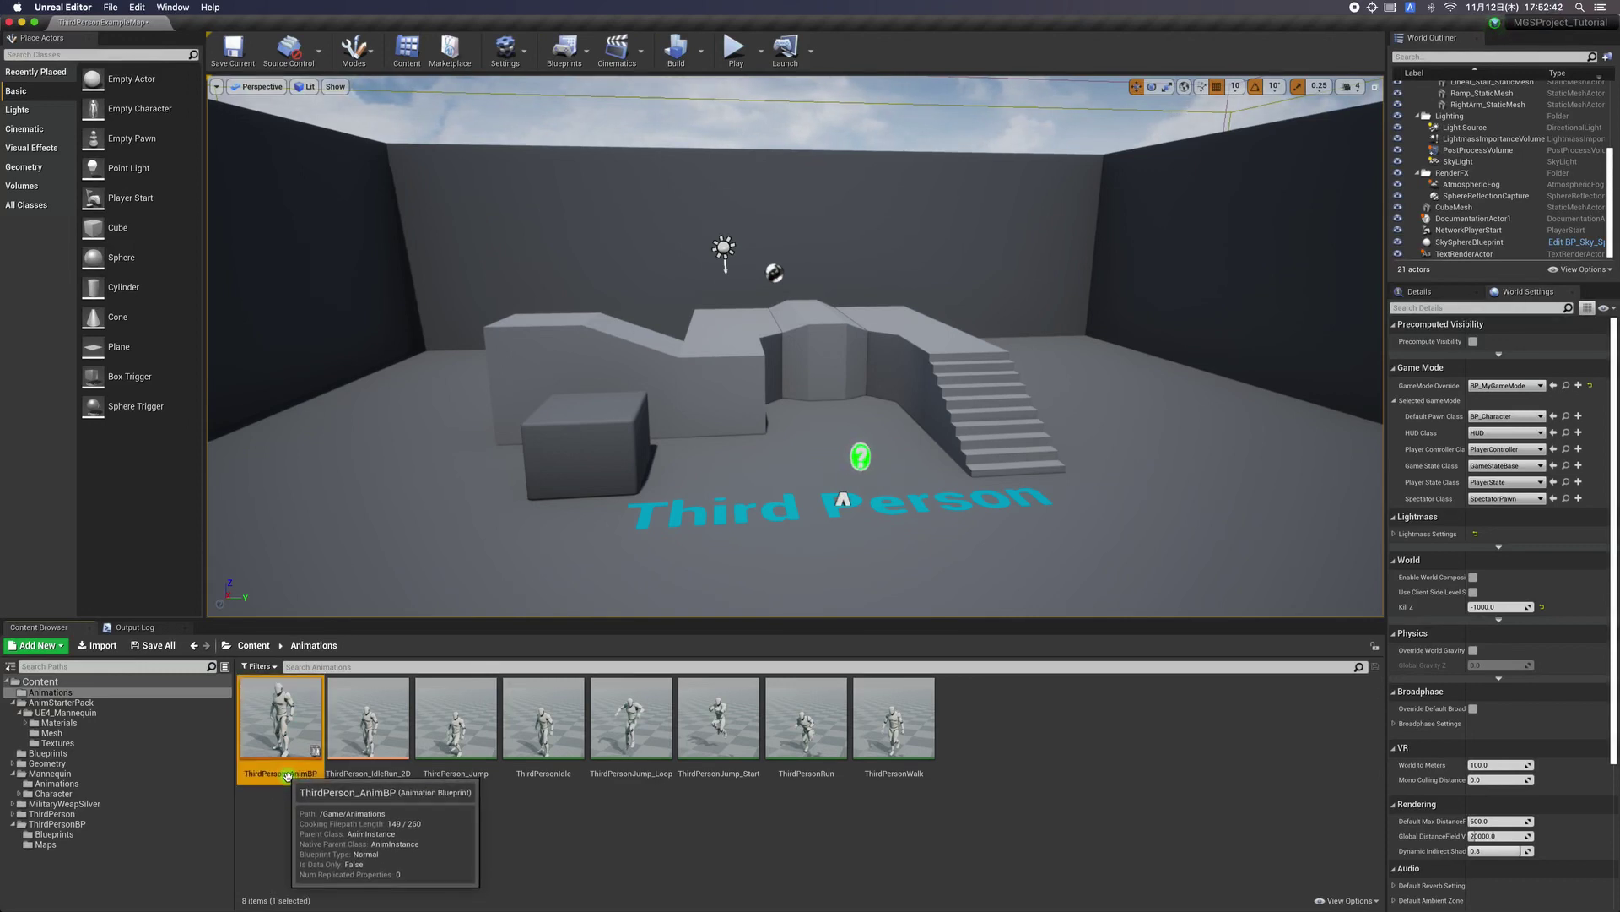
pyautogui.click(288, 773)
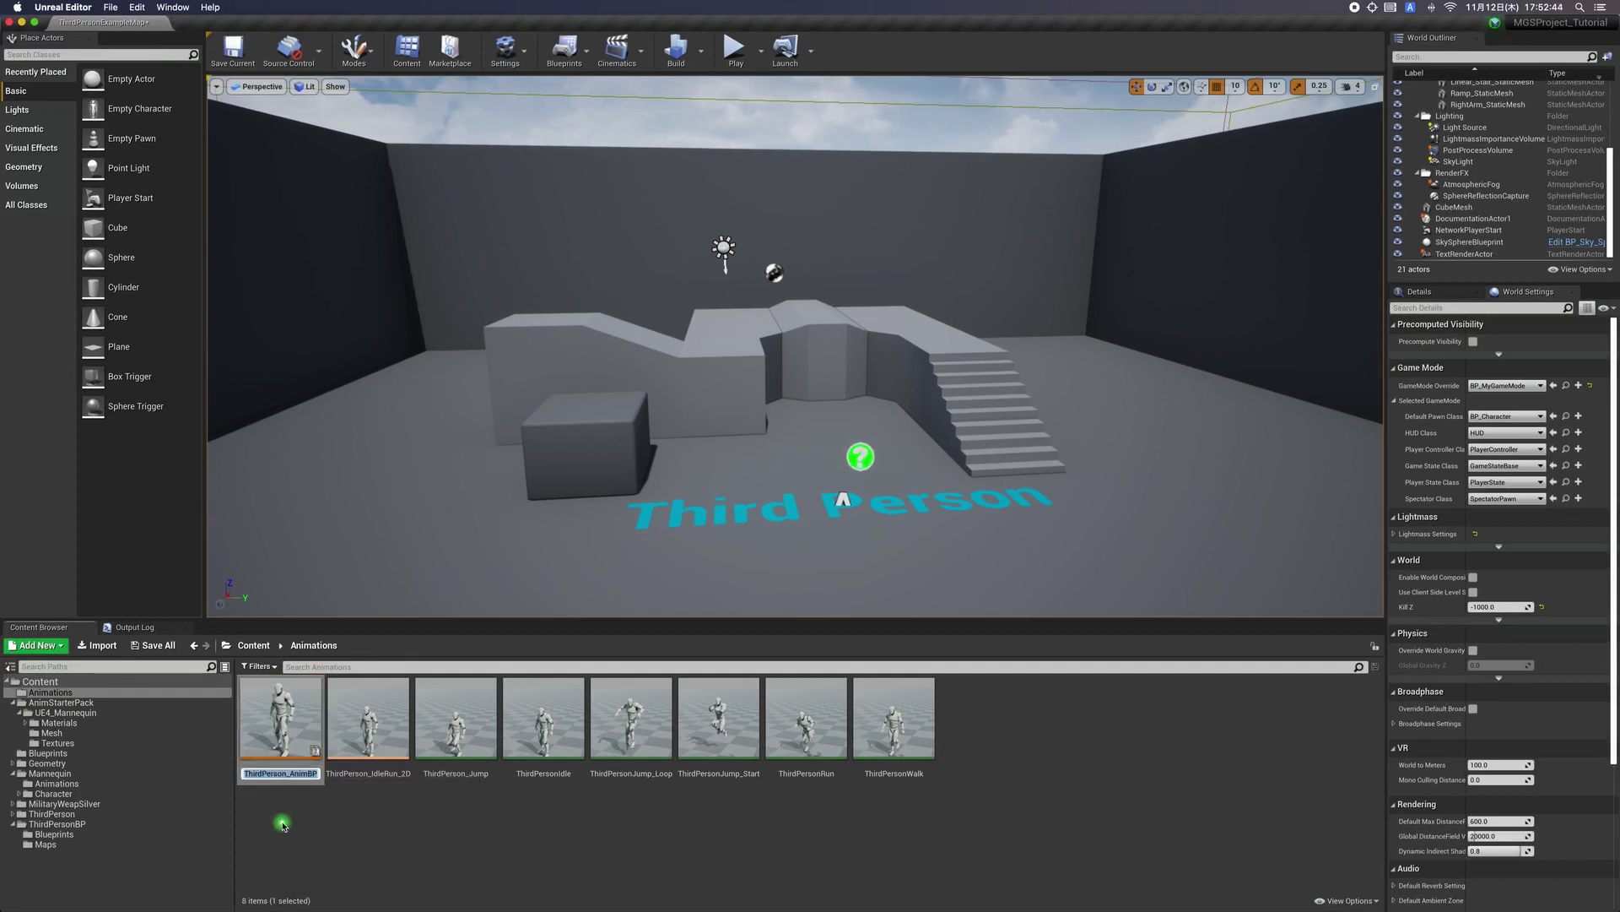
pyautogui.write('BP_CharacterAnim')
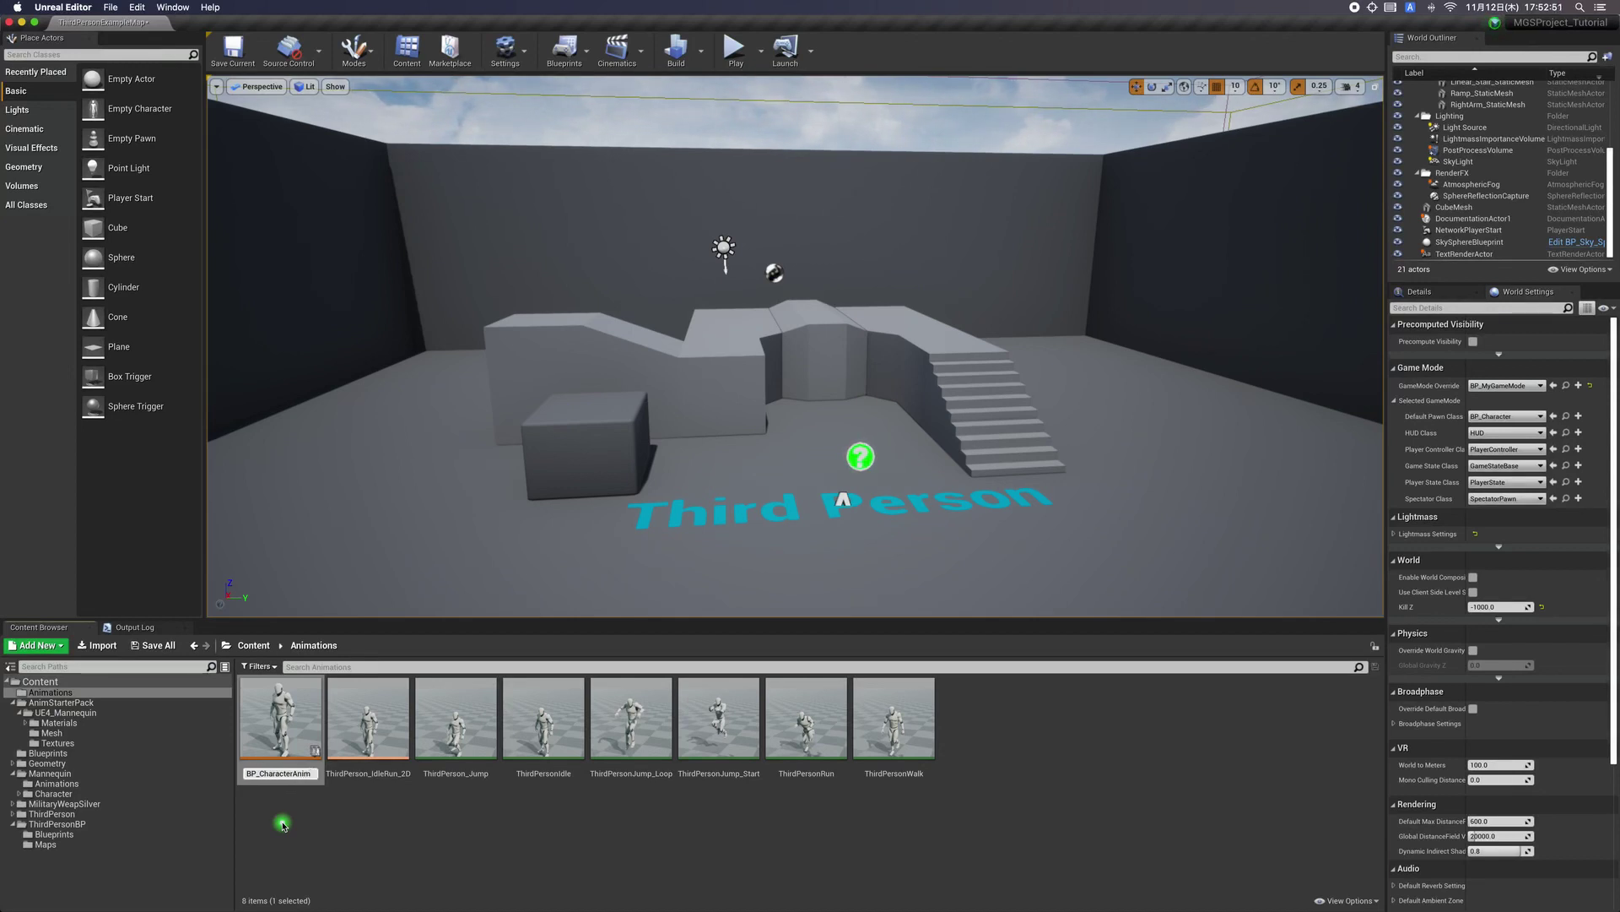
pyautogui.press('Return')
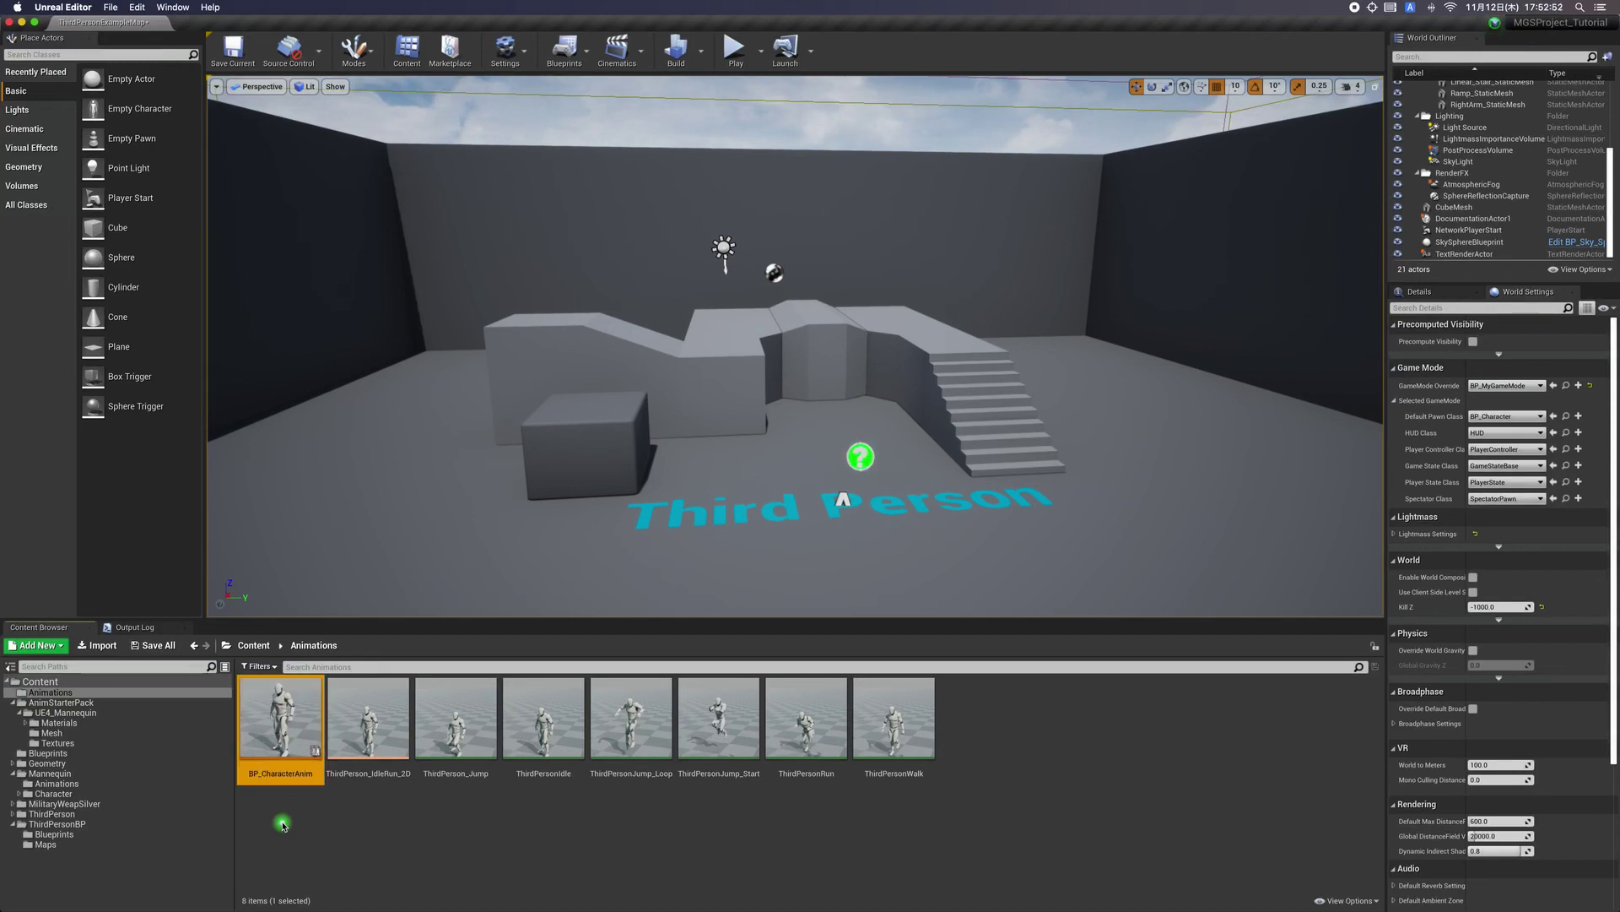
pyautogui.click(283, 824)
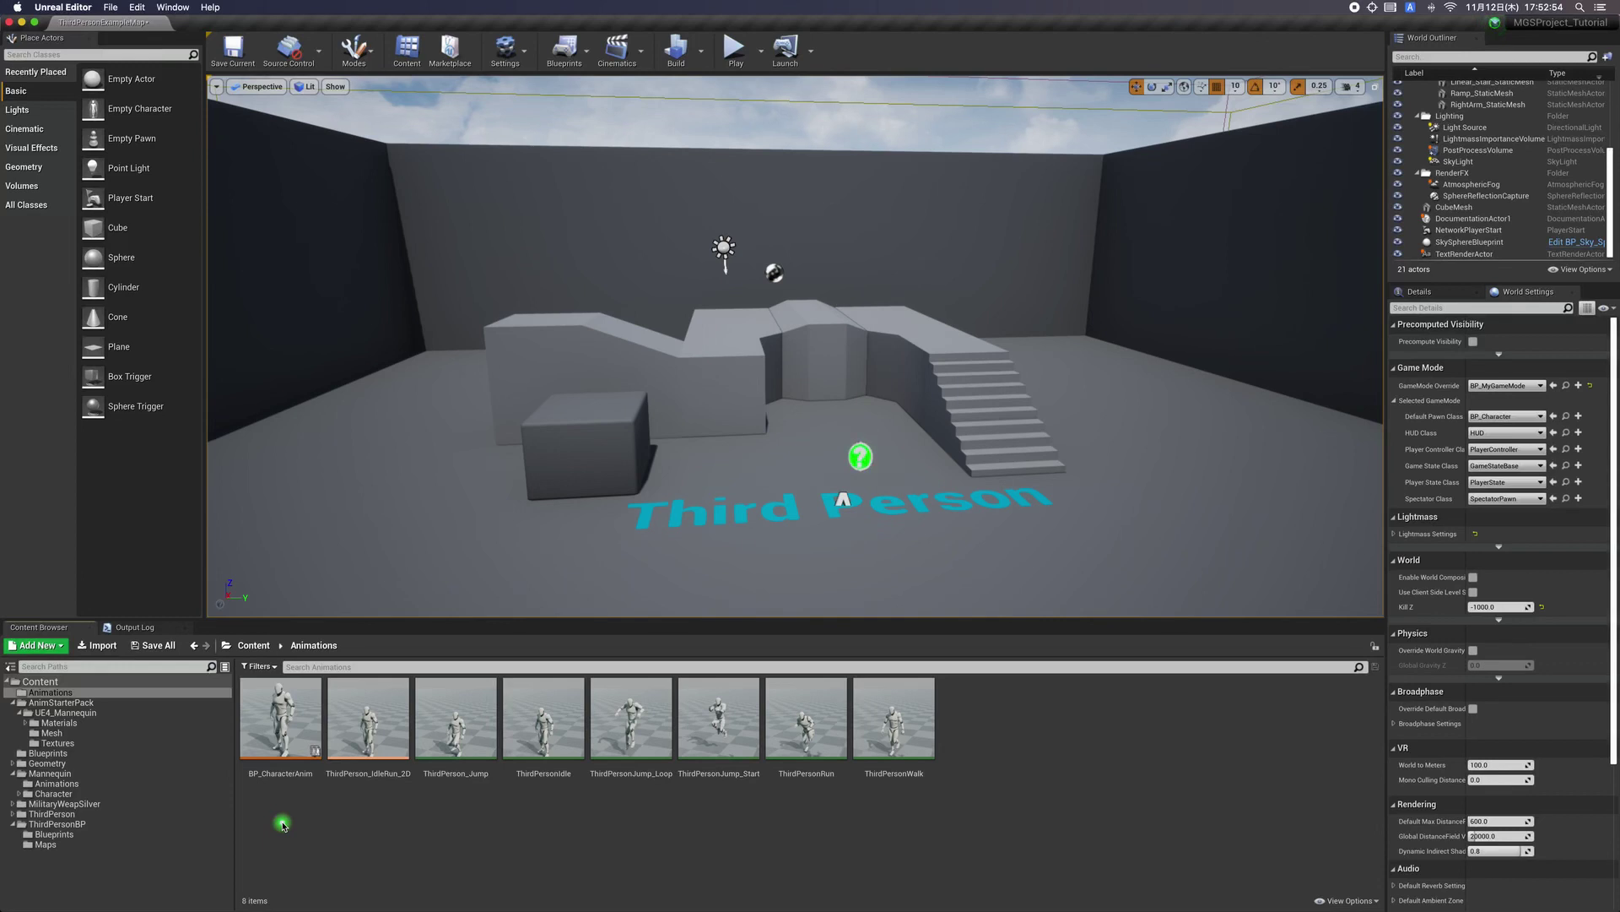
# Browse the Blueprints and Mannequin folders, checking Mannequin's Animations and Character subfolders.
pyautogui.click(80, 753)
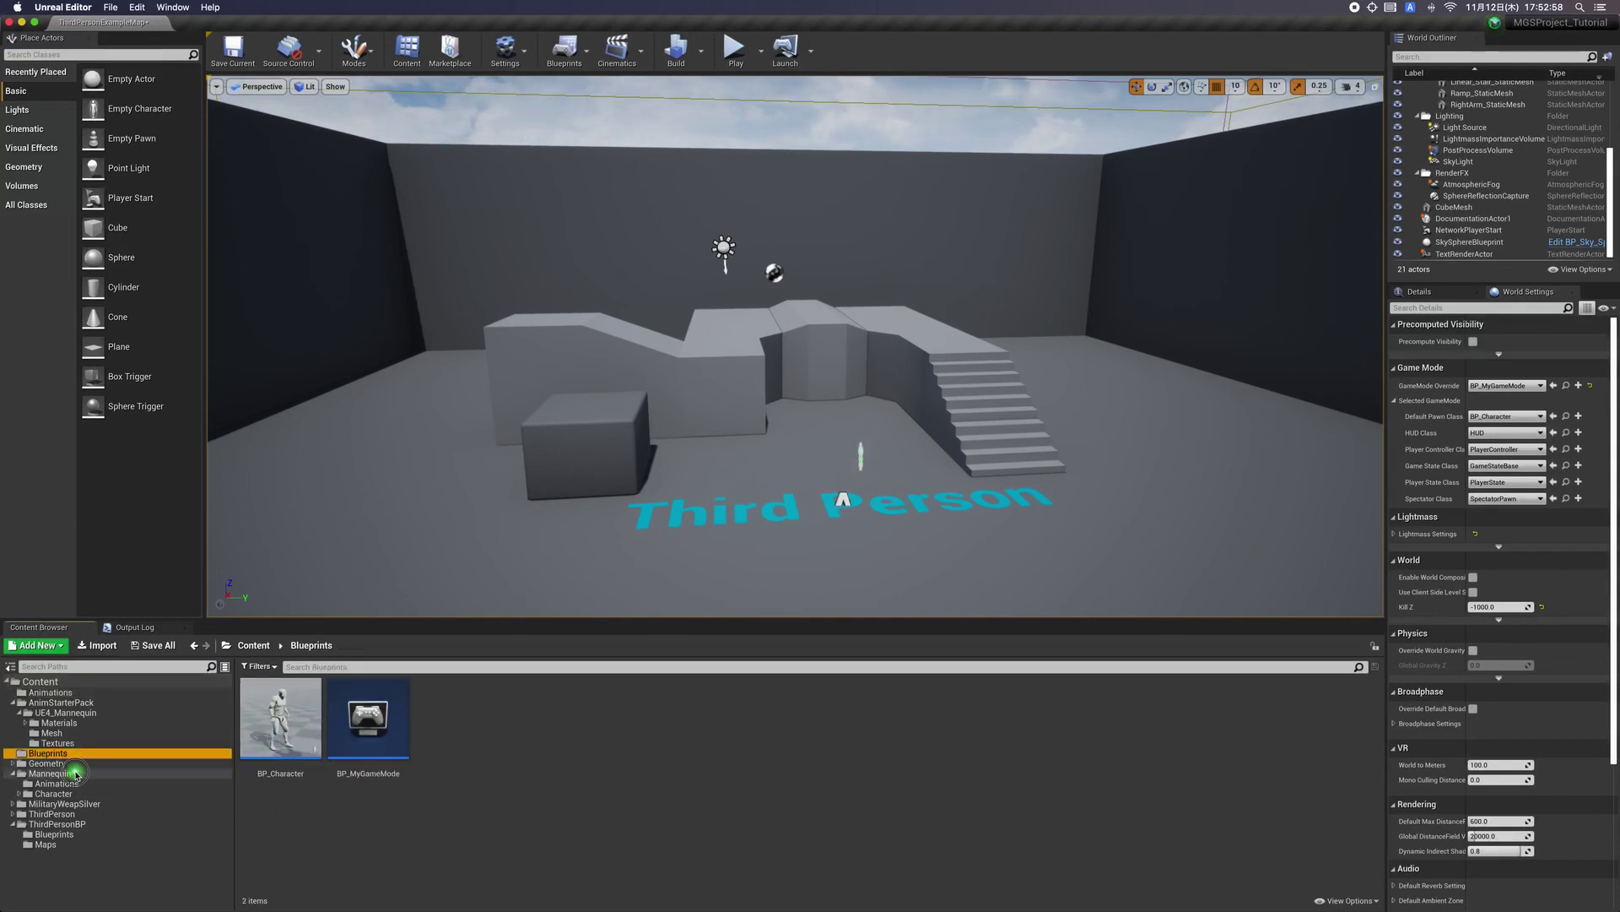
pyautogui.click(76, 774)
pyautogui.click(74, 783)
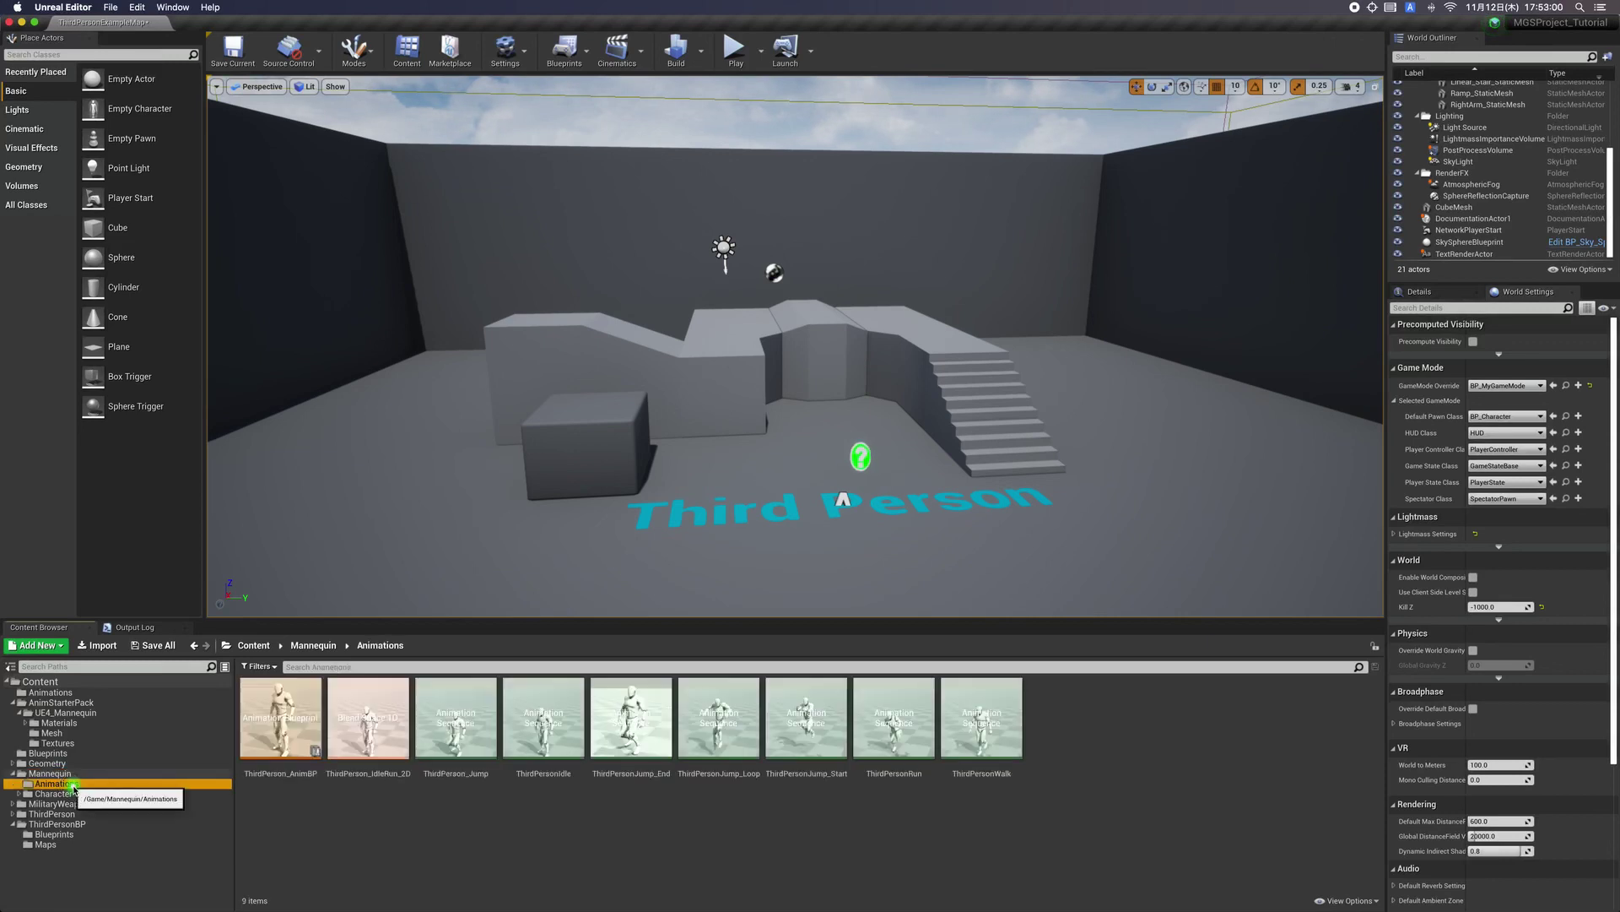
pyautogui.click(74, 774)
pyautogui.click(74, 784)
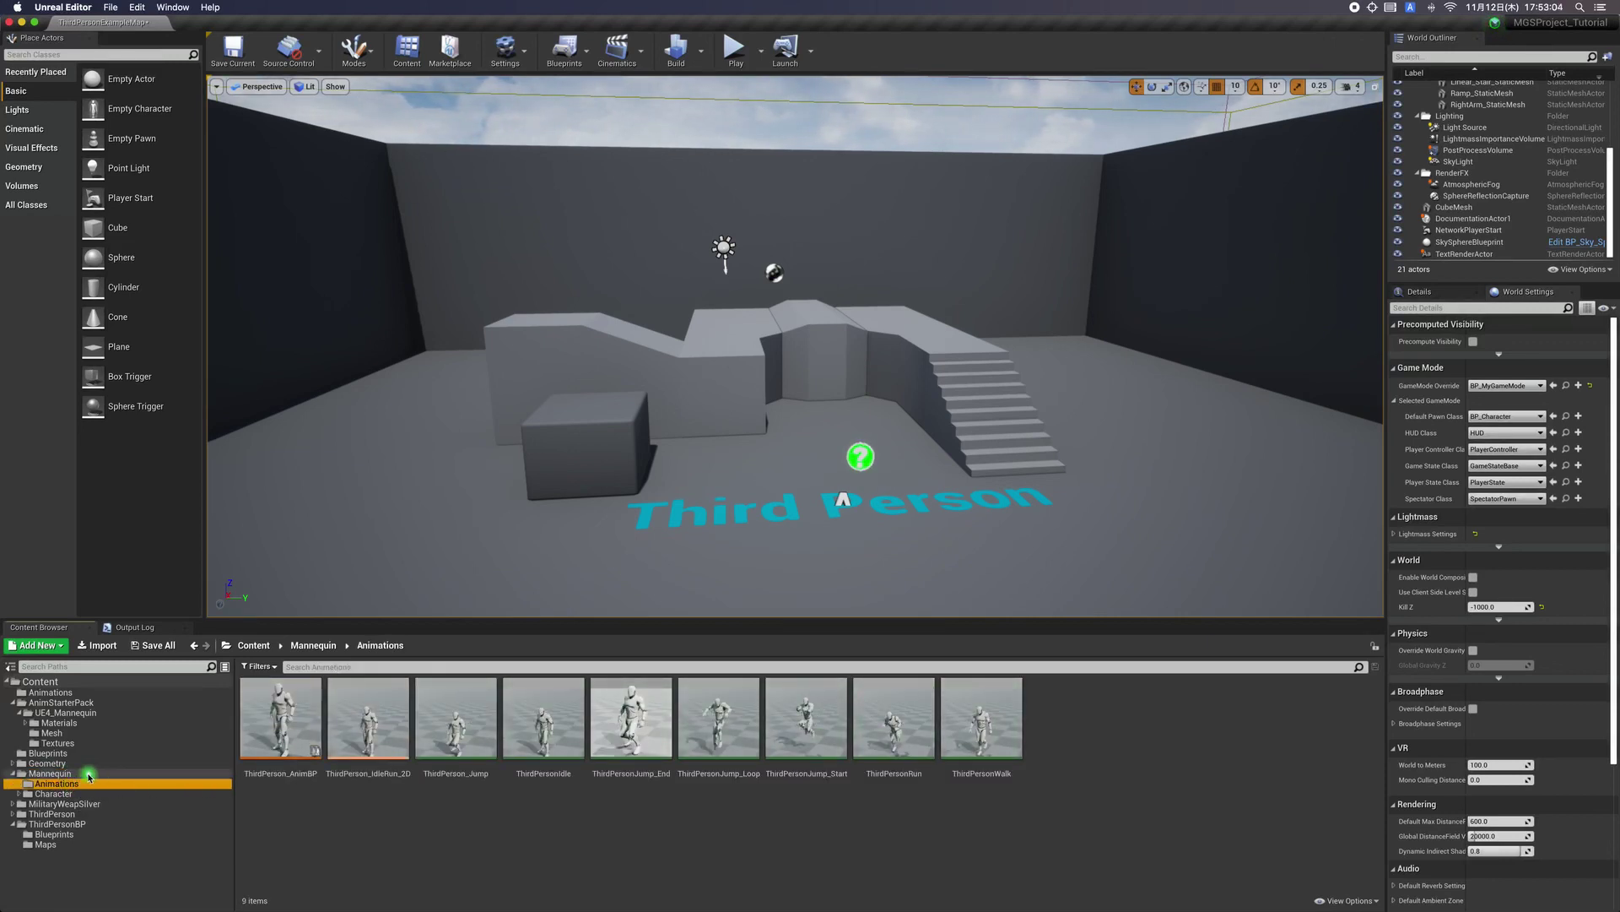
pyautogui.click(88, 773)
pyautogui.click(372, 733)
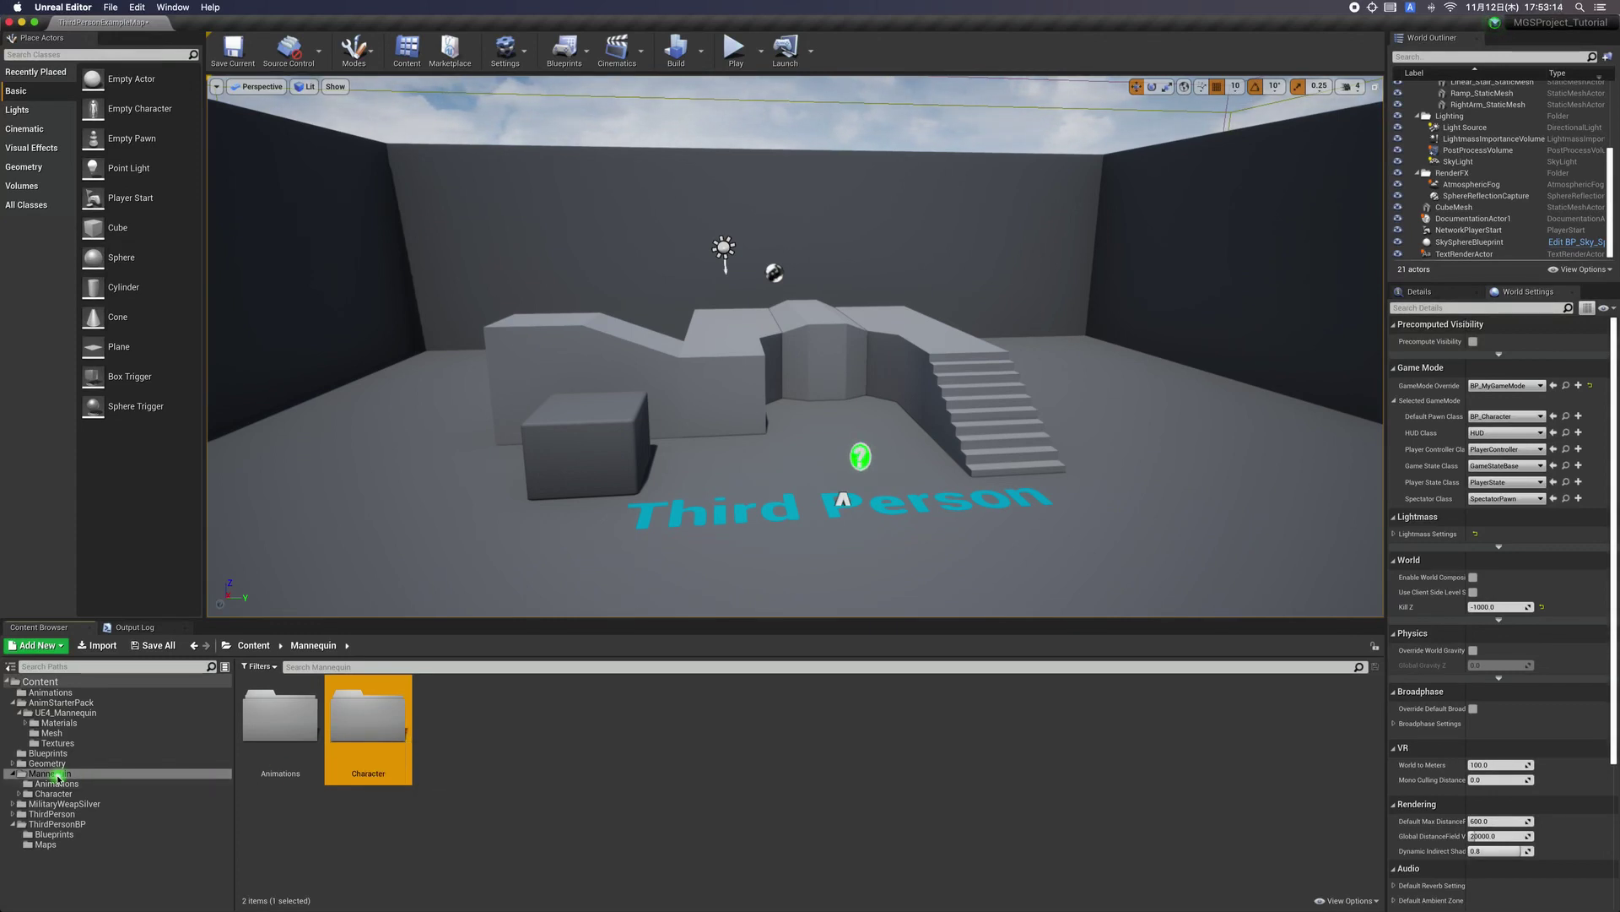
# Force-delete the Mannequin folder along with its still-referenced assets.
pyautogui.click(56, 774)
pyautogui.rightClick(55, 774)
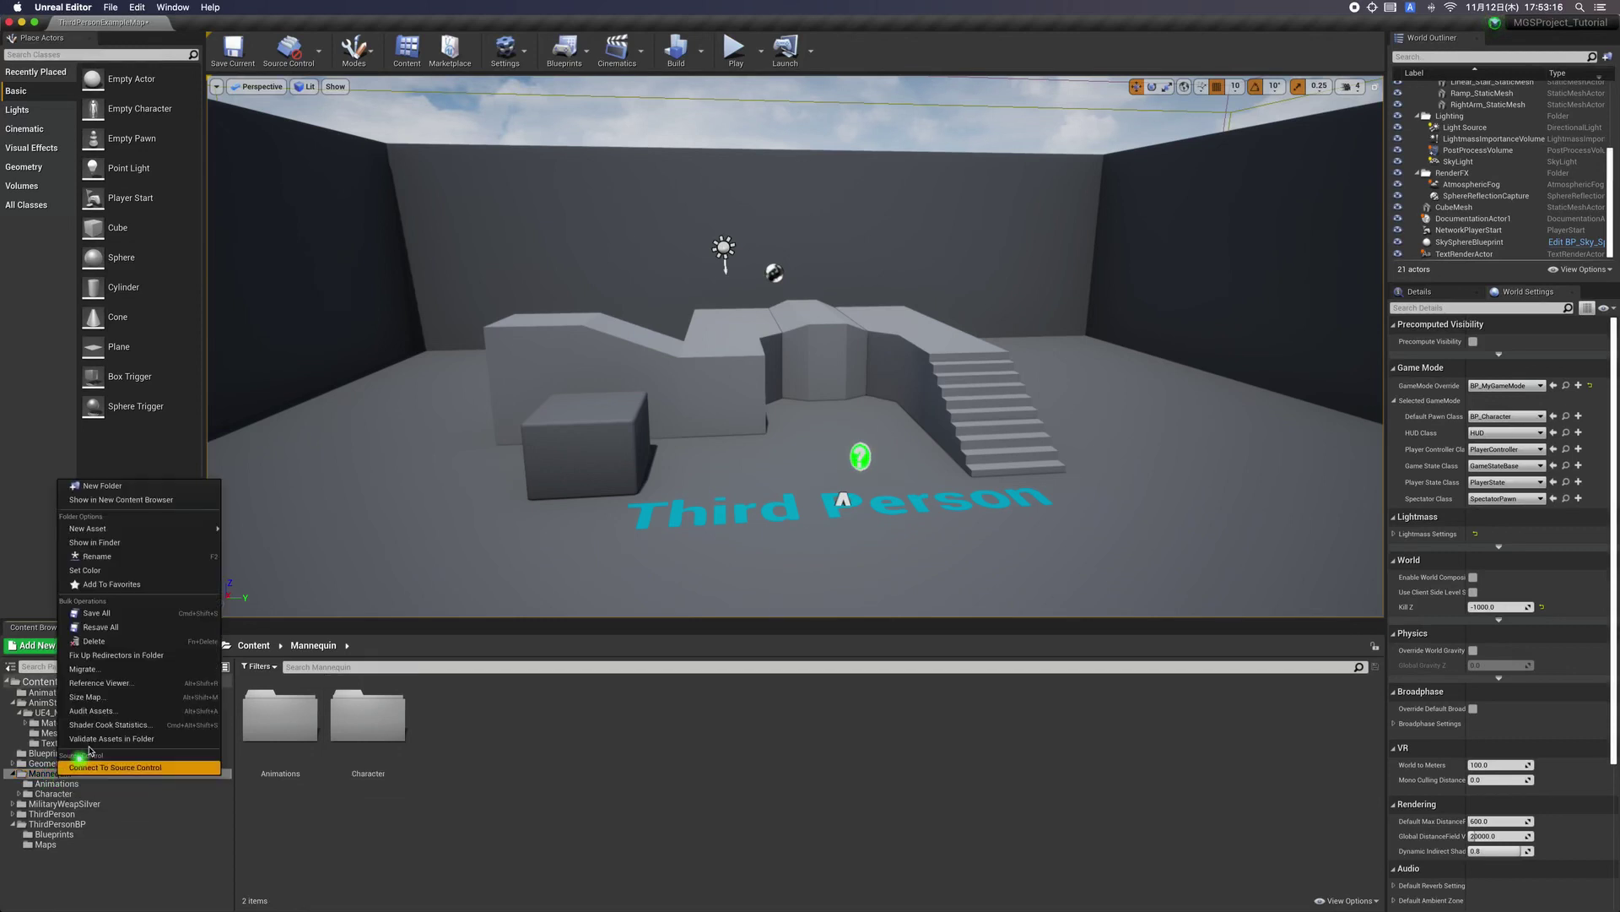
pyautogui.click(122, 647)
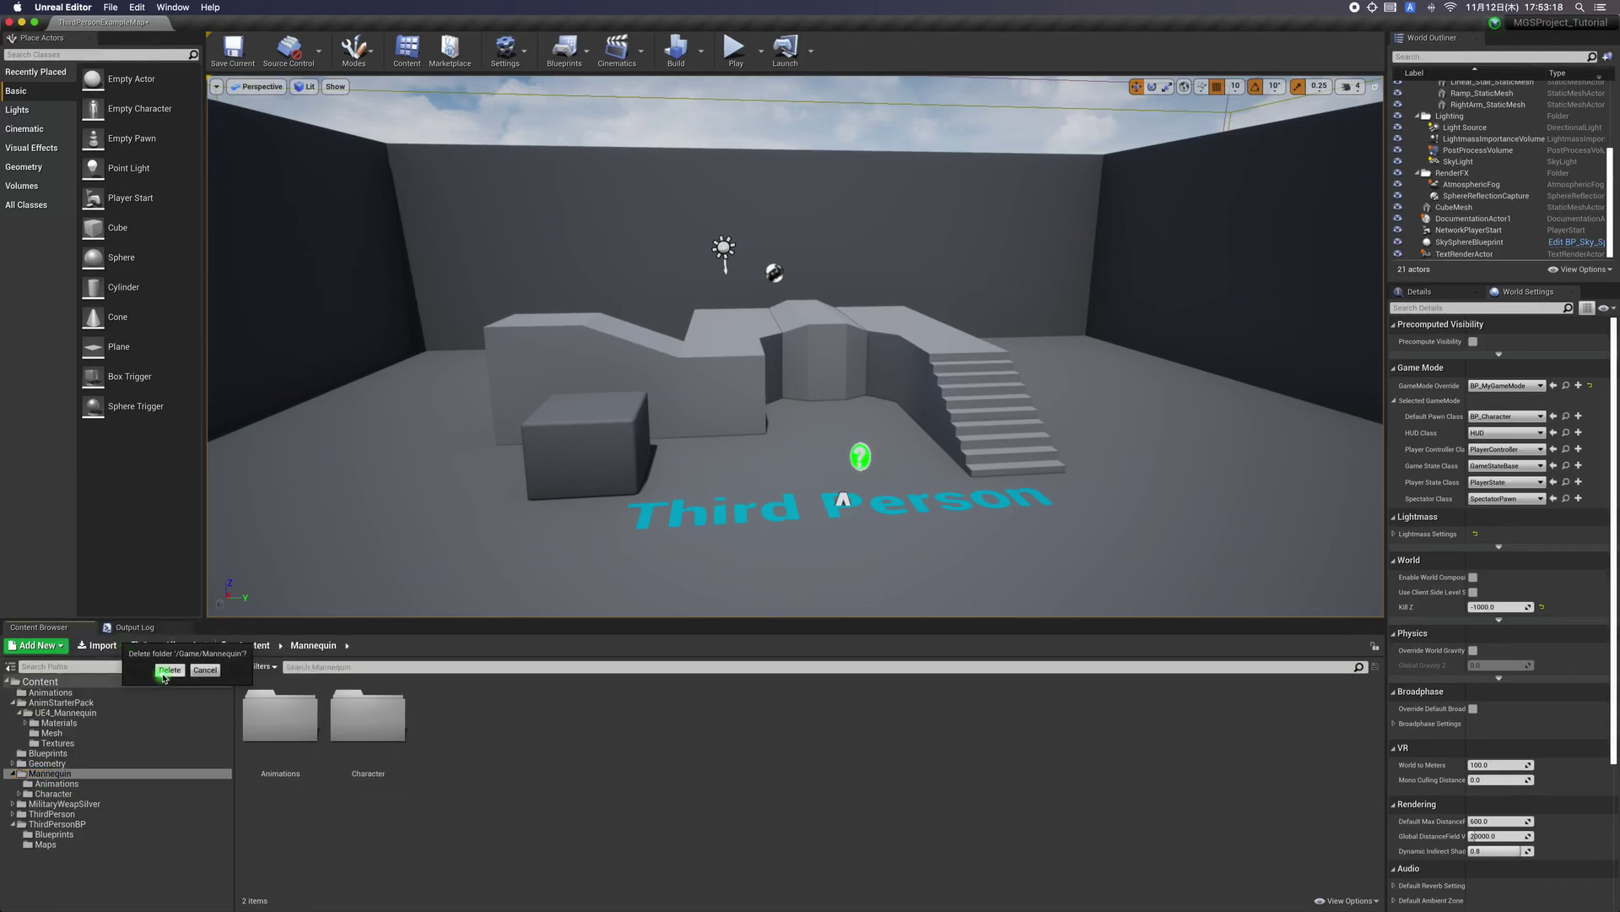
pyautogui.click(167, 671)
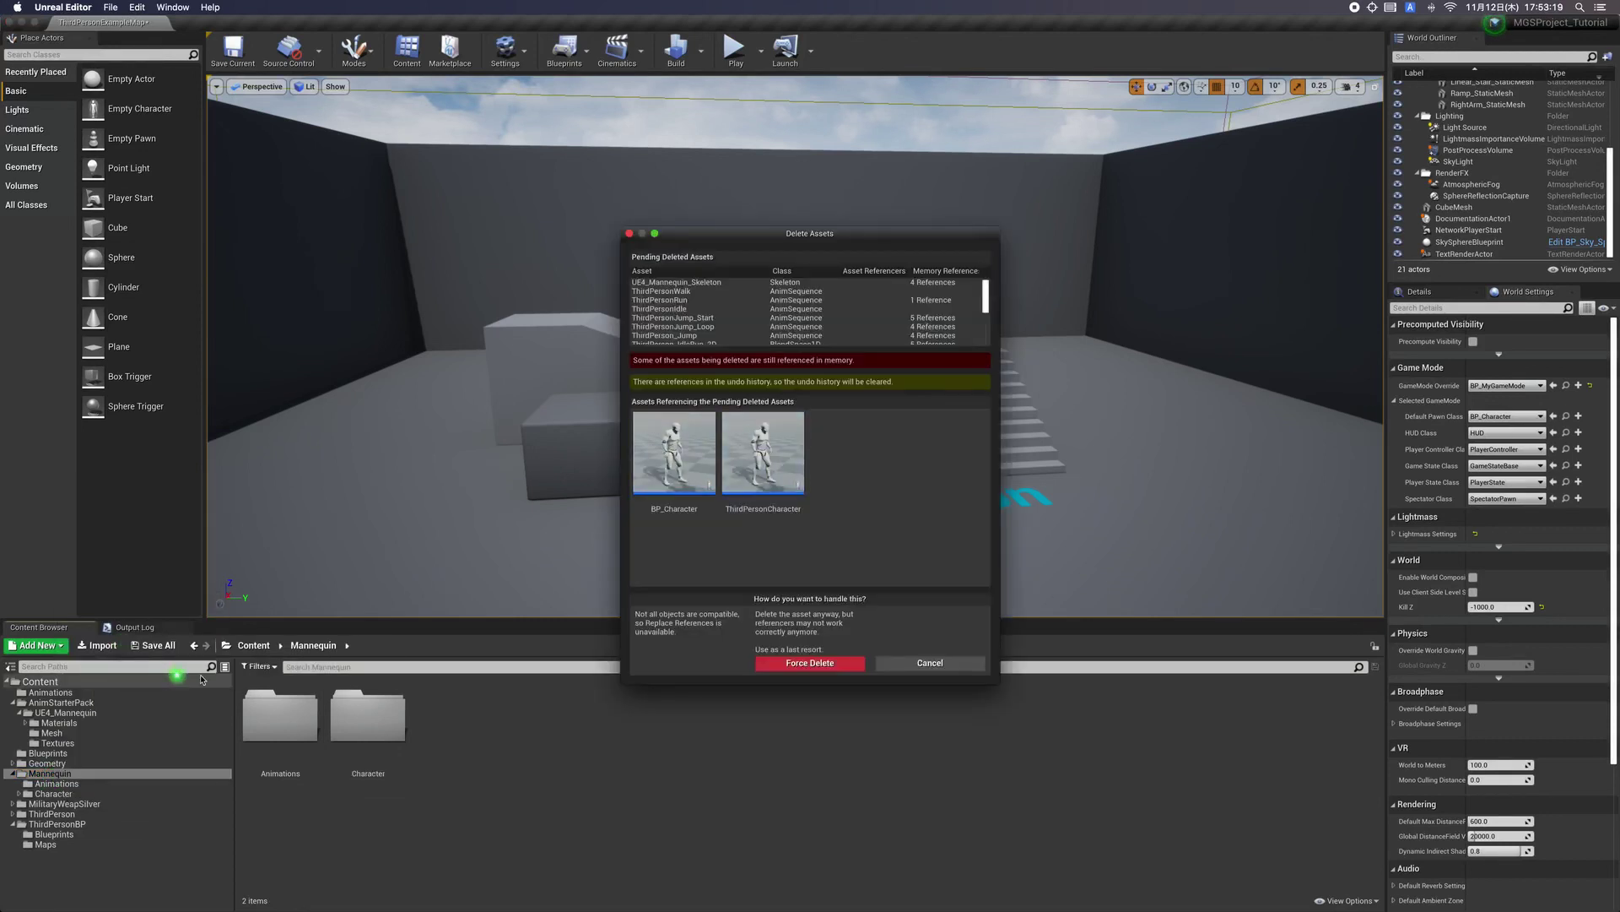
pyautogui.click(789, 673)
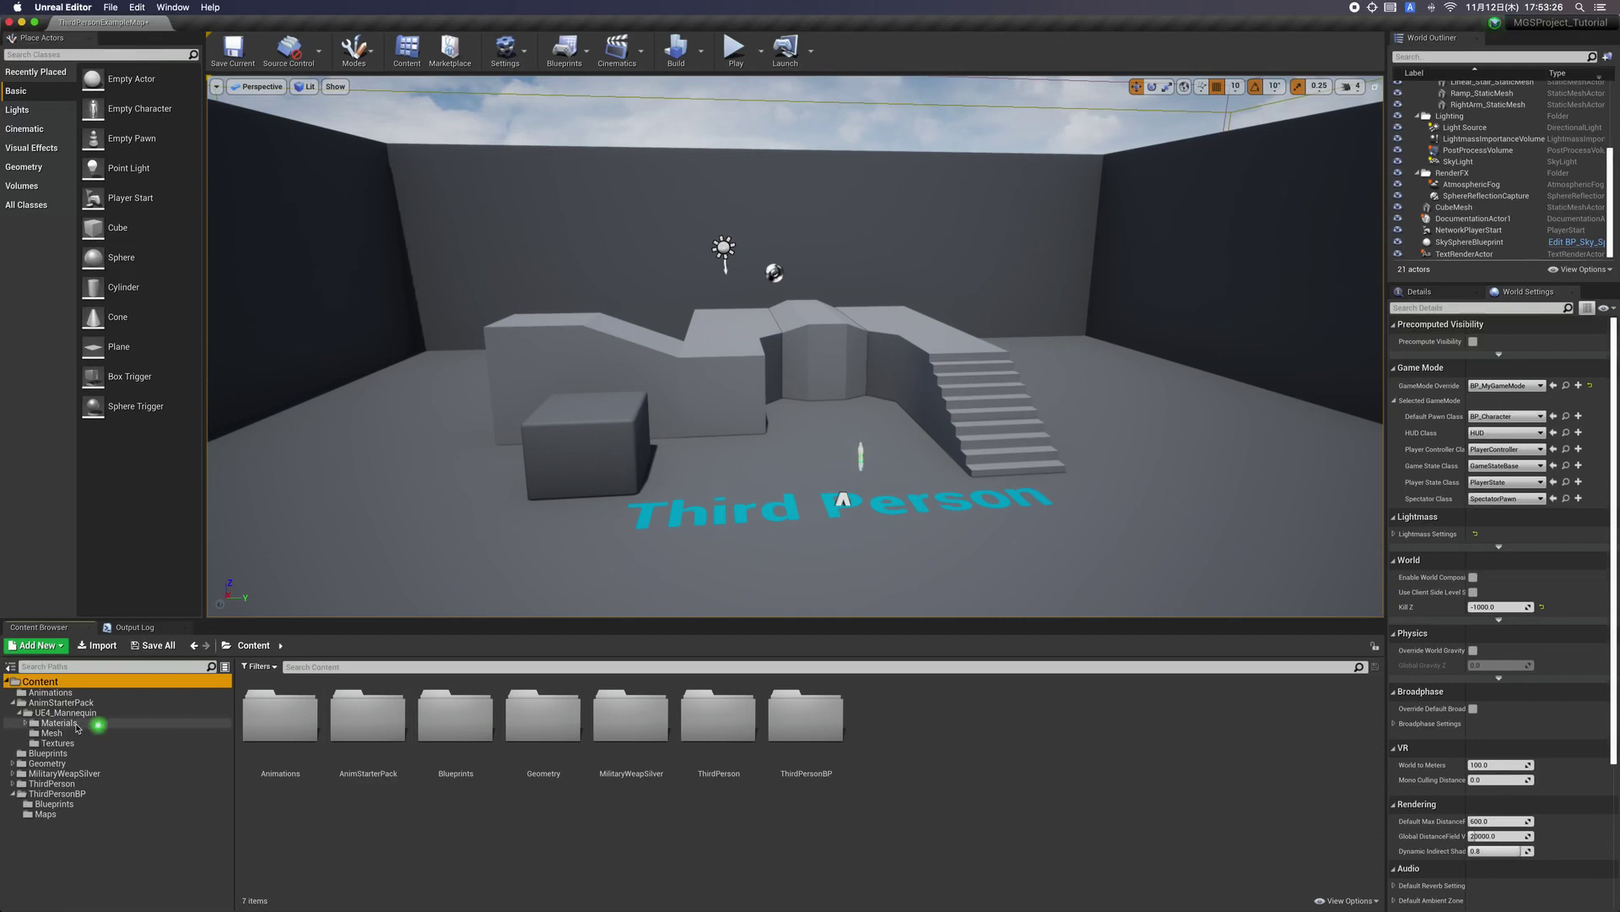
# Open the BP_Character blueprint from the Blueprints folder.
pyautogui.click(48, 753)
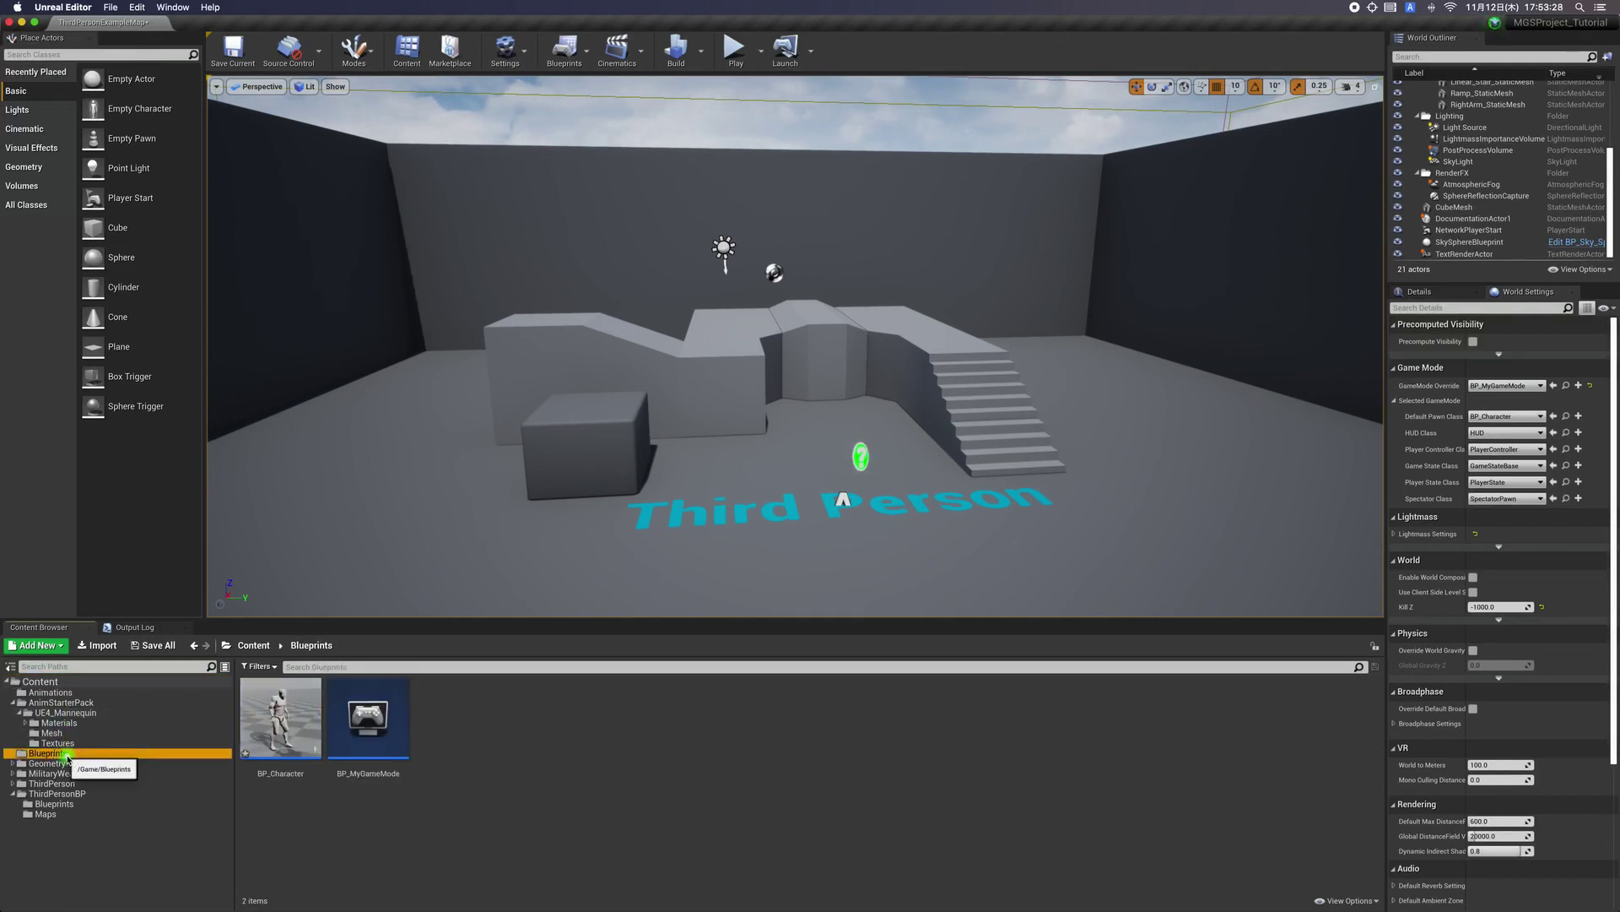
pyautogui.click(282, 726)
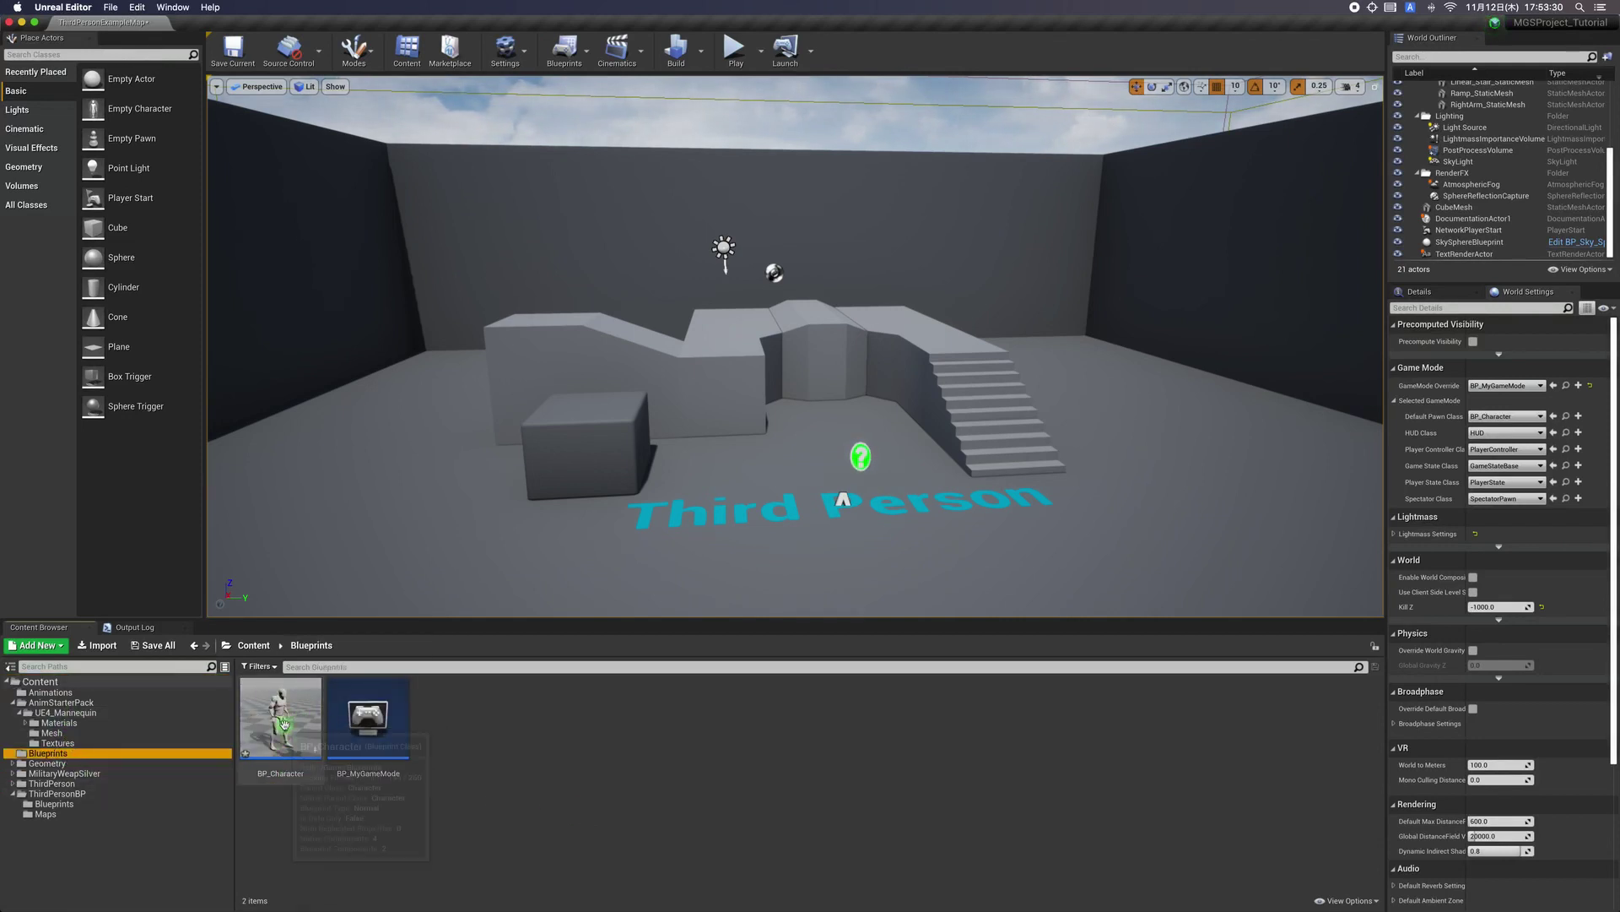
pyautogui.doubleClick(284, 724)
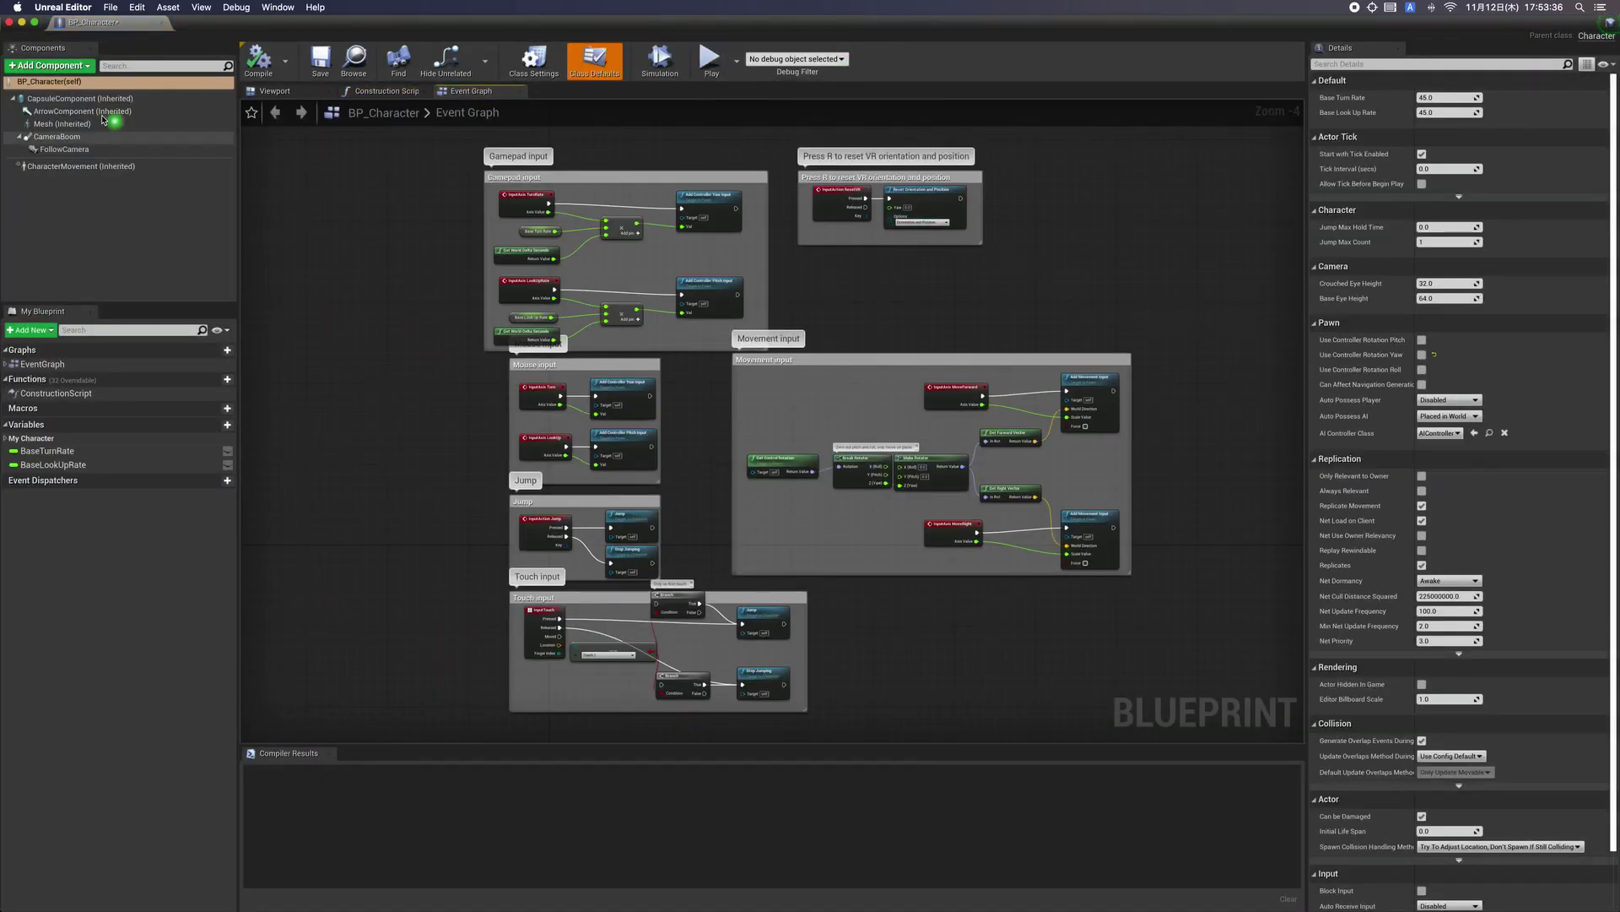
# Set the Mesh component's Anim Class to BP_CharacterAnim, compile, and start playing the level.
pyautogui.click(63, 123)
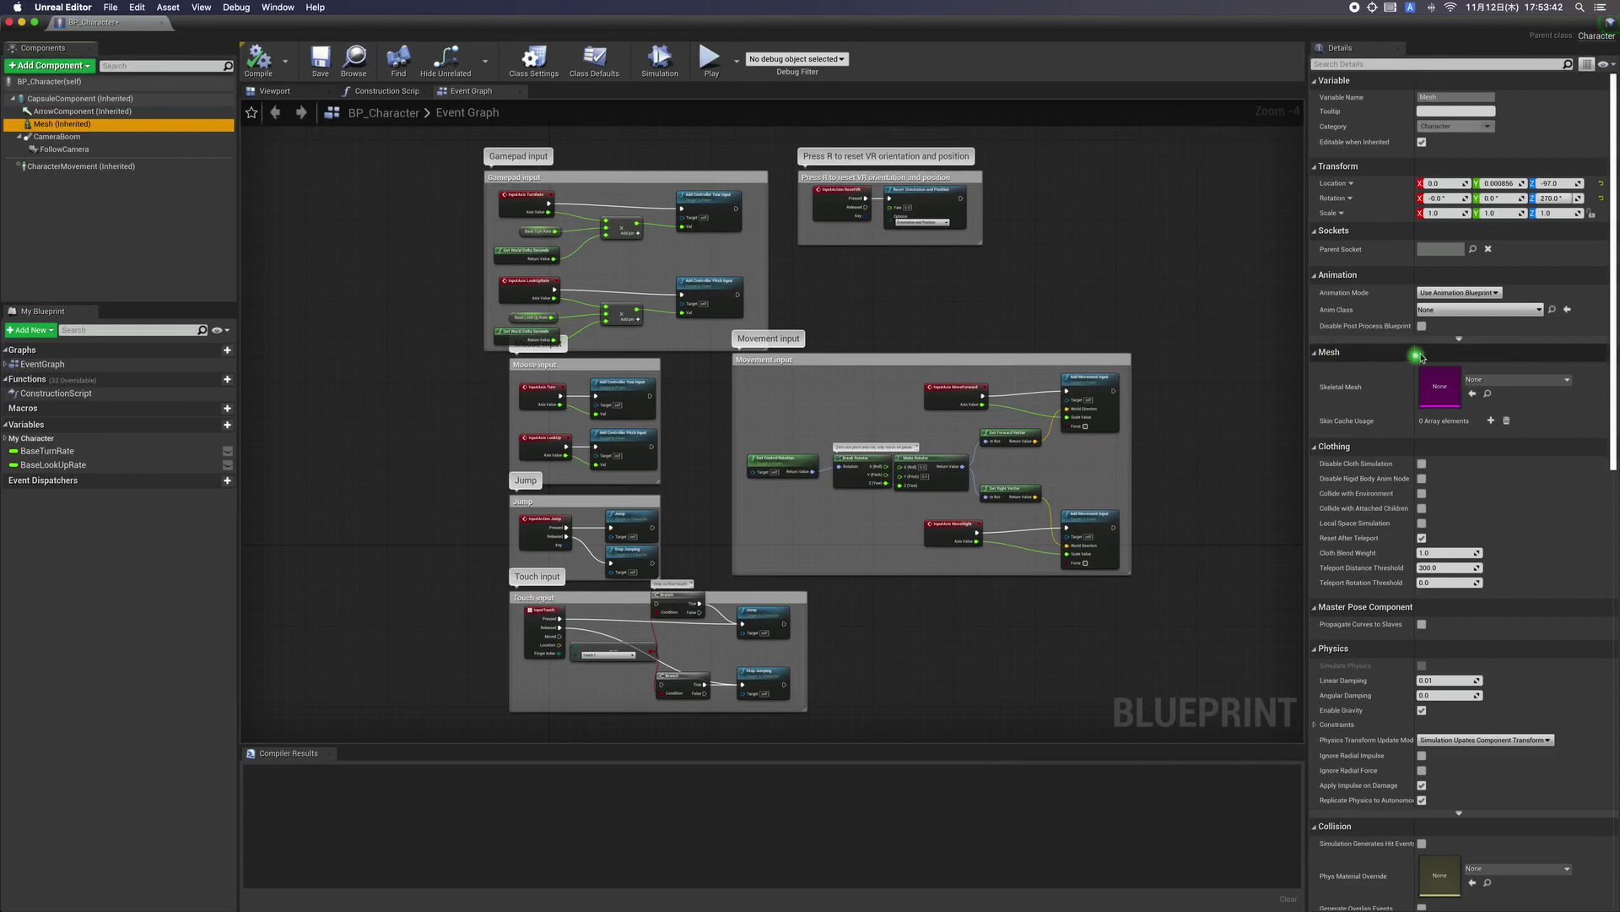
pyautogui.click(1438, 310)
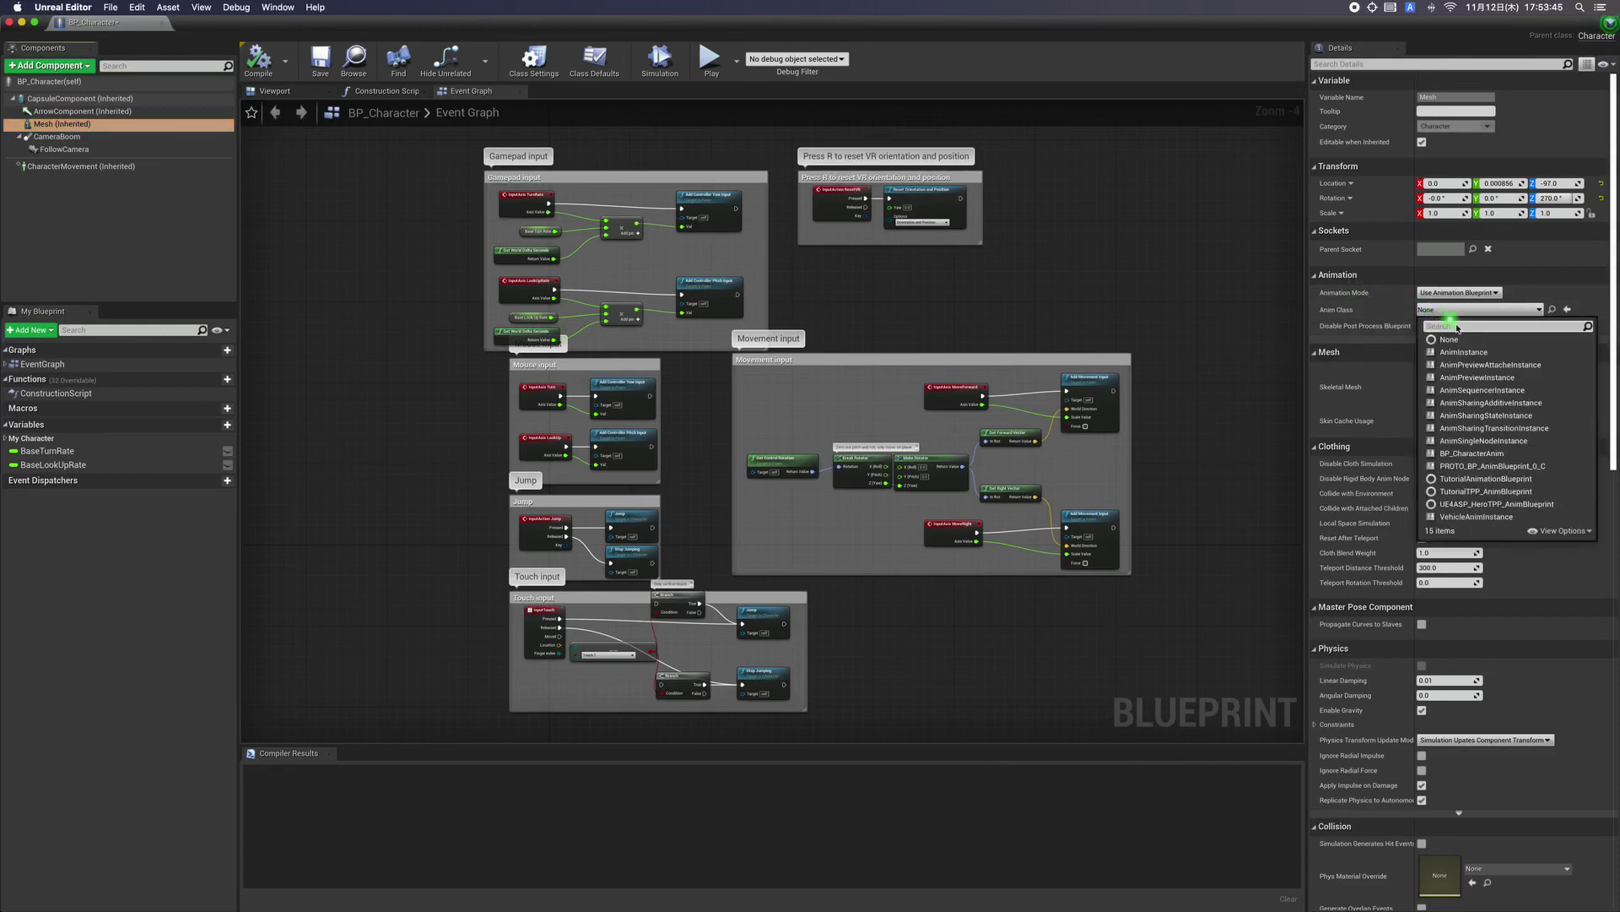
pyautogui.click(1494, 455)
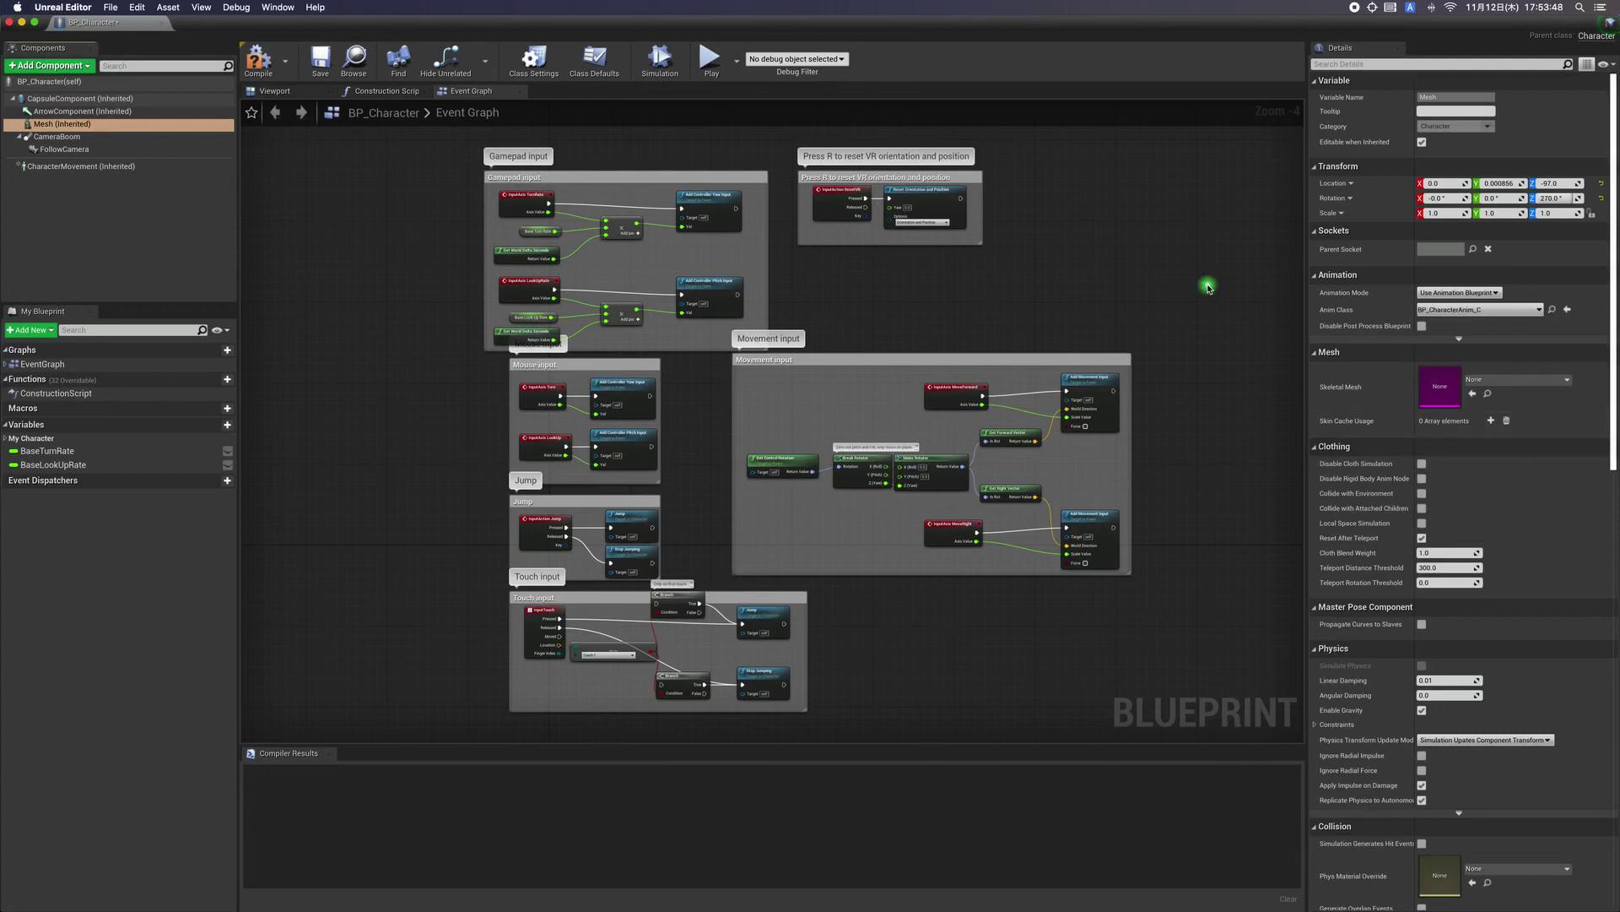
pyautogui.click(259, 60)
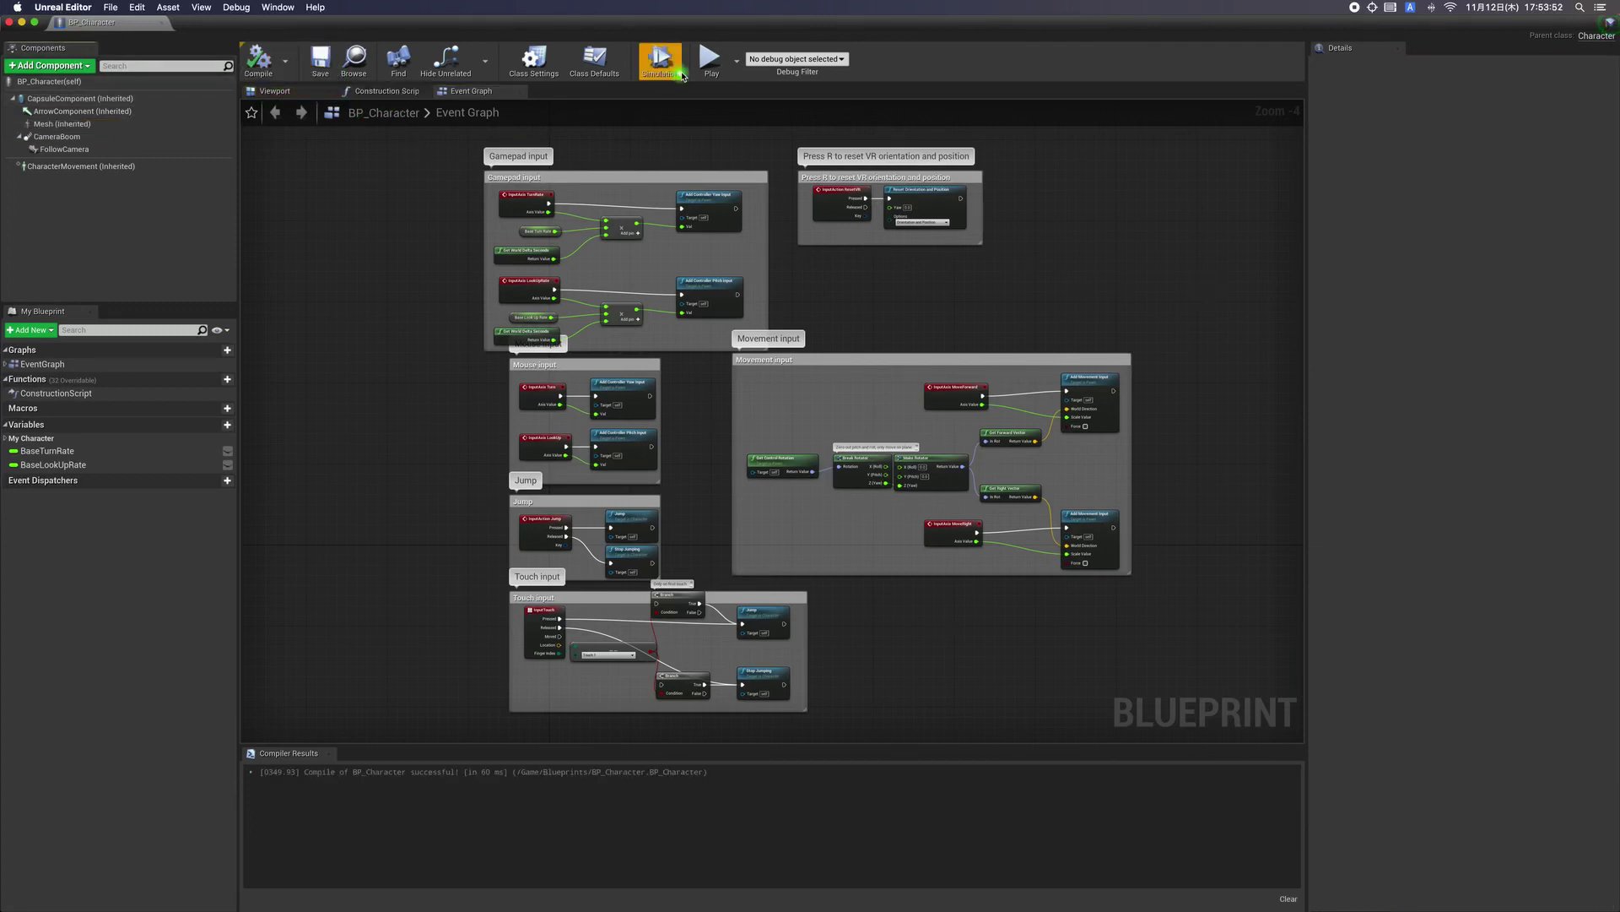
pyautogui.click(723, 67)
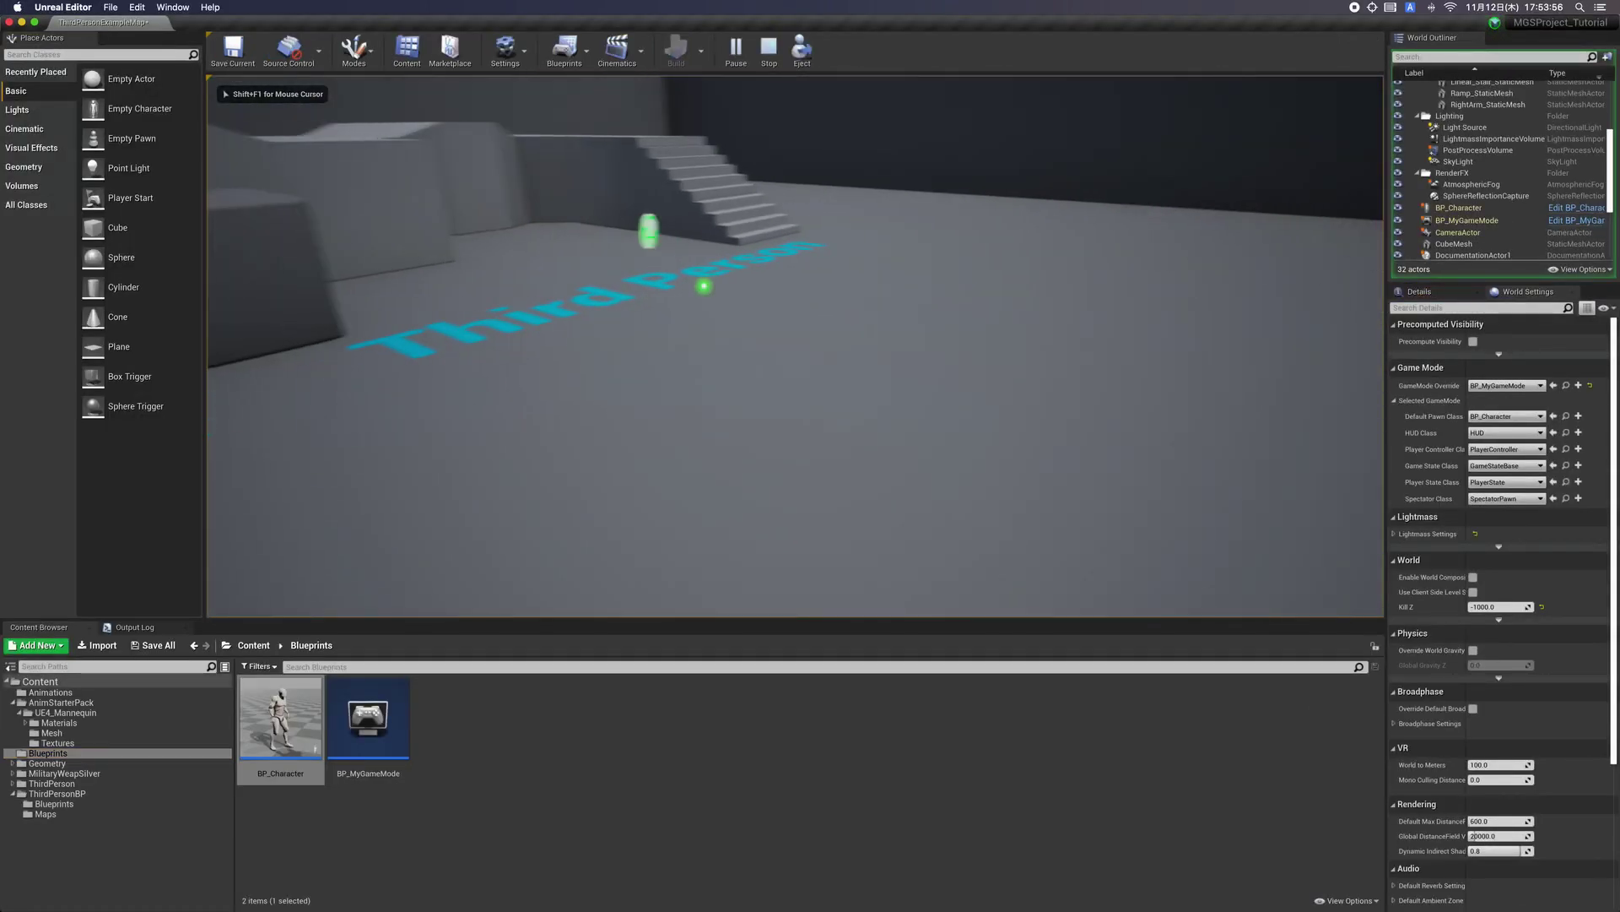
# Stop the Play-in-Editor session and return to the level viewport.
pyautogui.press('Escape')
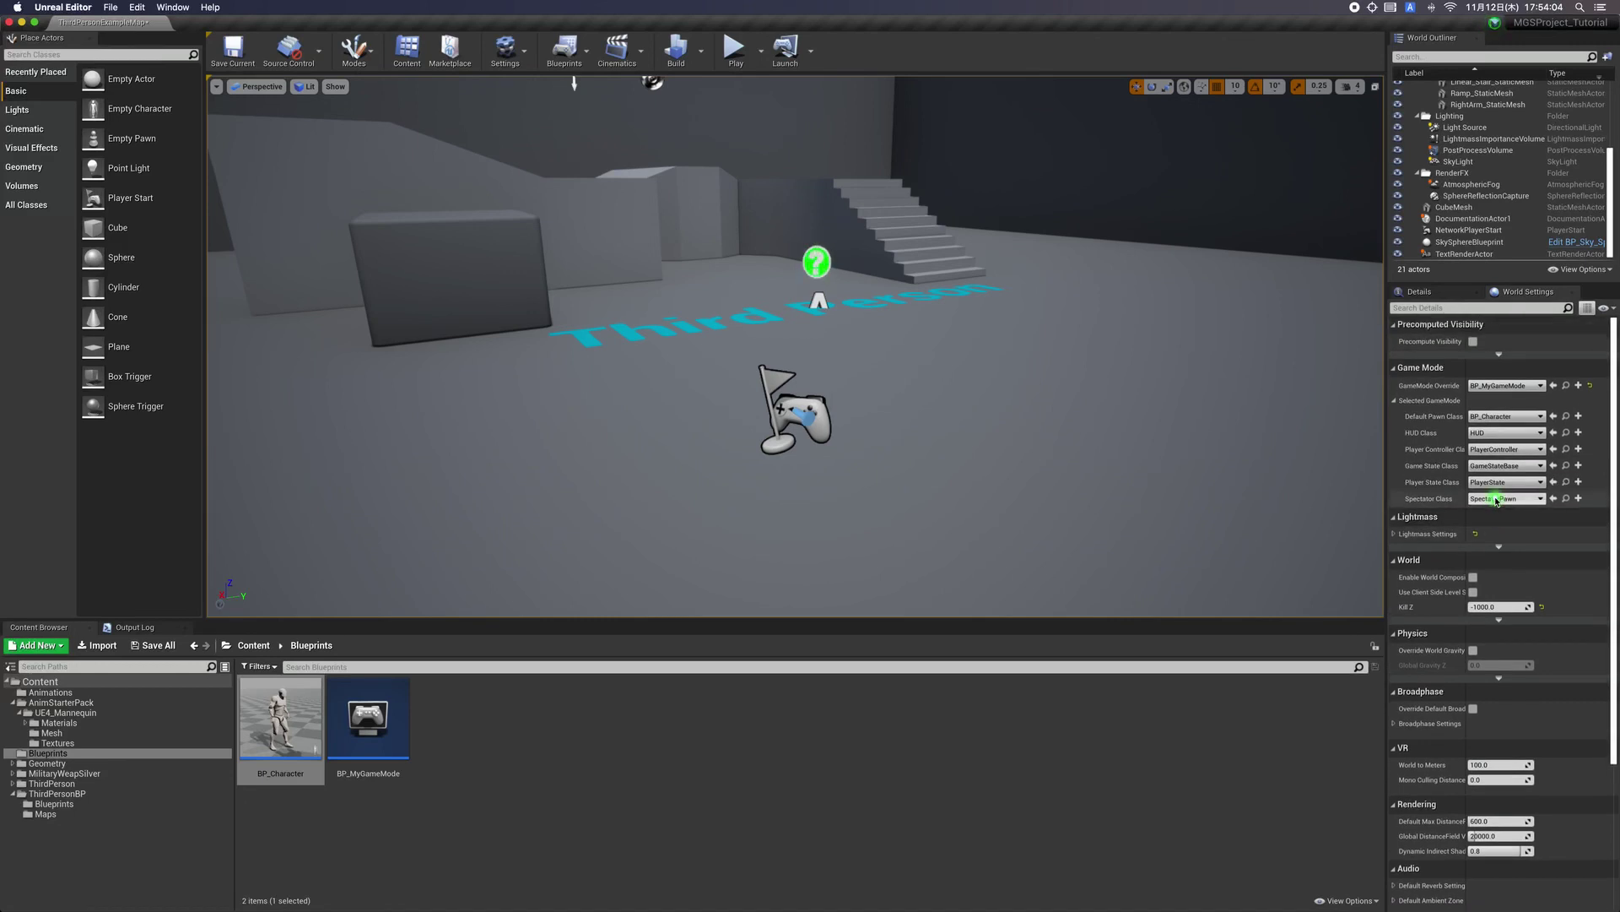
pyautogui.click(1114, 378)
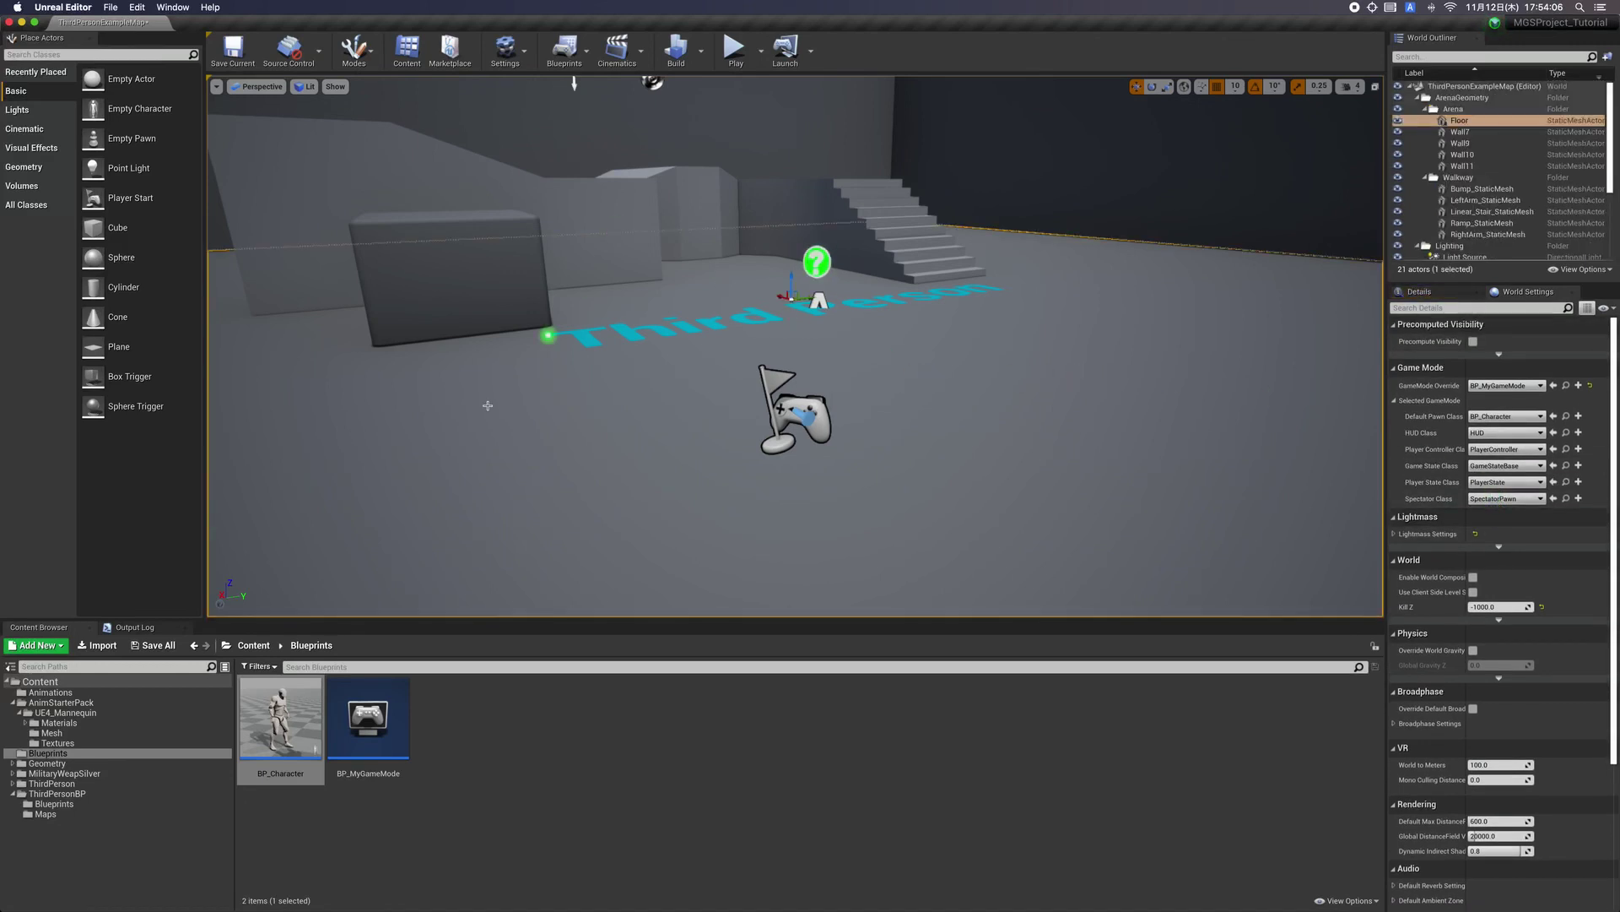
# Open BP_Character, look over its CameraBoom and FollowCamera components, and show the Viewport.
pyautogui.doubleClick(303, 699)
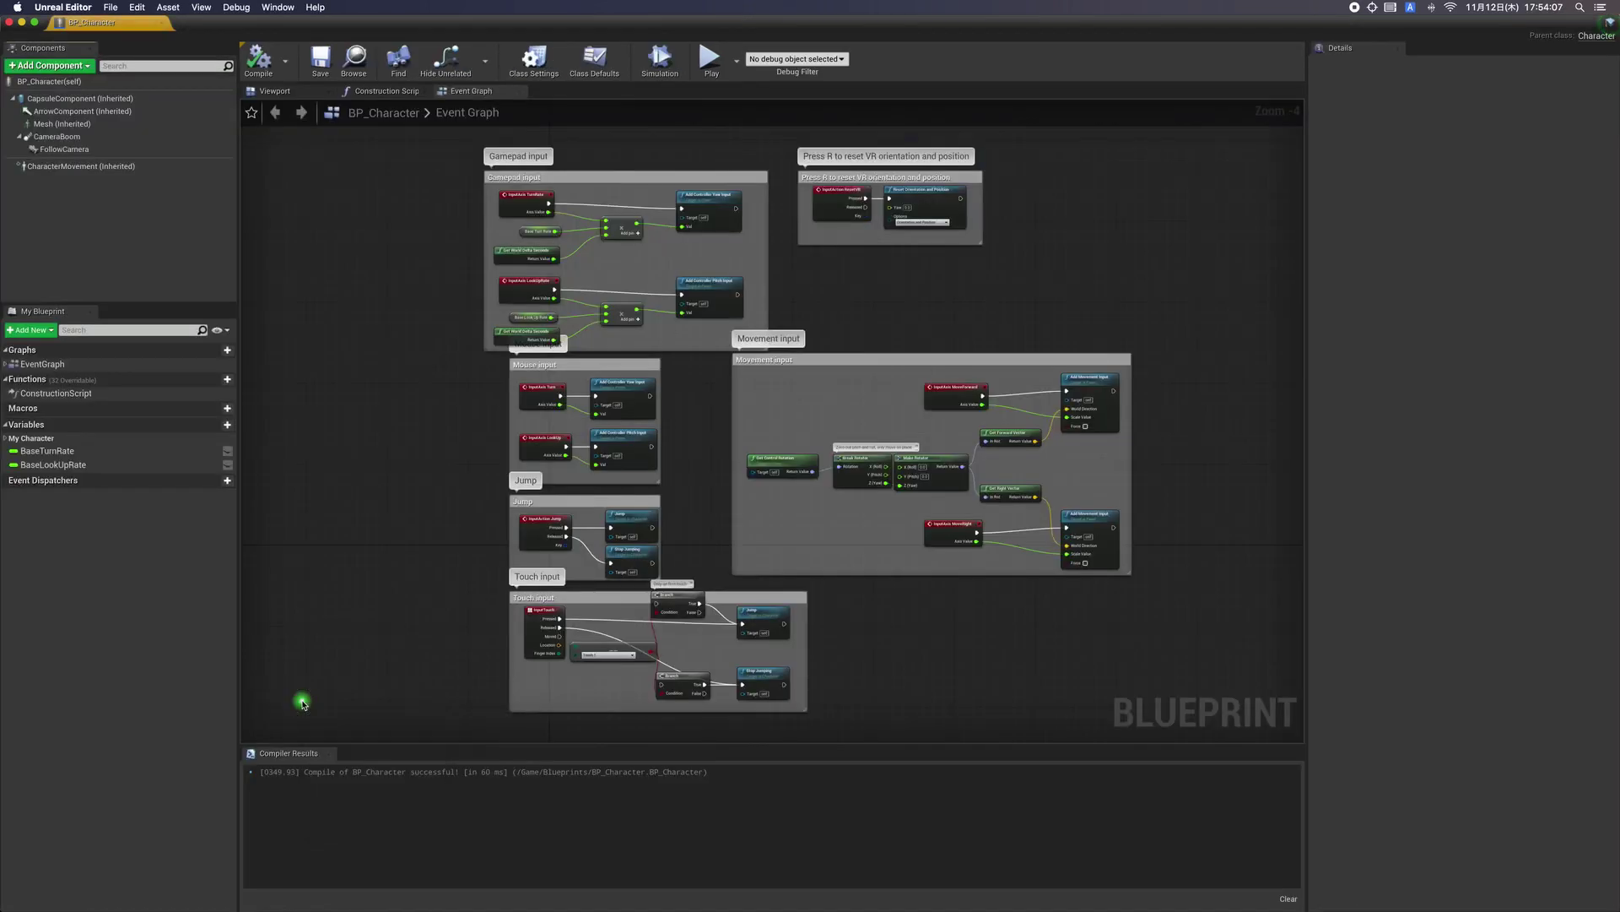
pyautogui.click(85, 139)
pyautogui.click(85, 147)
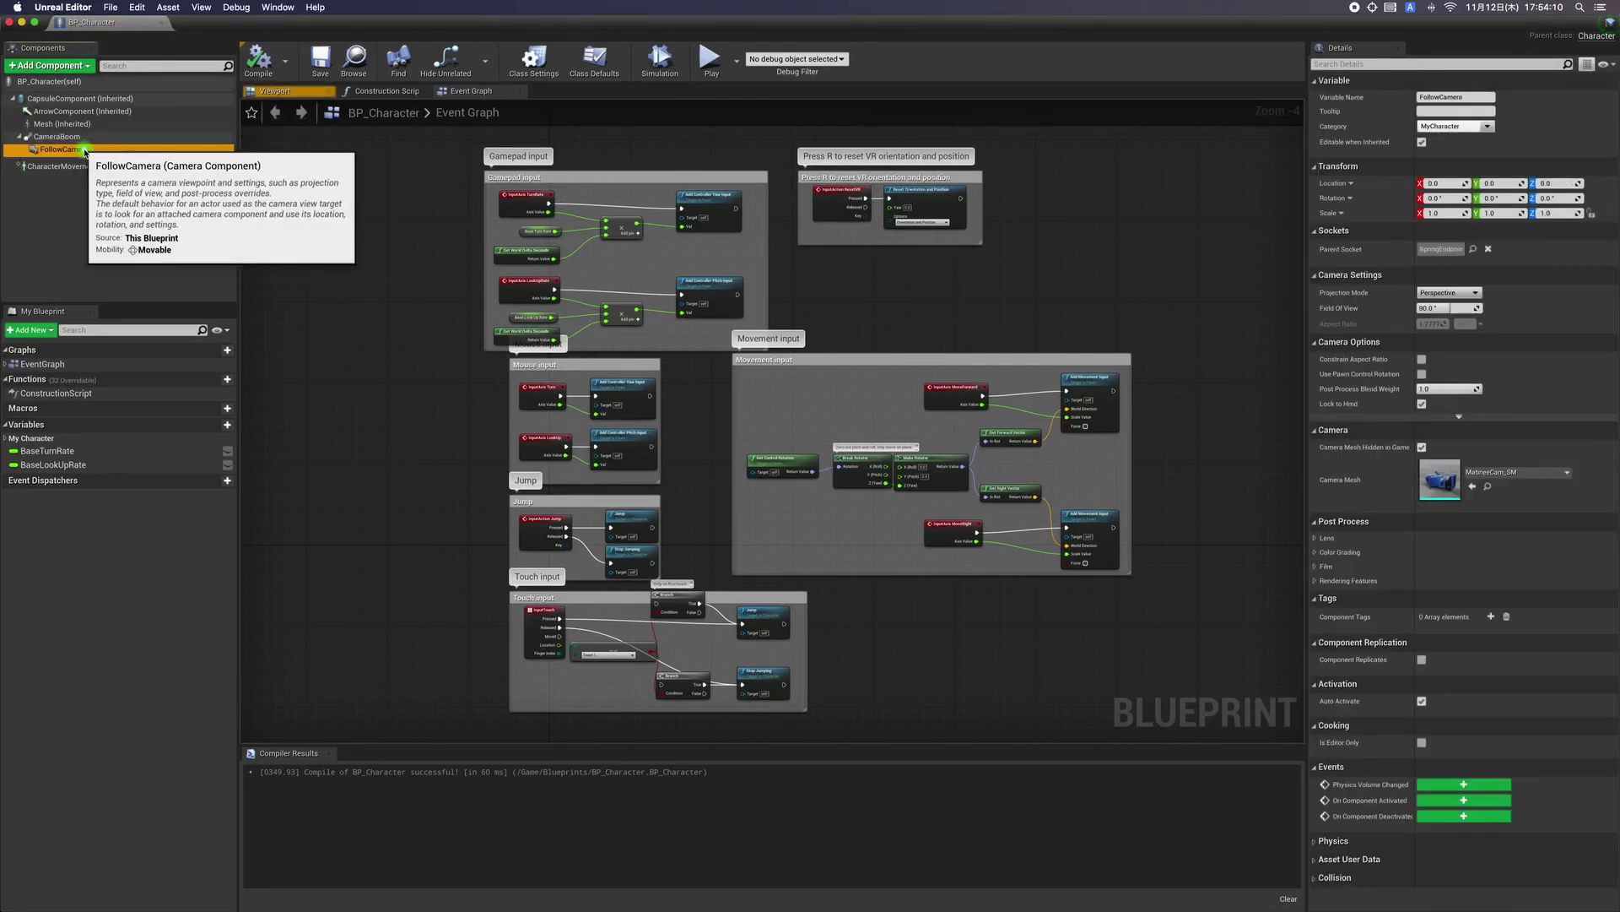
pyautogui.click(84, 136)
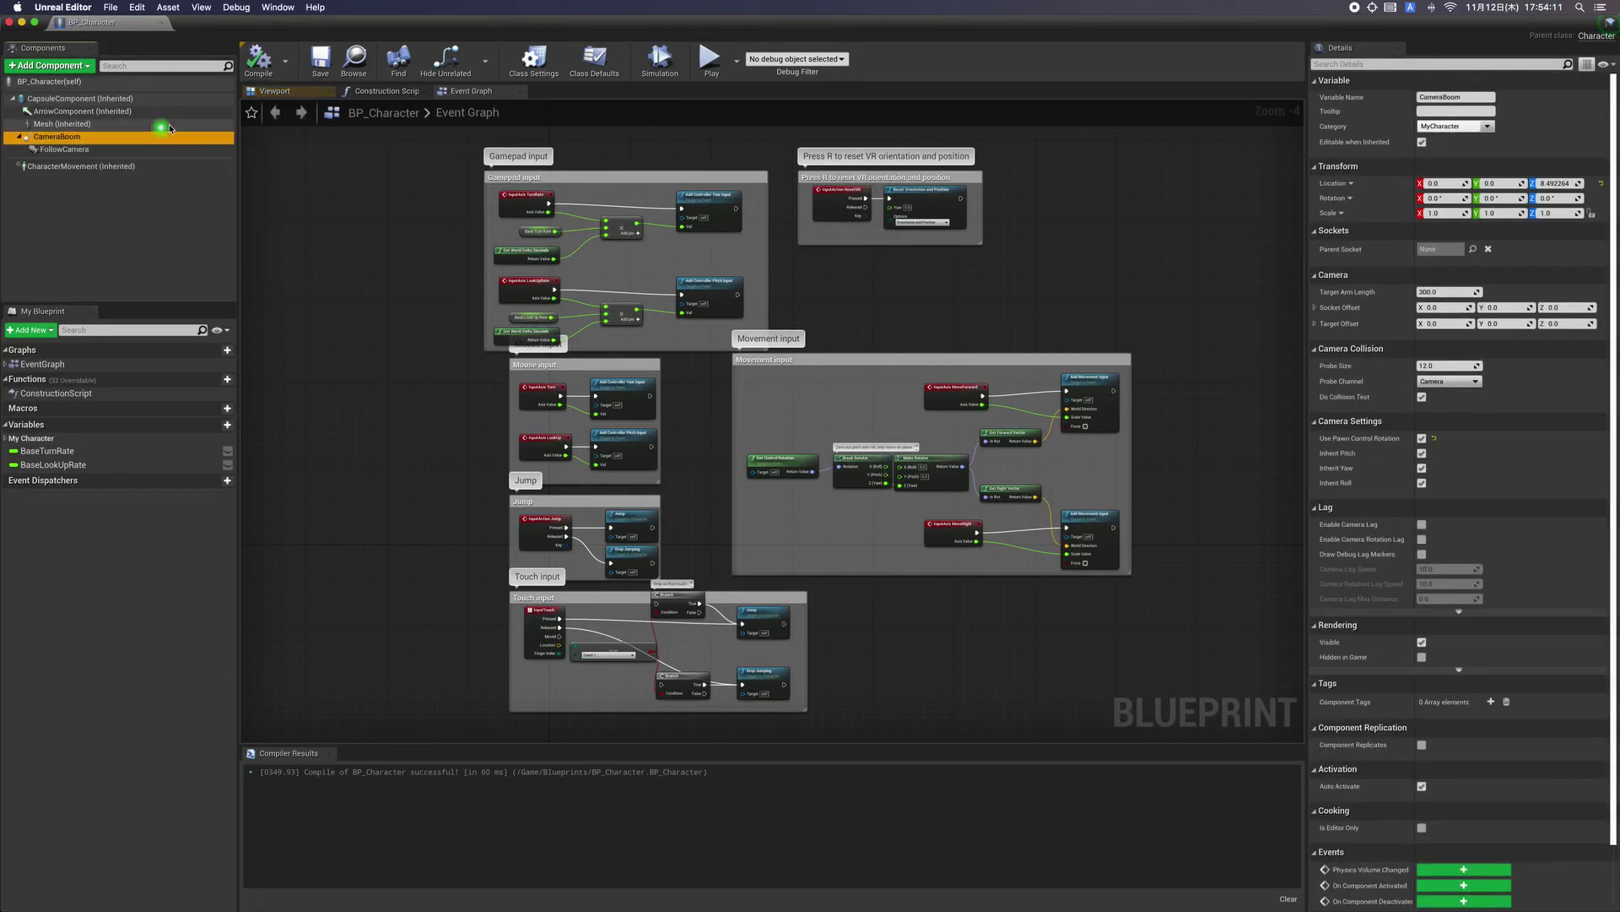
pyautogui.click(276, 92)
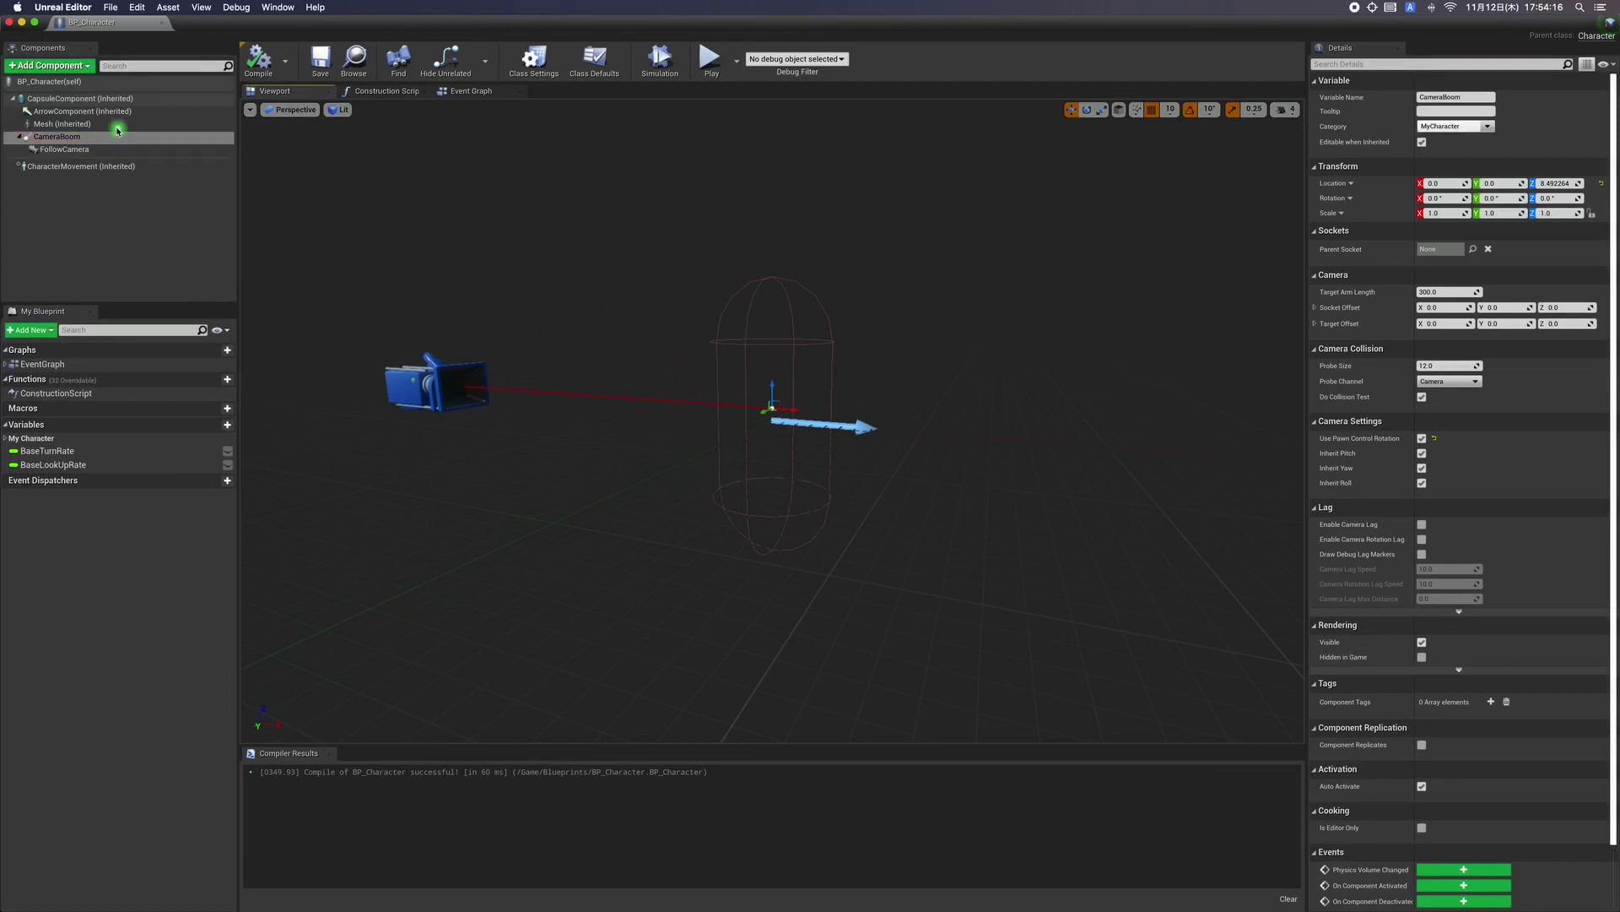
# Assign SK_Mannequin as the Mesh component's skeletal mesh and compile the blueprint.
pyautogui.click(64, 124)
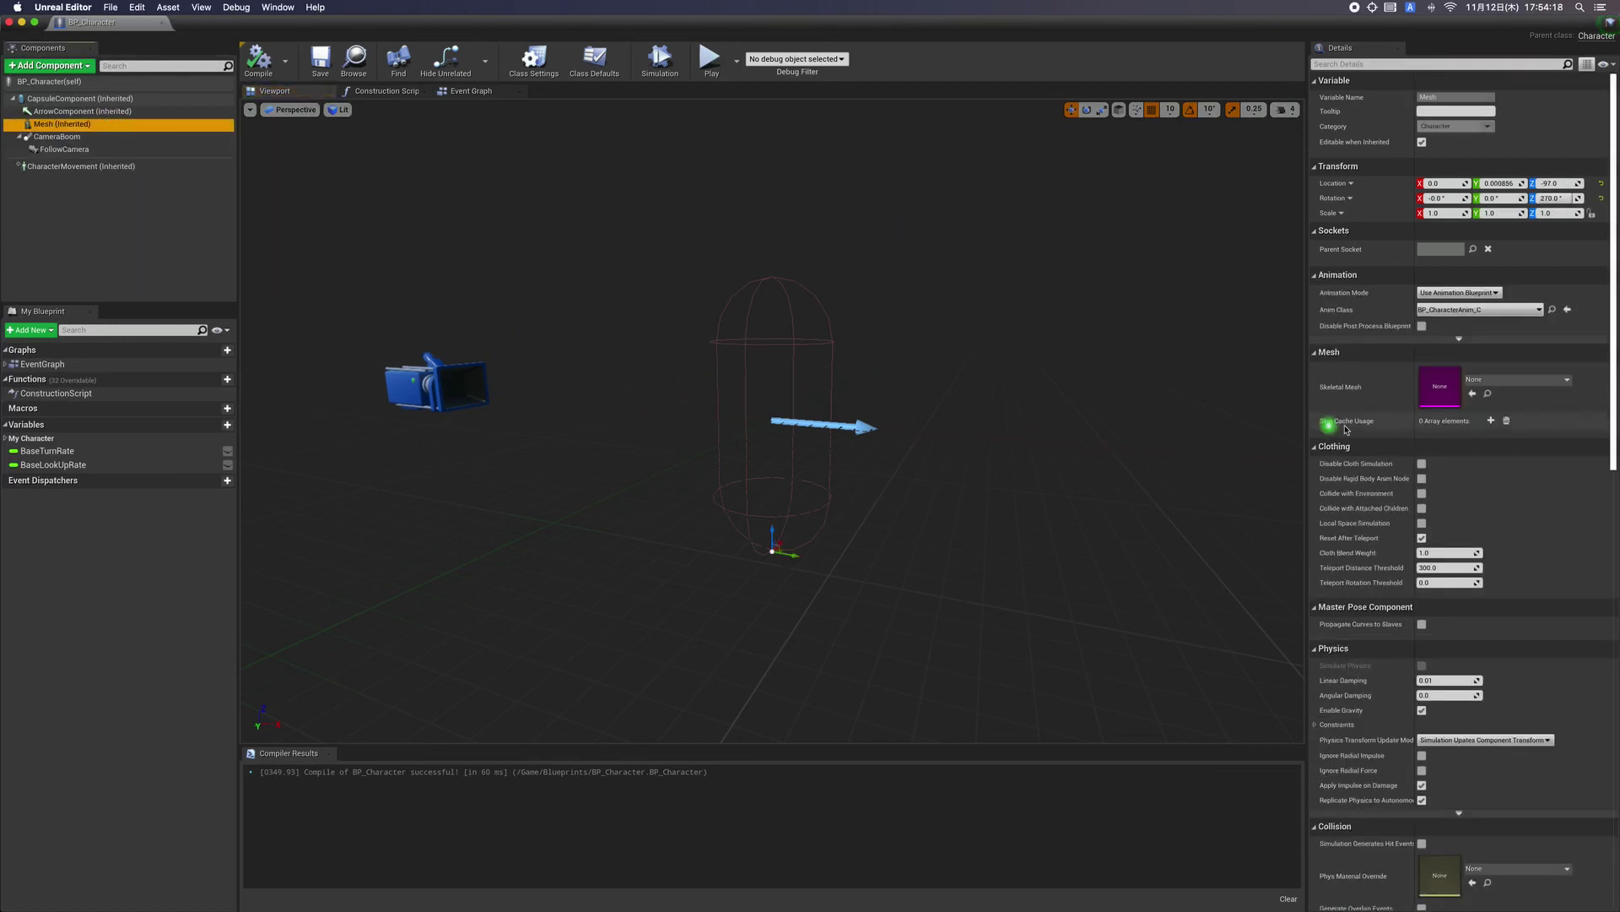
pyautogui.click(1516, 381)
pyautogui.scroll(-3, 1511, 523)
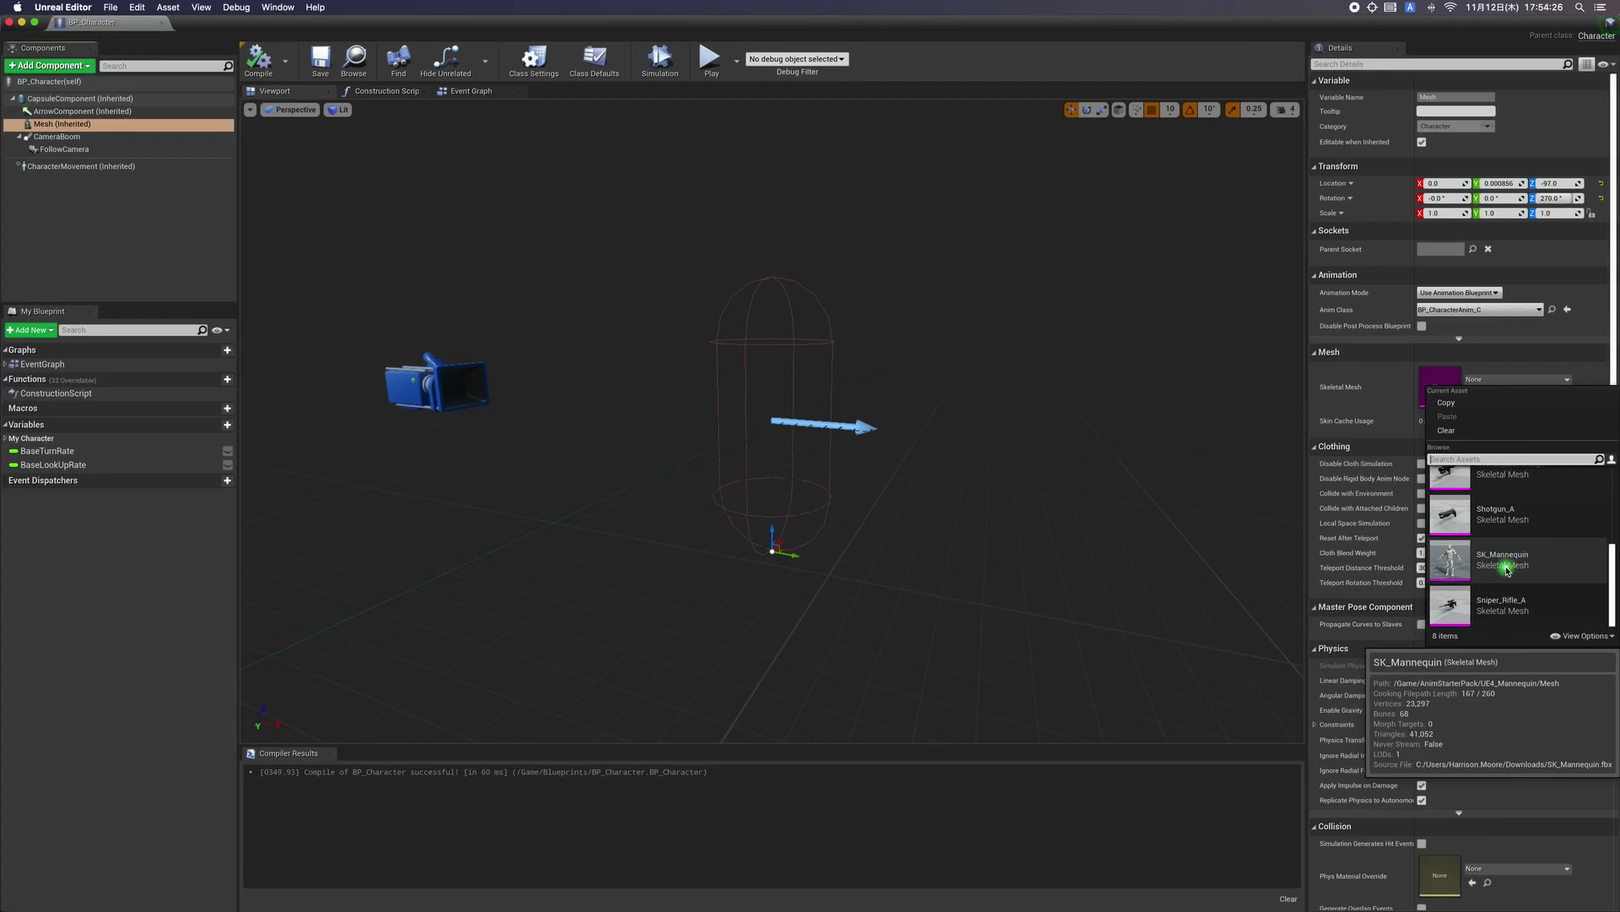
pyautogui.click(1508, 568)
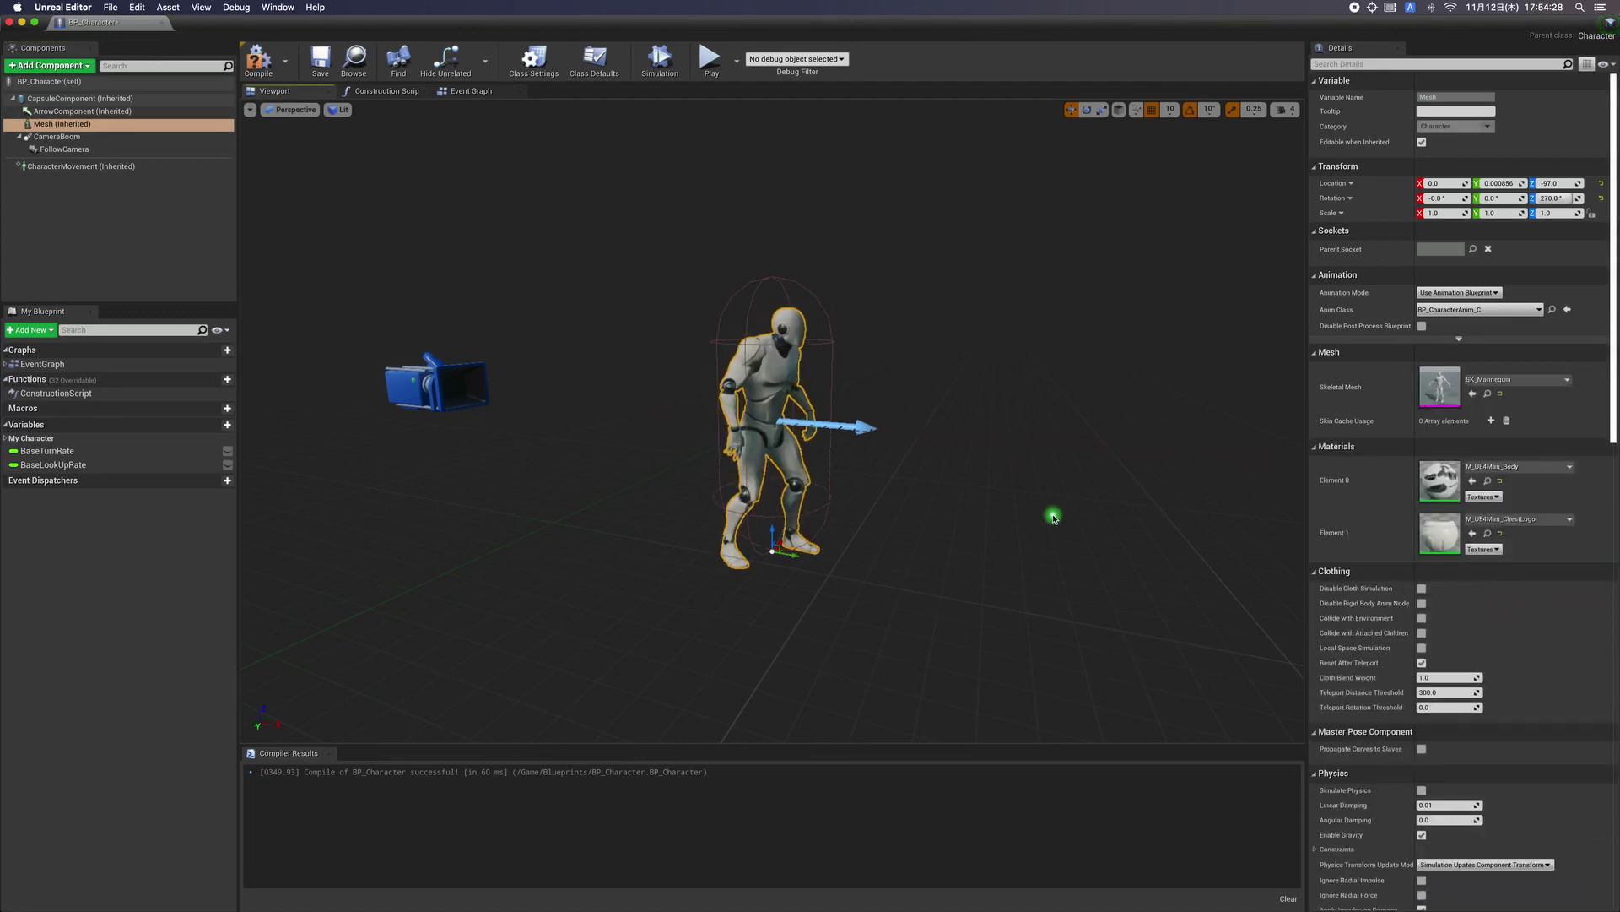
pyautogui.click(258, 60)
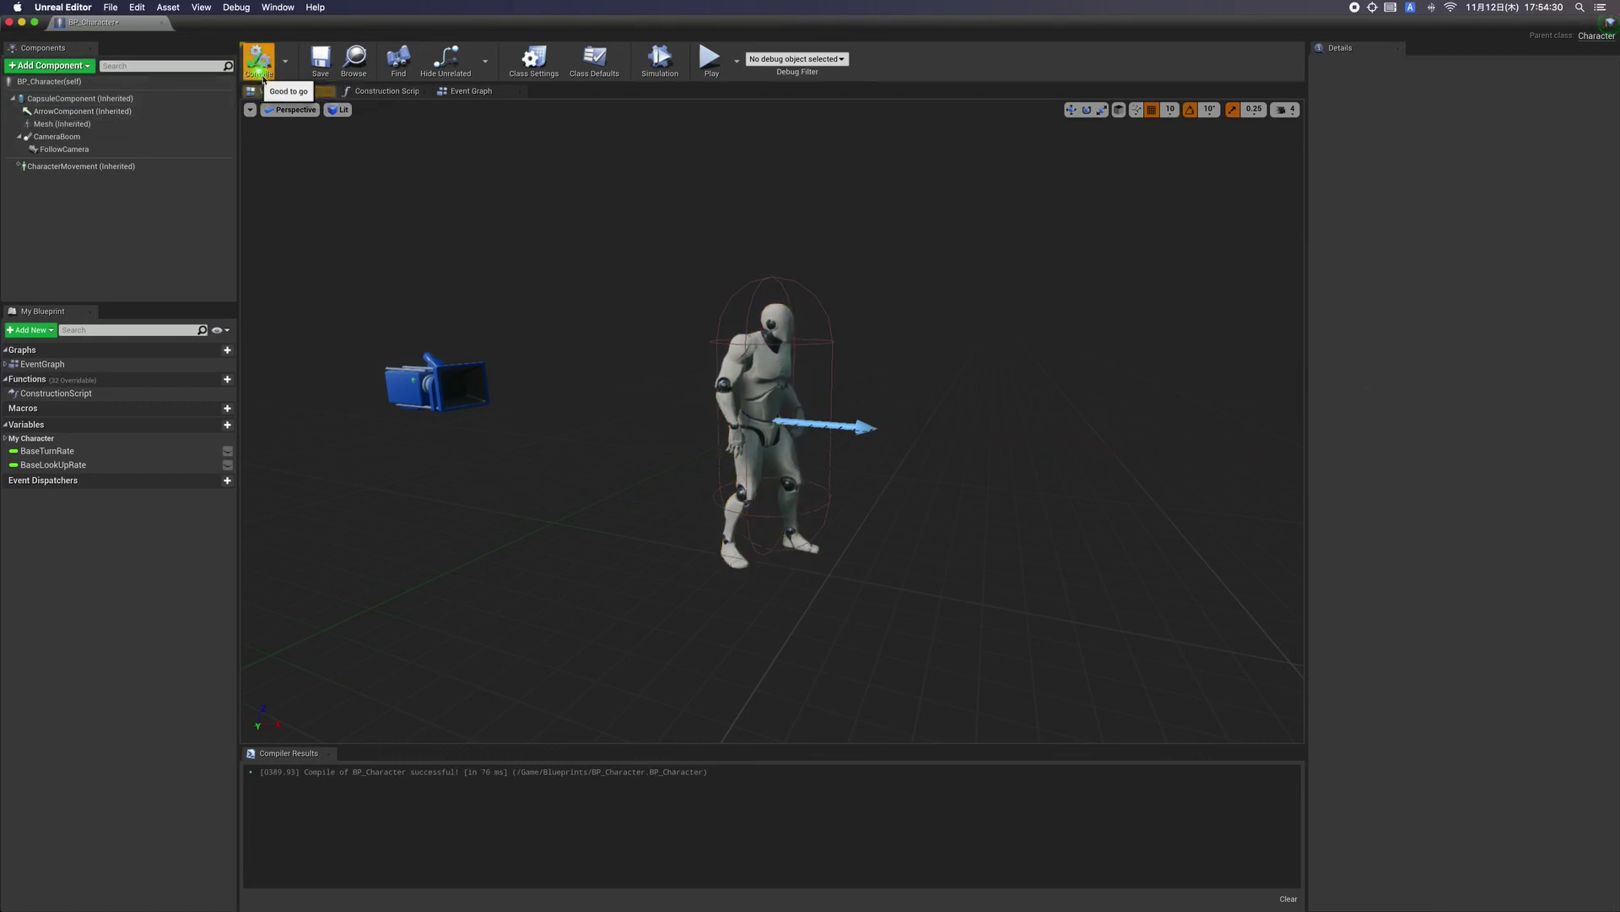
# Save BP_Character, play-test by running the mannequin forward with W, then stop.
pyautogui.click(305, 71)
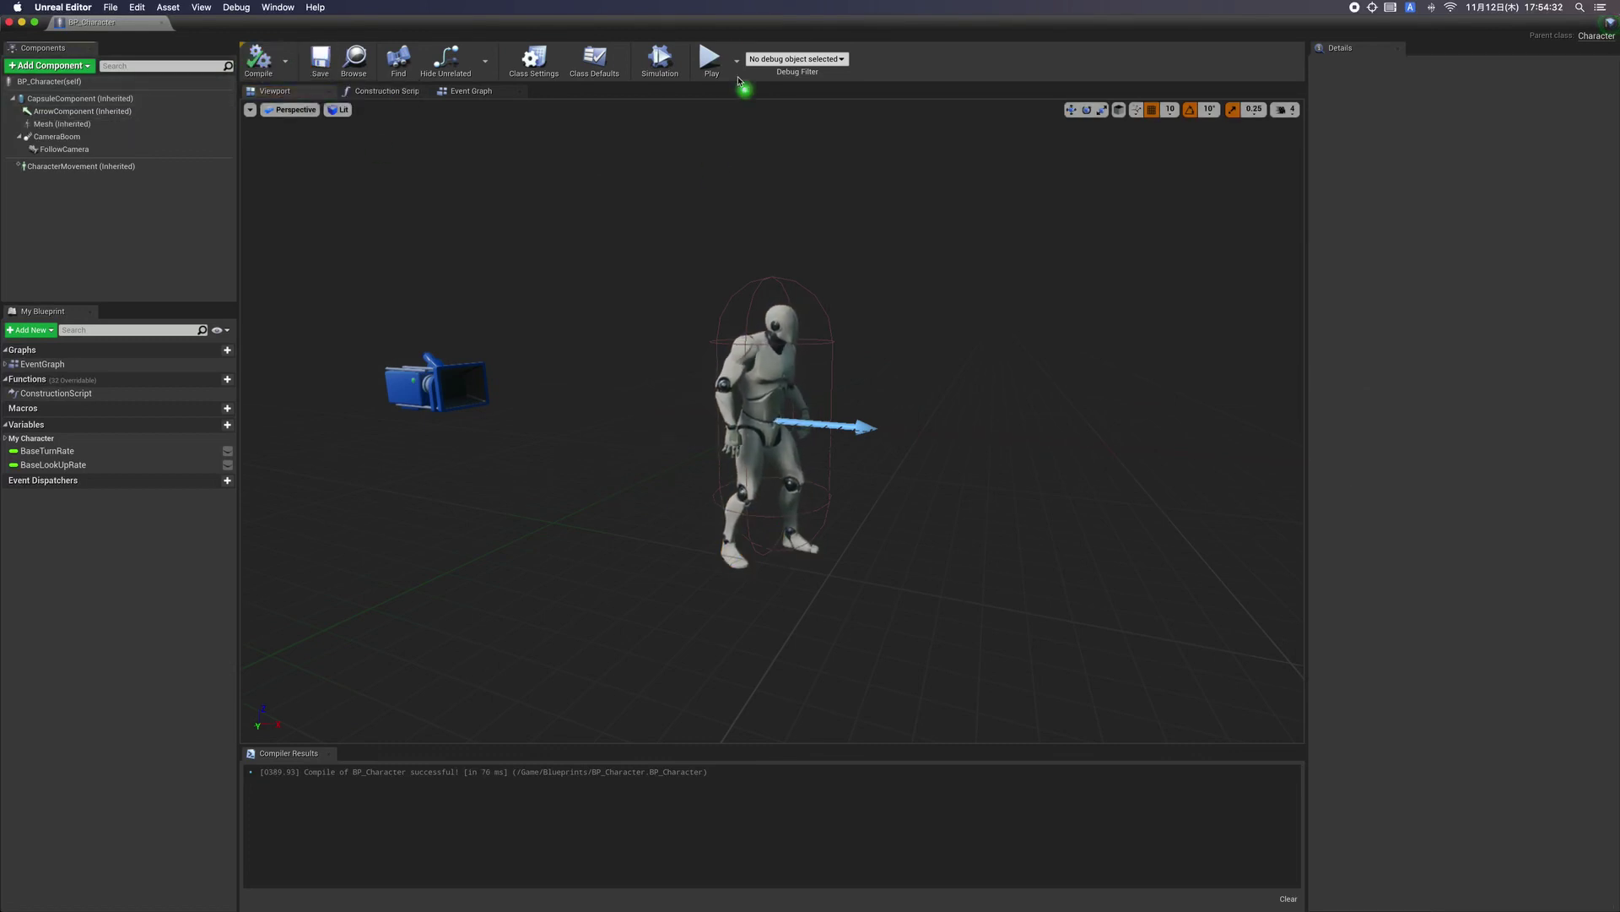
pyautogui.click(721, 58)
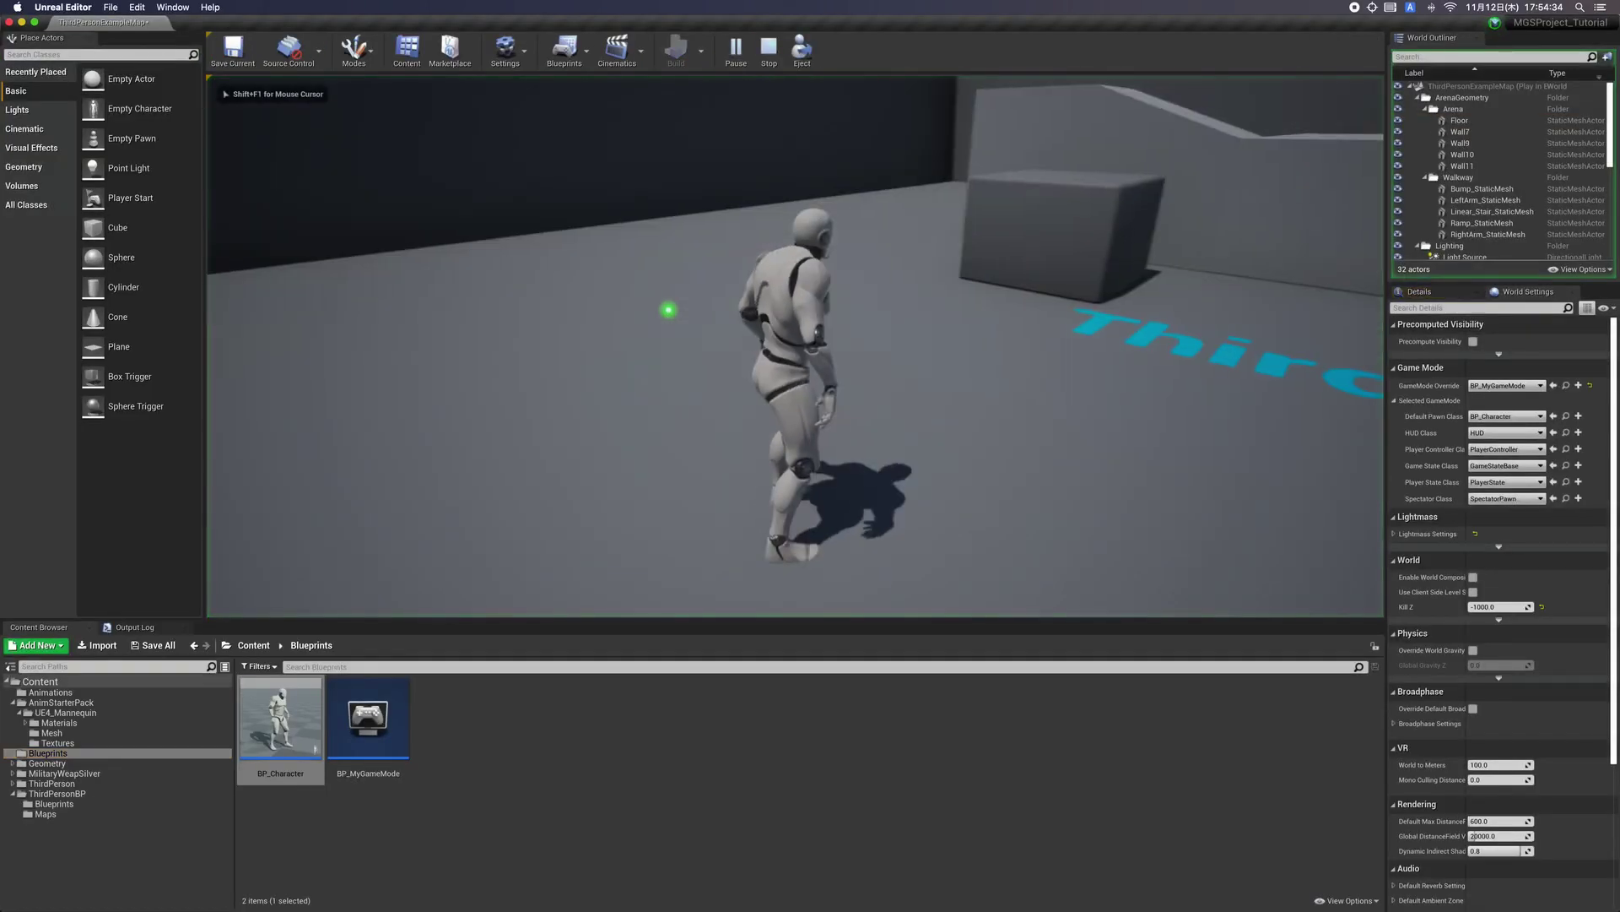
pyautogui.press('w')
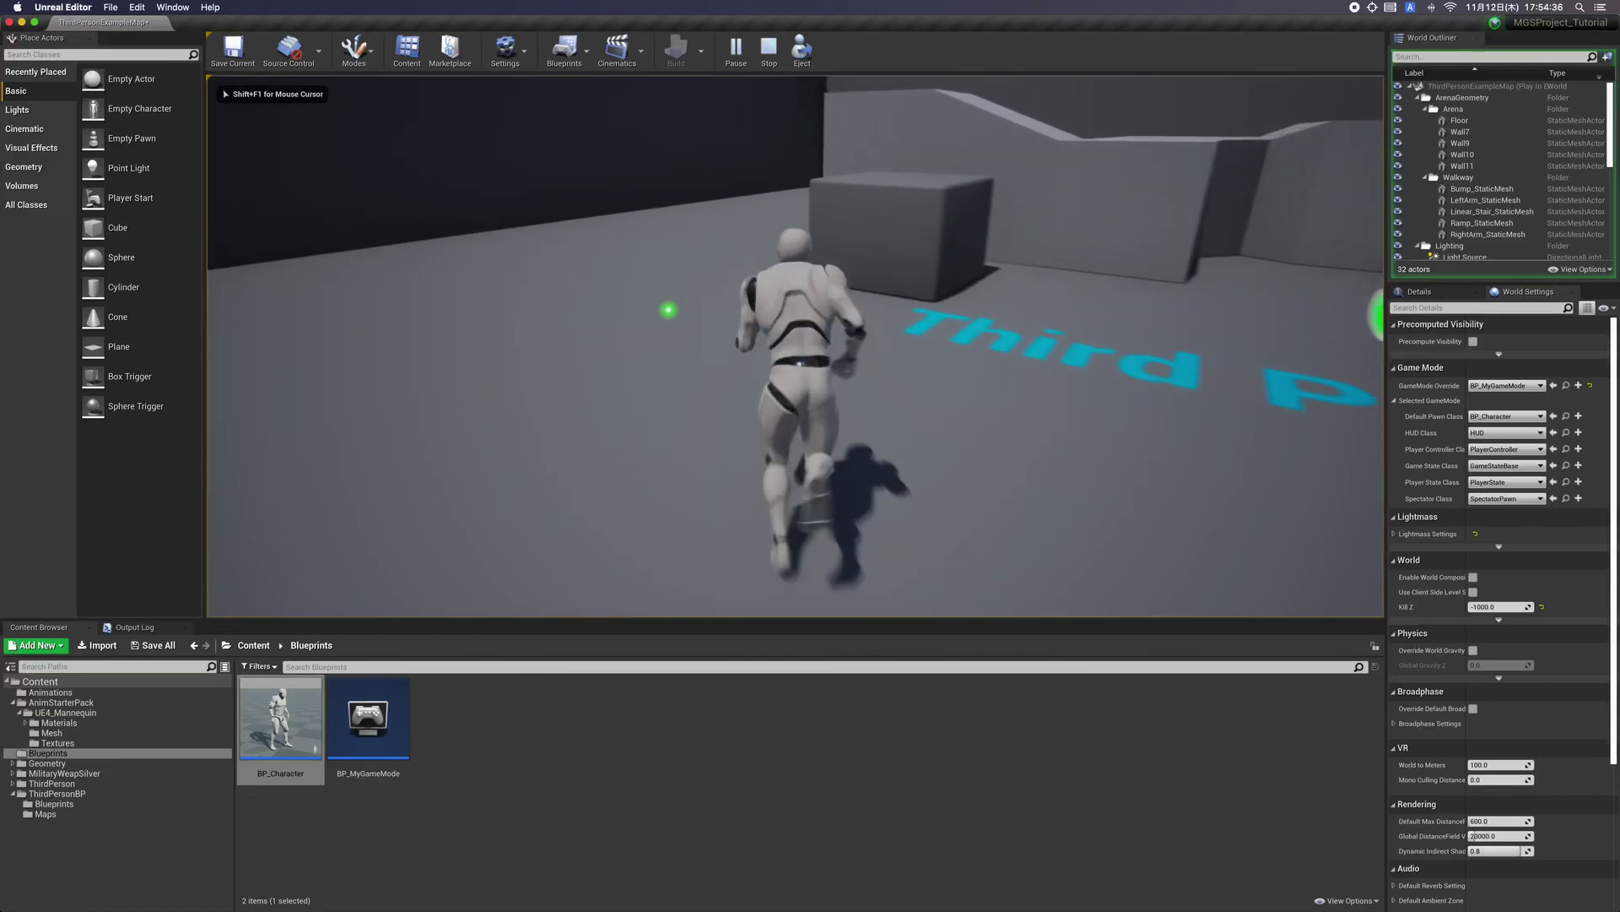
pyautogui.press('w')
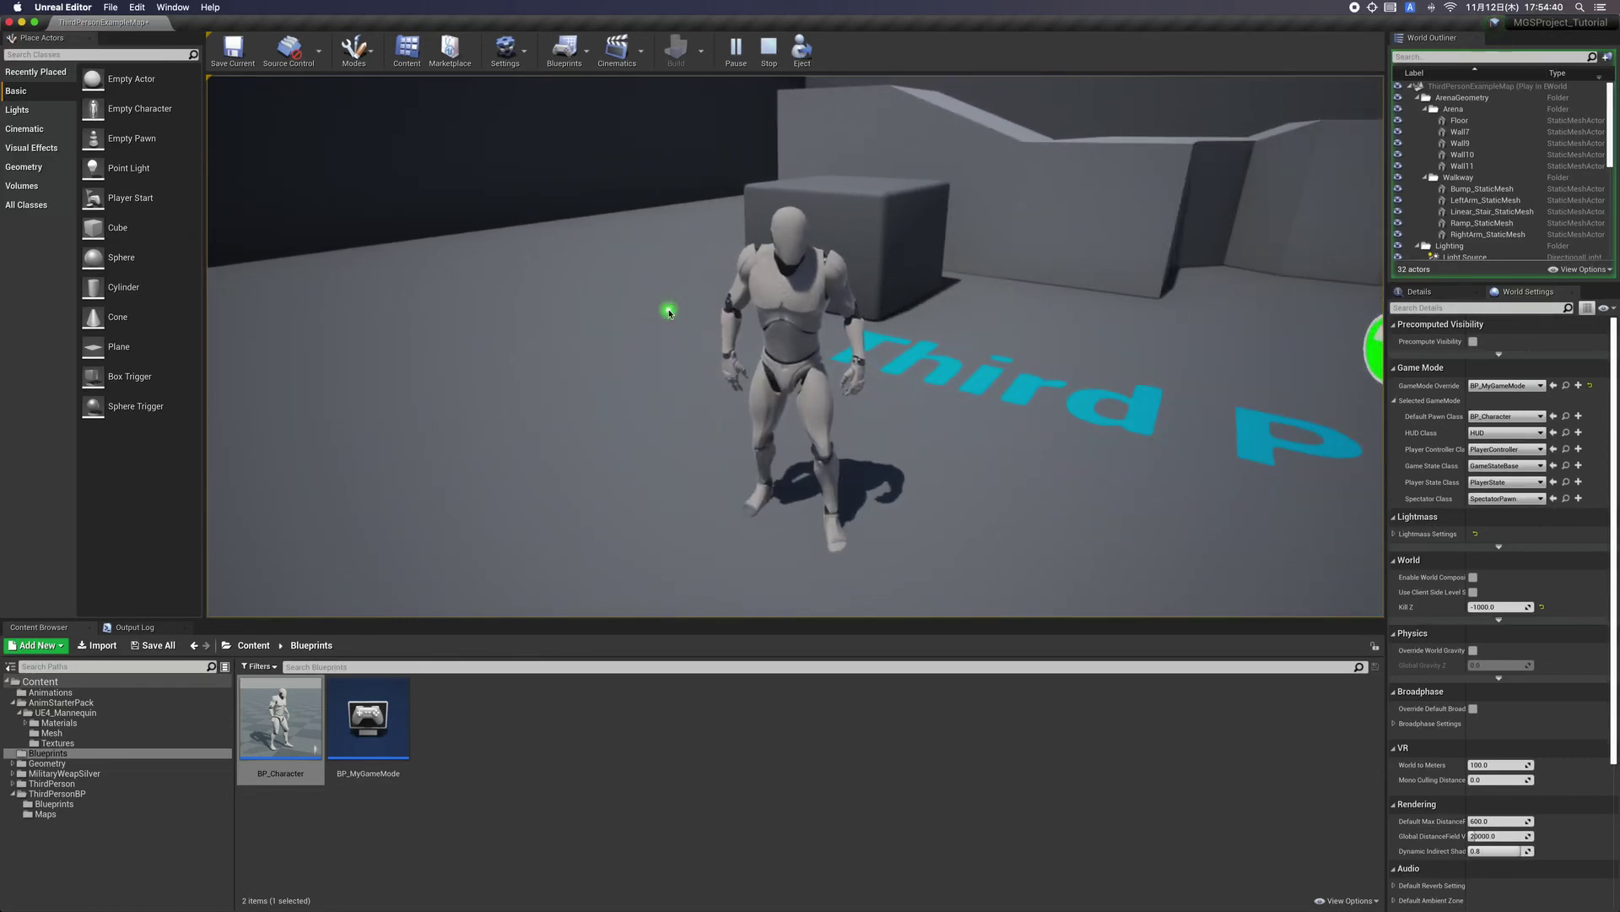
pyautogui.press('Escape')
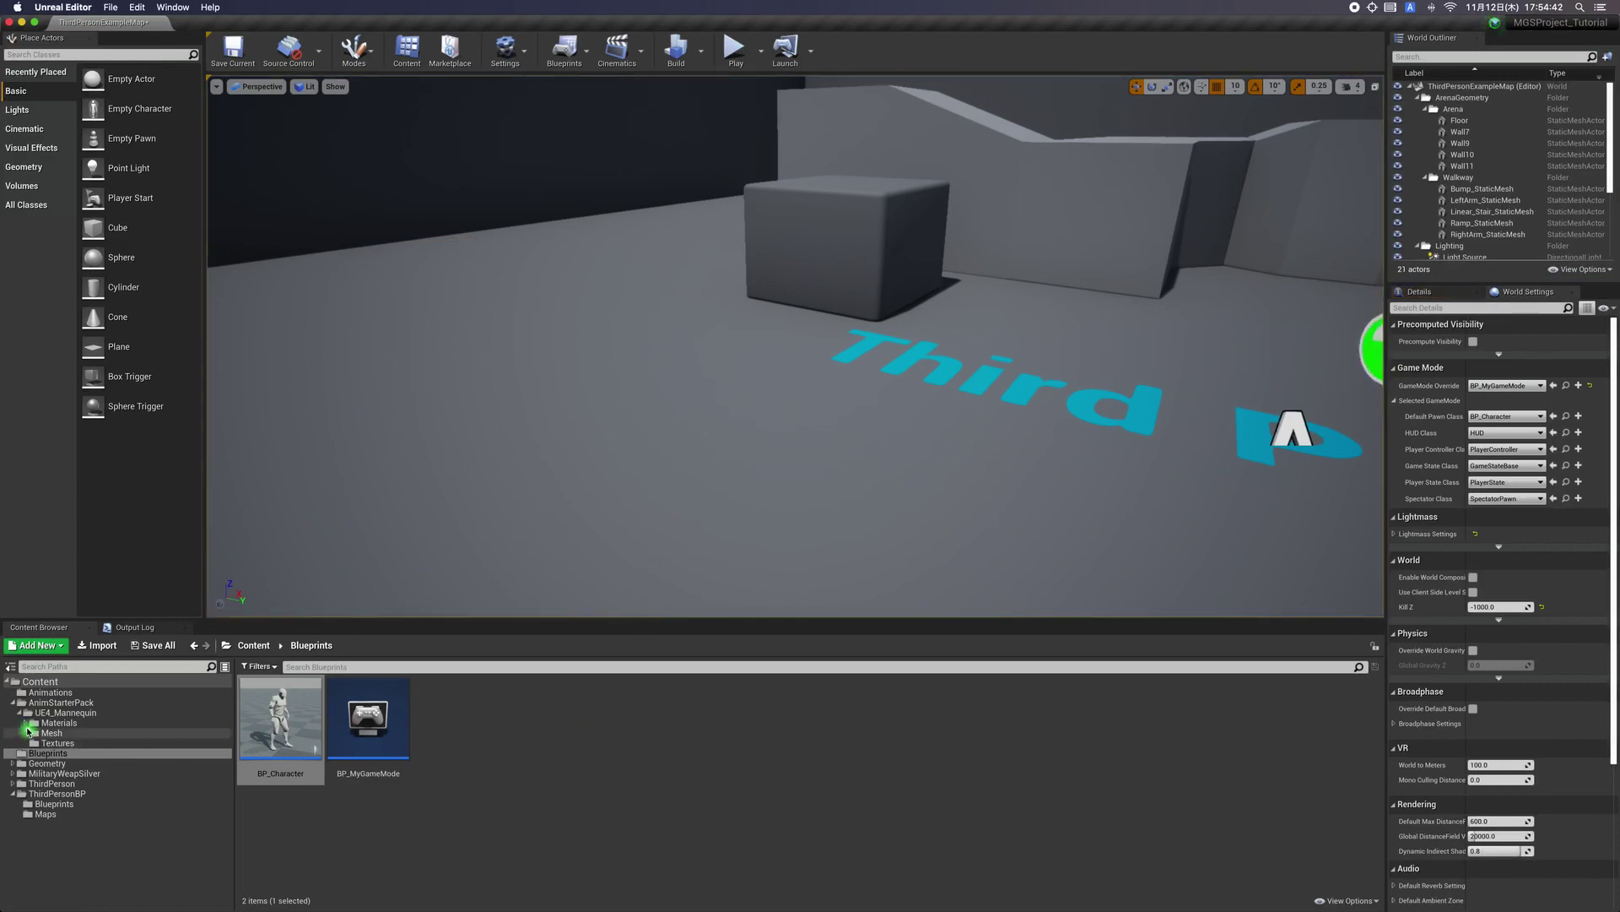
# Collapse AnimStarterPack, deselect BP_Character in Blueprints, and bring up the Edit menu.
pyautogui.click(13, 703)
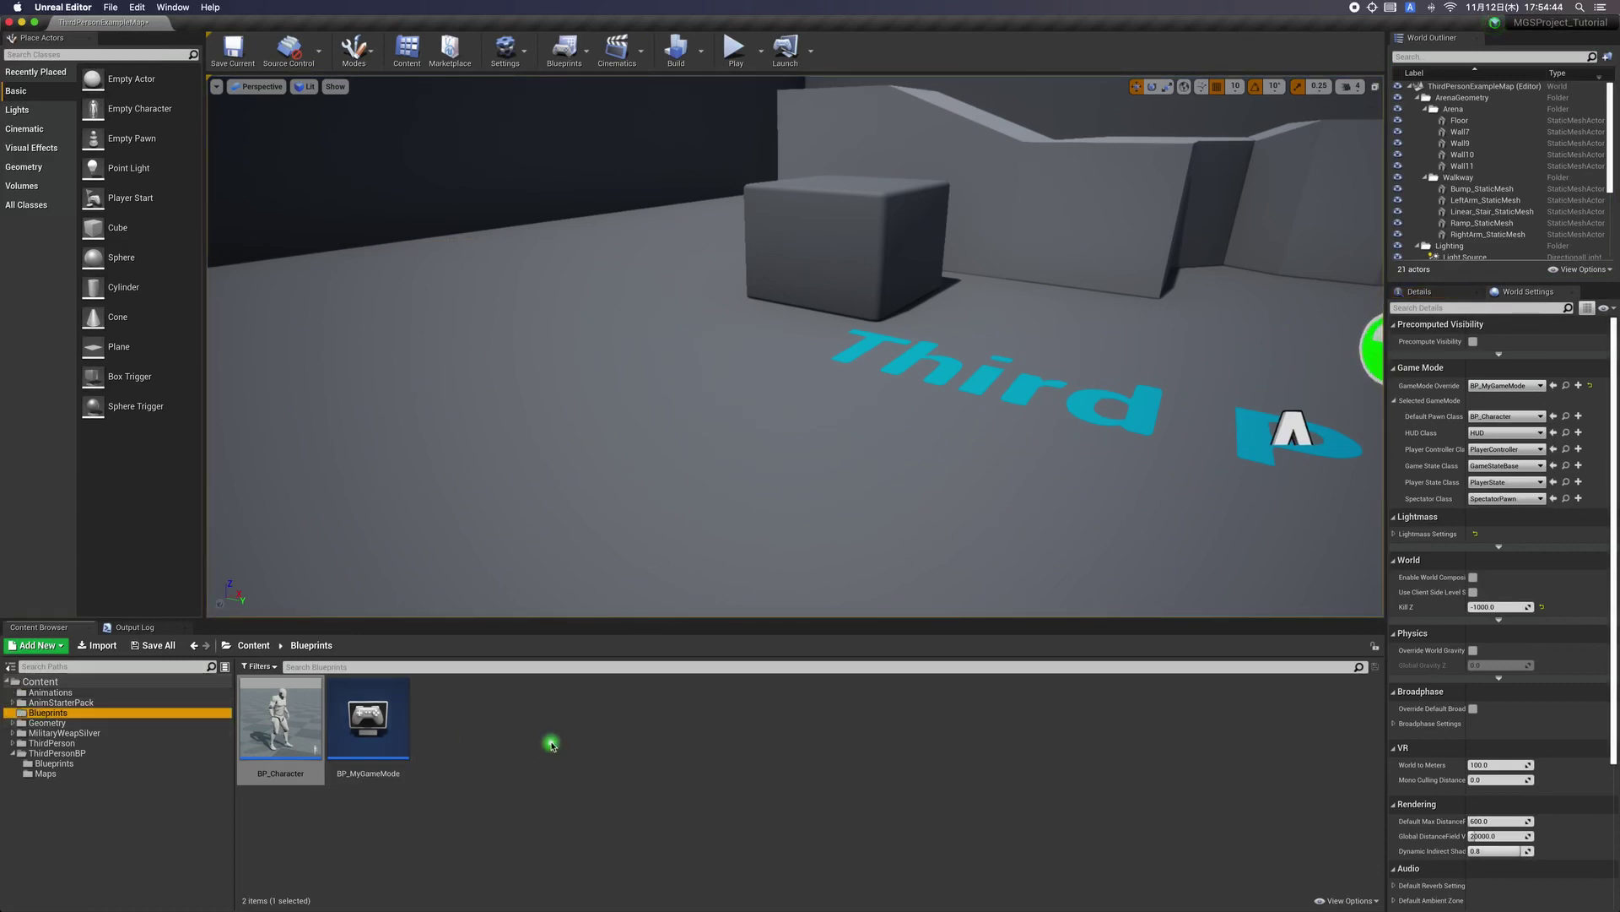
pyautogui.click(551, 745)
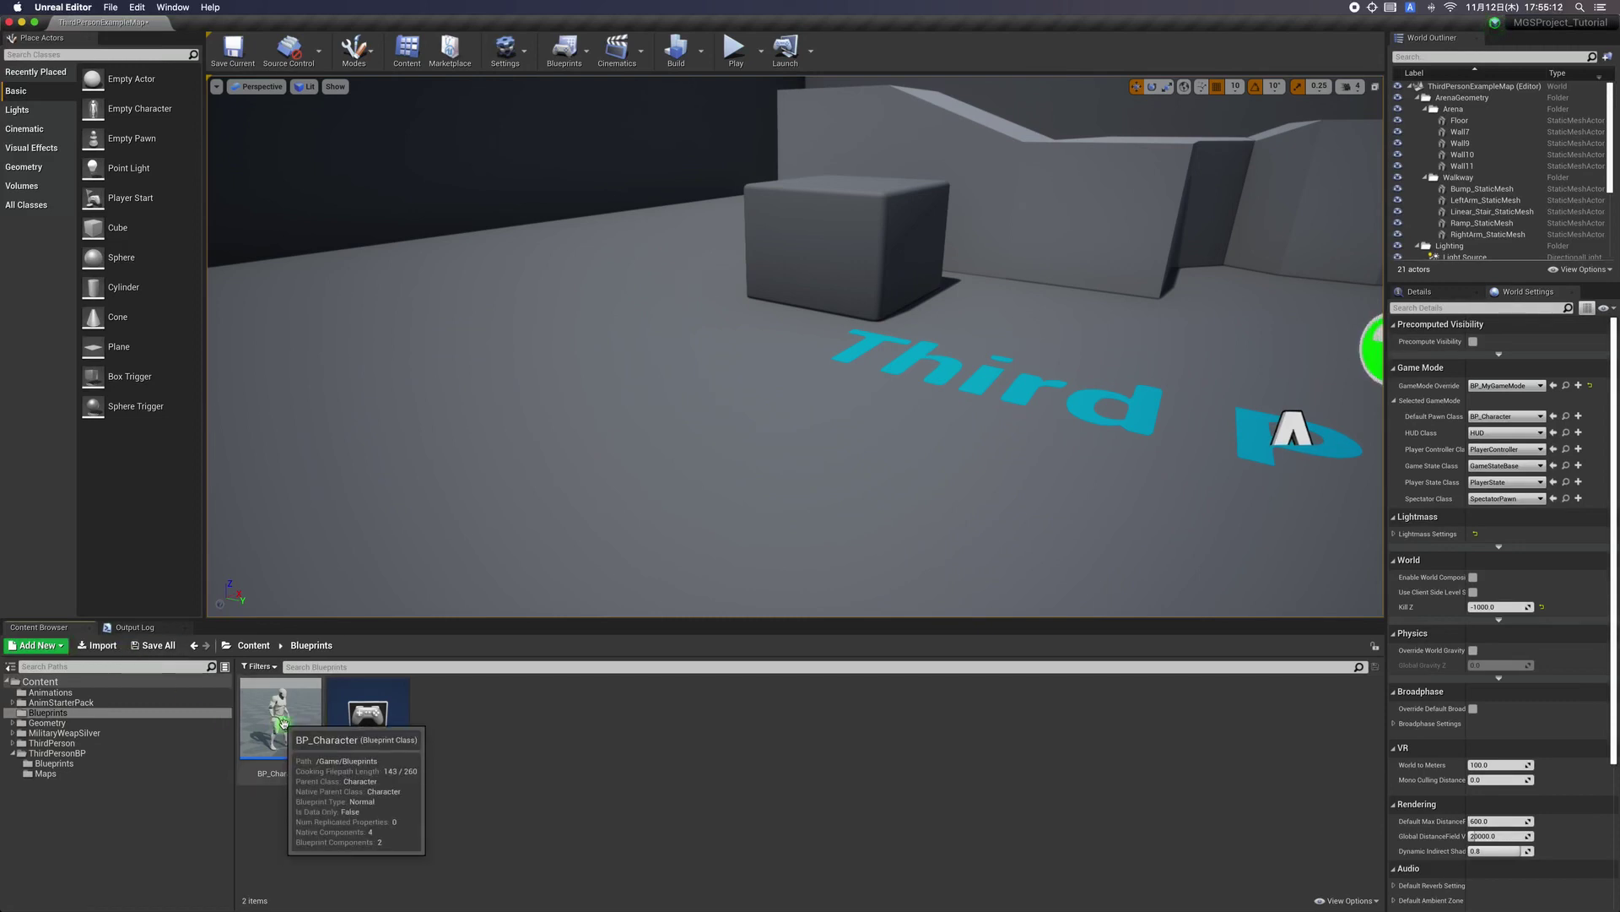
pyautogui.click(135, 7)
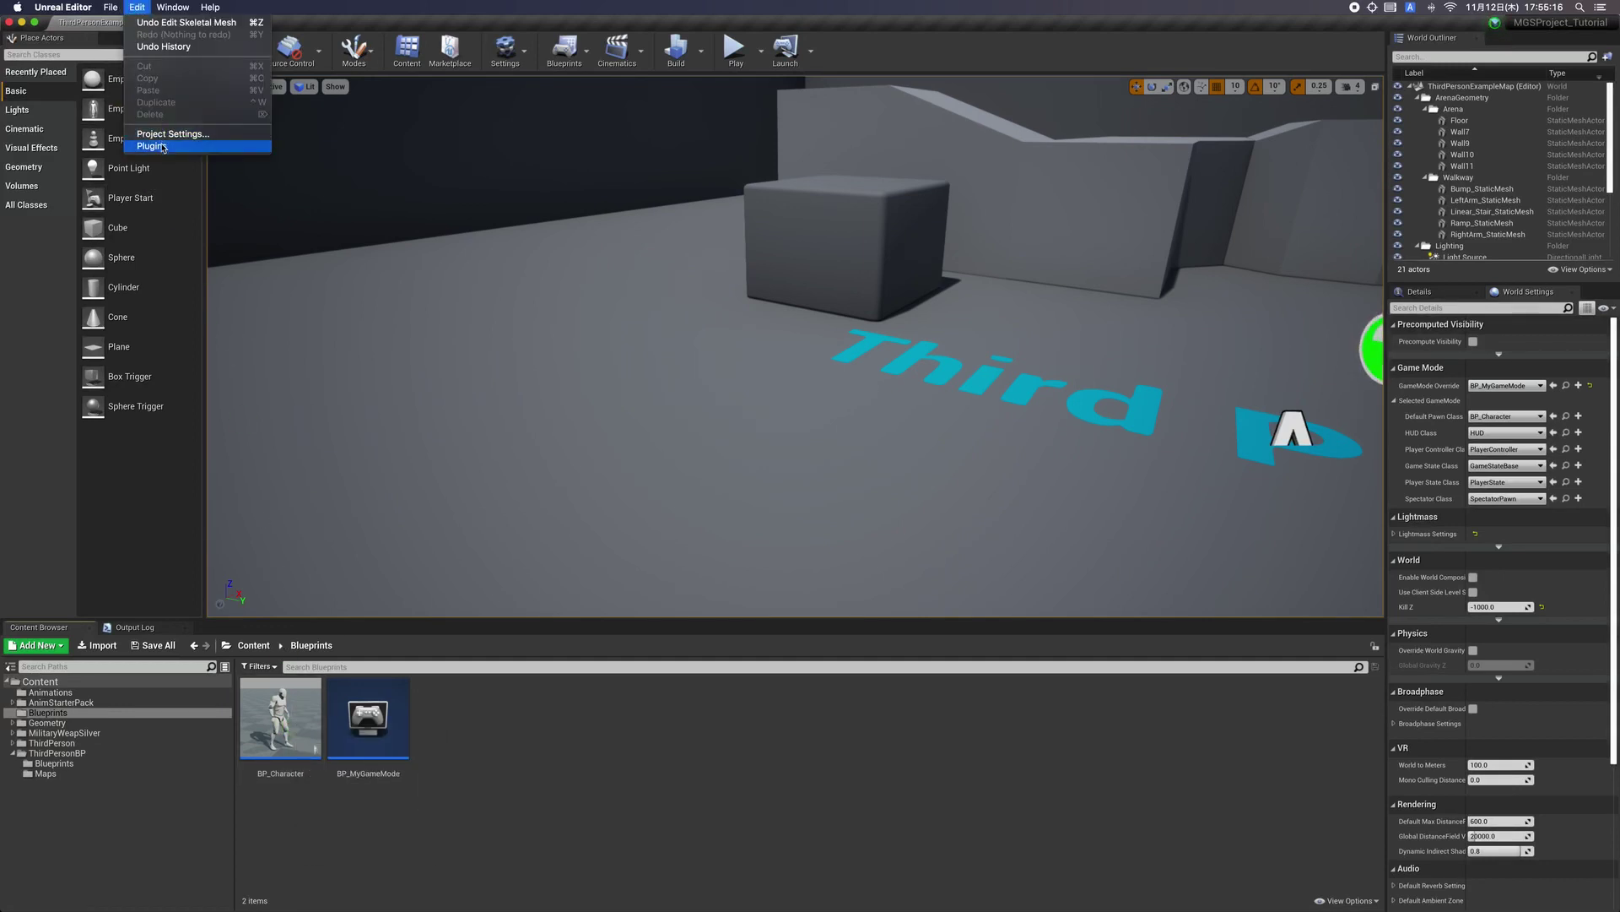
pyautogui.click(160, 145)
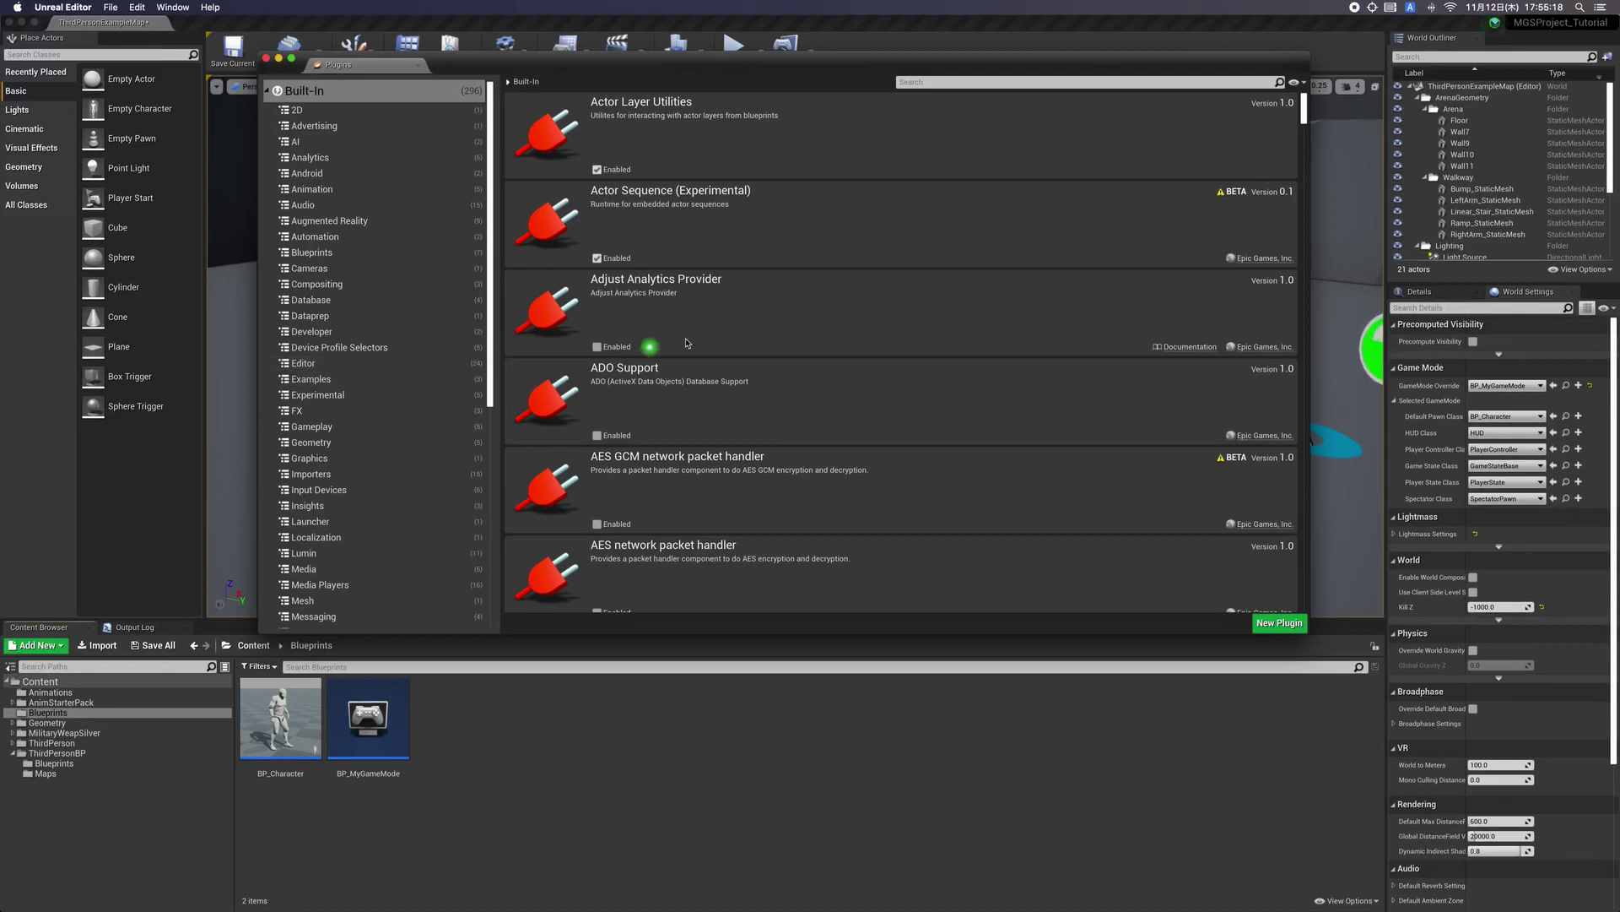
pyautogui.click(925, 79)
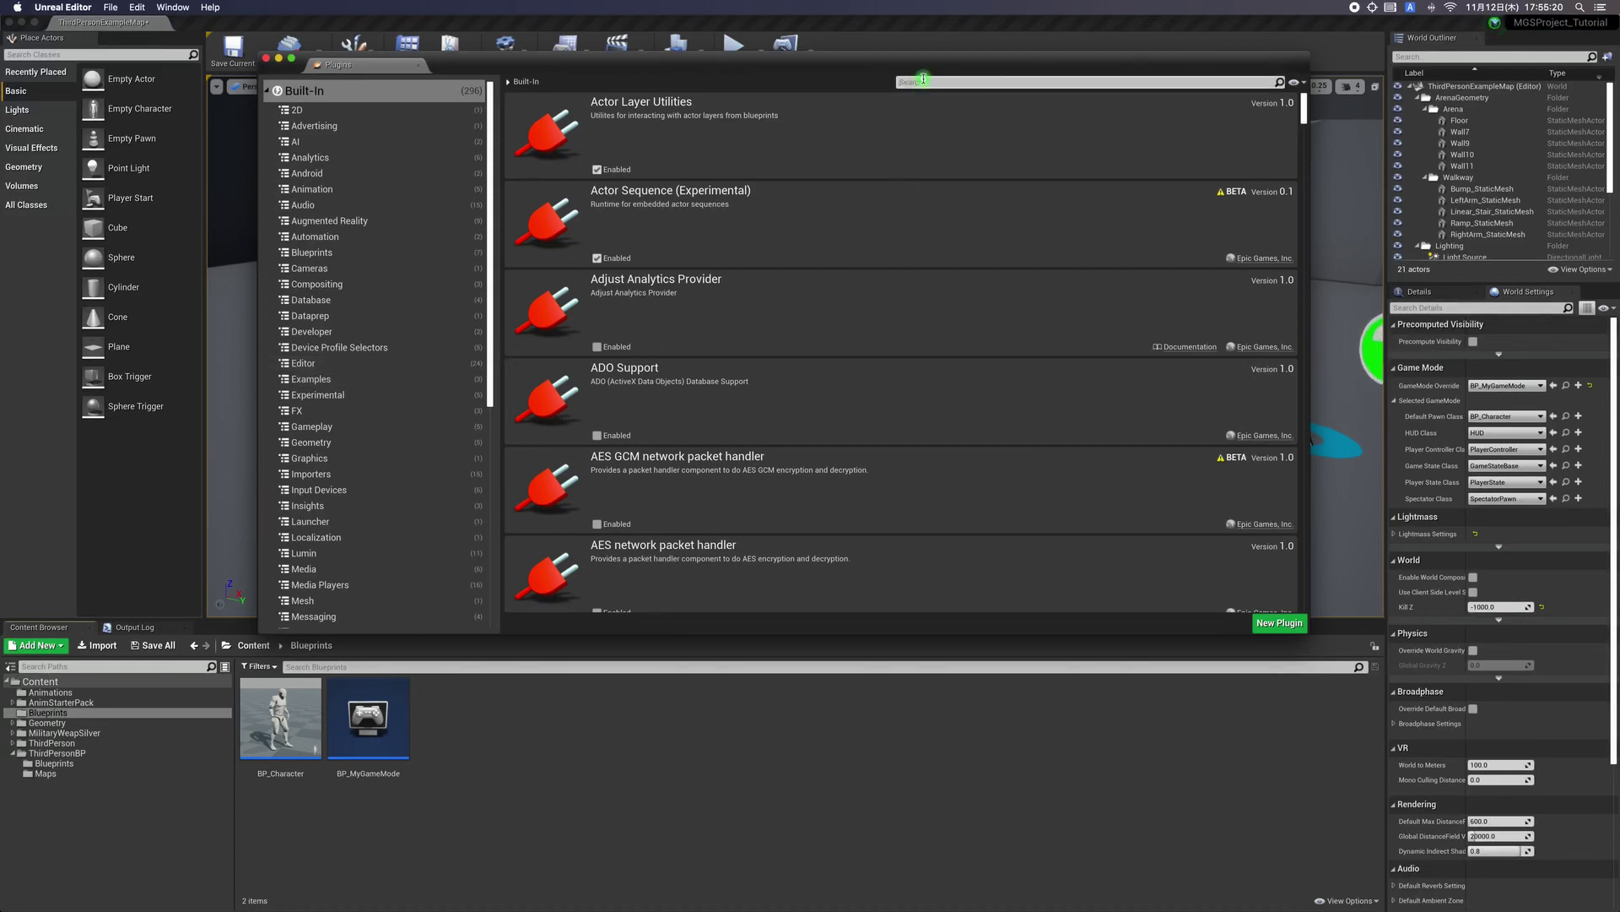
pyautogui.write('input')
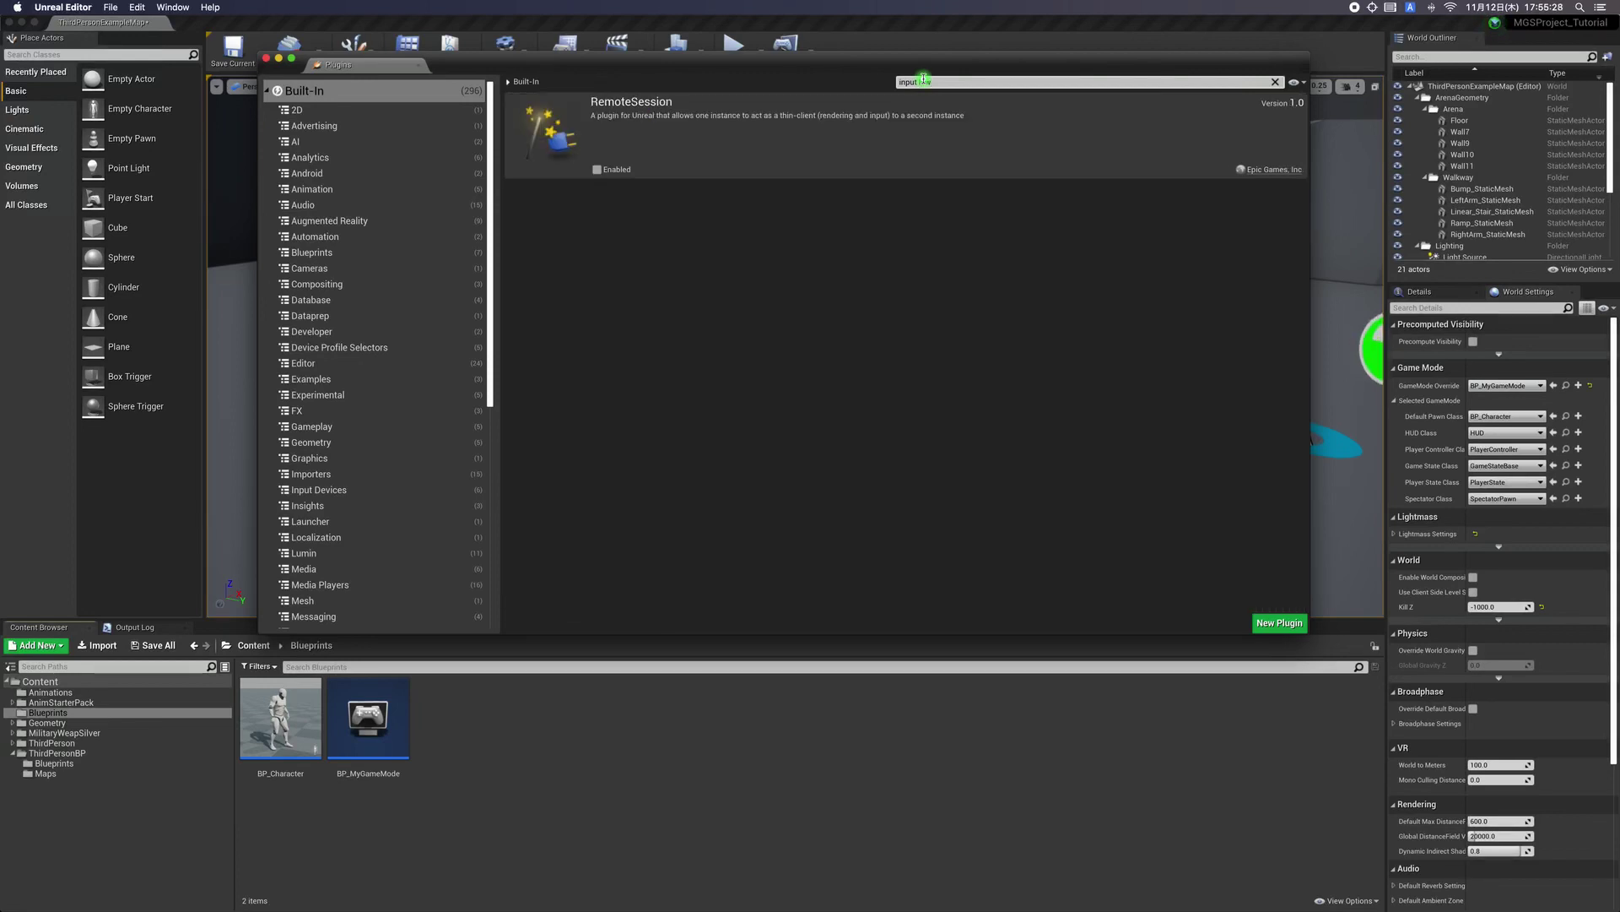
pyautogui.press('BackSpace')
pyautogui.press('BackSpace')
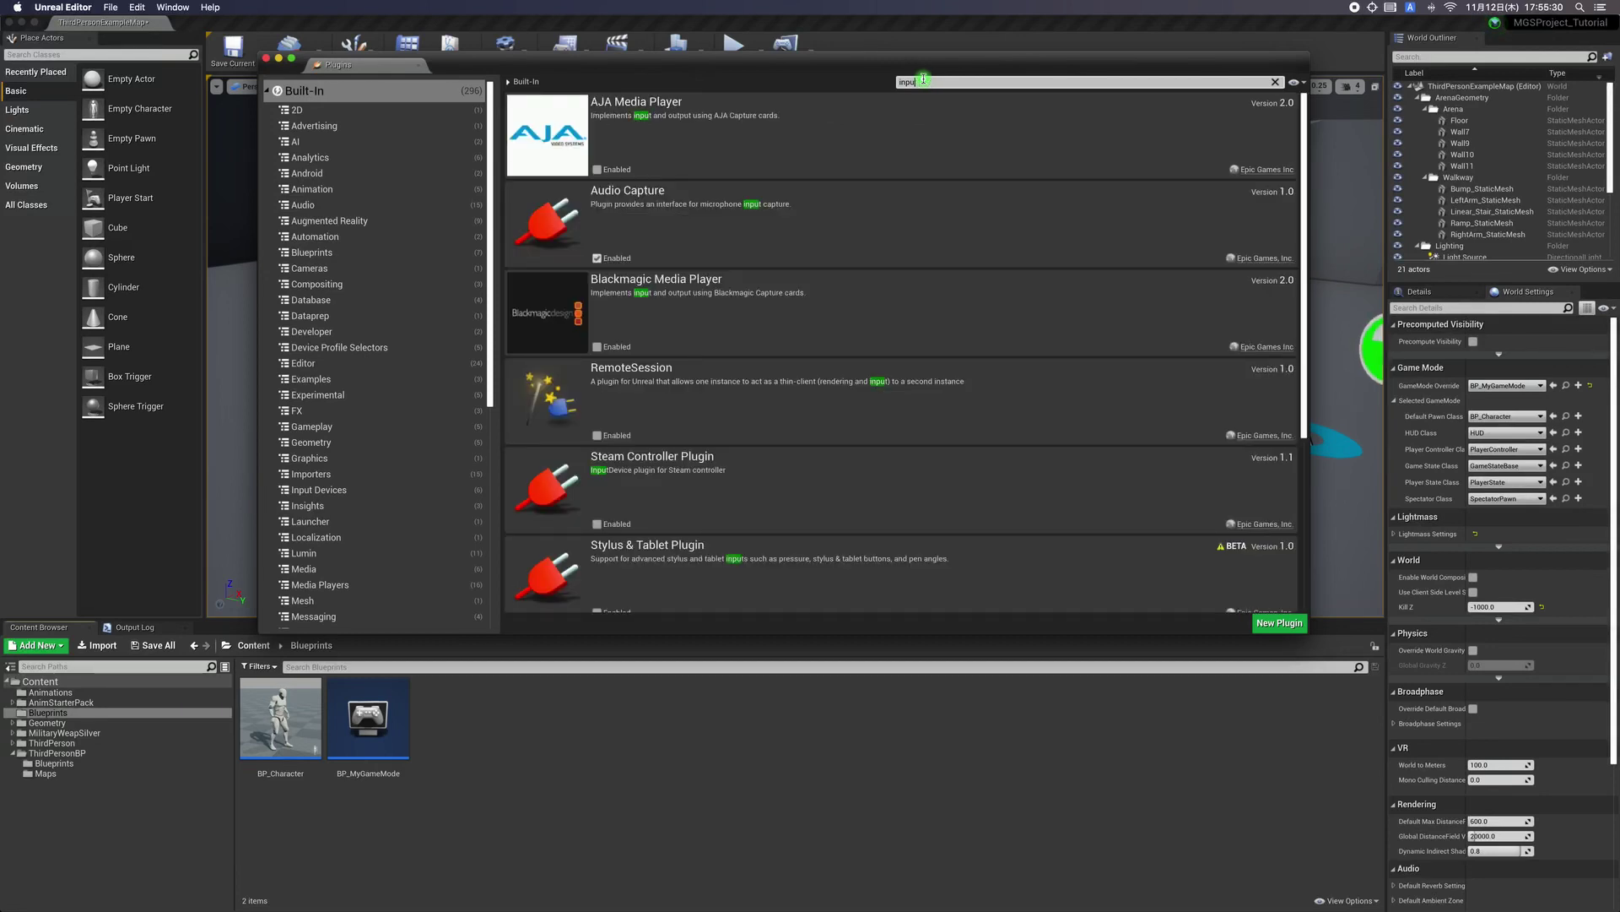
pyautogui.press('BackSpace')
pyautogui.press('BackSpace')
pyautogui.press('BackSpace')
pyautogui.write('wi')
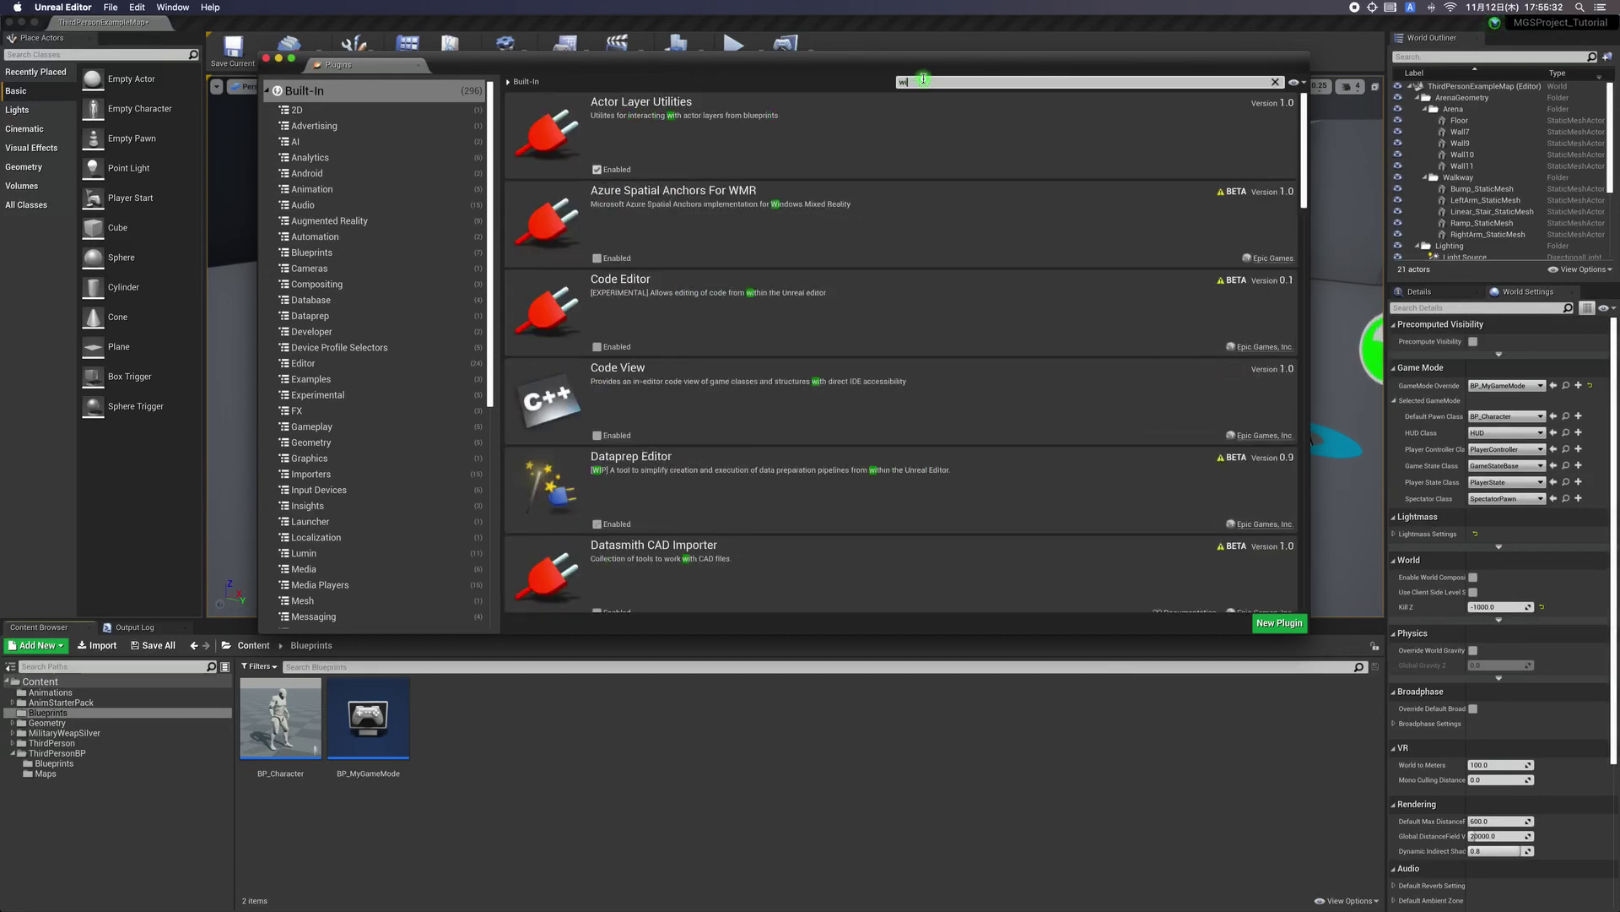
pyautogui.write('ndo')
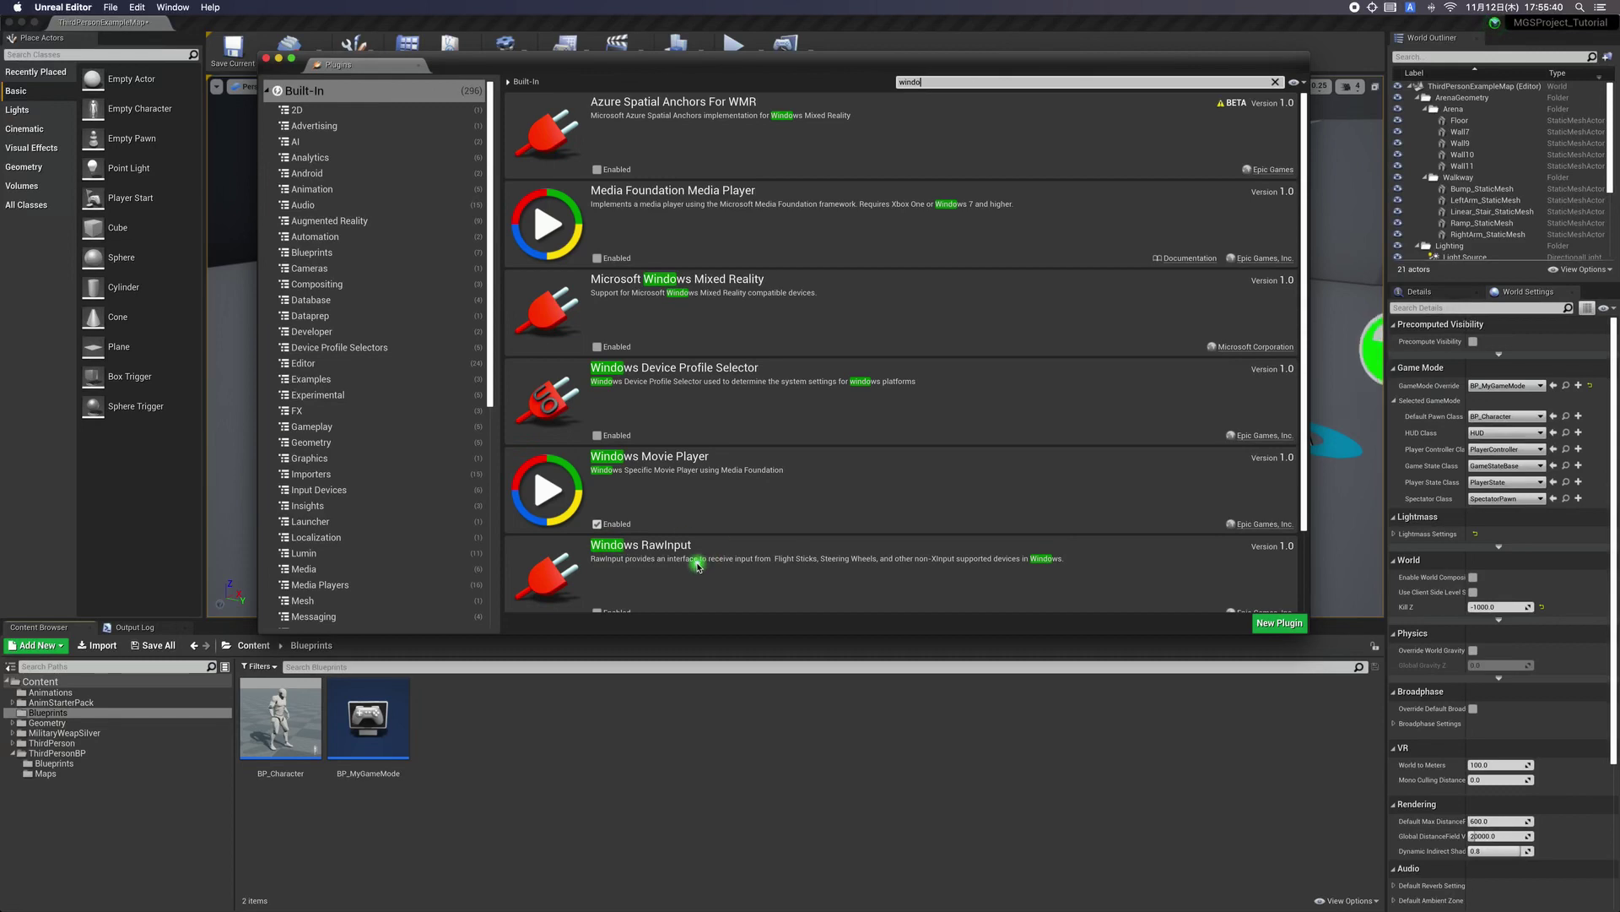
pyautogui.scroll(-1, 697, 570)
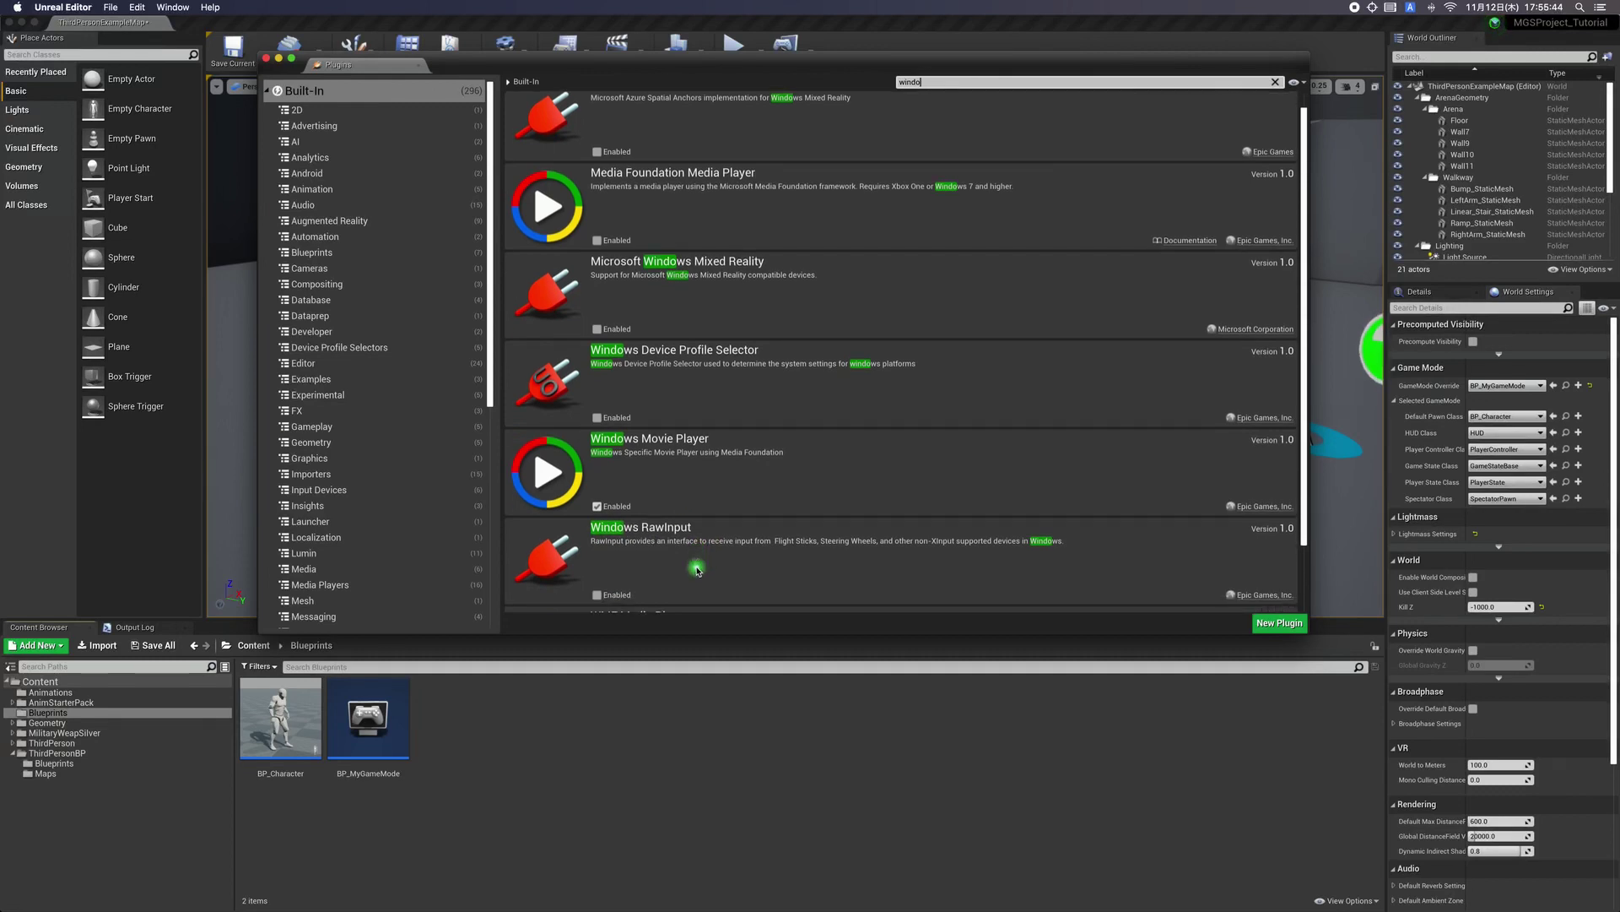
pyautogui.scroll(-3, 693, 567)
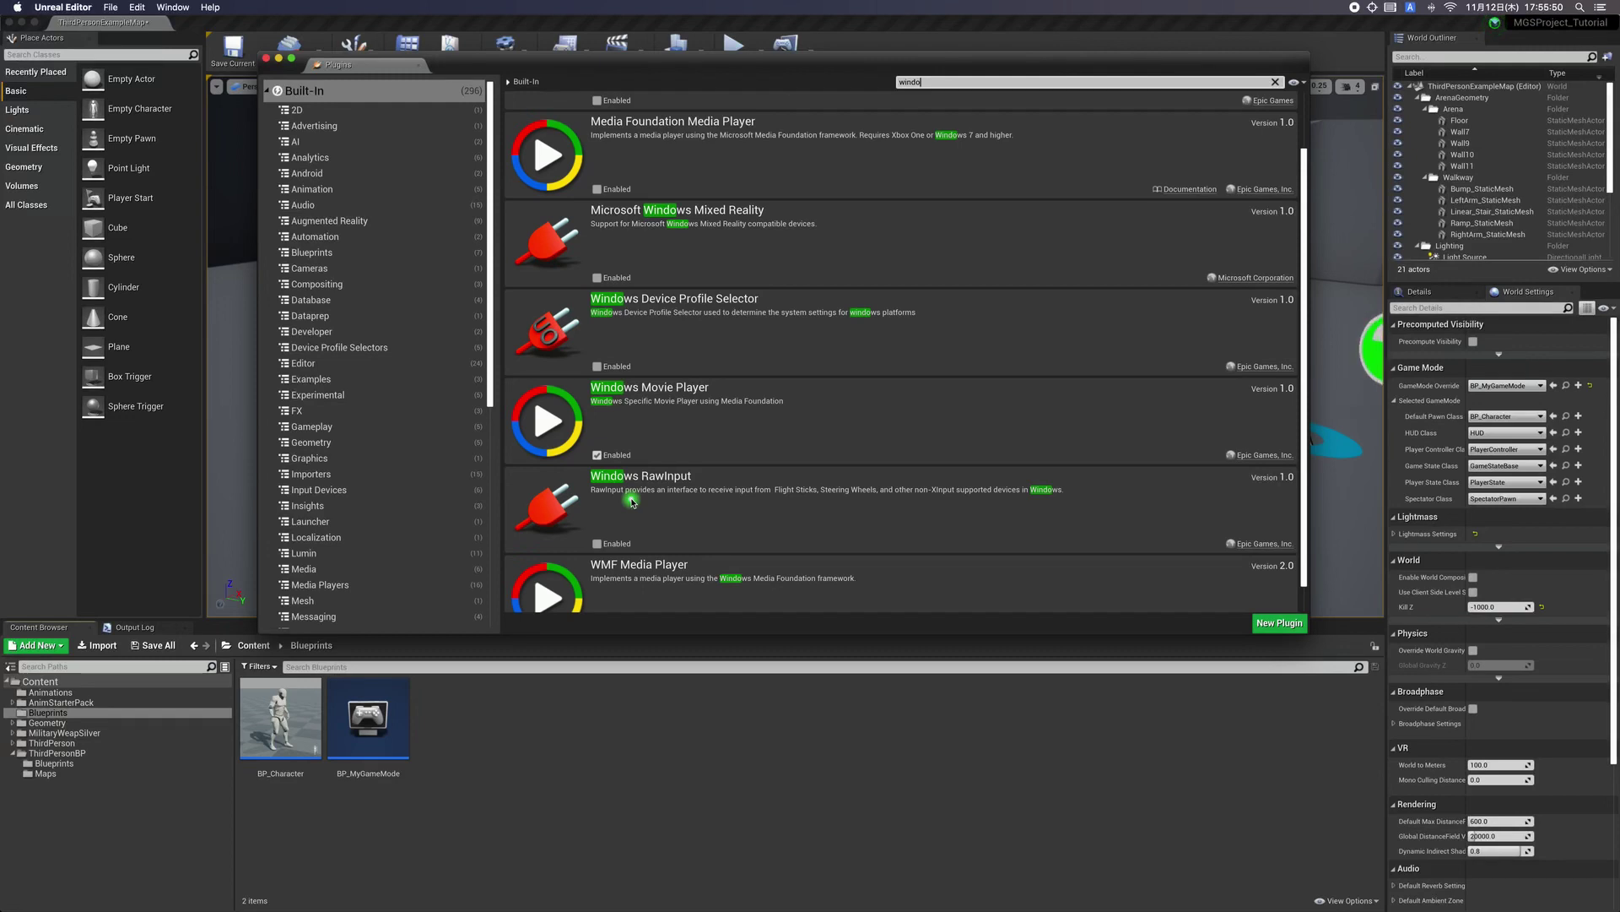
pyautogui.scroll(-1, 632, 502)
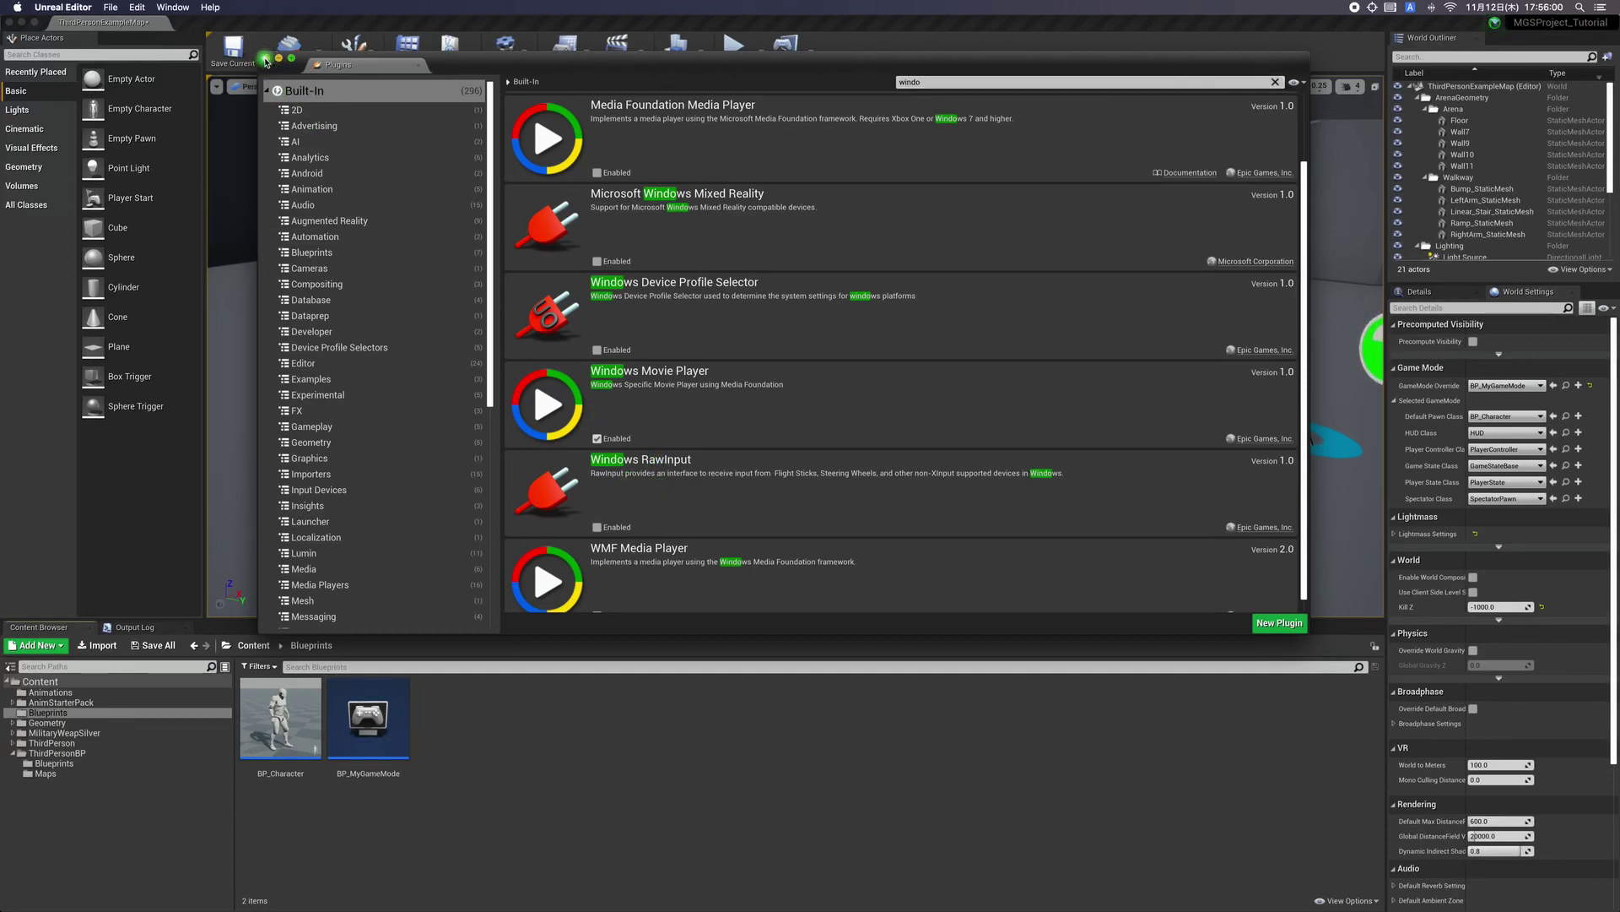
pyautogui.click(265, 59)
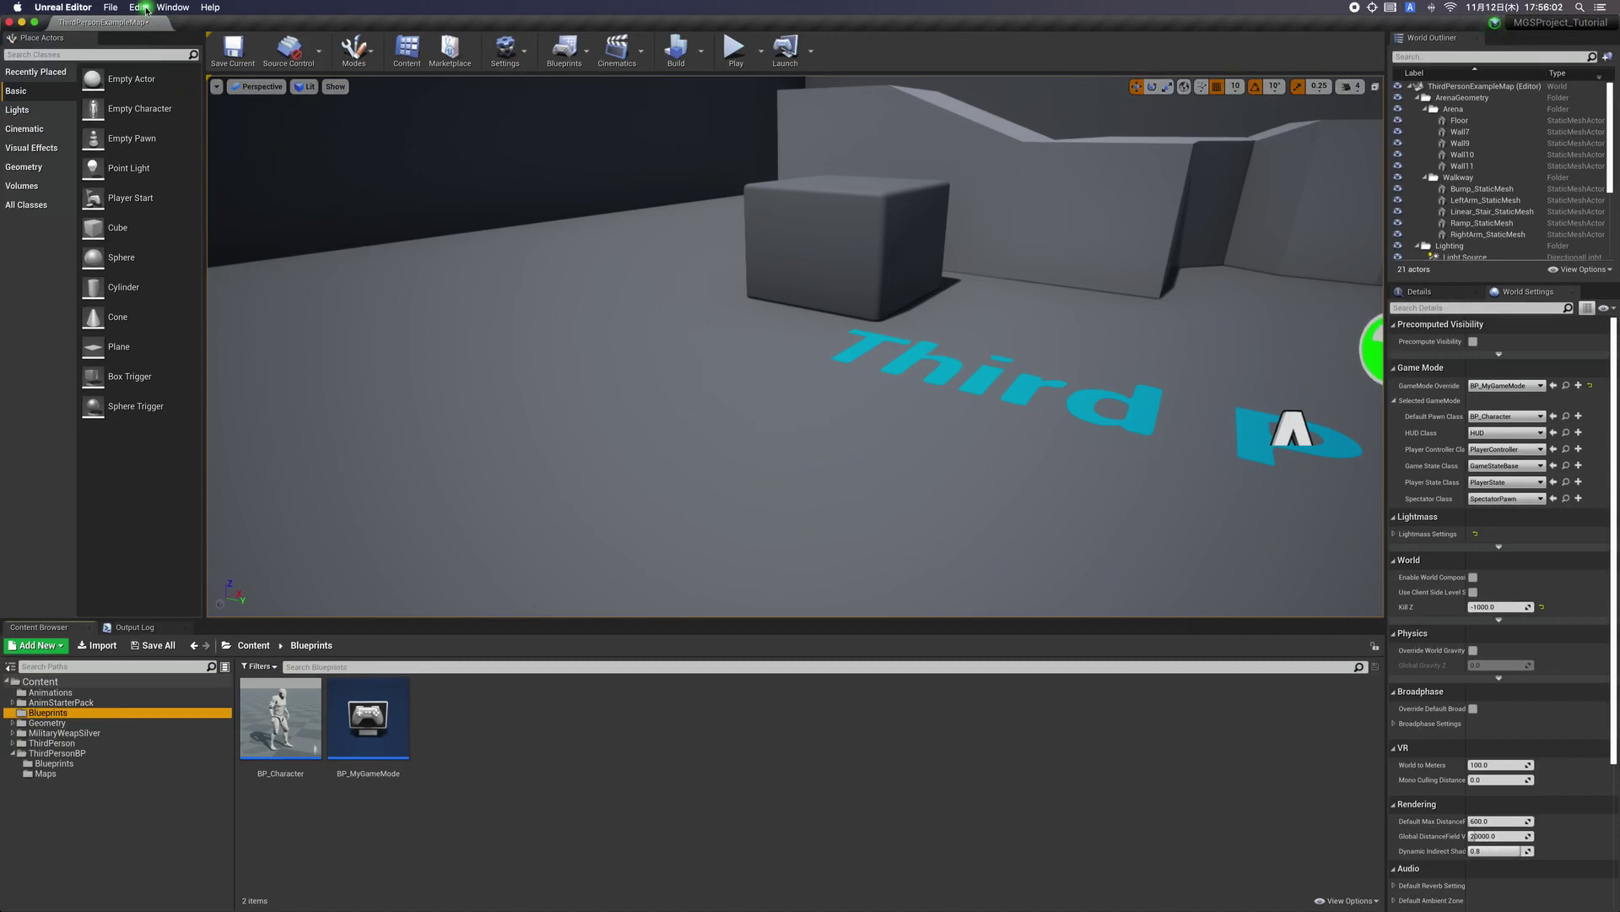
# In Project Settings > Input, delete the ResetVR action mapping, leaving only Jump.
pyautogui.click(140, 8)
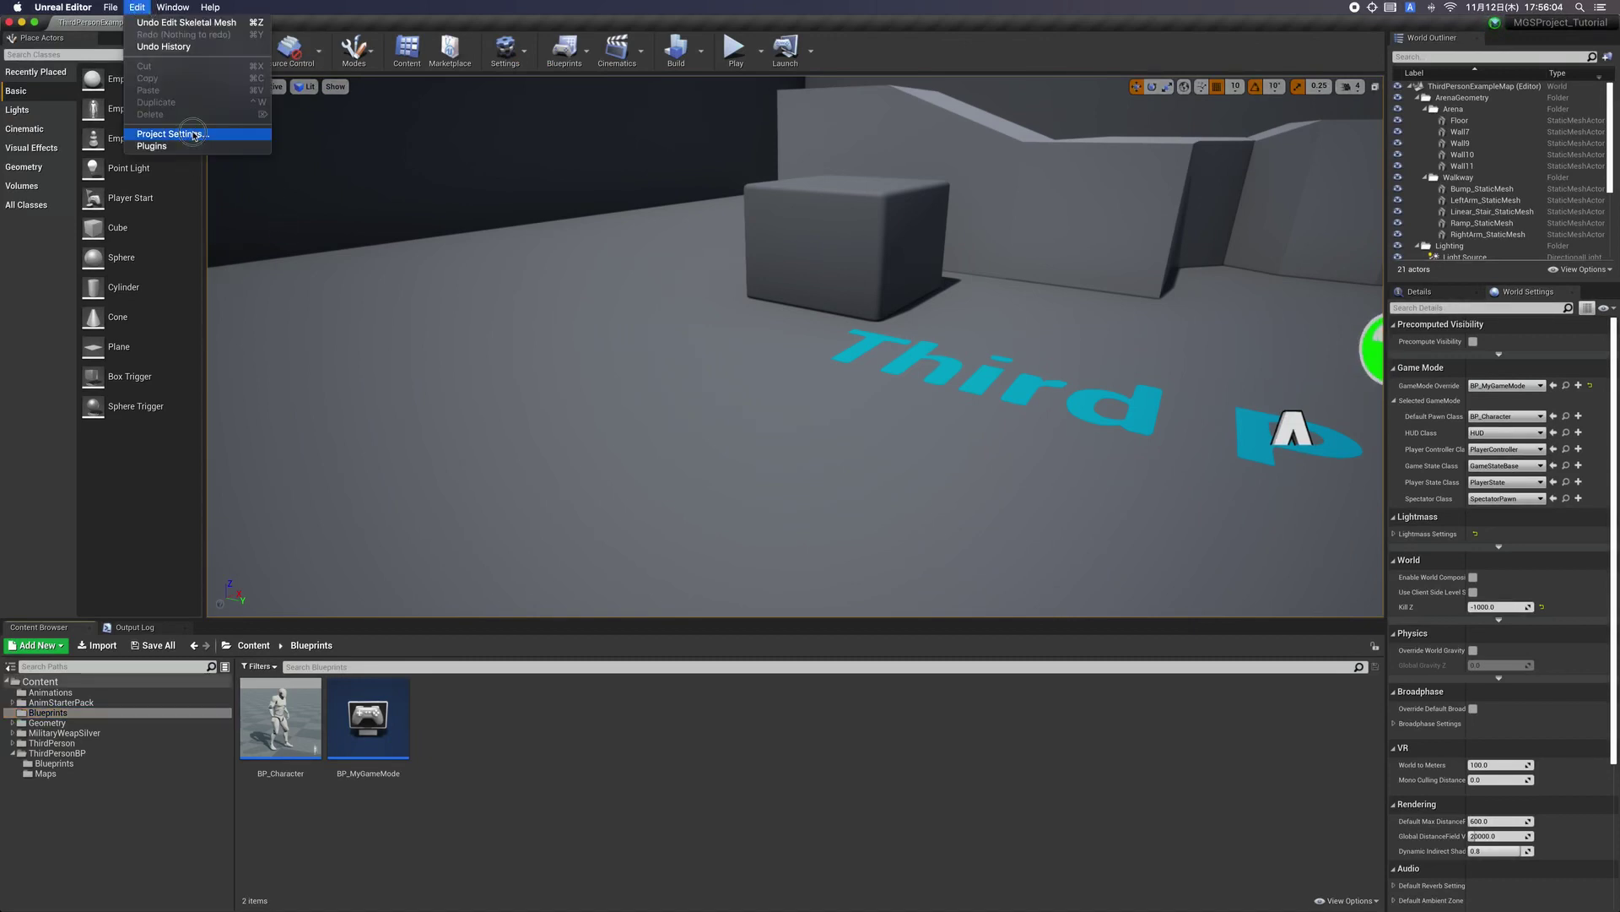
pyautogui.click(193, 133)
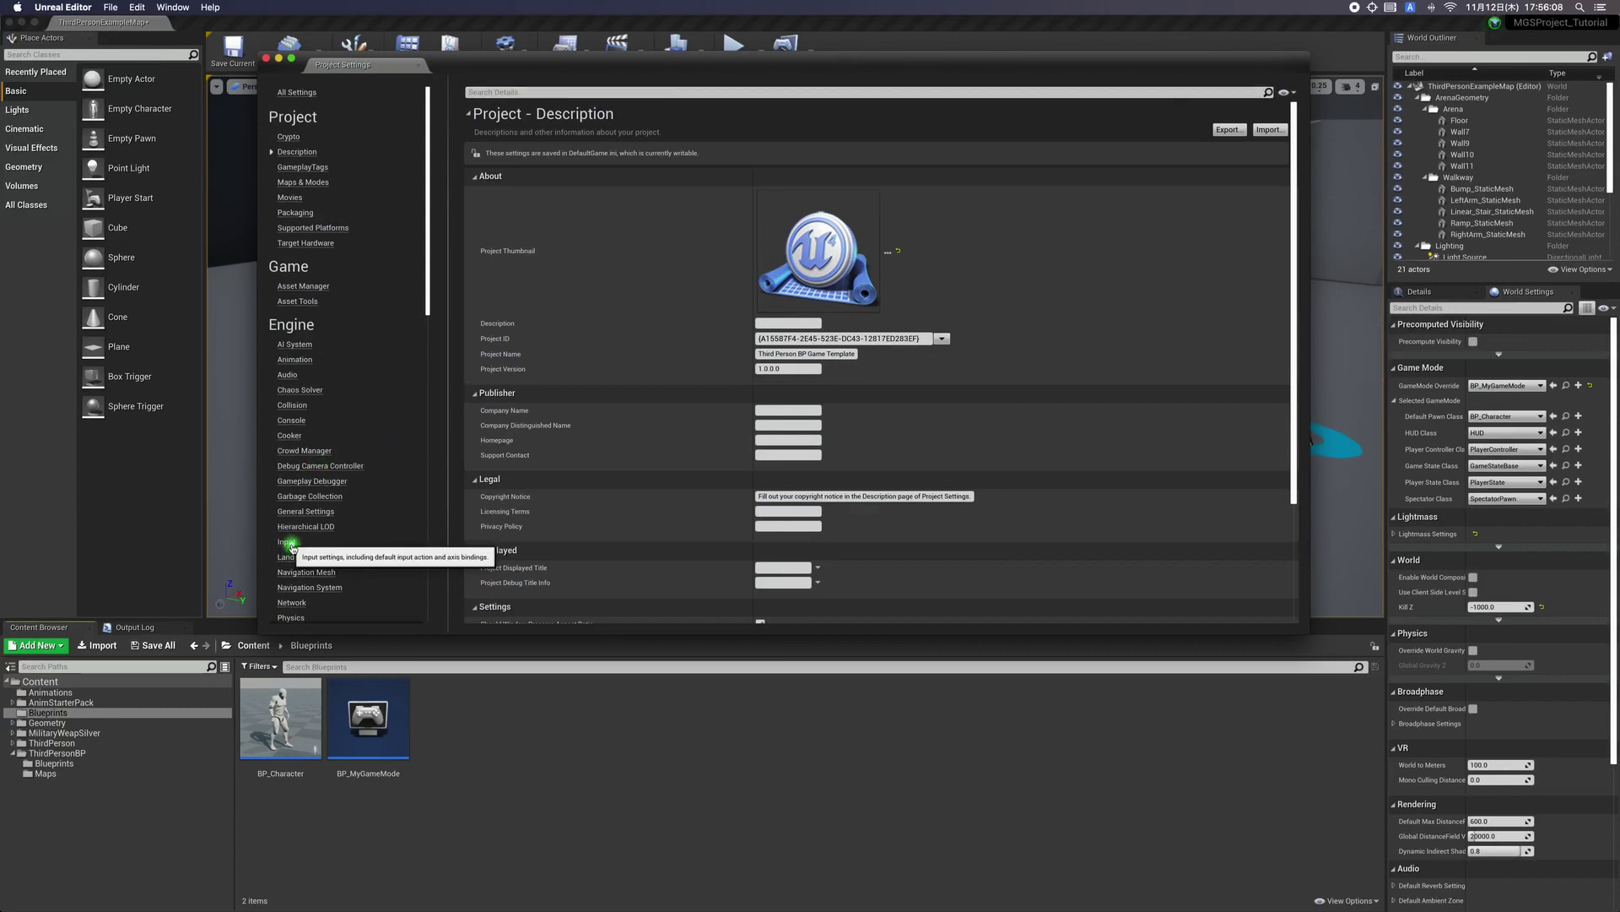
pyautogui.click(287, 543)
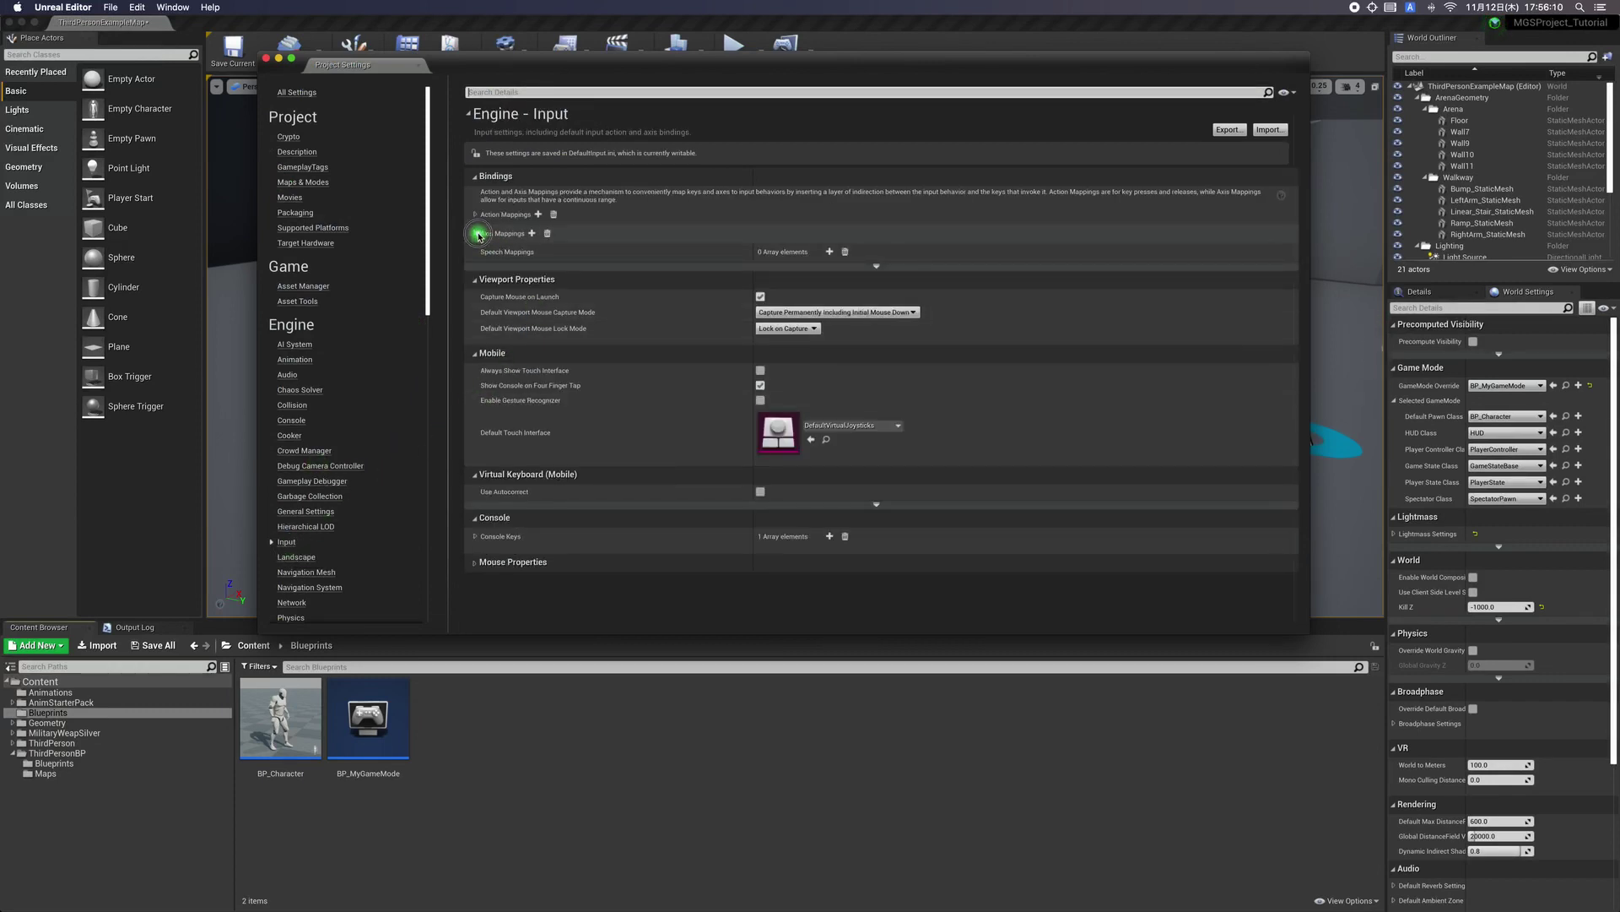
pyautogui.click(475, 233)
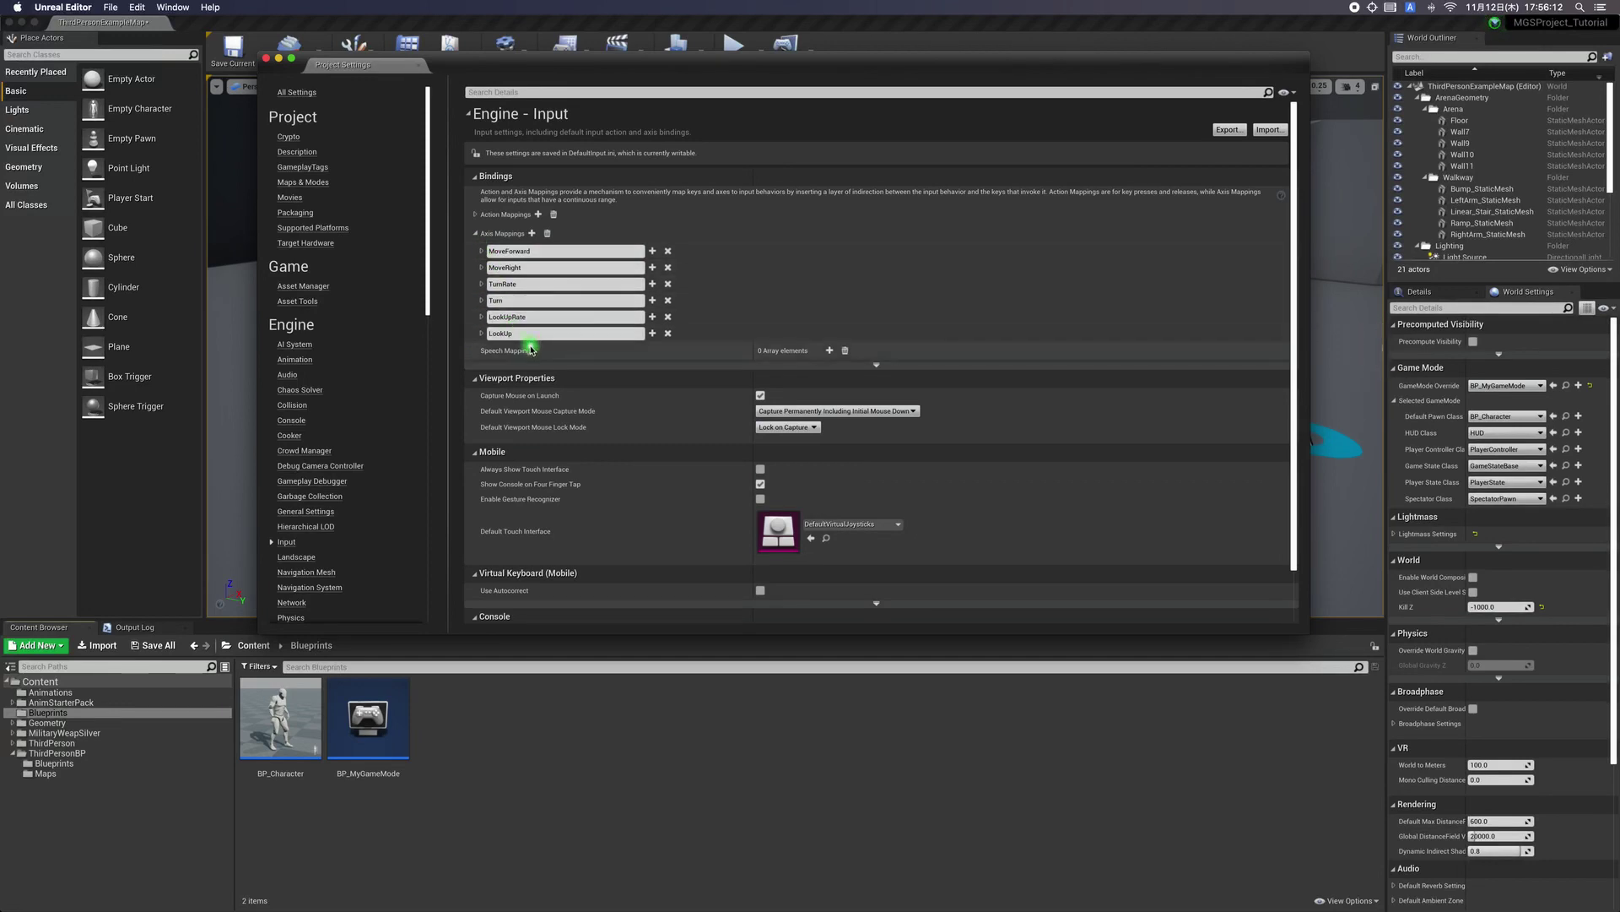
pyautogui.click(476, 215)
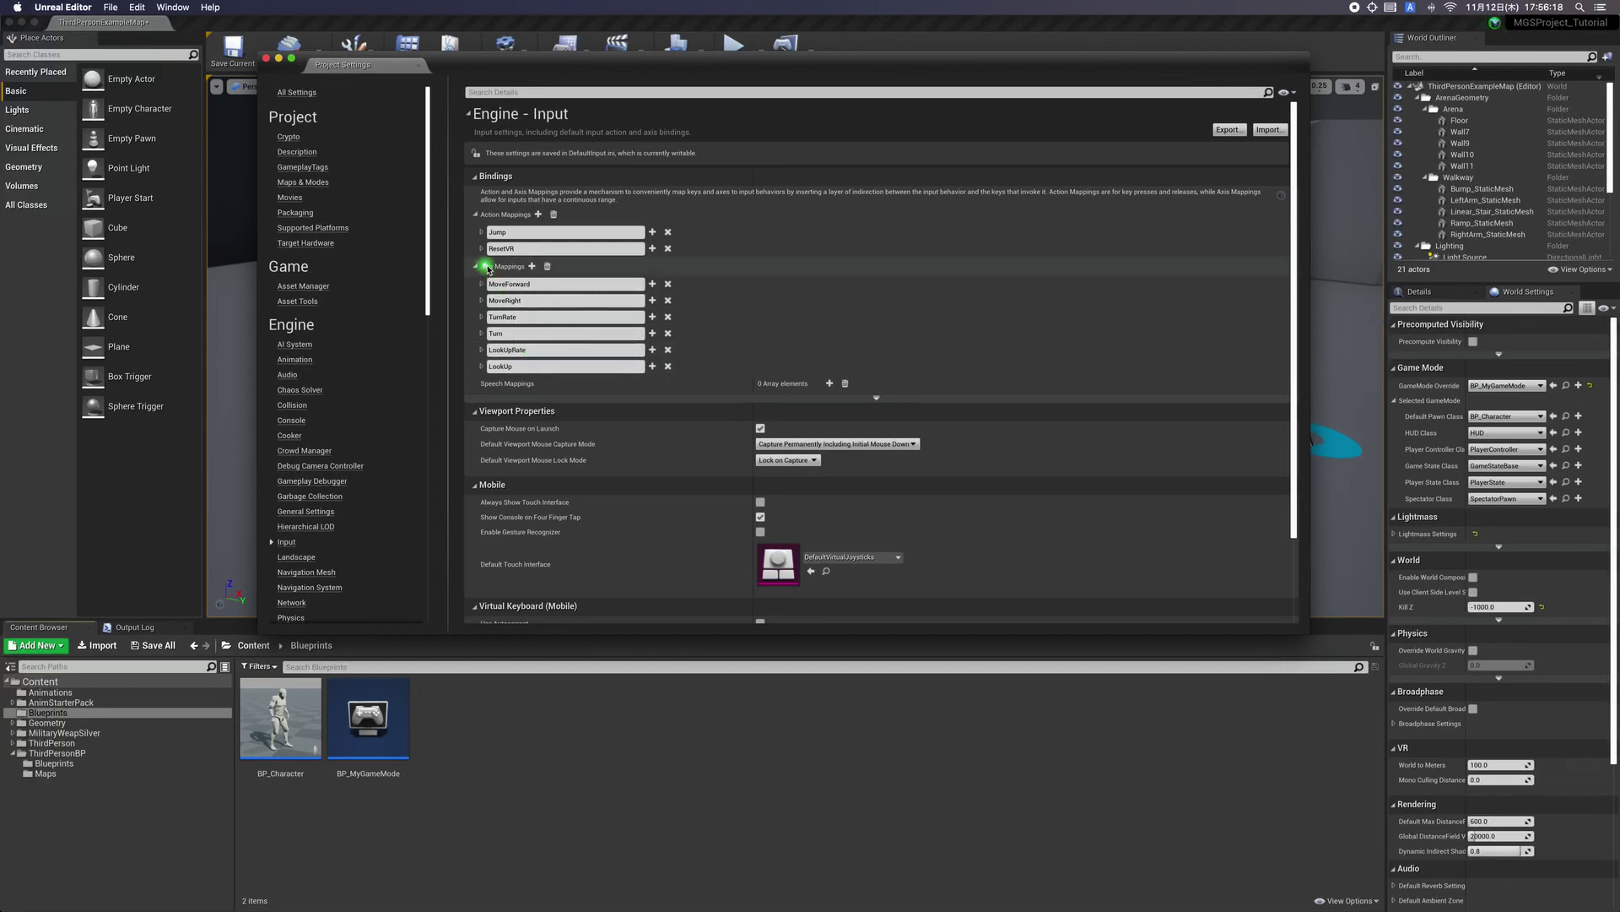
pyautogui.click(670, 249)
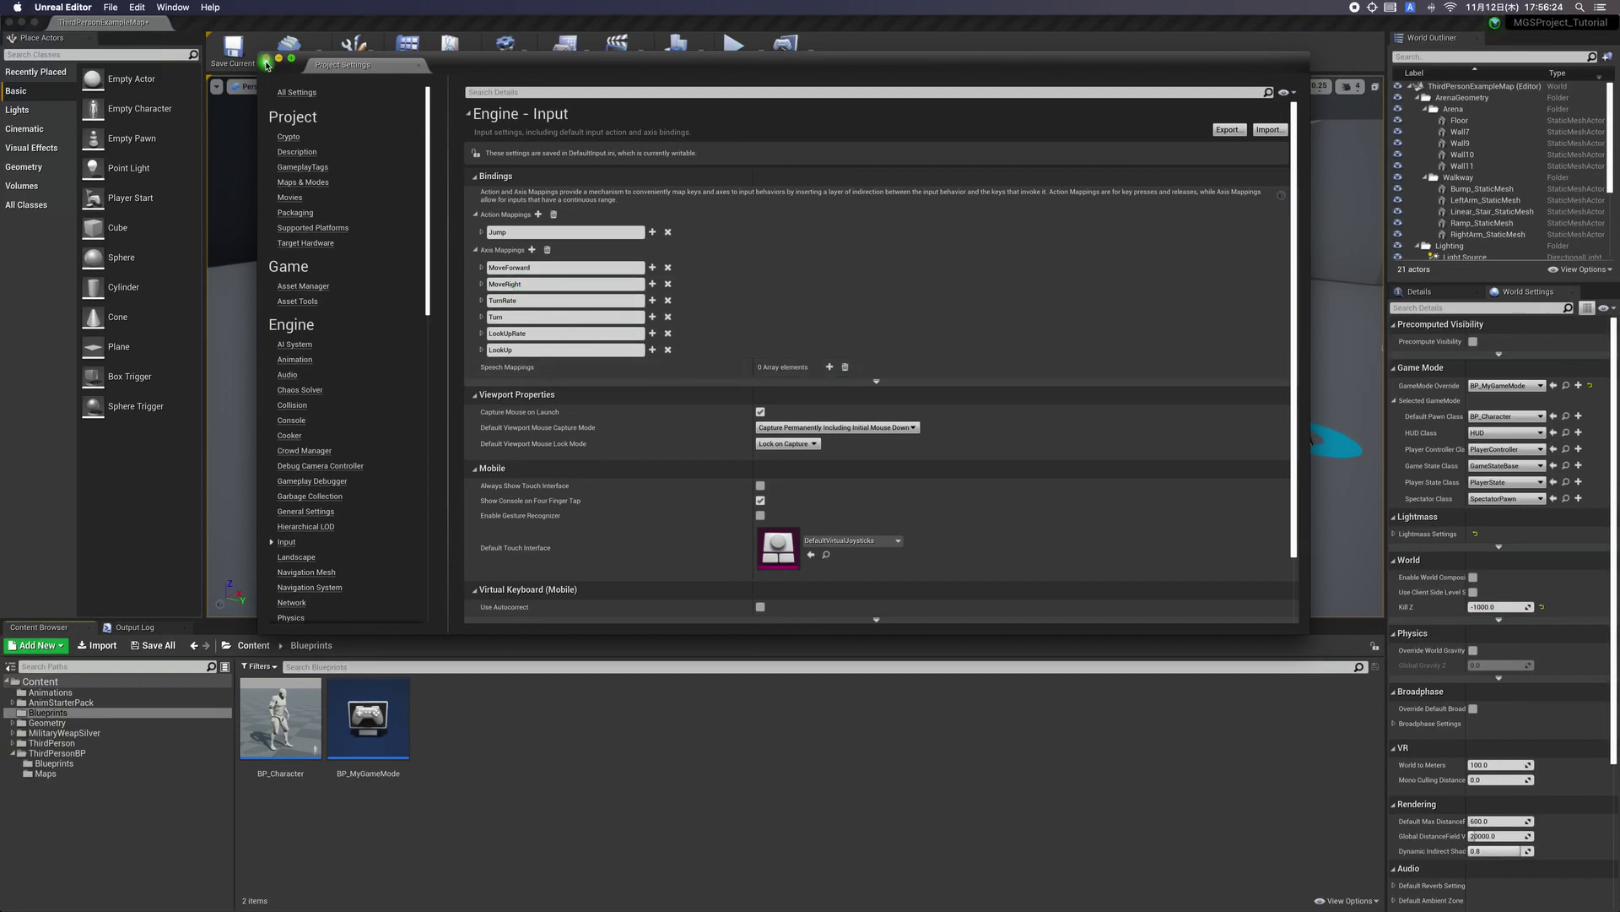
pyautogui.click(266, 64)
# In BP_Character's Event Graph, delete the VR reset and Touch input comment groups.
pyautogui.doubleClick(304, 717)
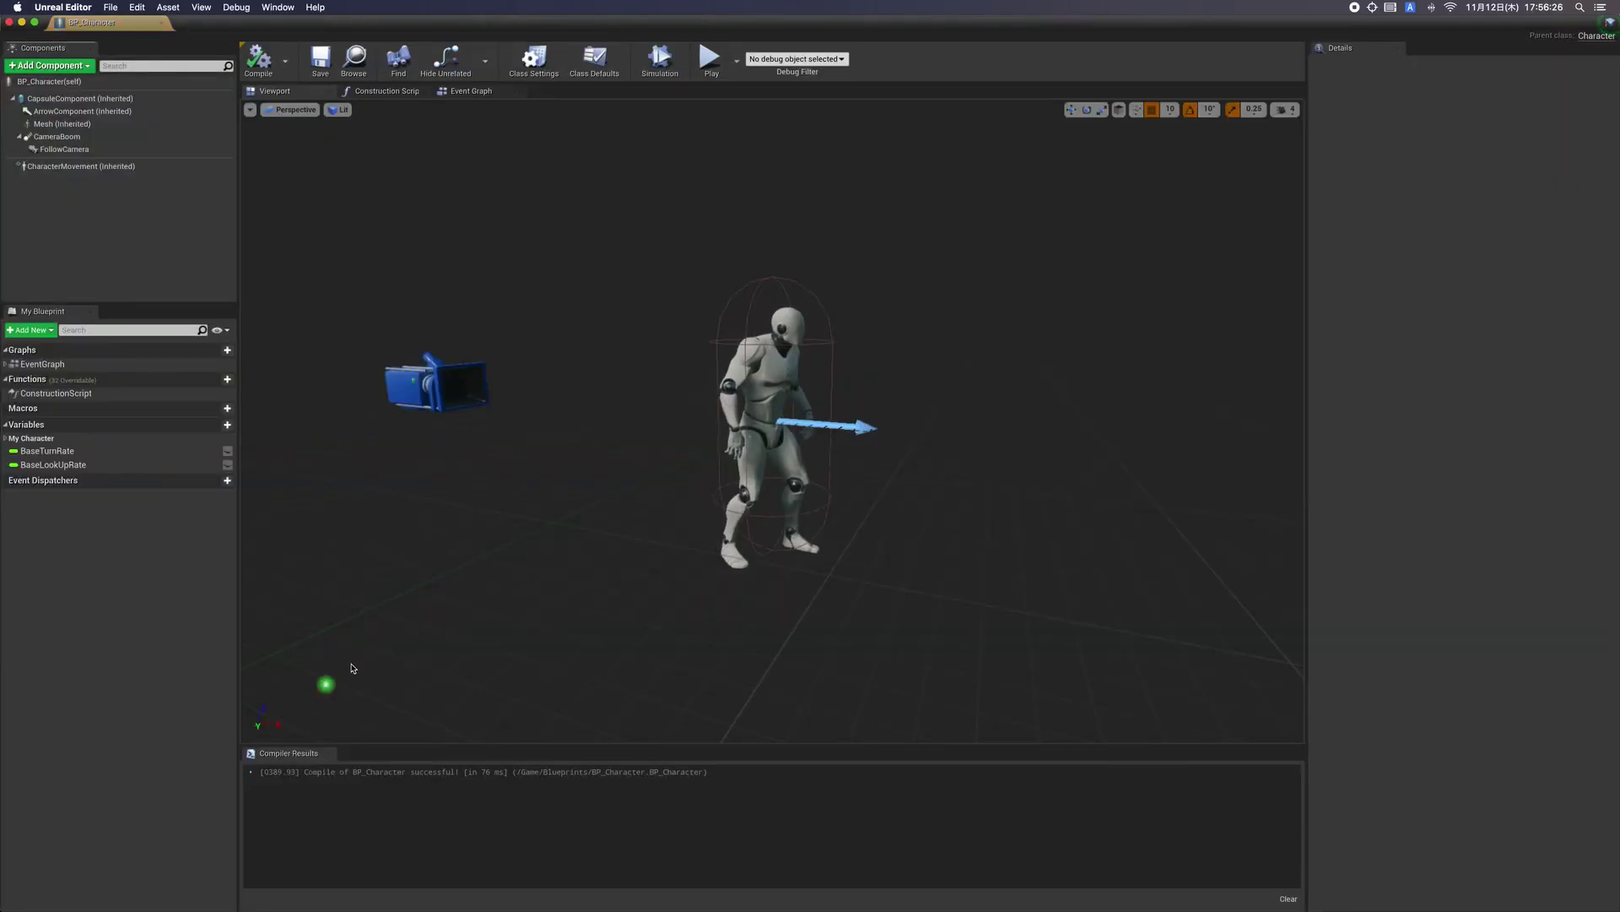
pyautogui.click(462, 93)
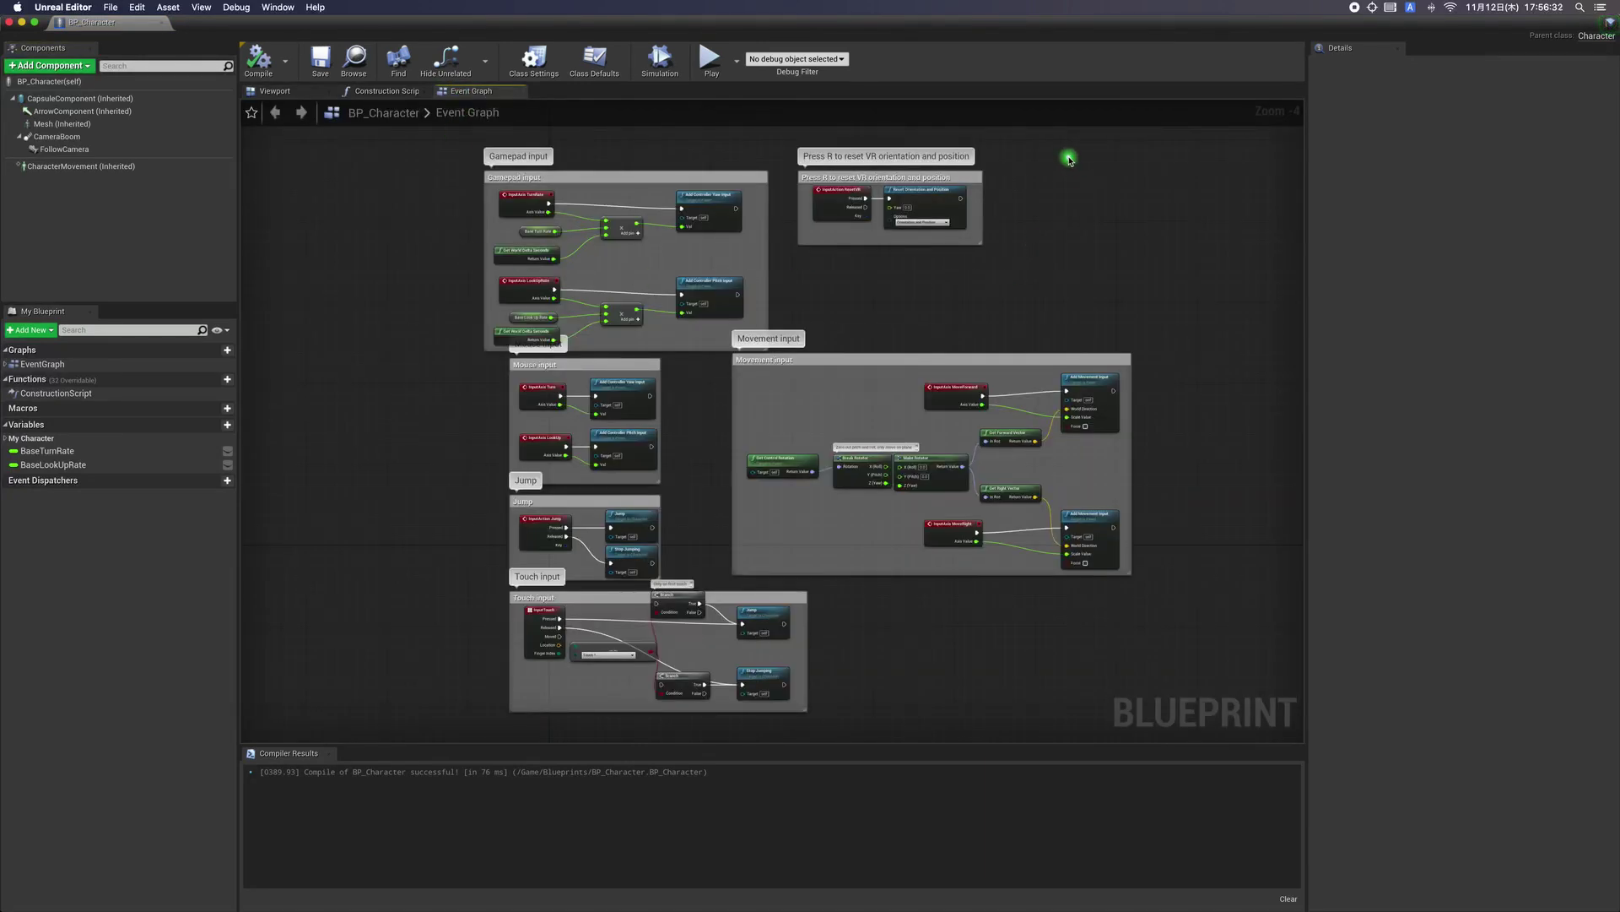
pyautogui.moveTo(1064, 143); pyautogui.dragTo(806, 274)
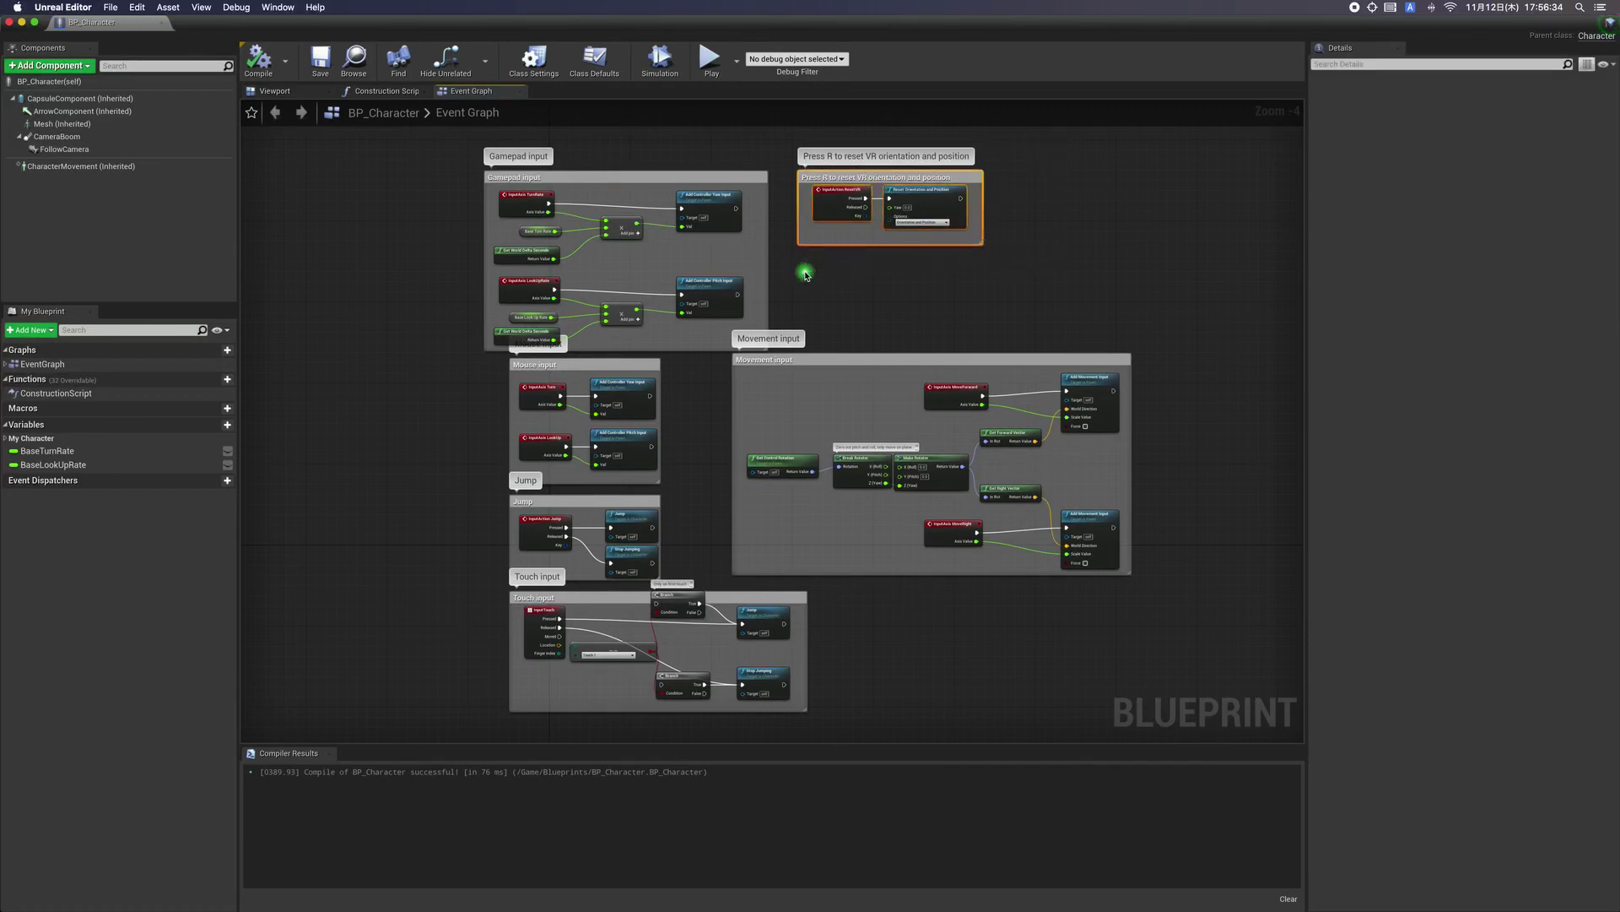
pyautogui.press('Delete')
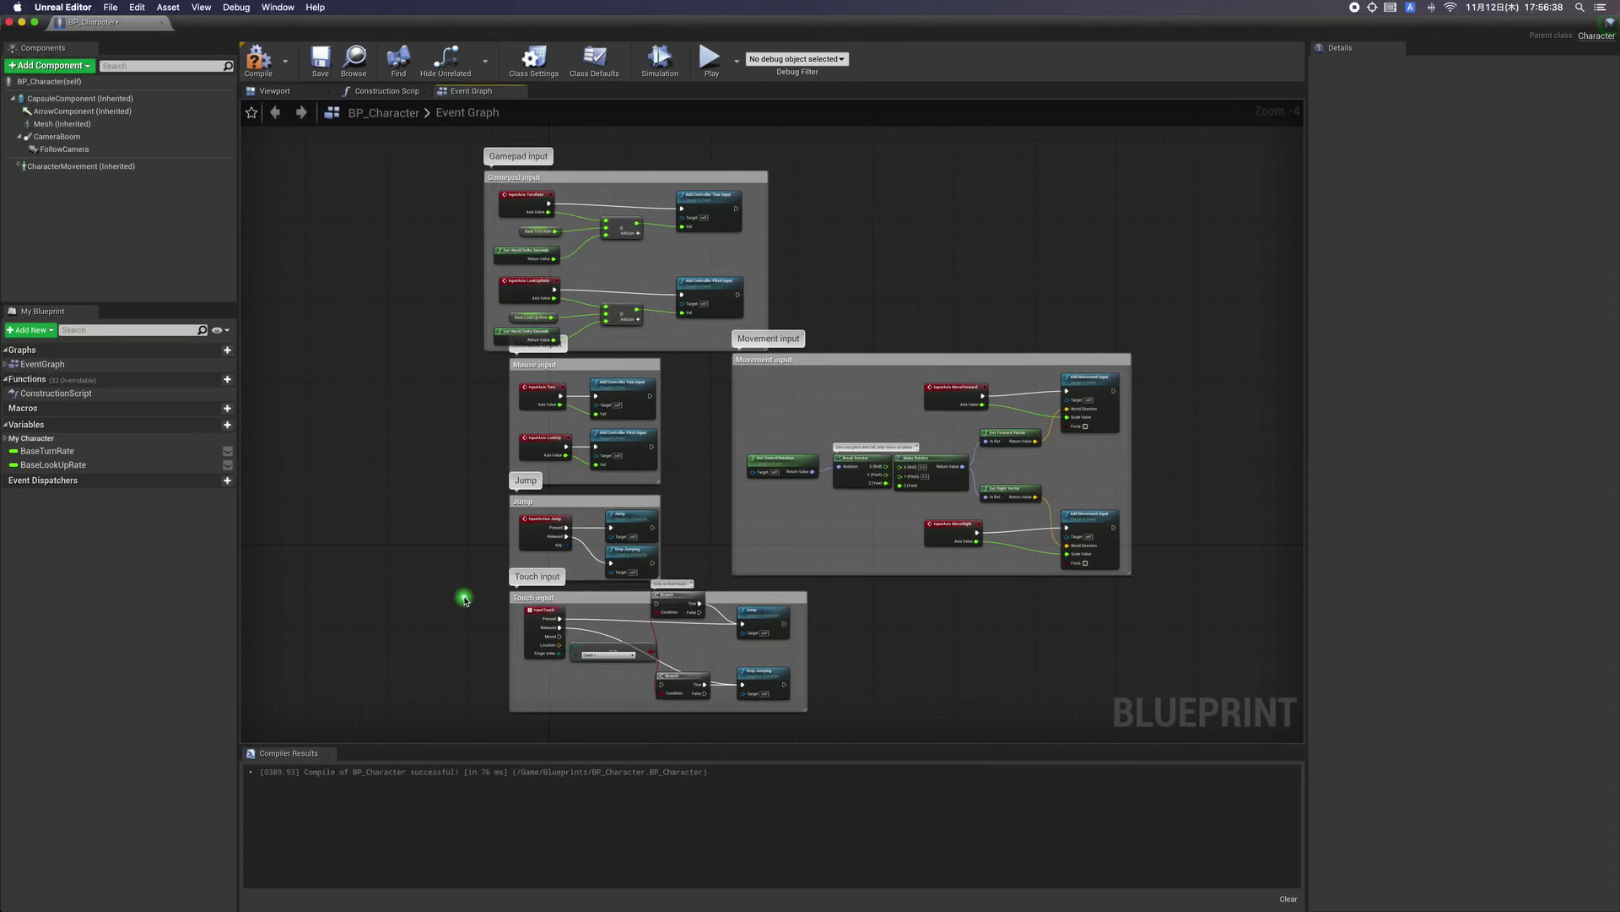
pyautogui.moveTo(463, 598); pyautogui.dragTo(849, 726)
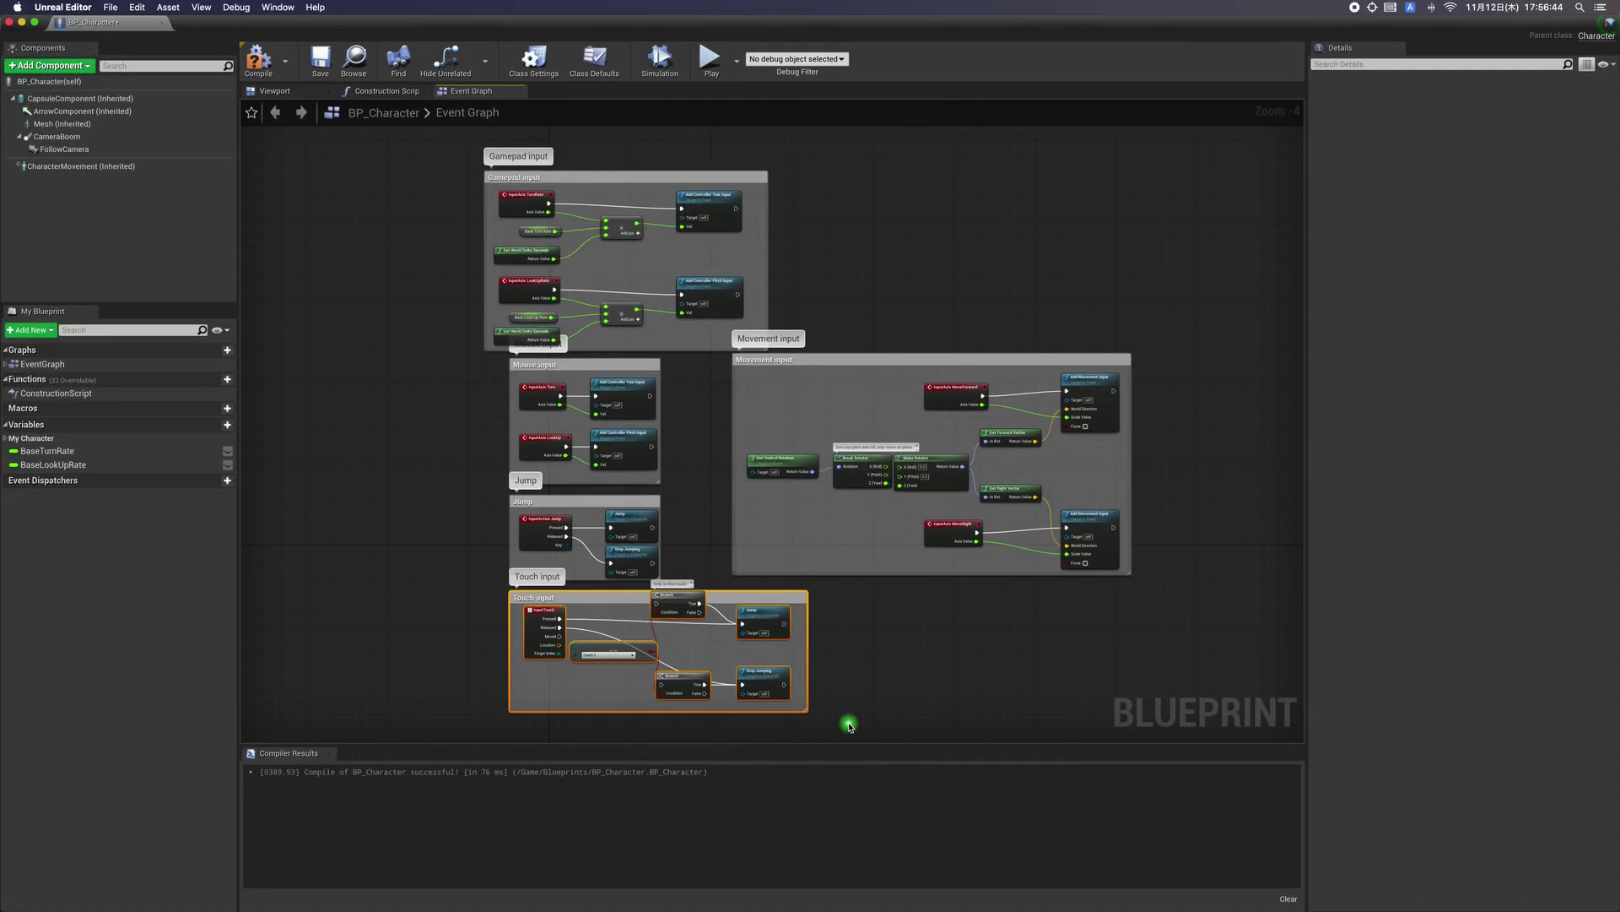
pyautogui.press('Delete')
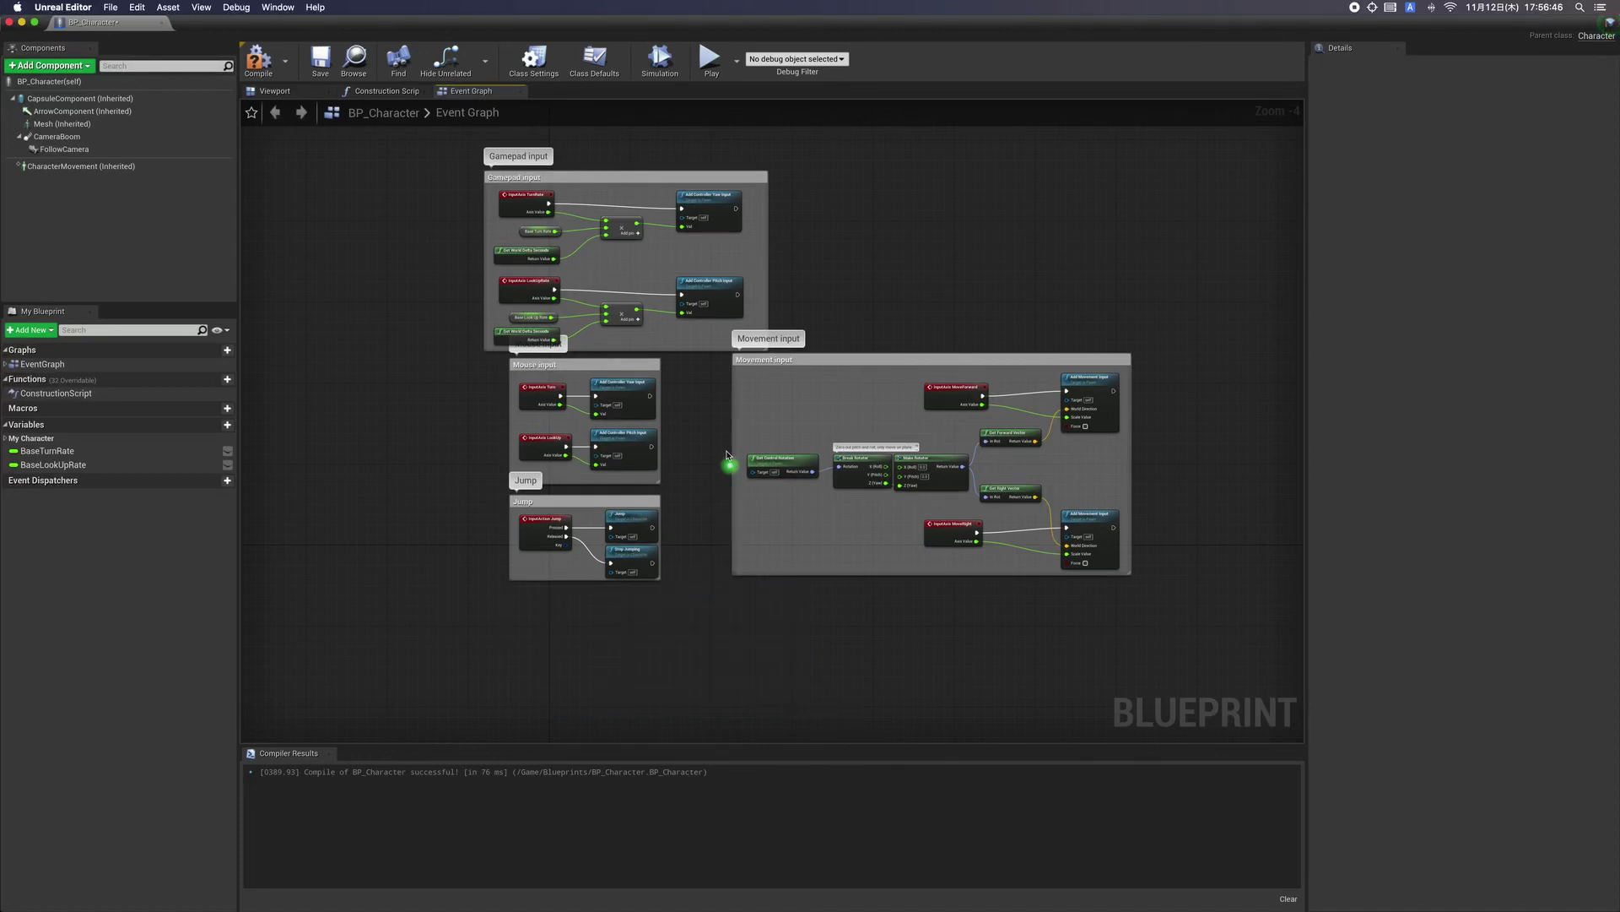
# Move the Movement input group up beside Gamepad input and slot the Jump group into the gap.
pyautogui.moveTo(737, 368)
pyautogui.mouseDown()
pyautogui.moveTo(804, 270)
pyautogui.moveTo(794, 168)
pyautogui.mouseUp()
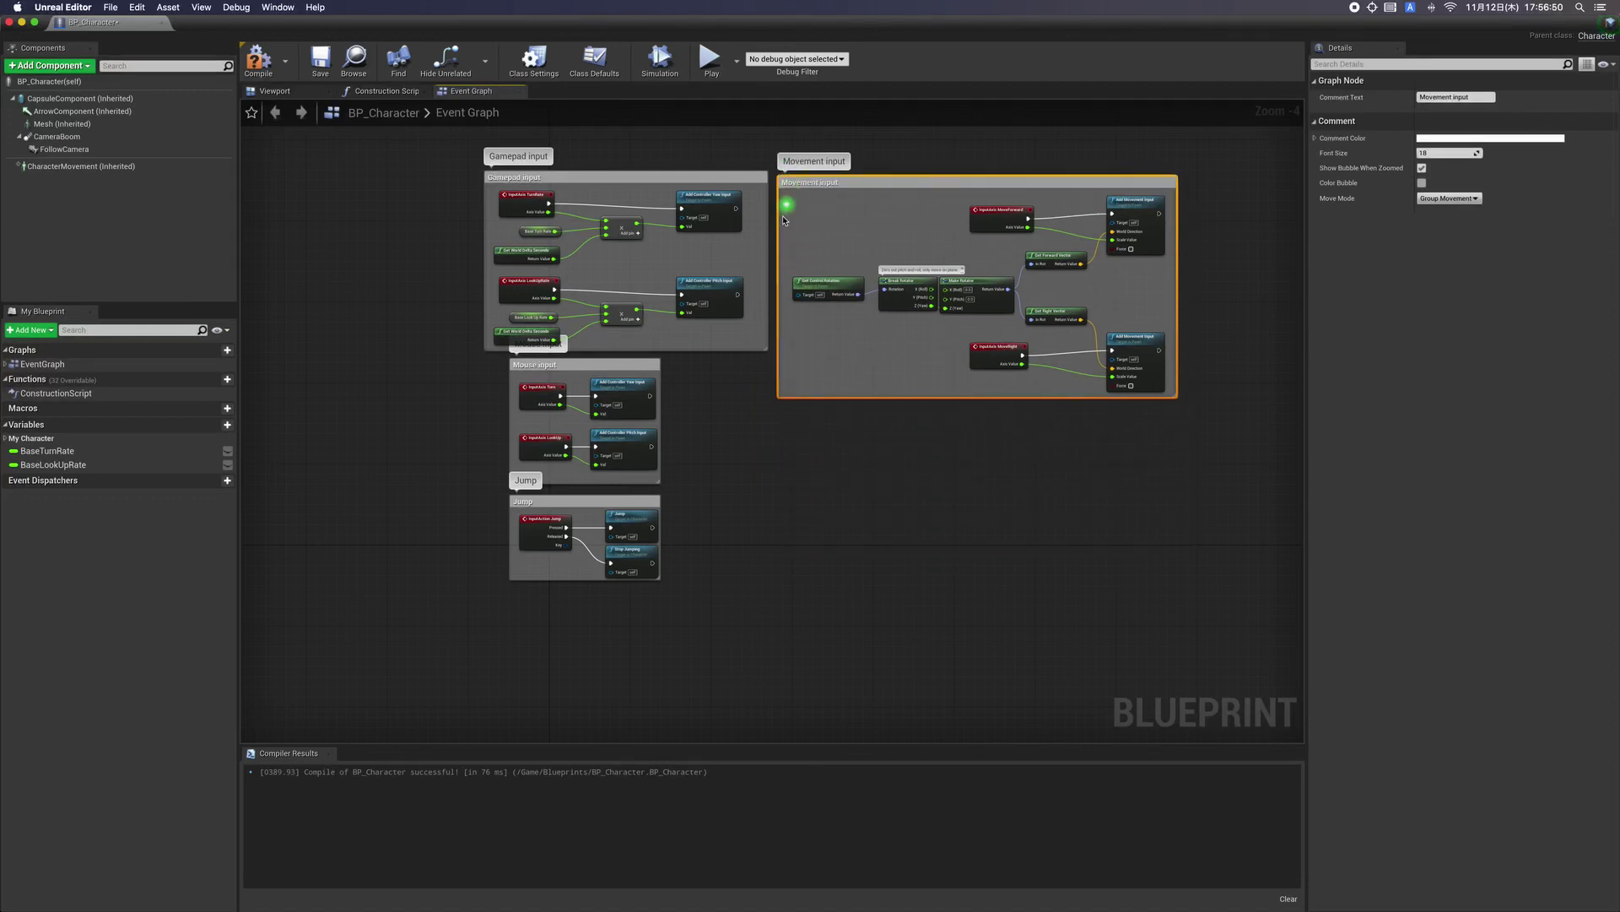
pyautogui.click(673, 454)
pyautogui.moveTo(523, 507); pyautogui.dragTo(704, 423)
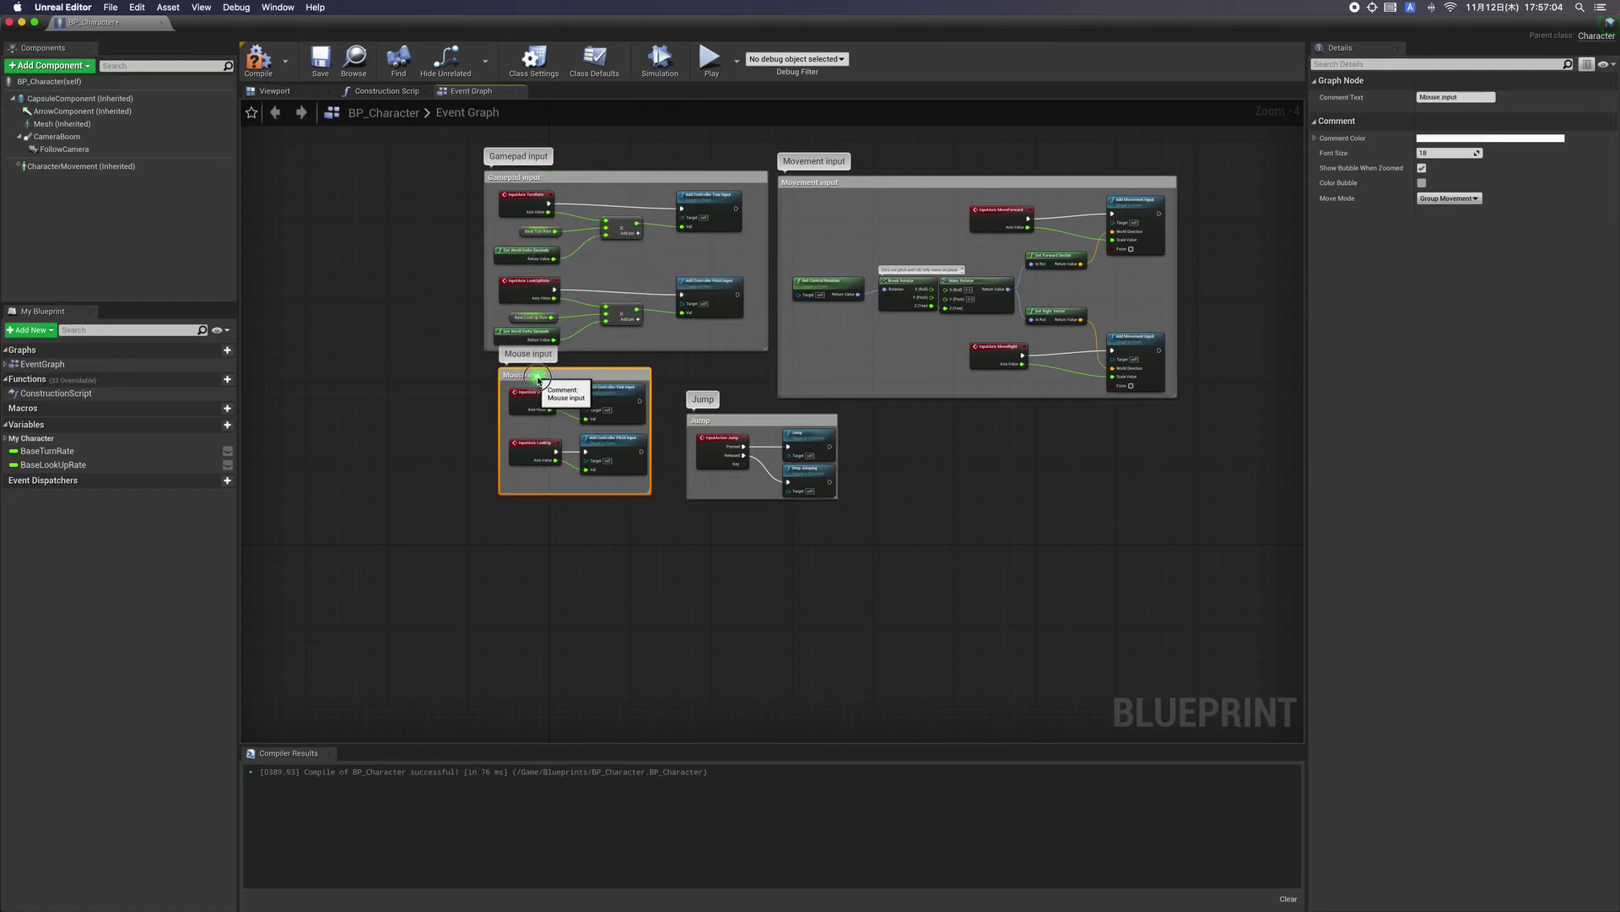
# Tuck the Mouse input group under Gamepad input and recompile BP_Character.
pyautogui.moveTo(549, 366); pyautogui.dragTo(530, 377)
pyautogui.click(411, 375)
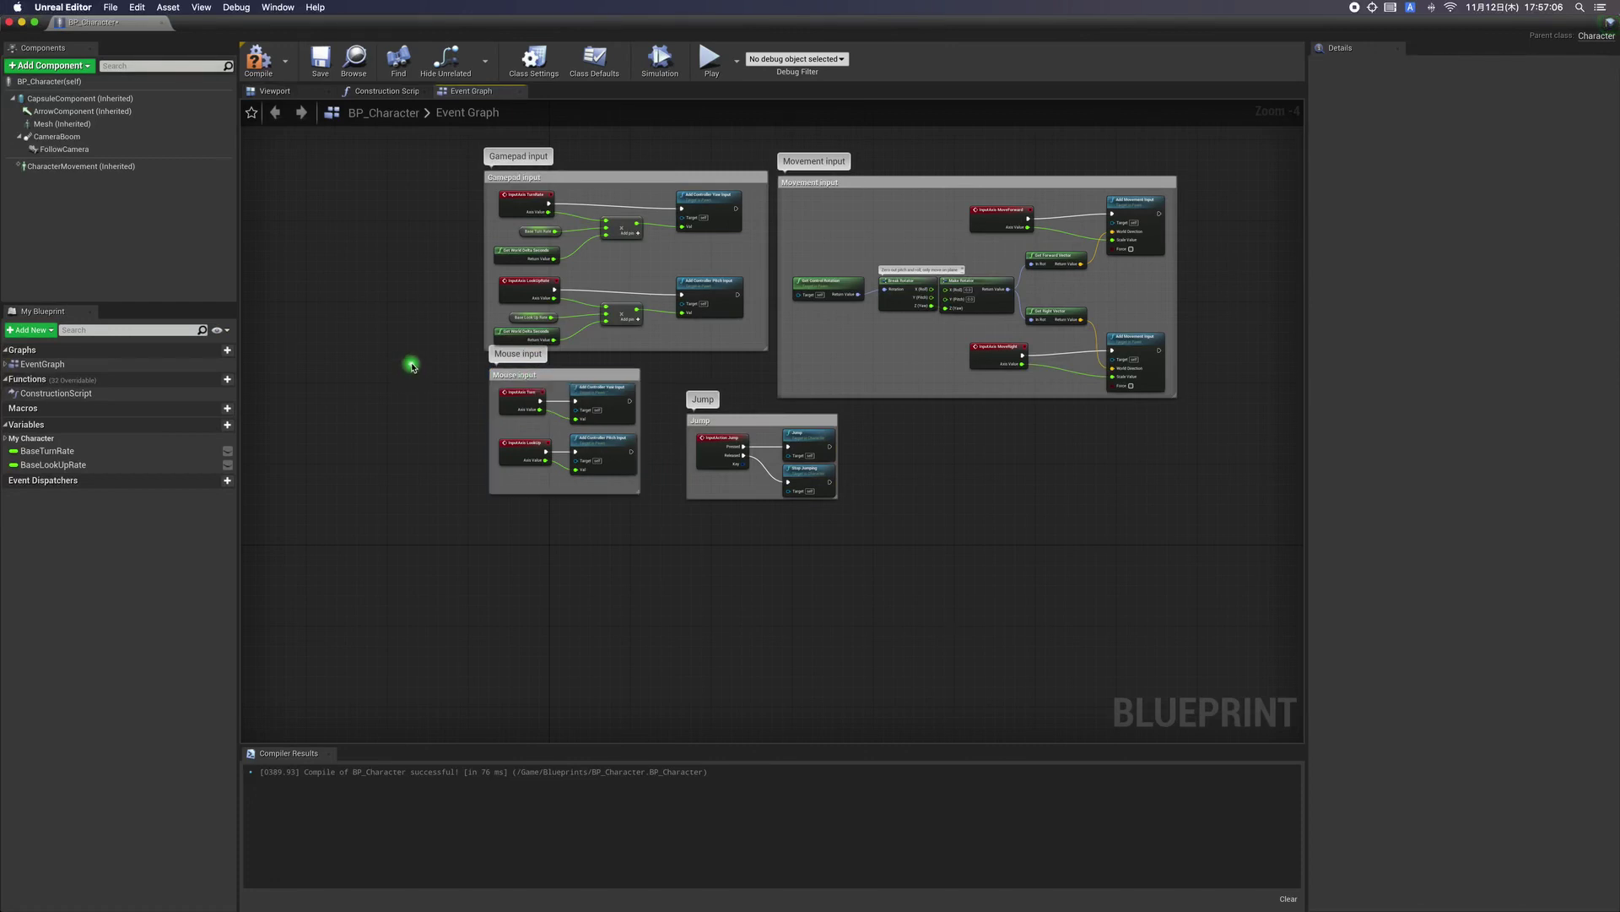
pyautogui.moveTo(418, 348); pyautogui.dragTo(404, 240, button='right')
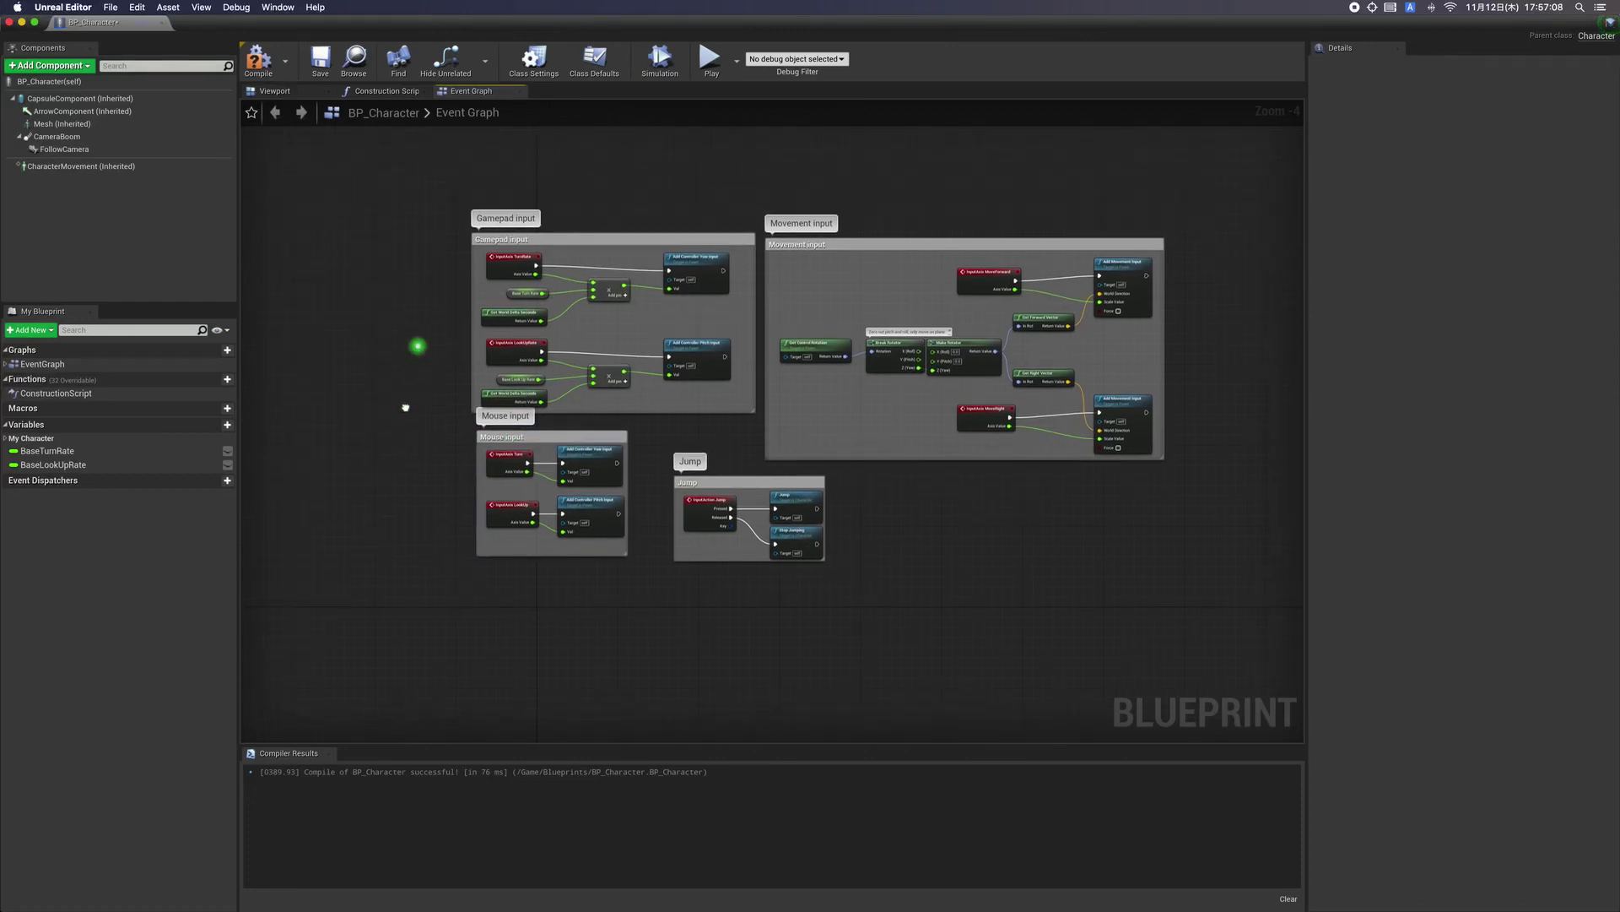
pyautogui.click(263, 74)
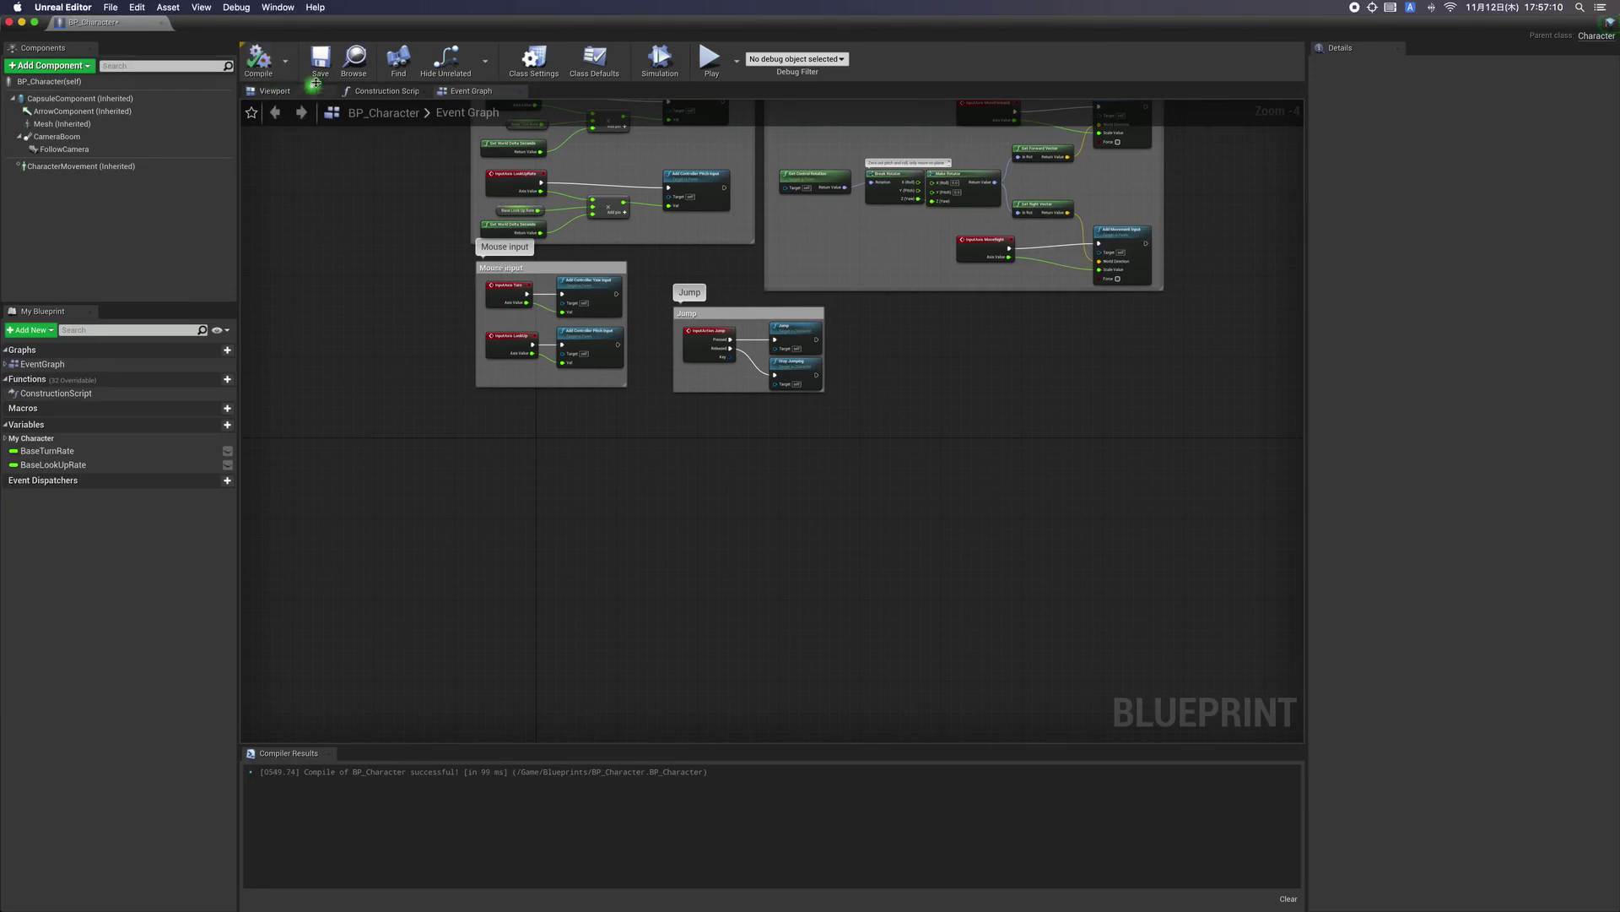